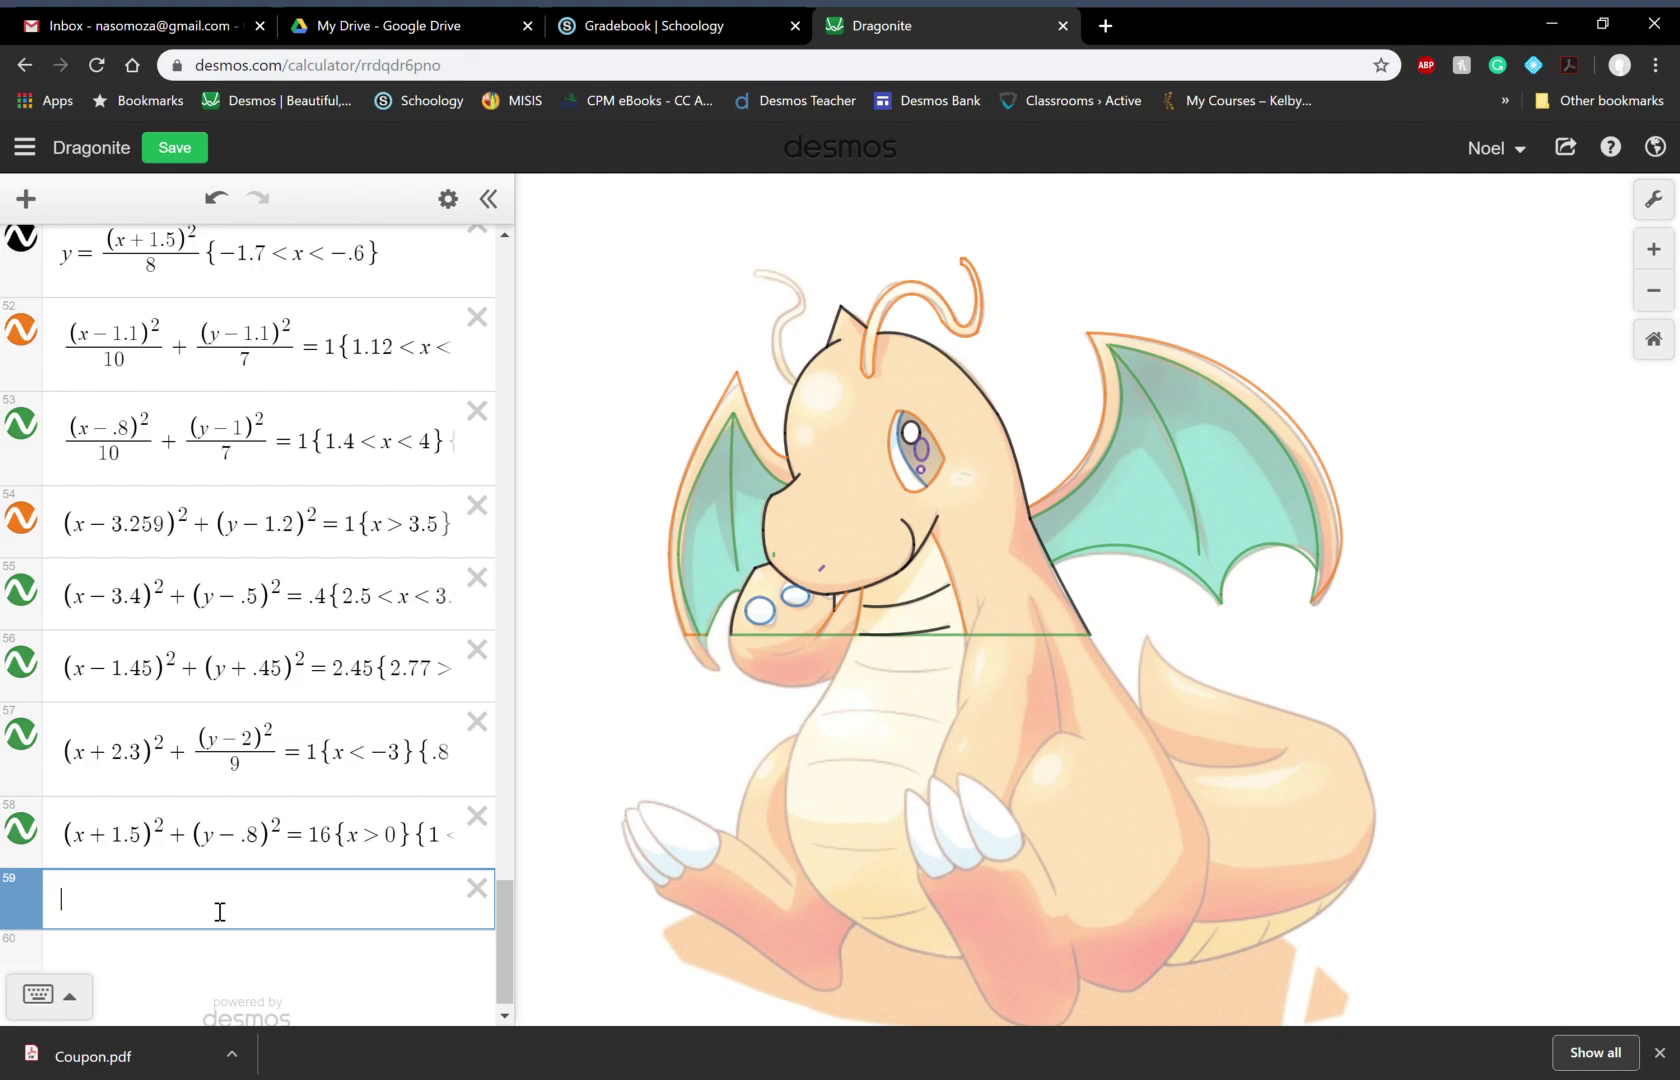
Step: Add the equation y = a√(x−h) + k on a new line and create sliders for a, h and k
type("d")
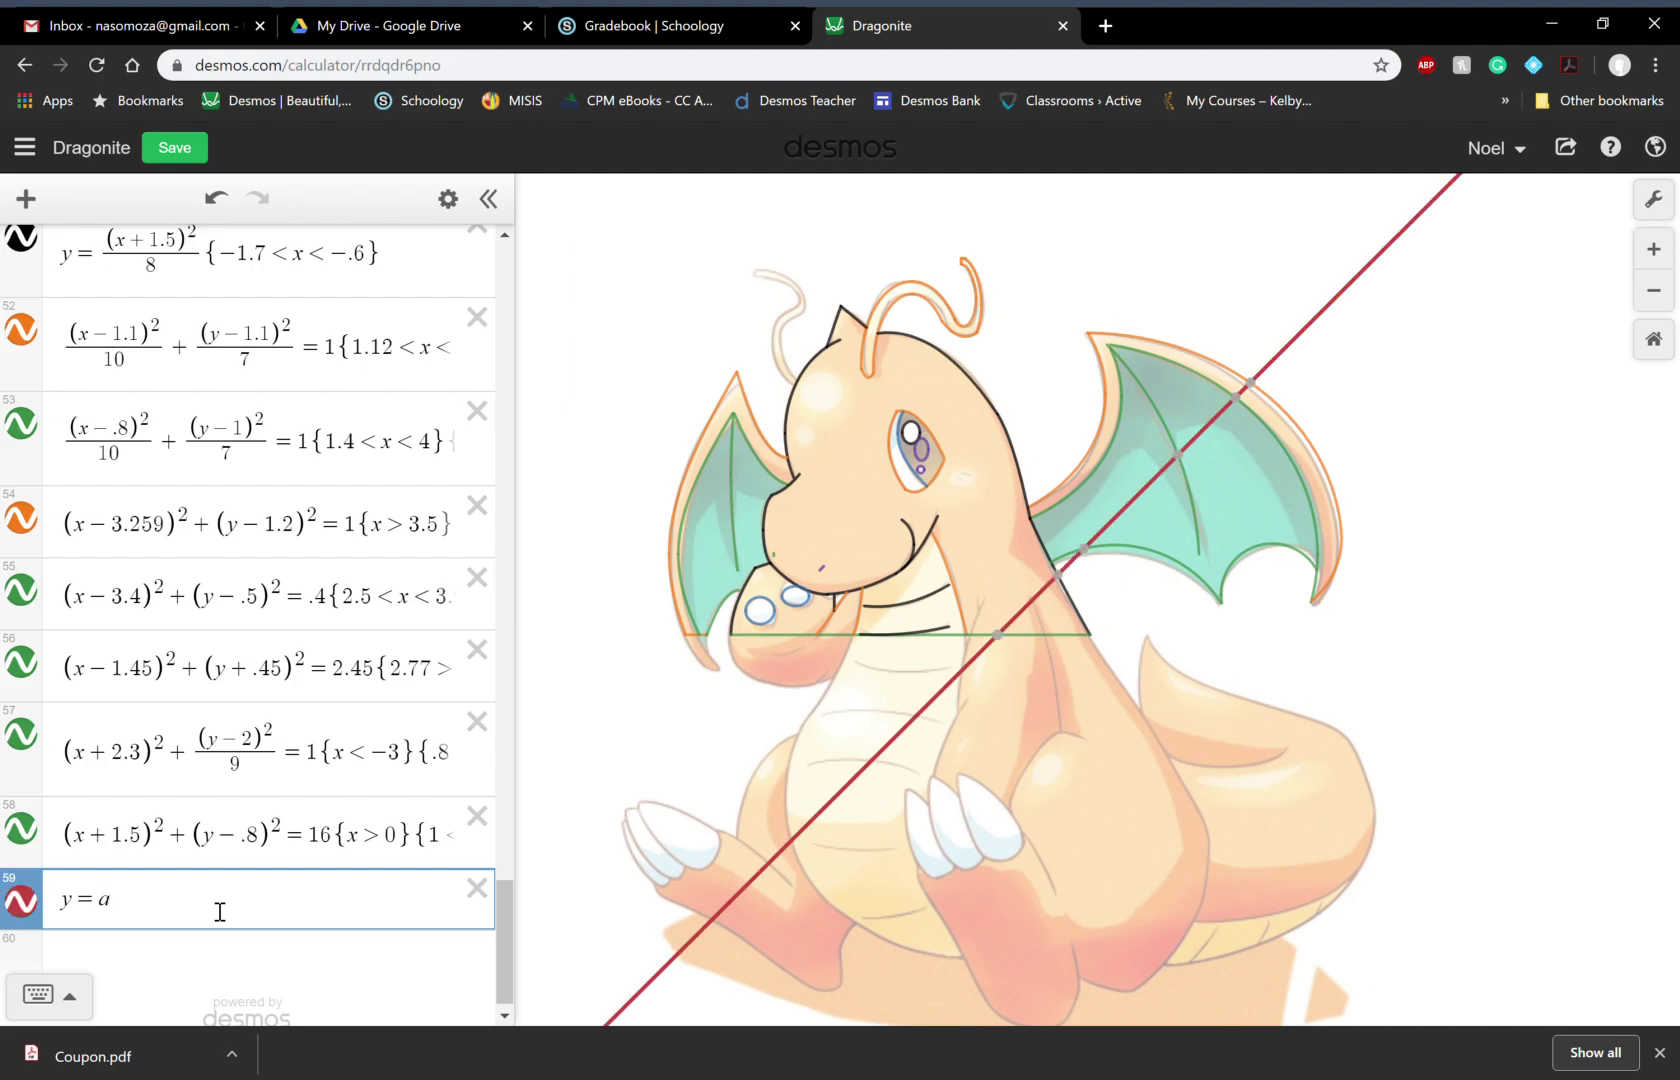
type("sqrt")
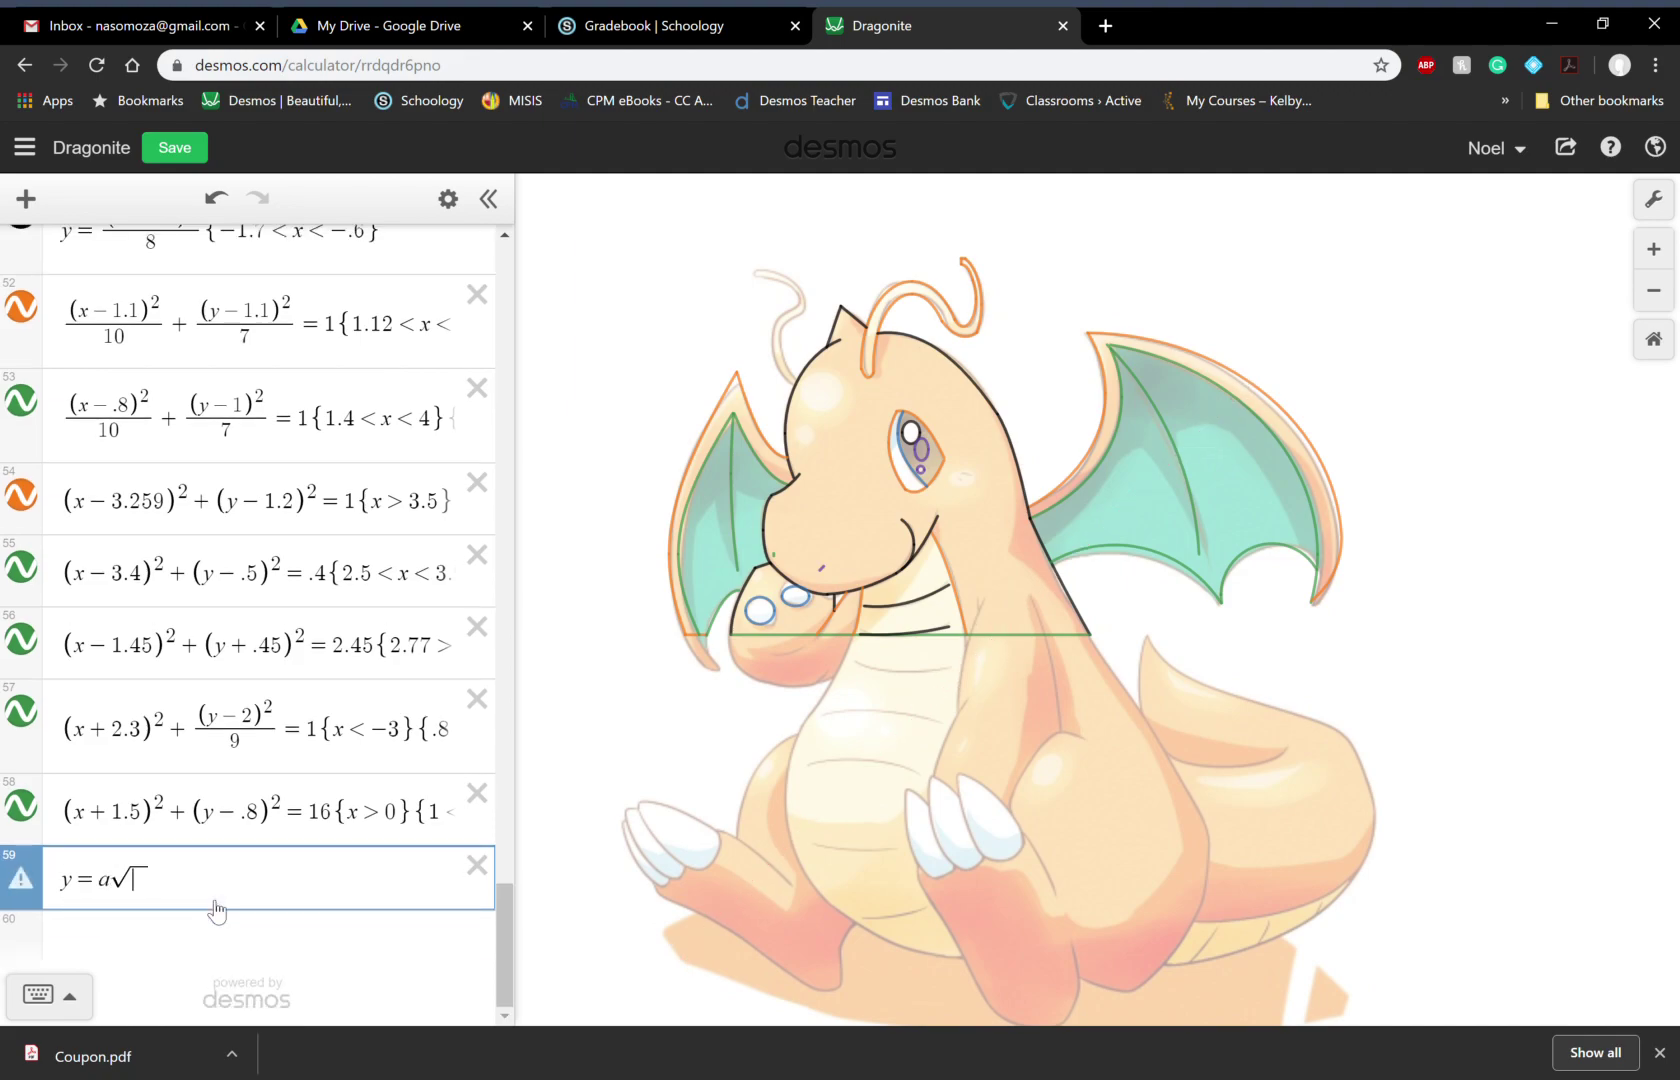
type("x-h")
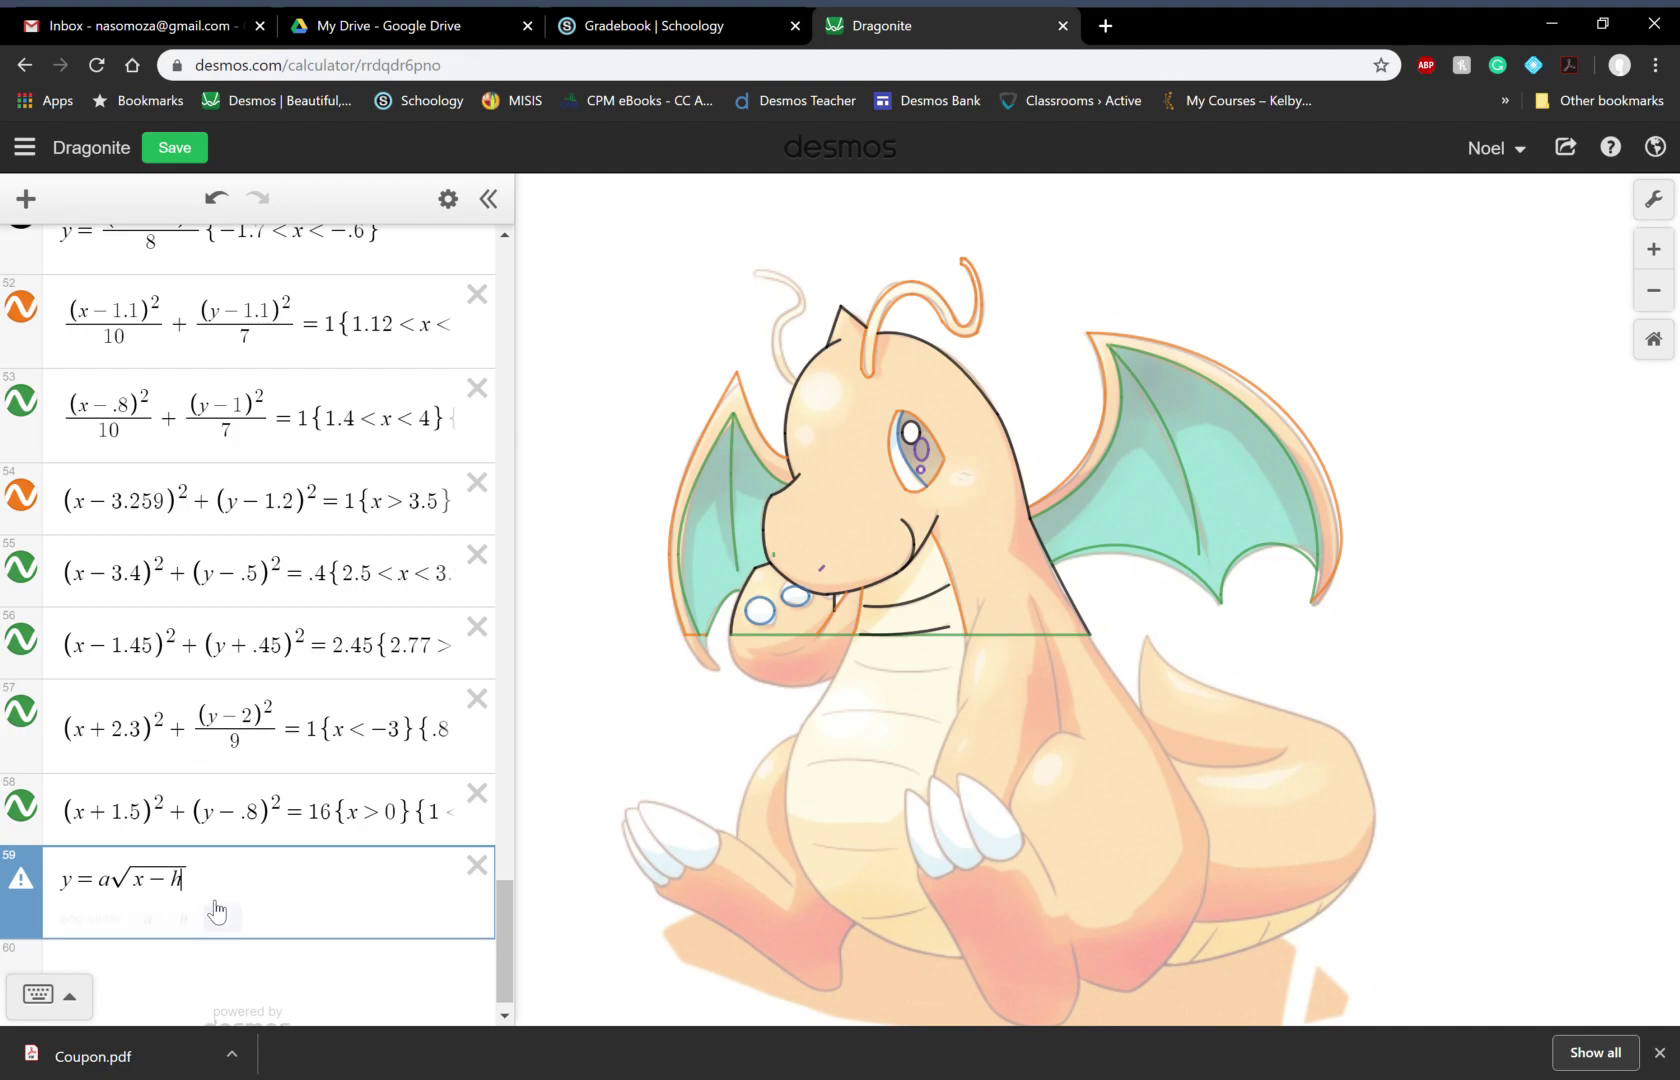
key("Right")
type("+k")
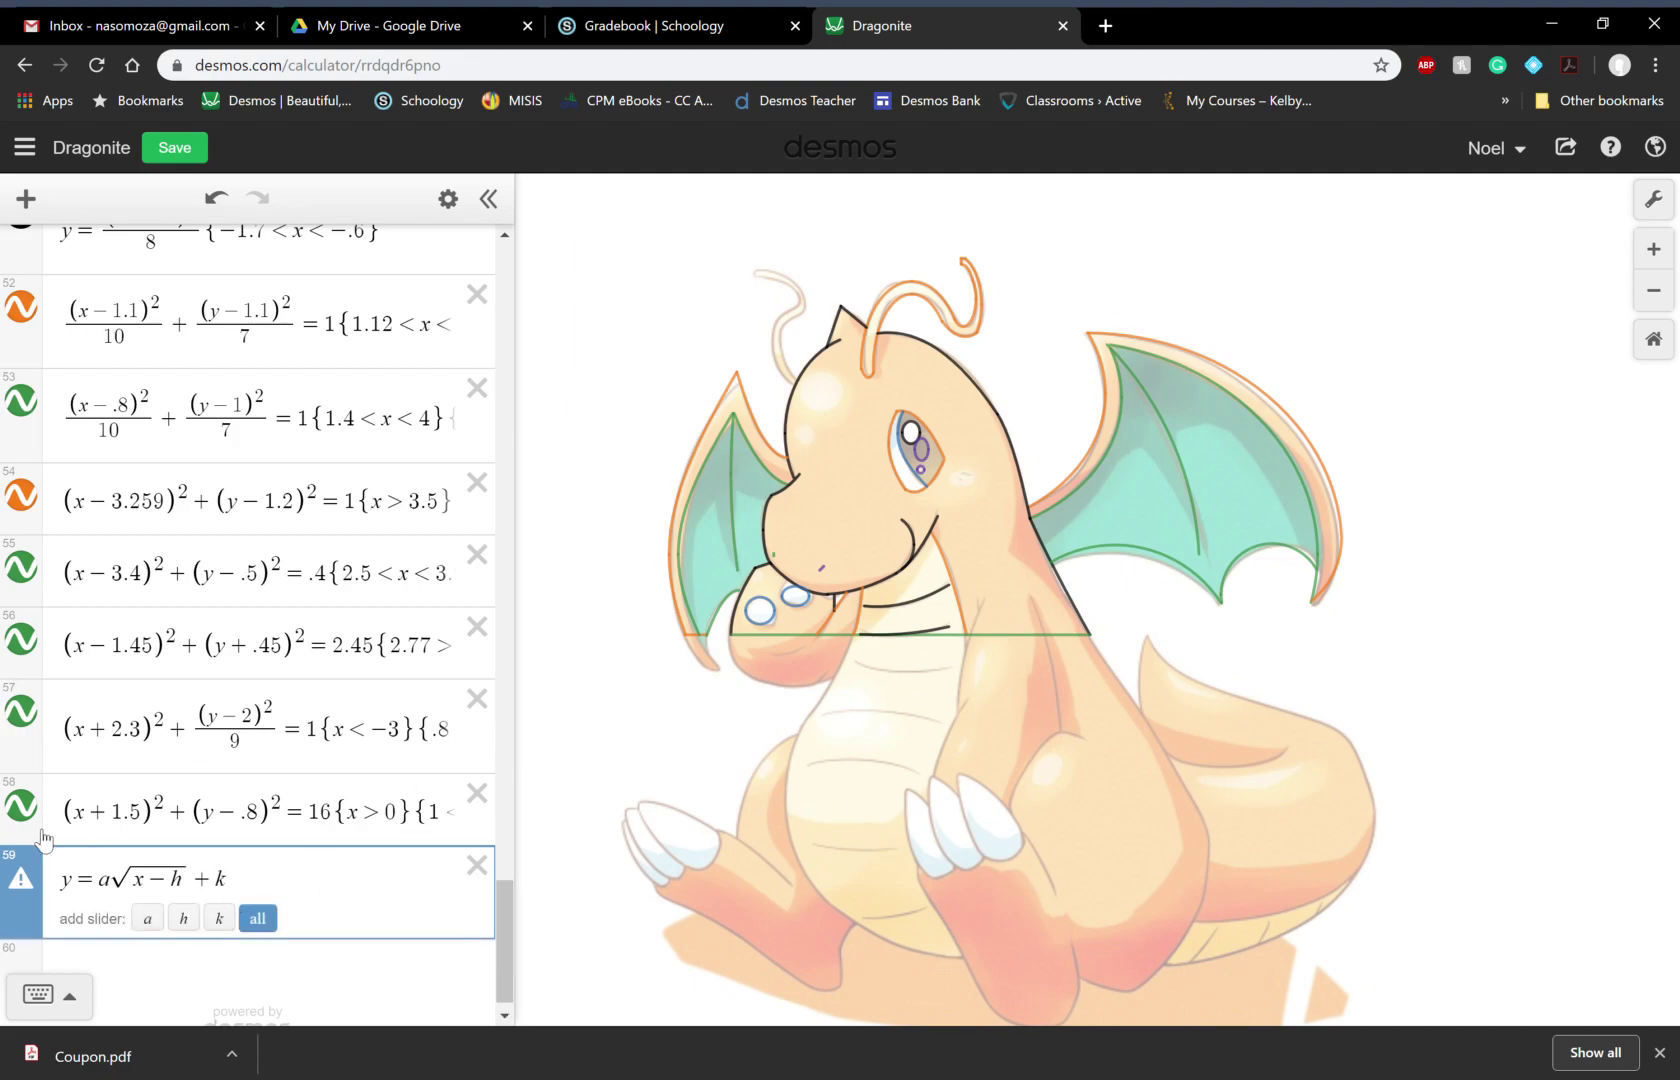
left_click(258, 919)
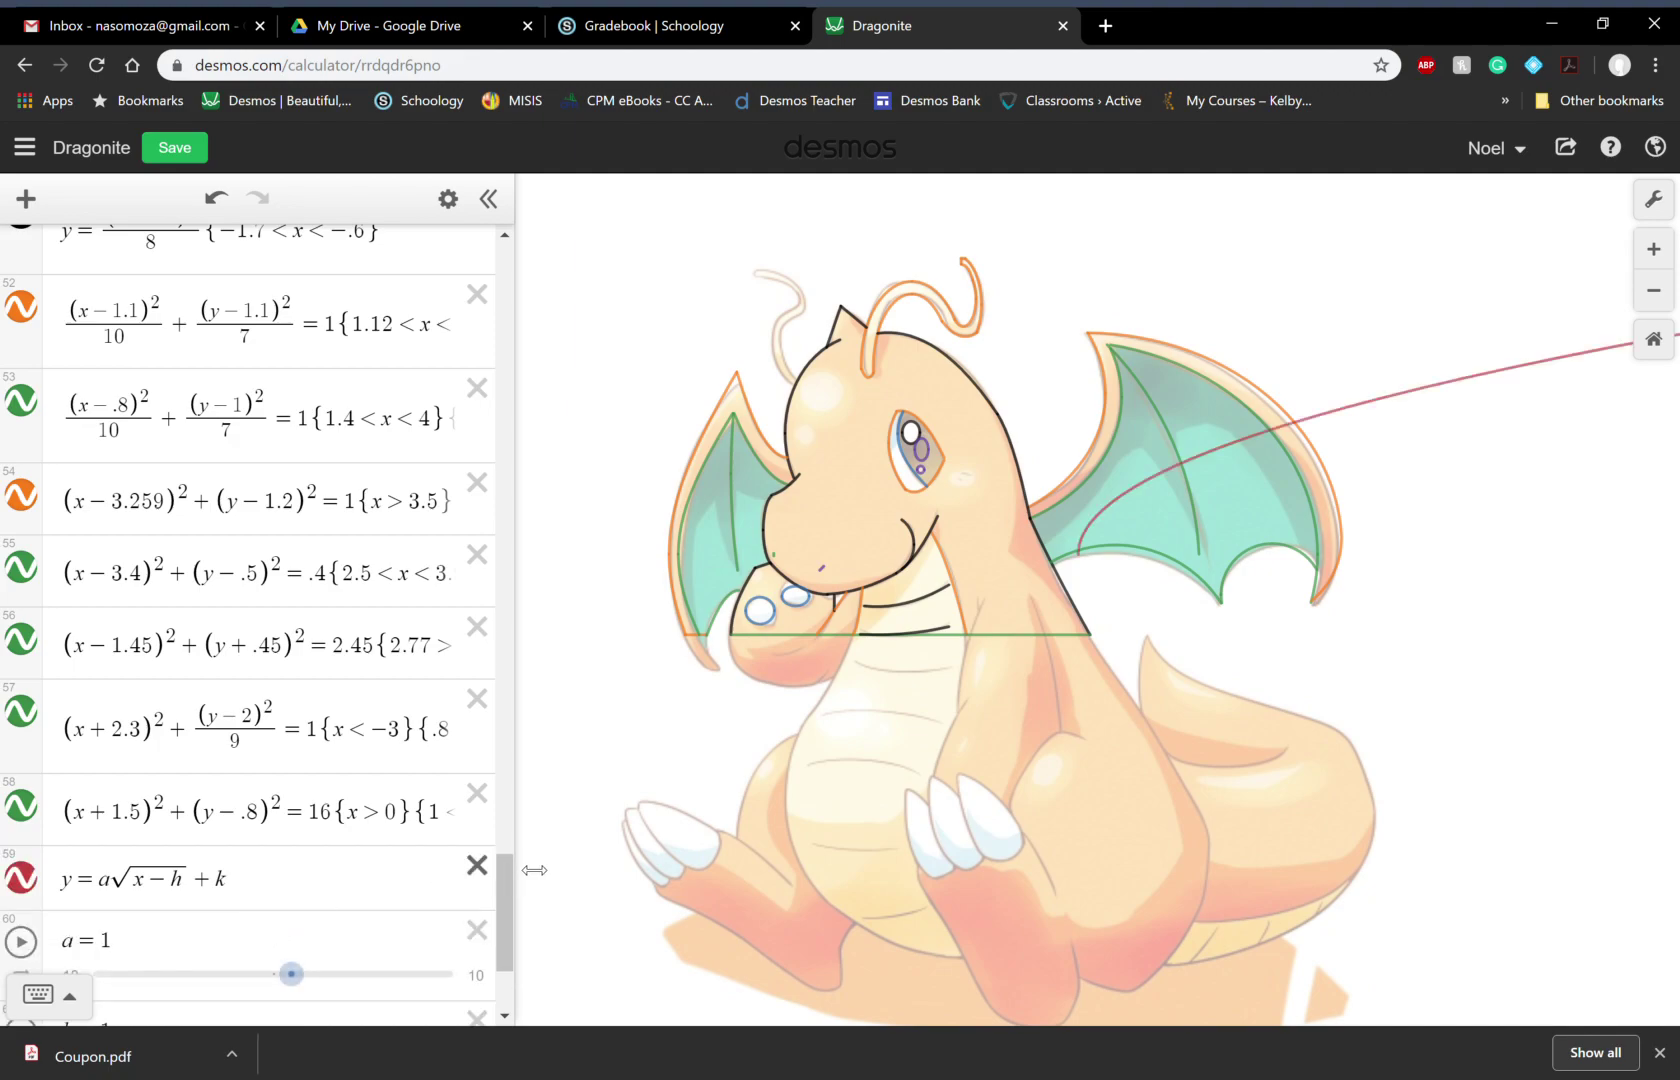
Step: Adjust the sliders of the square root curve to a = 1.6, h = −2.5 and k = 3.1
left_click_drag(500, 885, 500, 931)
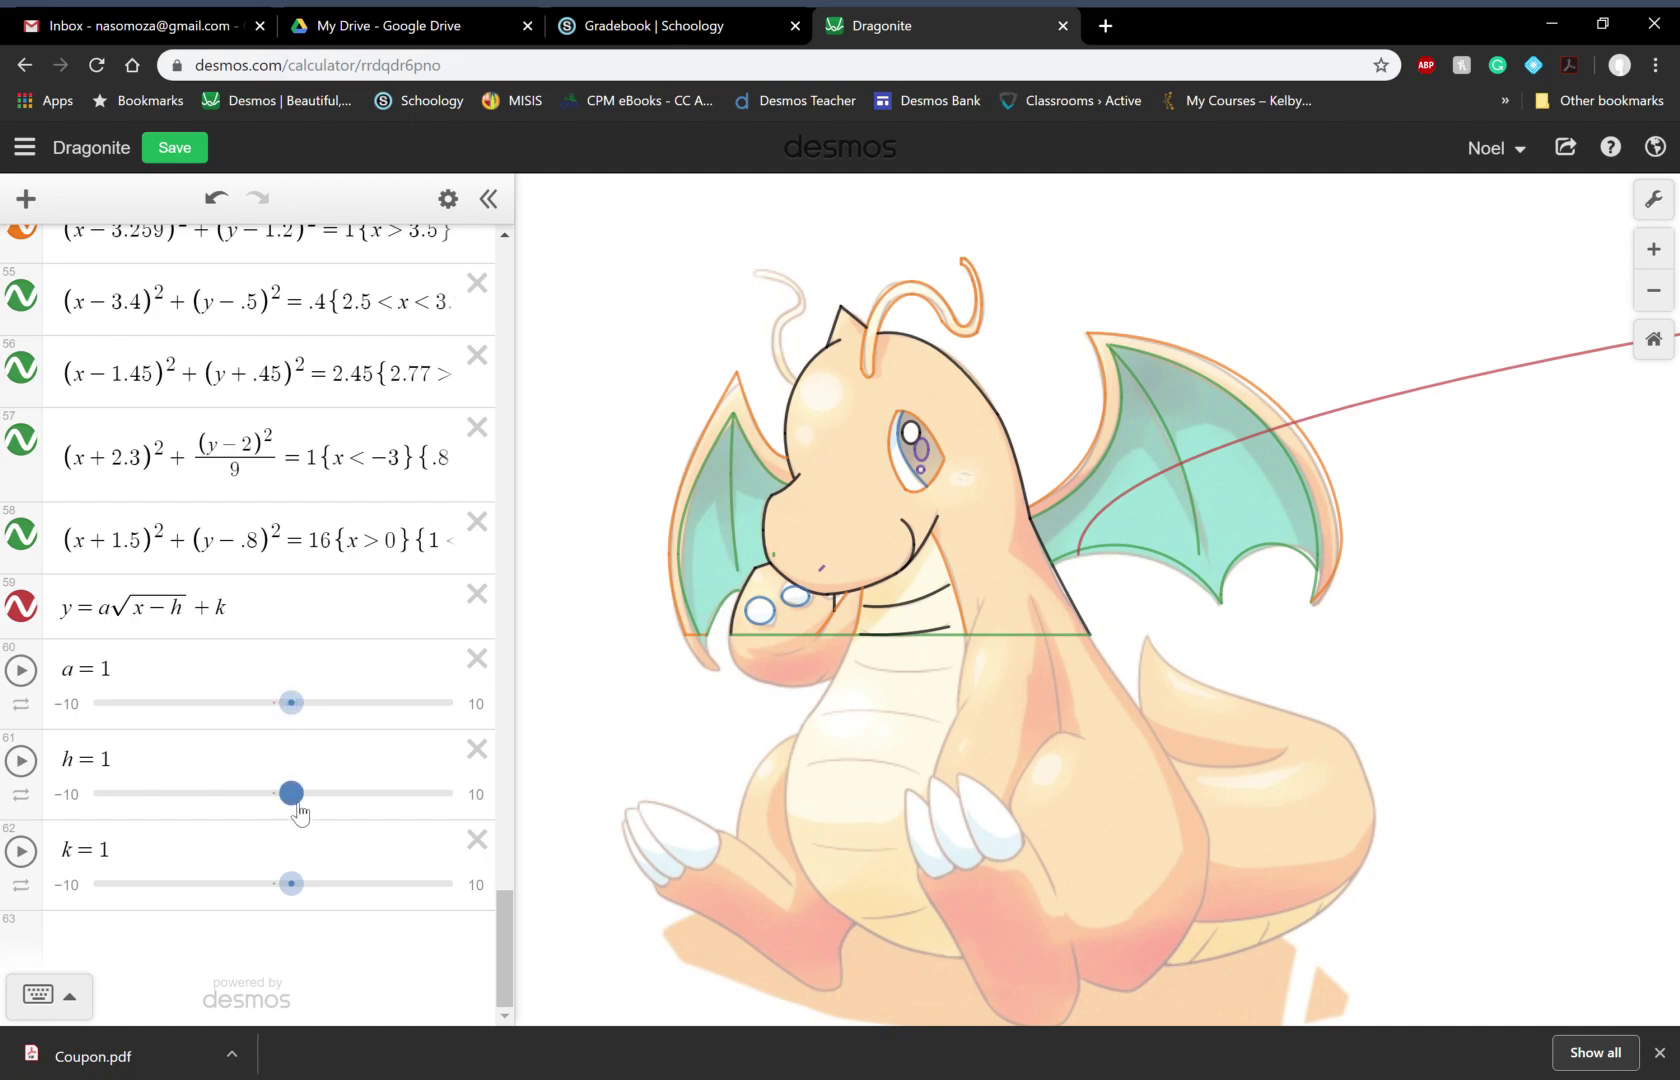
left_click_drag(296, 805, 231, 806)
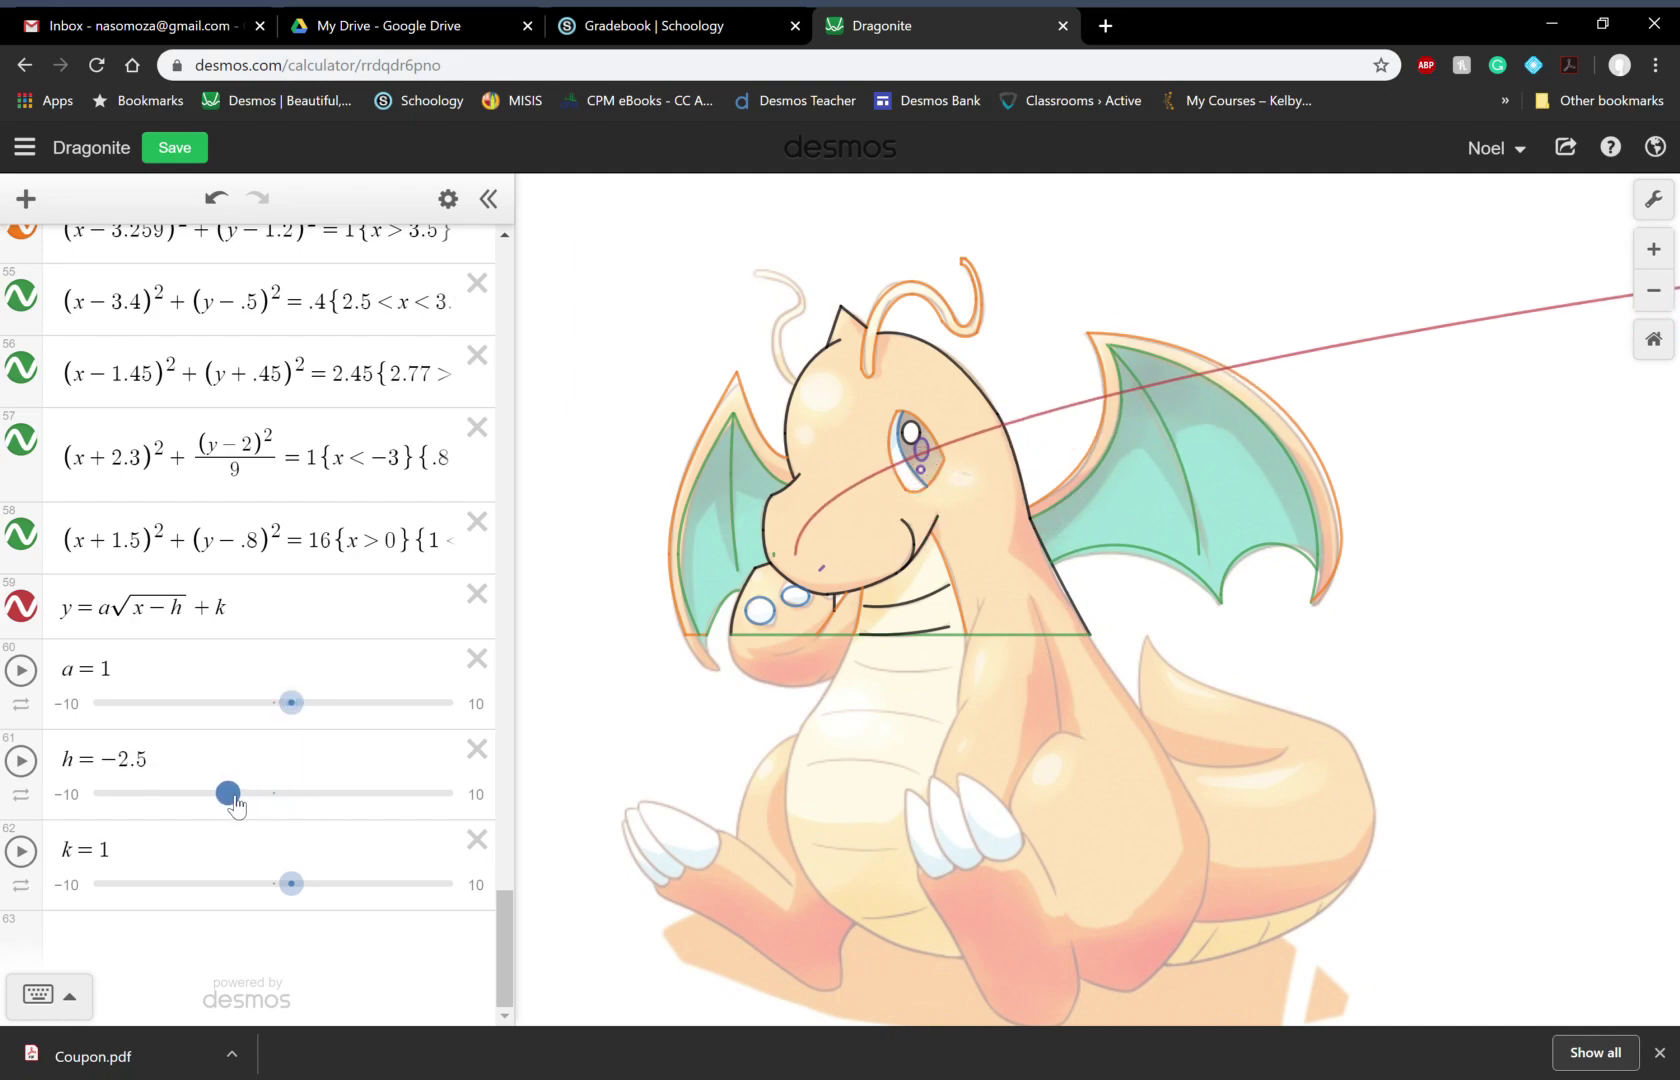
left_click_drag(285, 888, 336, 896)
mouse_move(297, 705)
left_mouse_down()
mouse_move(492, 692)
mouse_move(262, 697)
mouse_move(309, 686)
left_mouse_up()
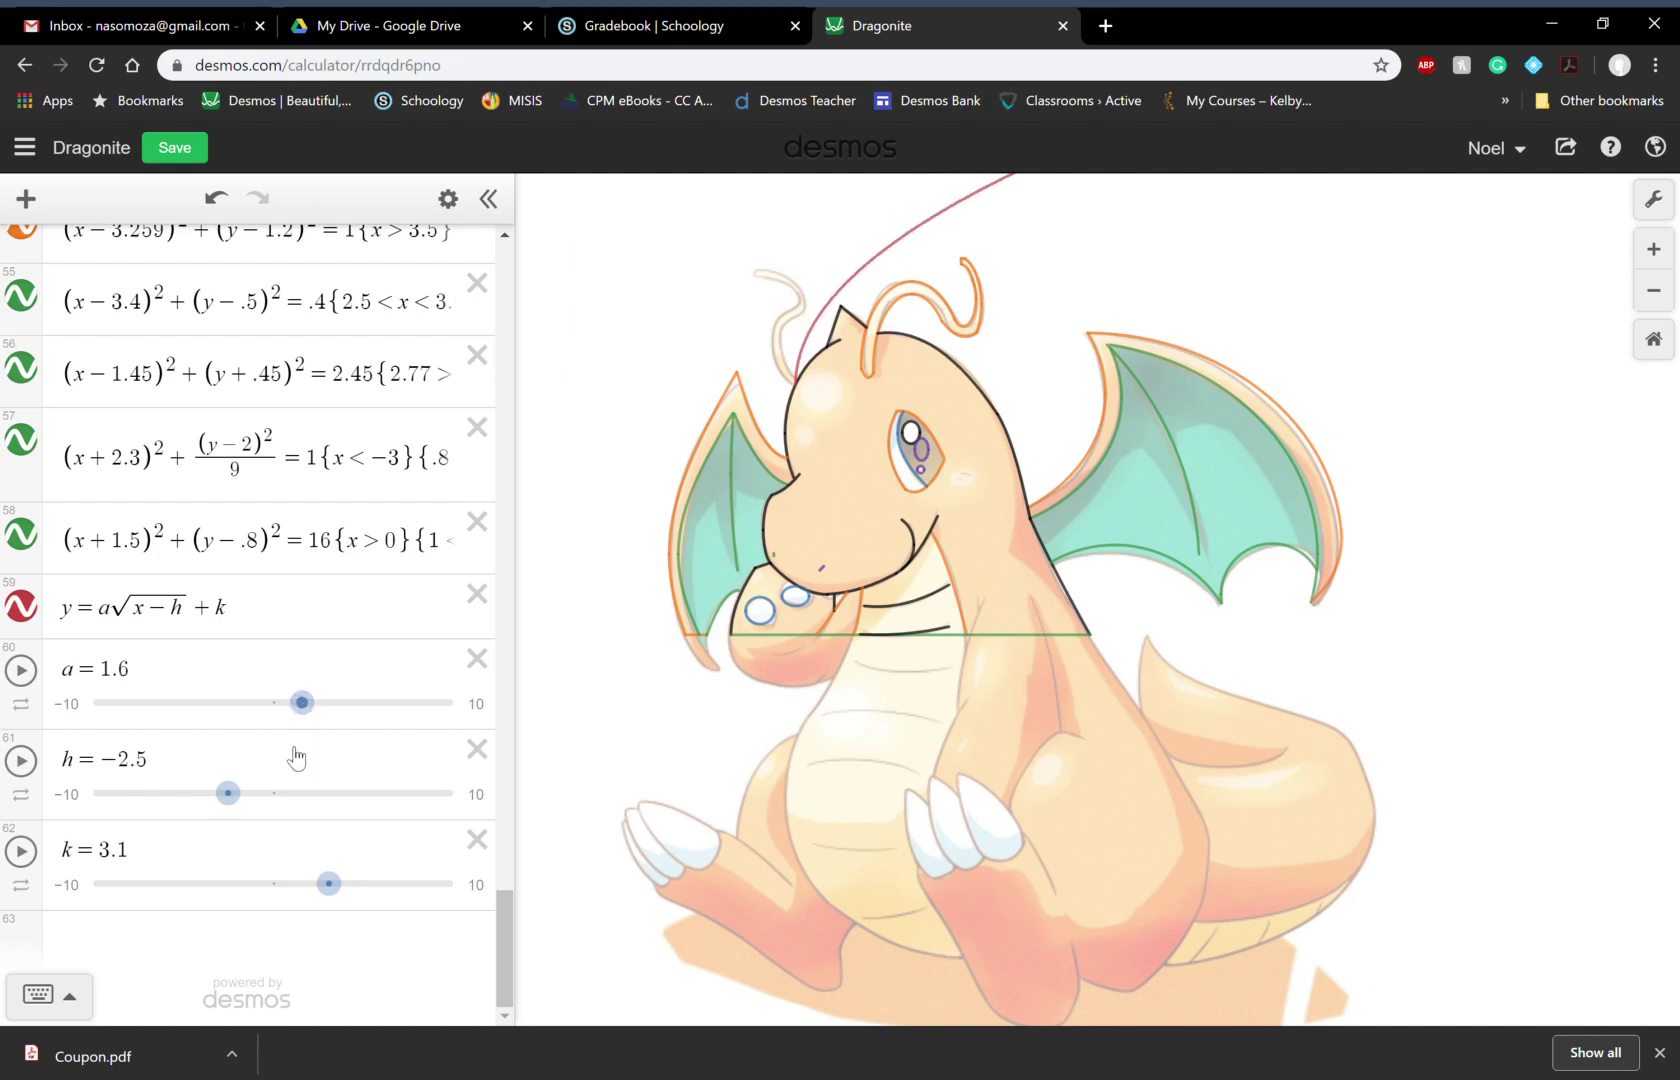
left_click_drag(338, 887, 338, 887)
Step: Delete the square root equation together with its a, h and k sliders
left_click(477, 594)
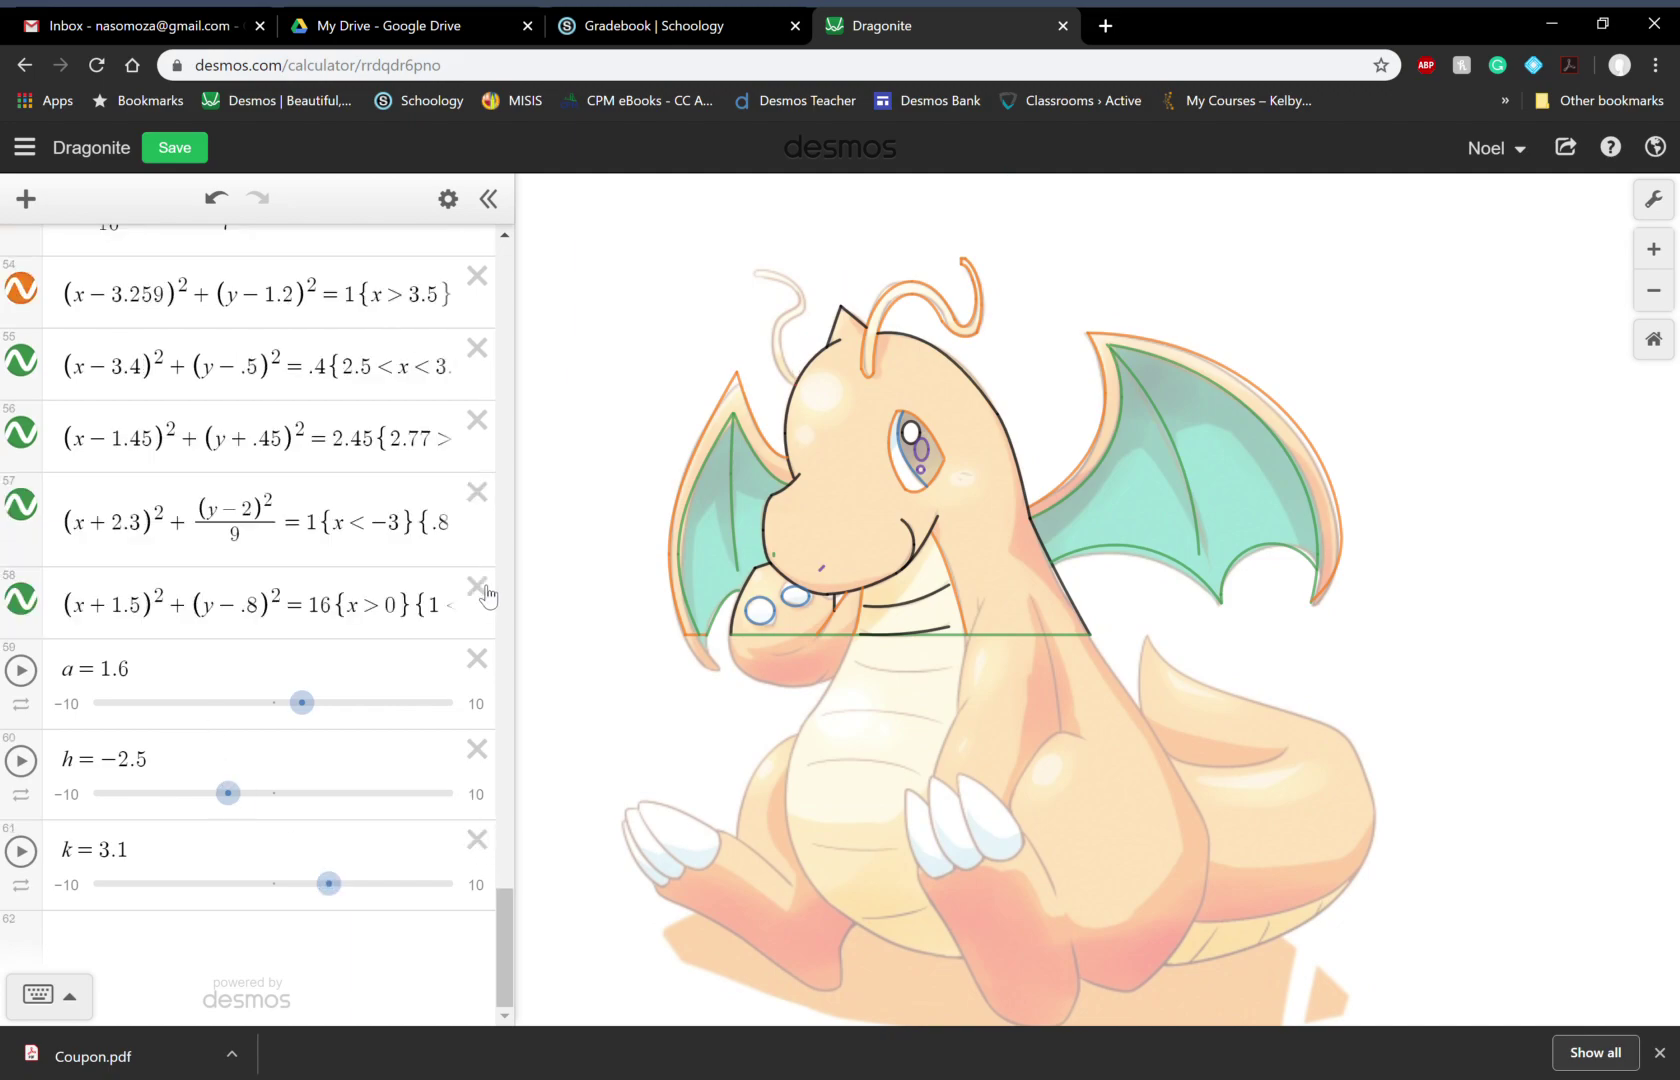
left_click(487, 686)
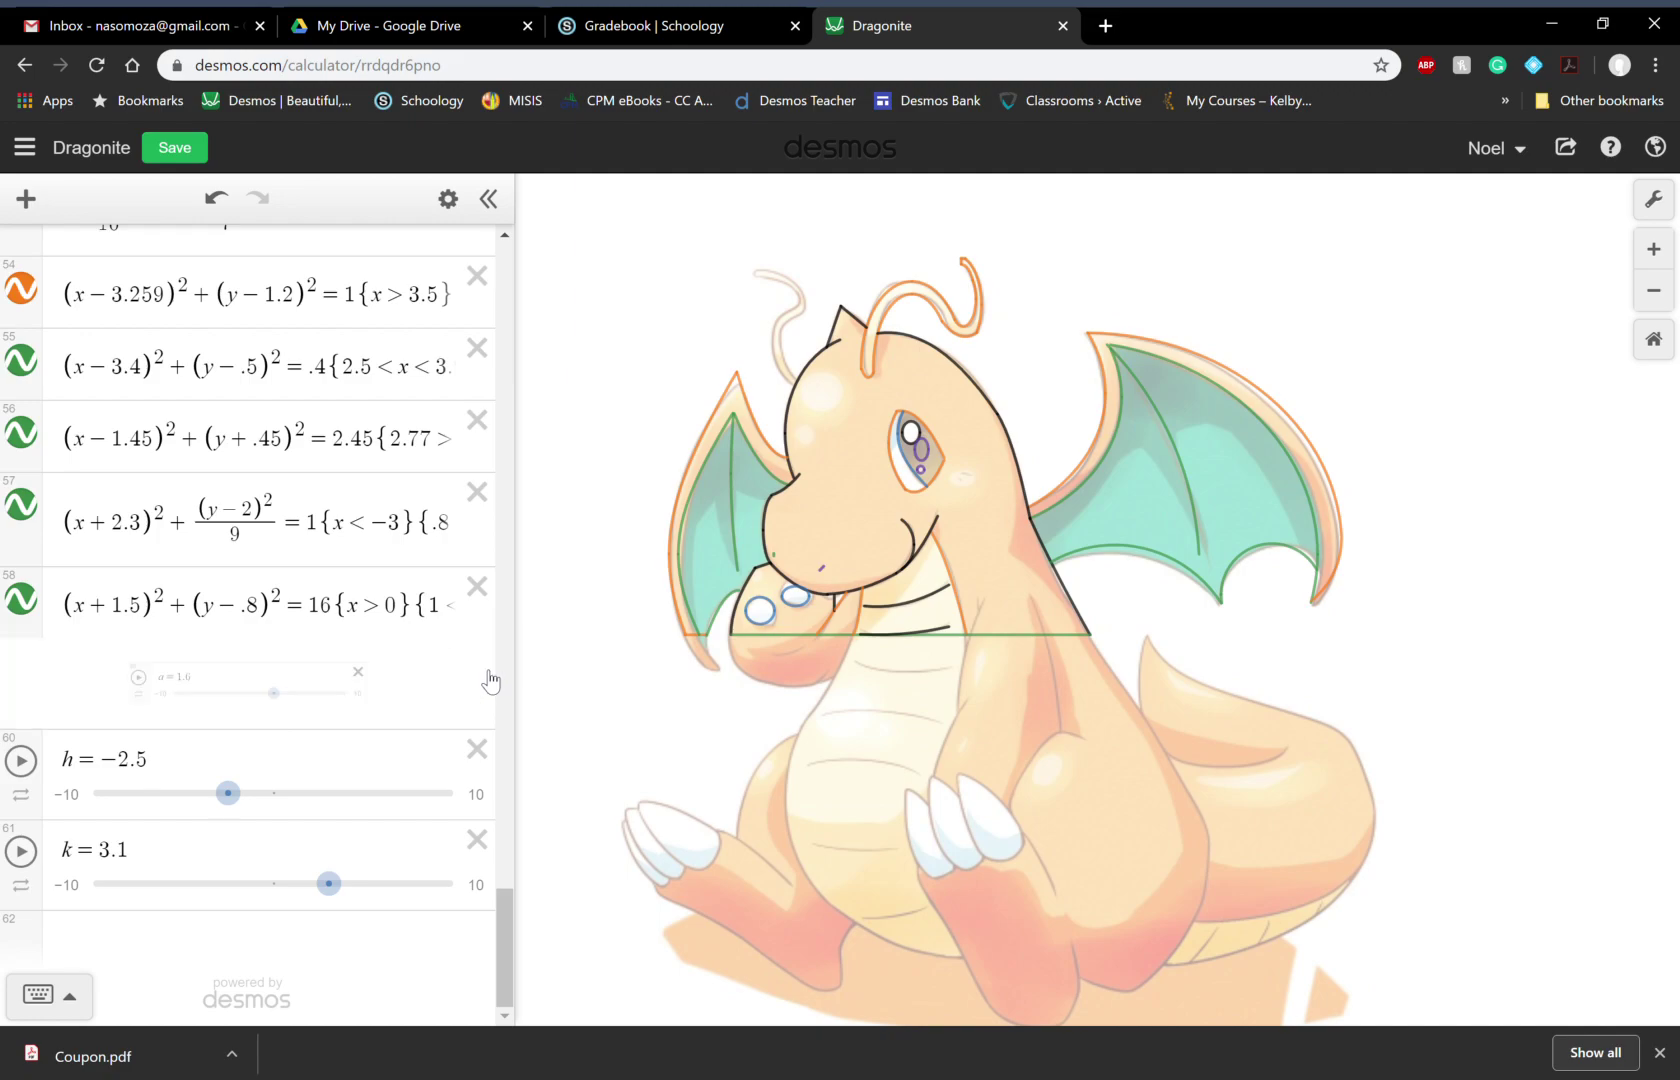
left_click(479, 746)
left_click(479, 840)
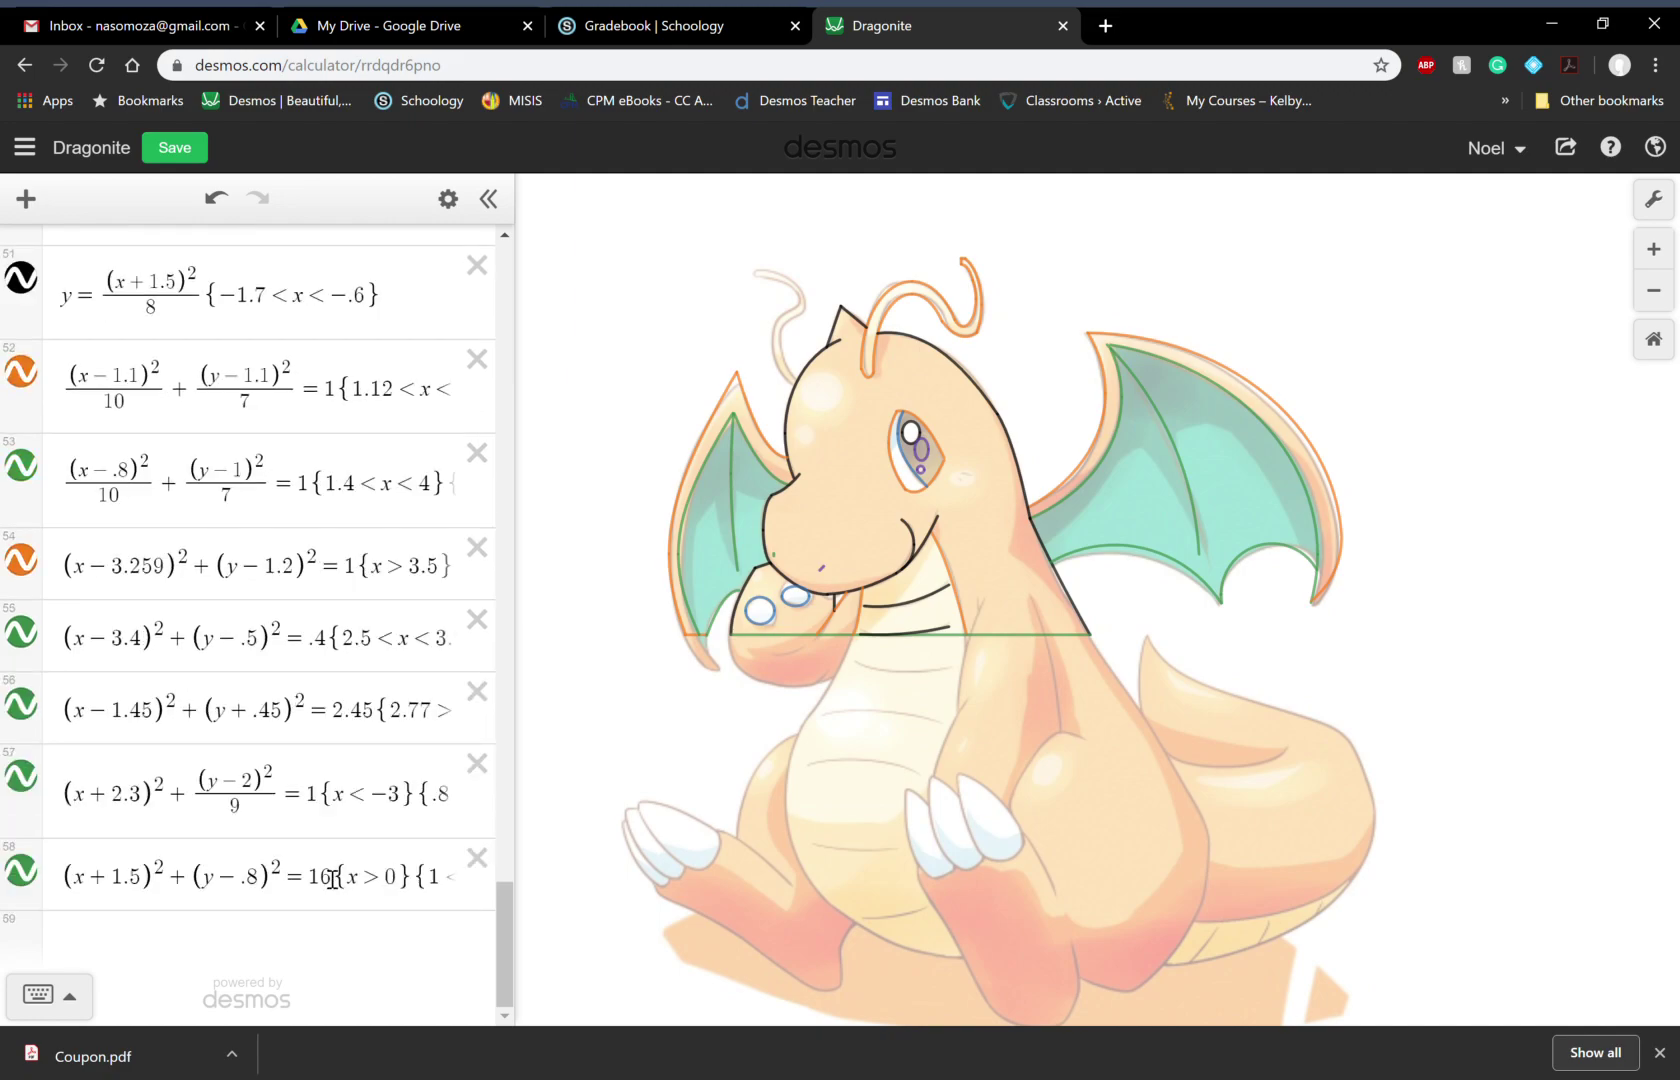
Step: Add the rational equation y = a/(x−h) + k on a new line and create sliders for a, h and k
left_click(339, 942)
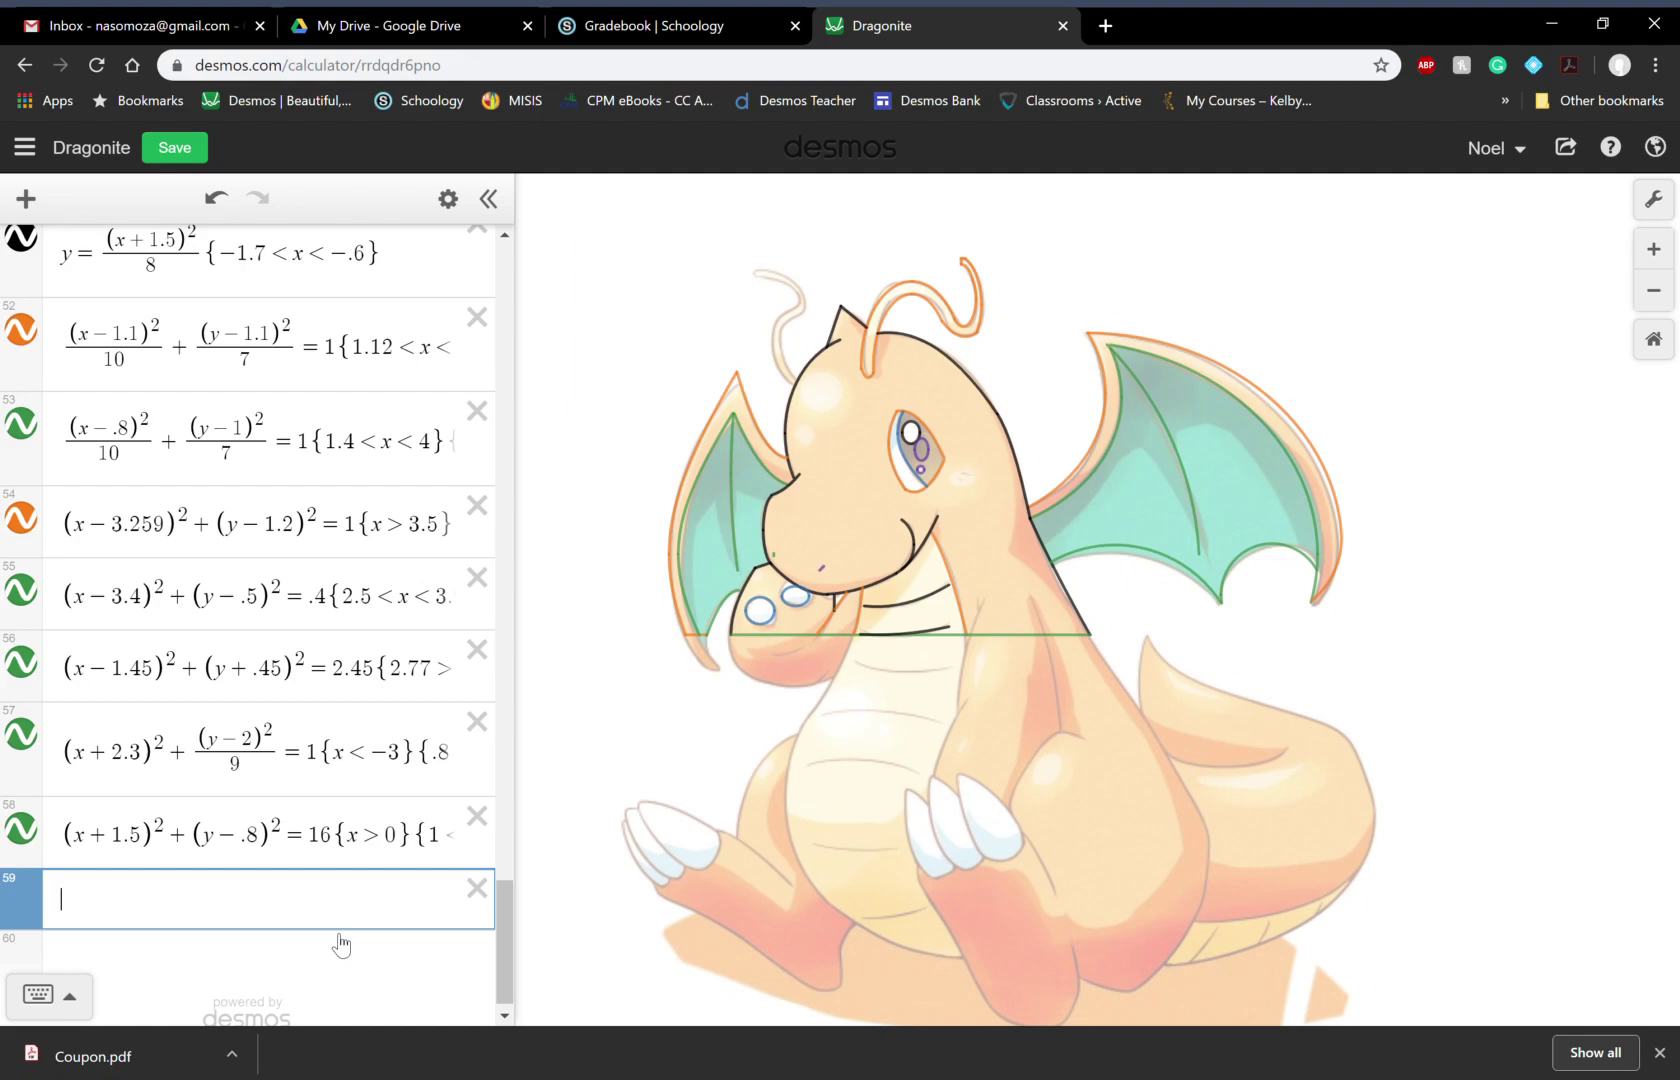
type("y=a/")
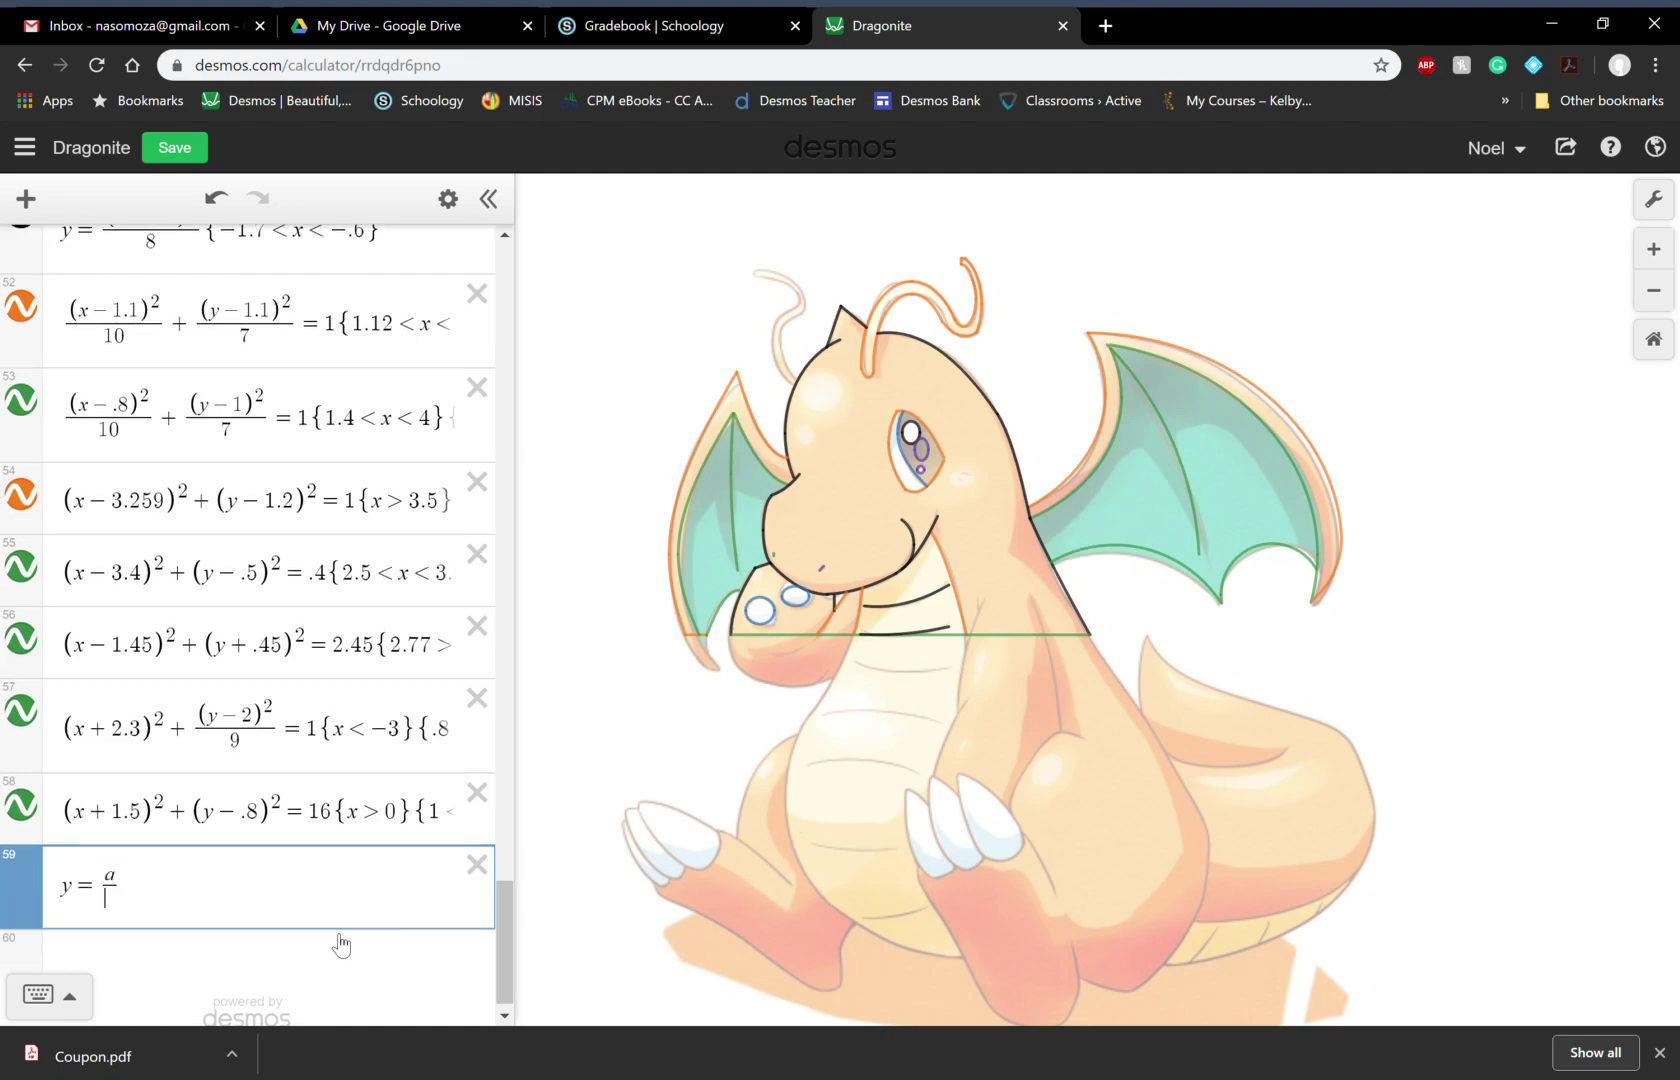
type("(x-h")
key("Right")
type("+k")
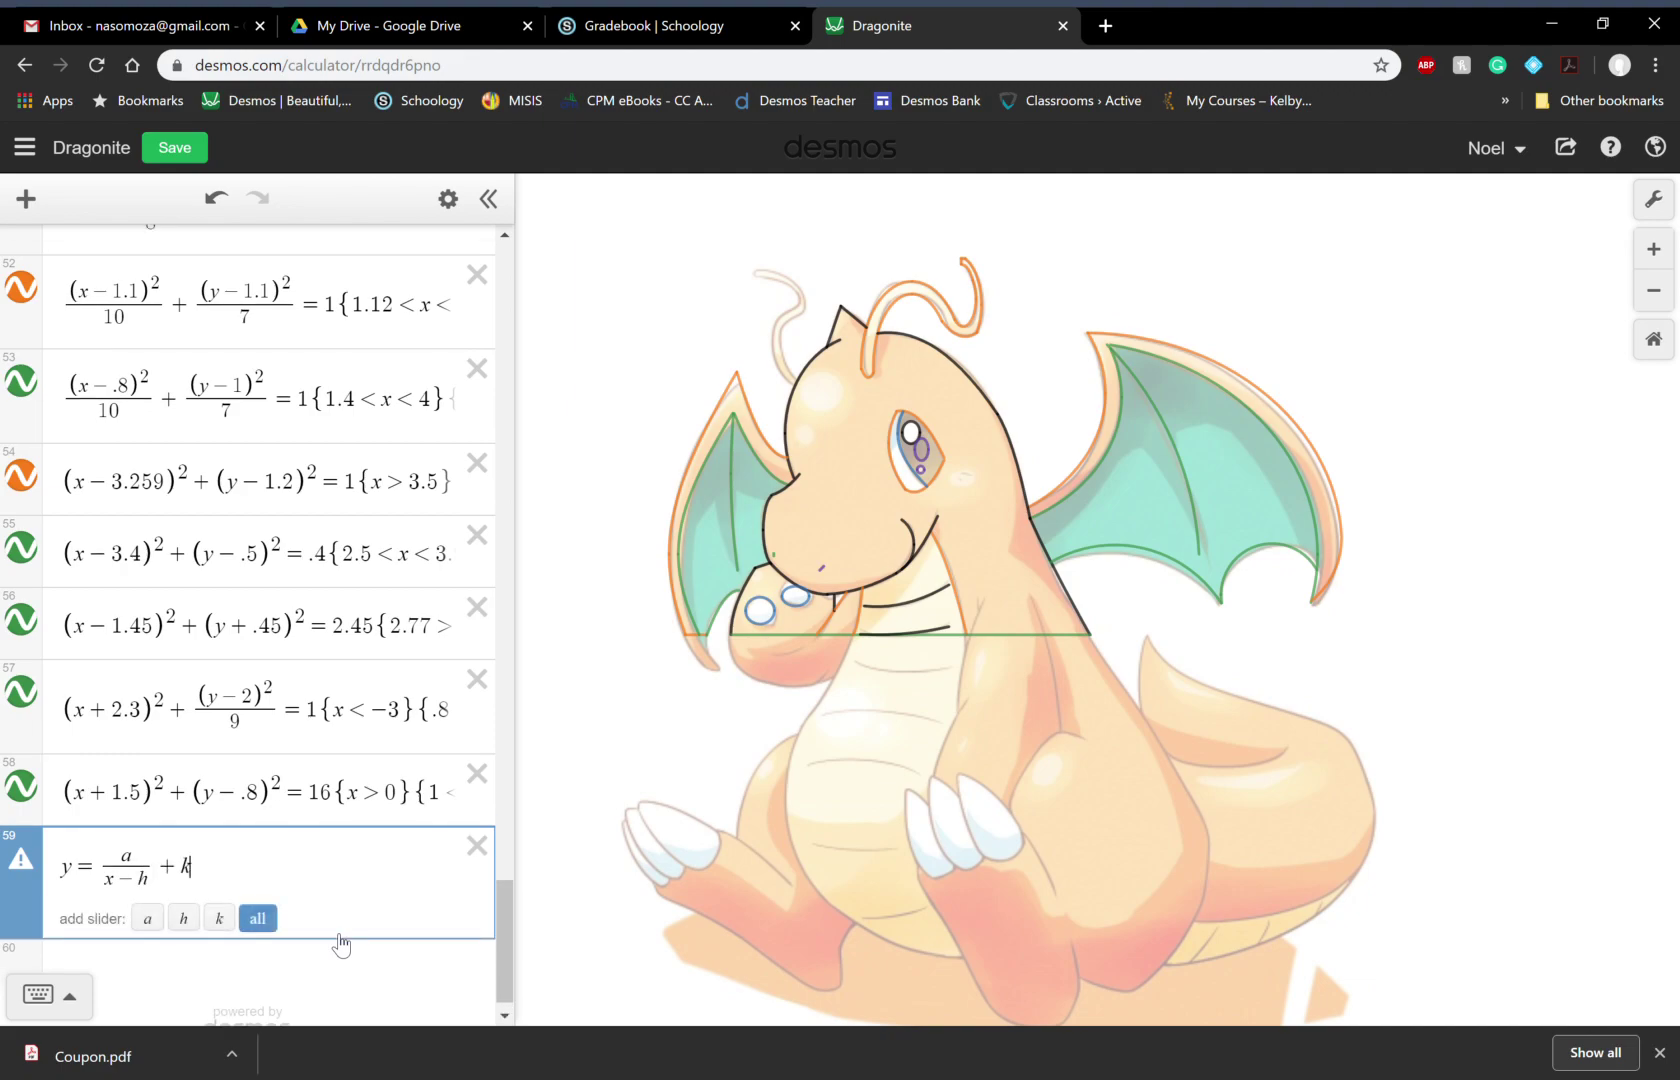
left_click(258, 918)
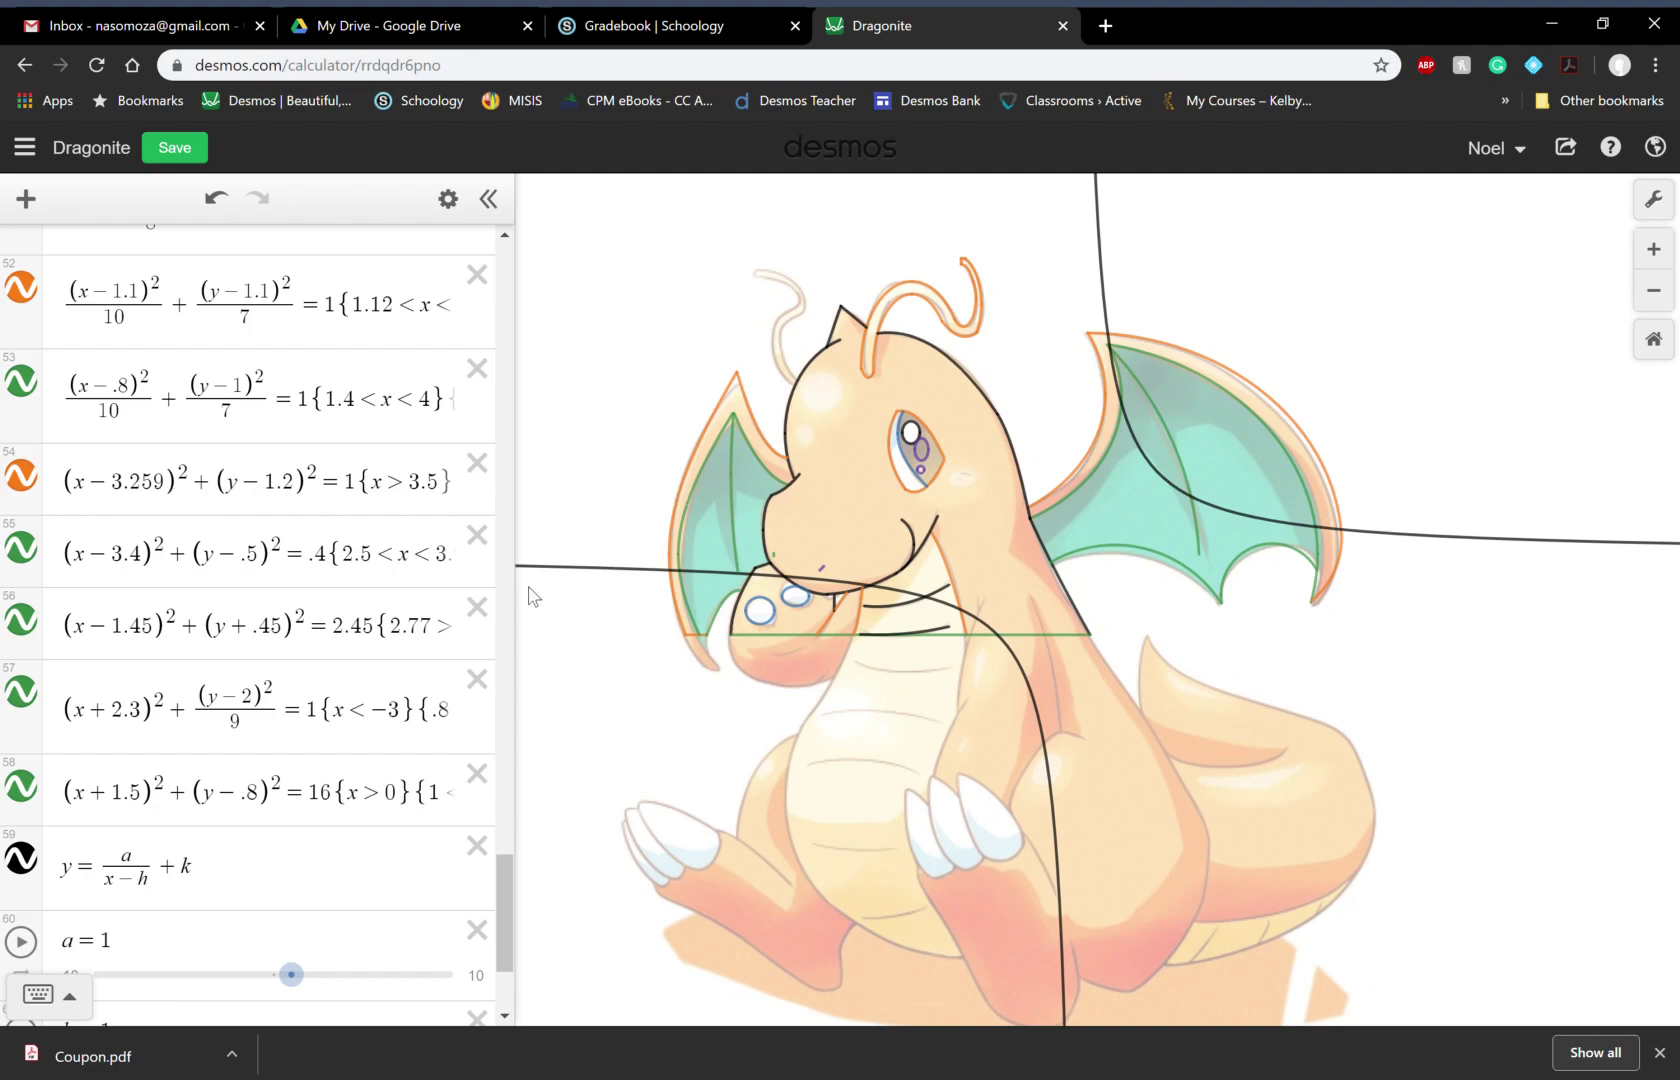
Step: Adjust the sliders of the rational curve to a = −0.9, h = −3.9 and k = 4.7
scroll(507, 905, "down", 2)
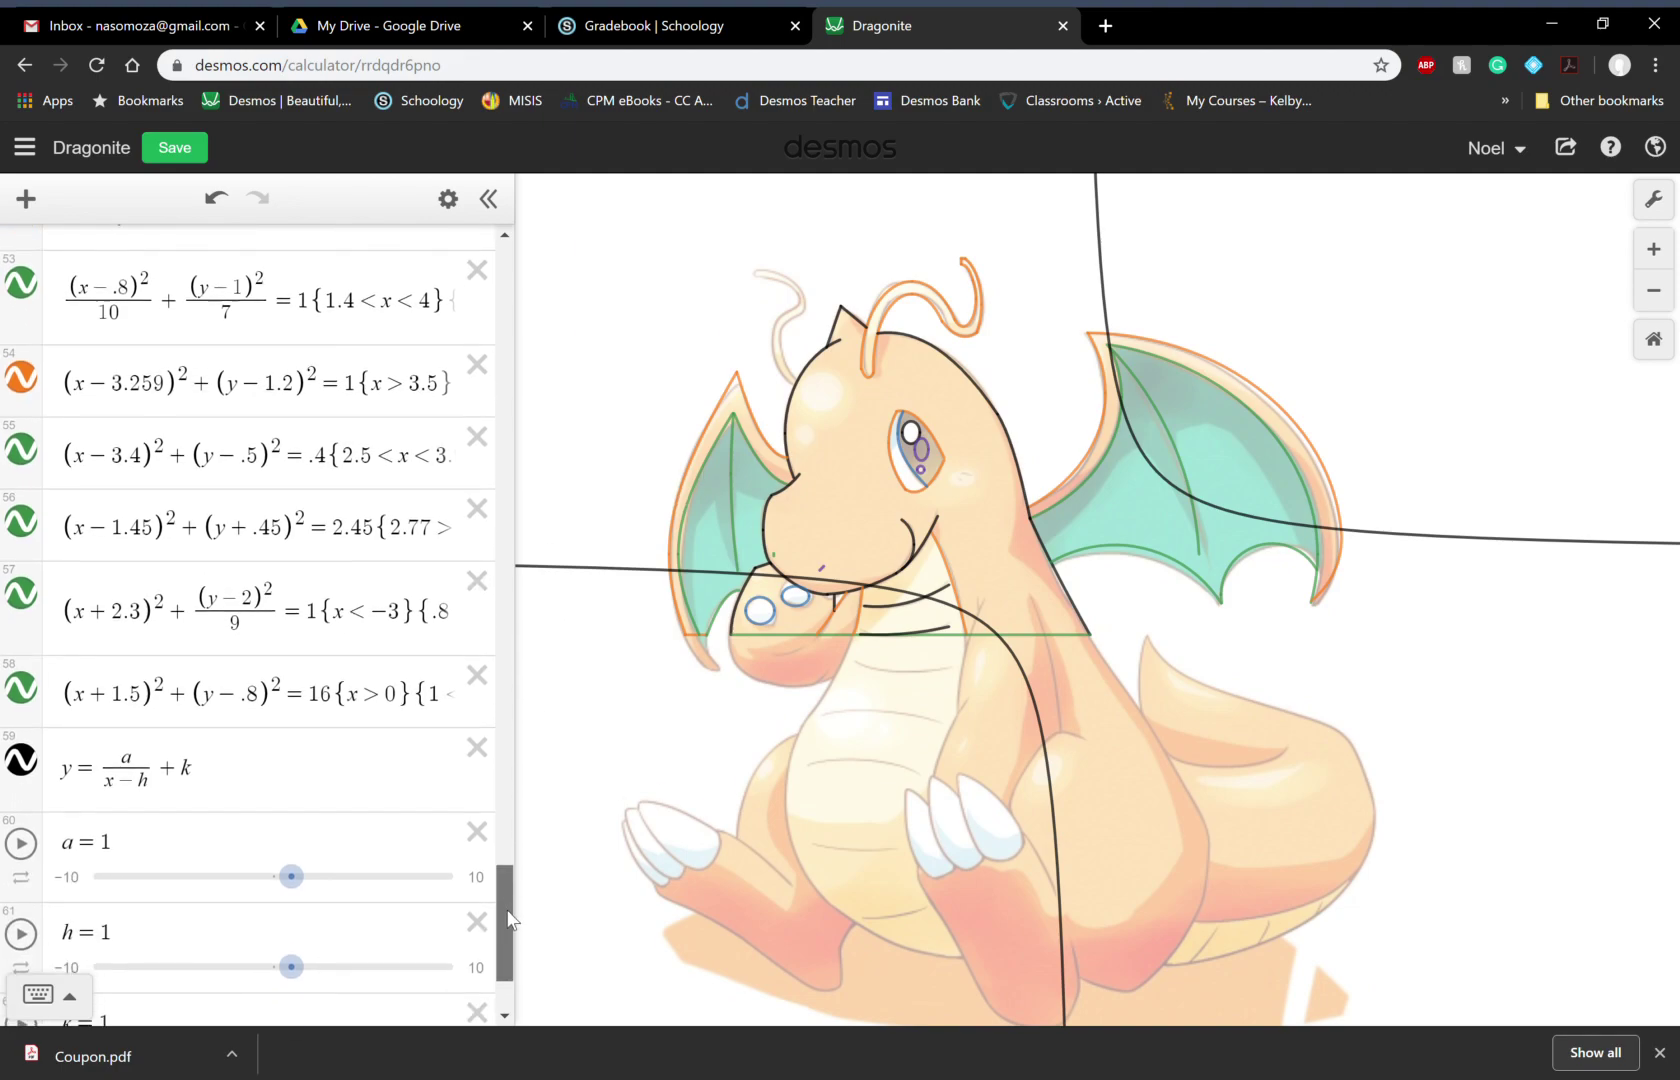
left_click_drag(293, 848, 258, 857)
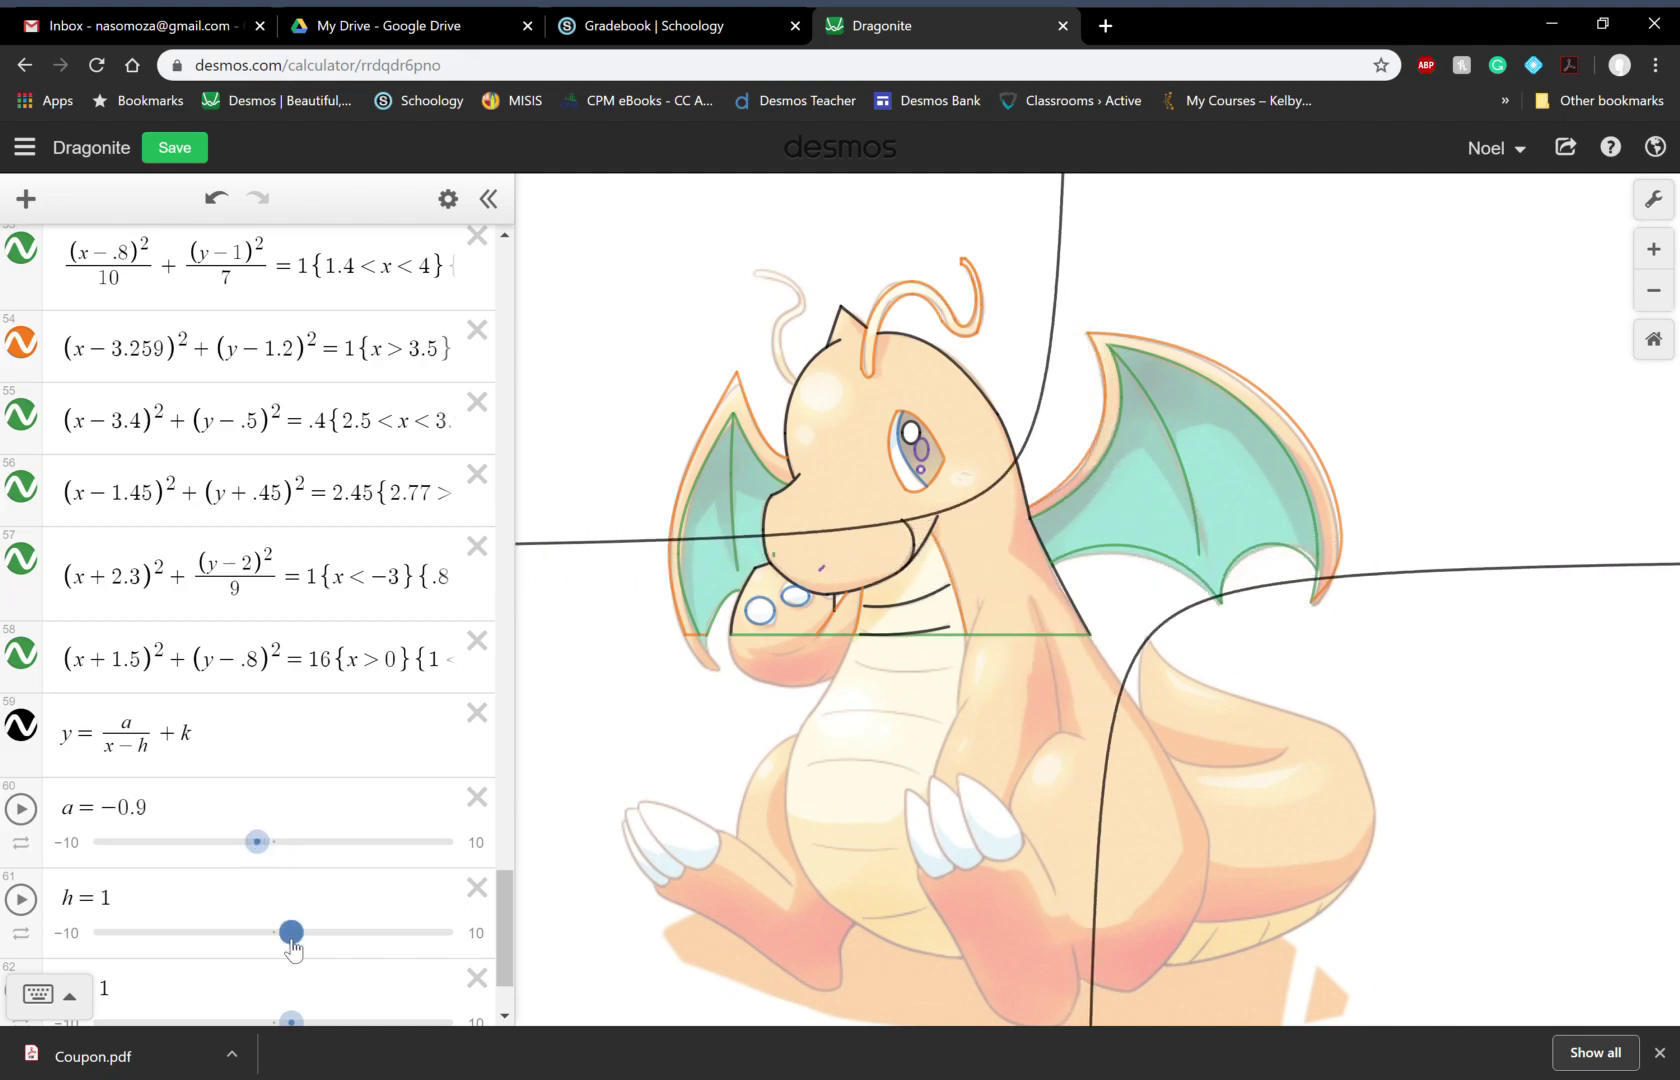
left_click_drag(290, 942, 216, 926)
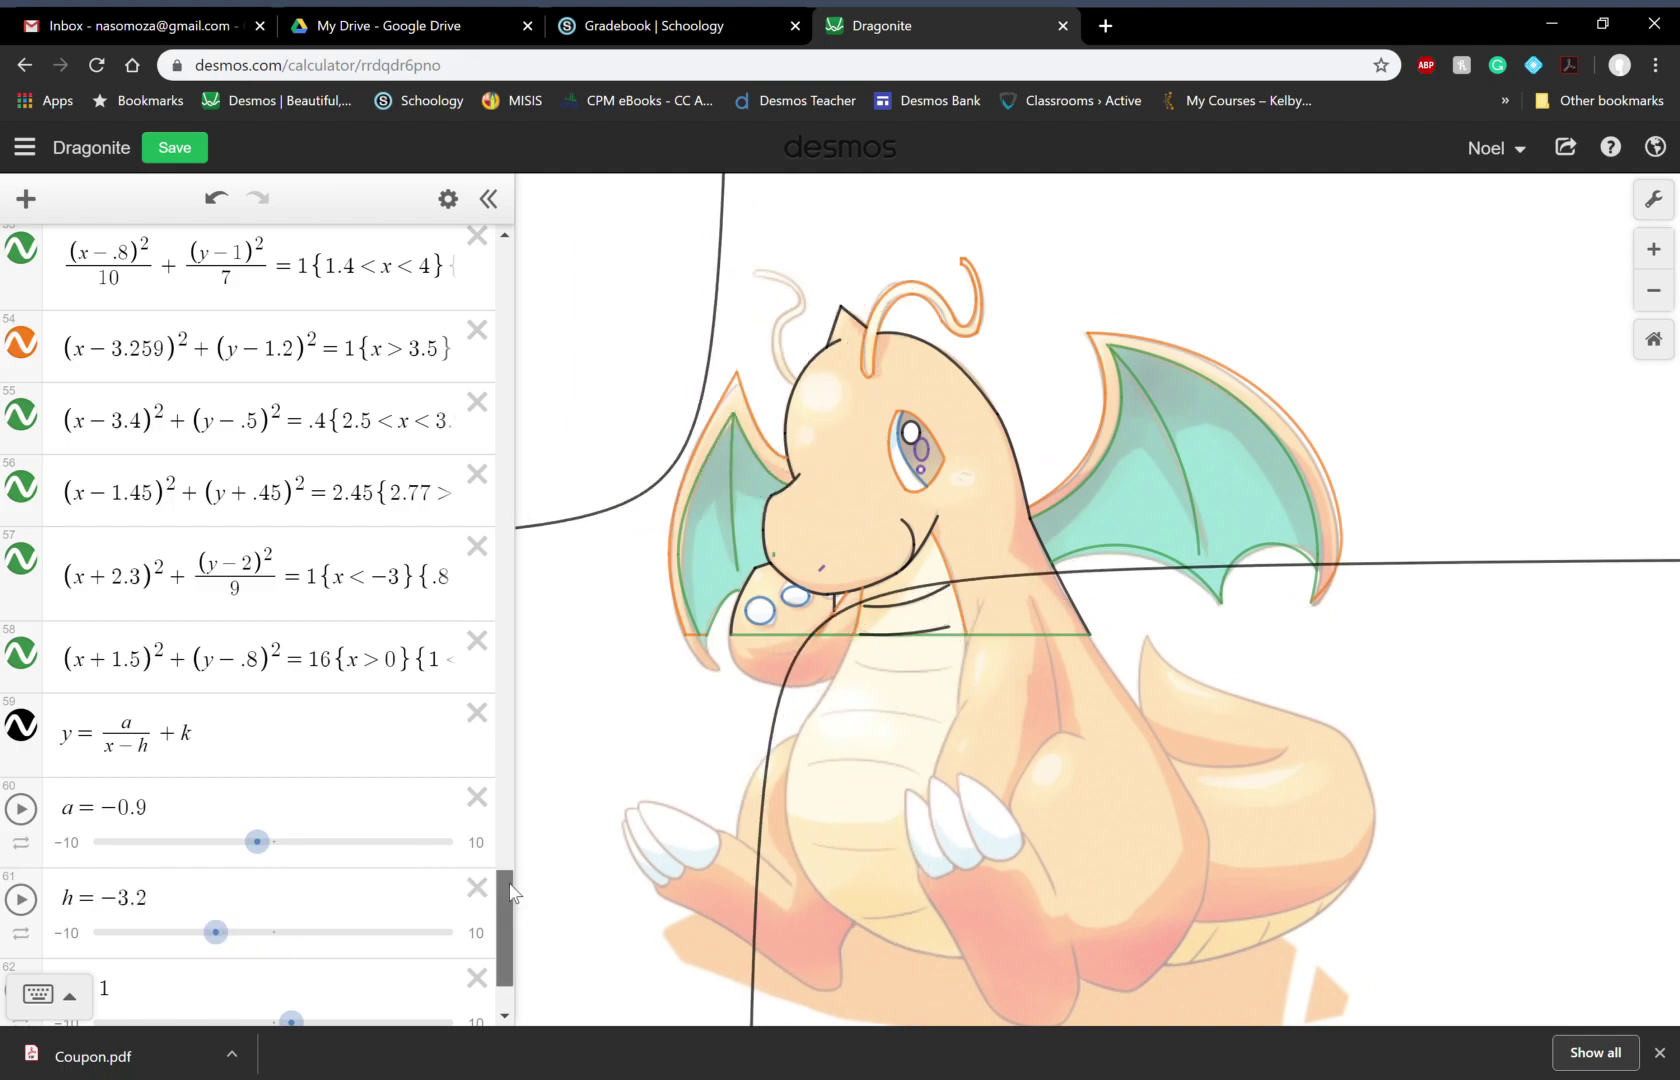
left_click_drag(506, 889, 510, 905)
left_click_drag(319, 934, 385, 946)
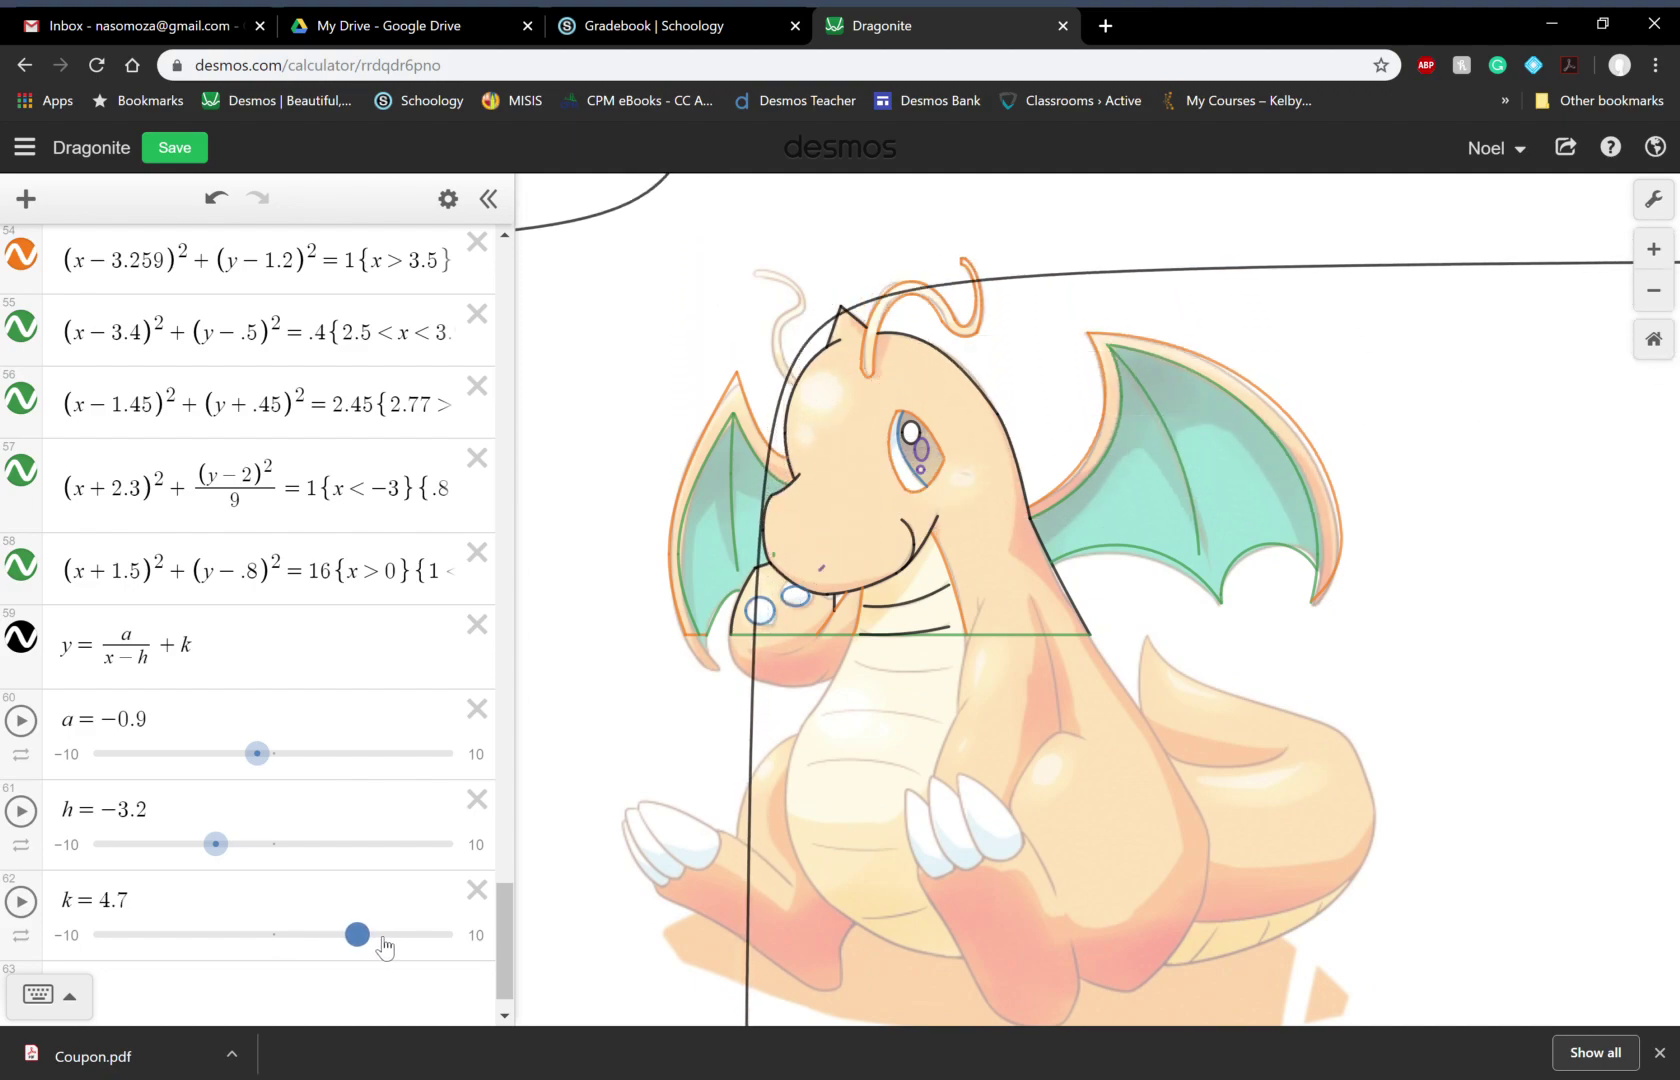
left_click(222, 845)
left_click_drag(232, 848, 217, 851)
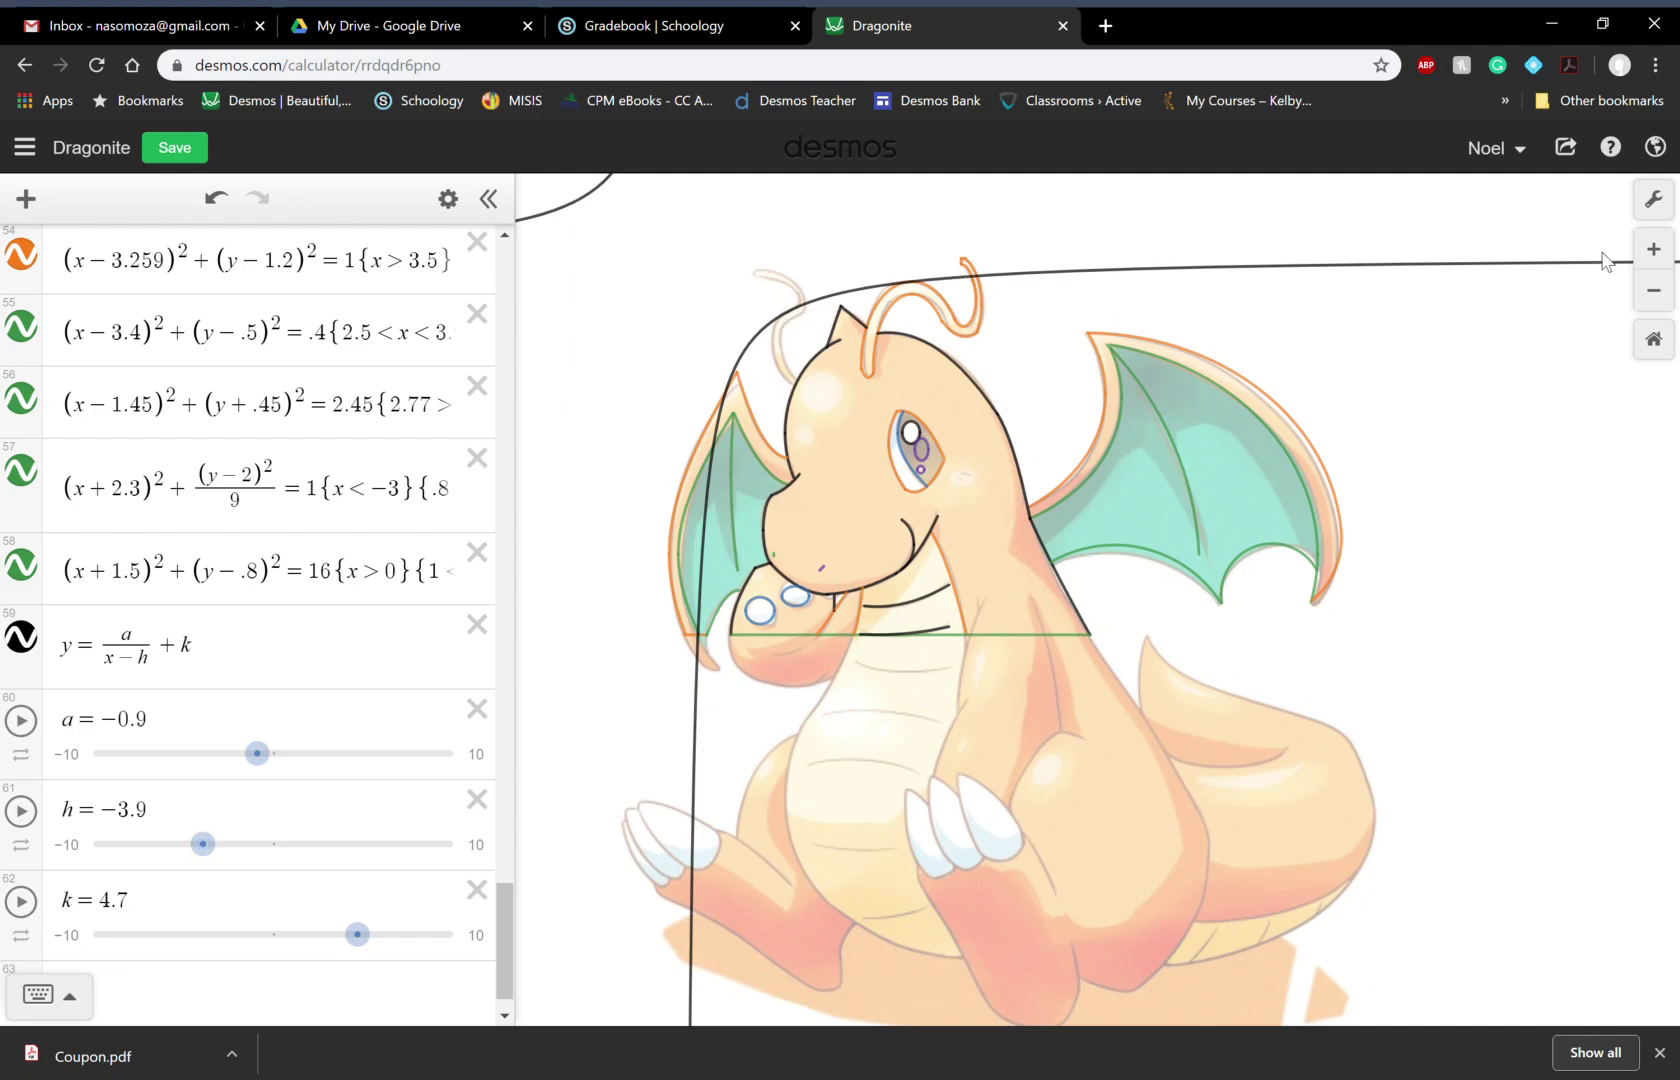
Step: Replace the parameters in the rational equation with numbers so it reads y = −.9/(x+3.9) + 4.7
left_click(1654, 250)
left_click_drag(982, 285, 1507, 655)
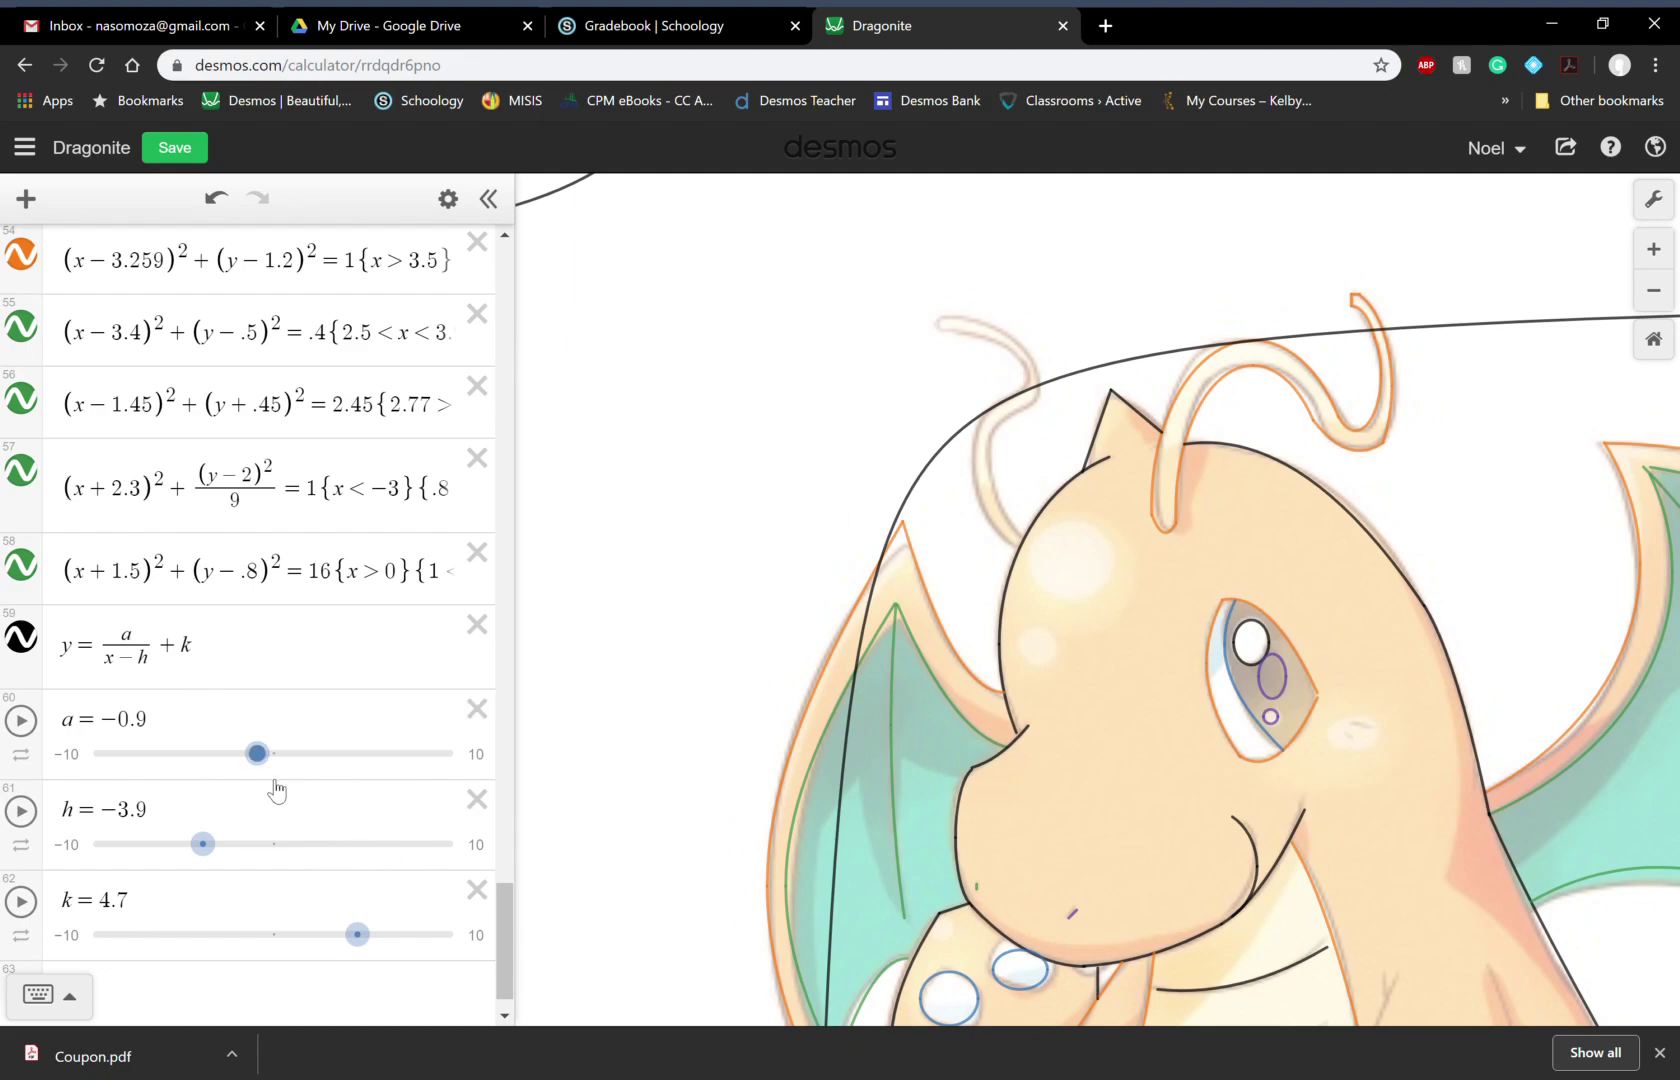
left_click(147, 645)
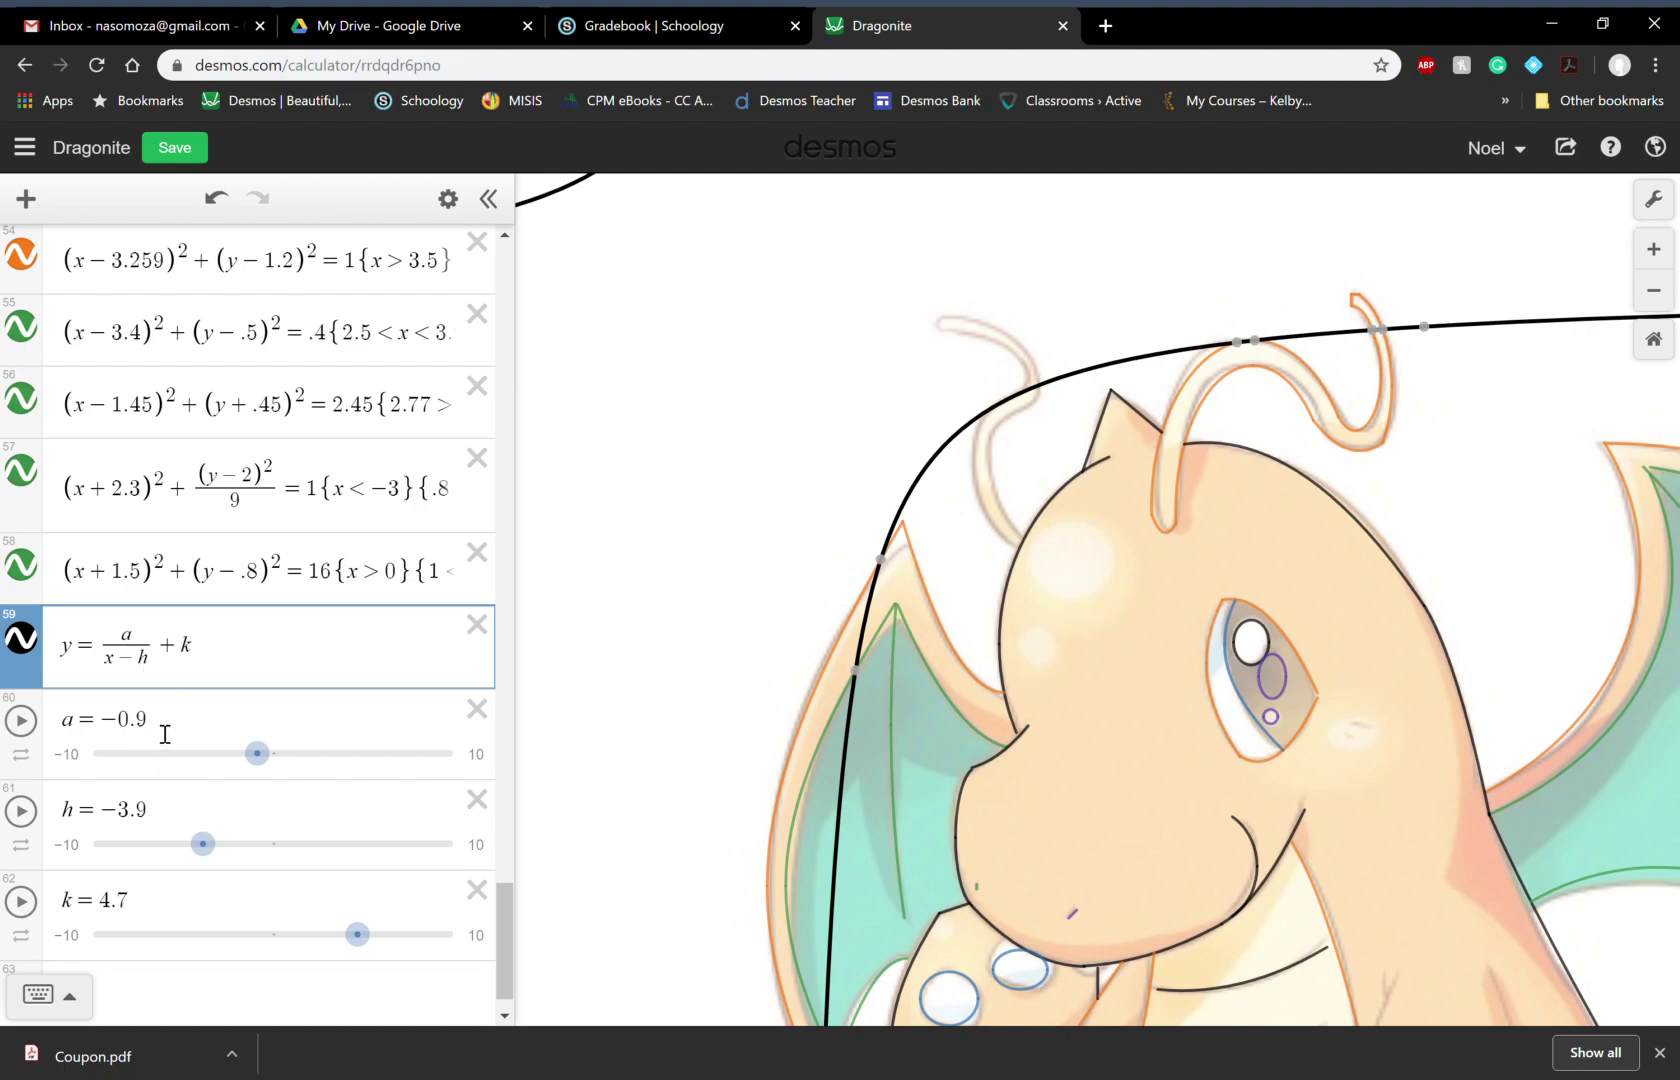
key("BackSpace")
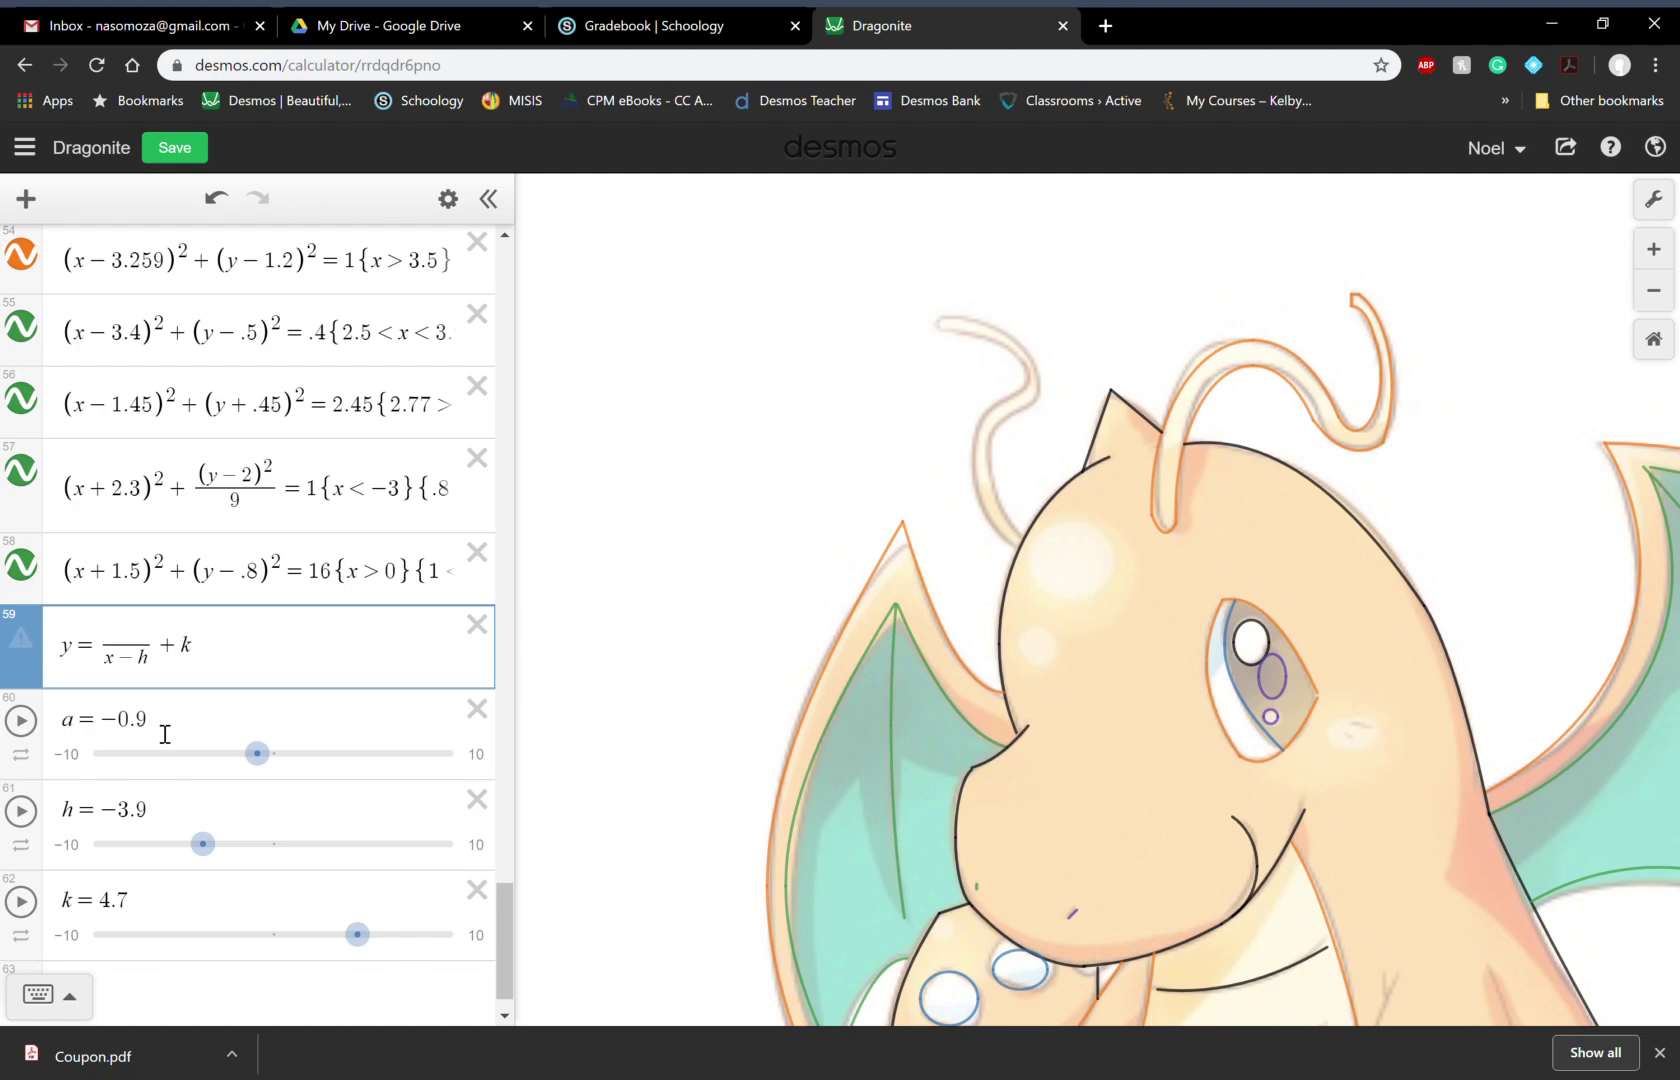
type("-.9")
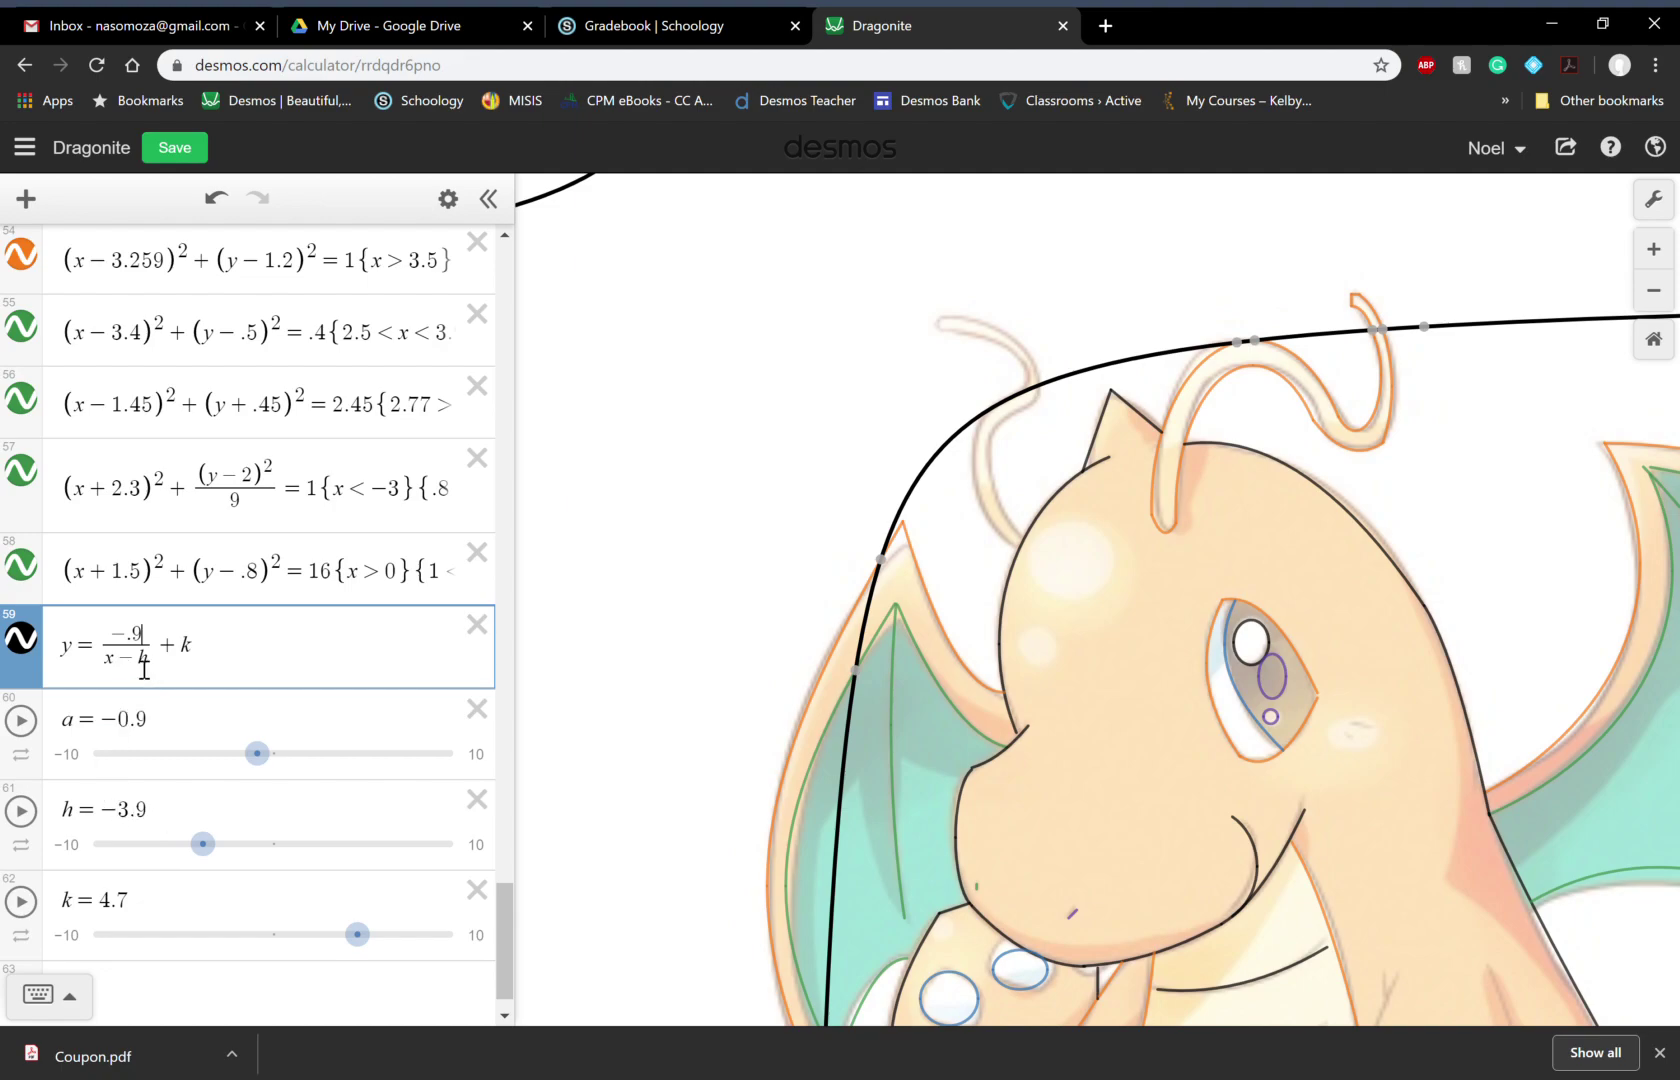
left_click(160, 669)
key("BackSpace")
key("BackSpace")
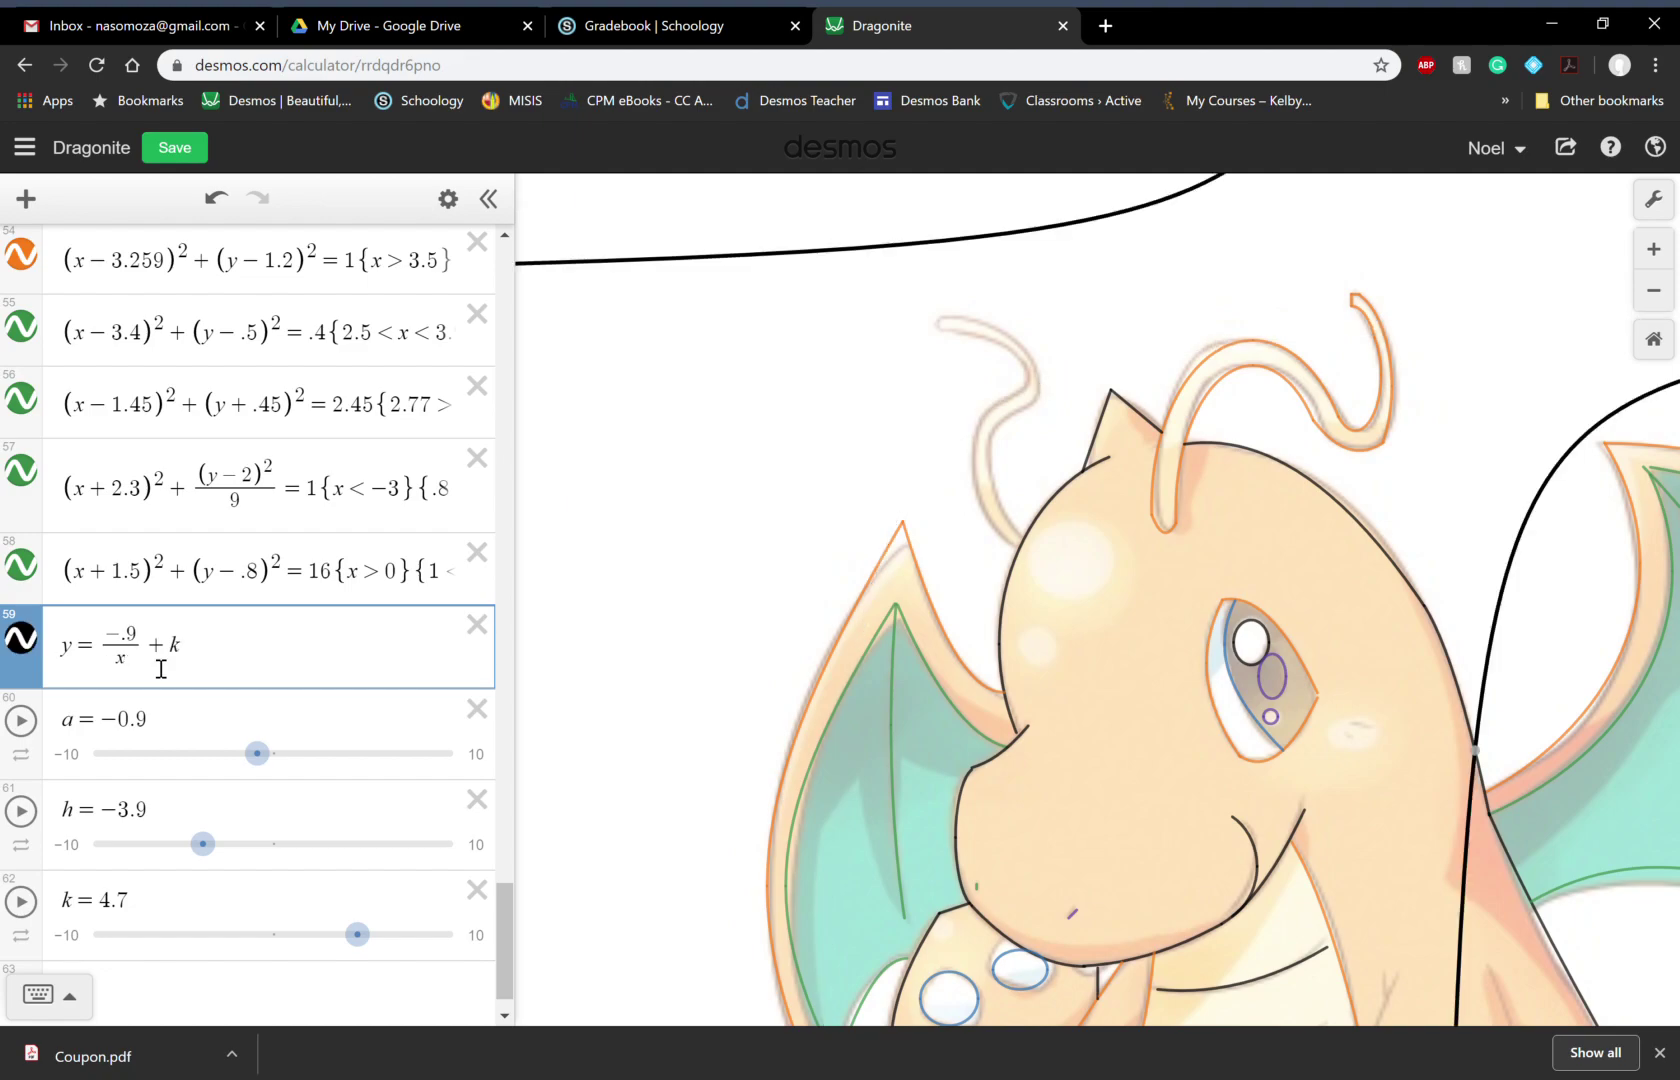
type("+3.9")
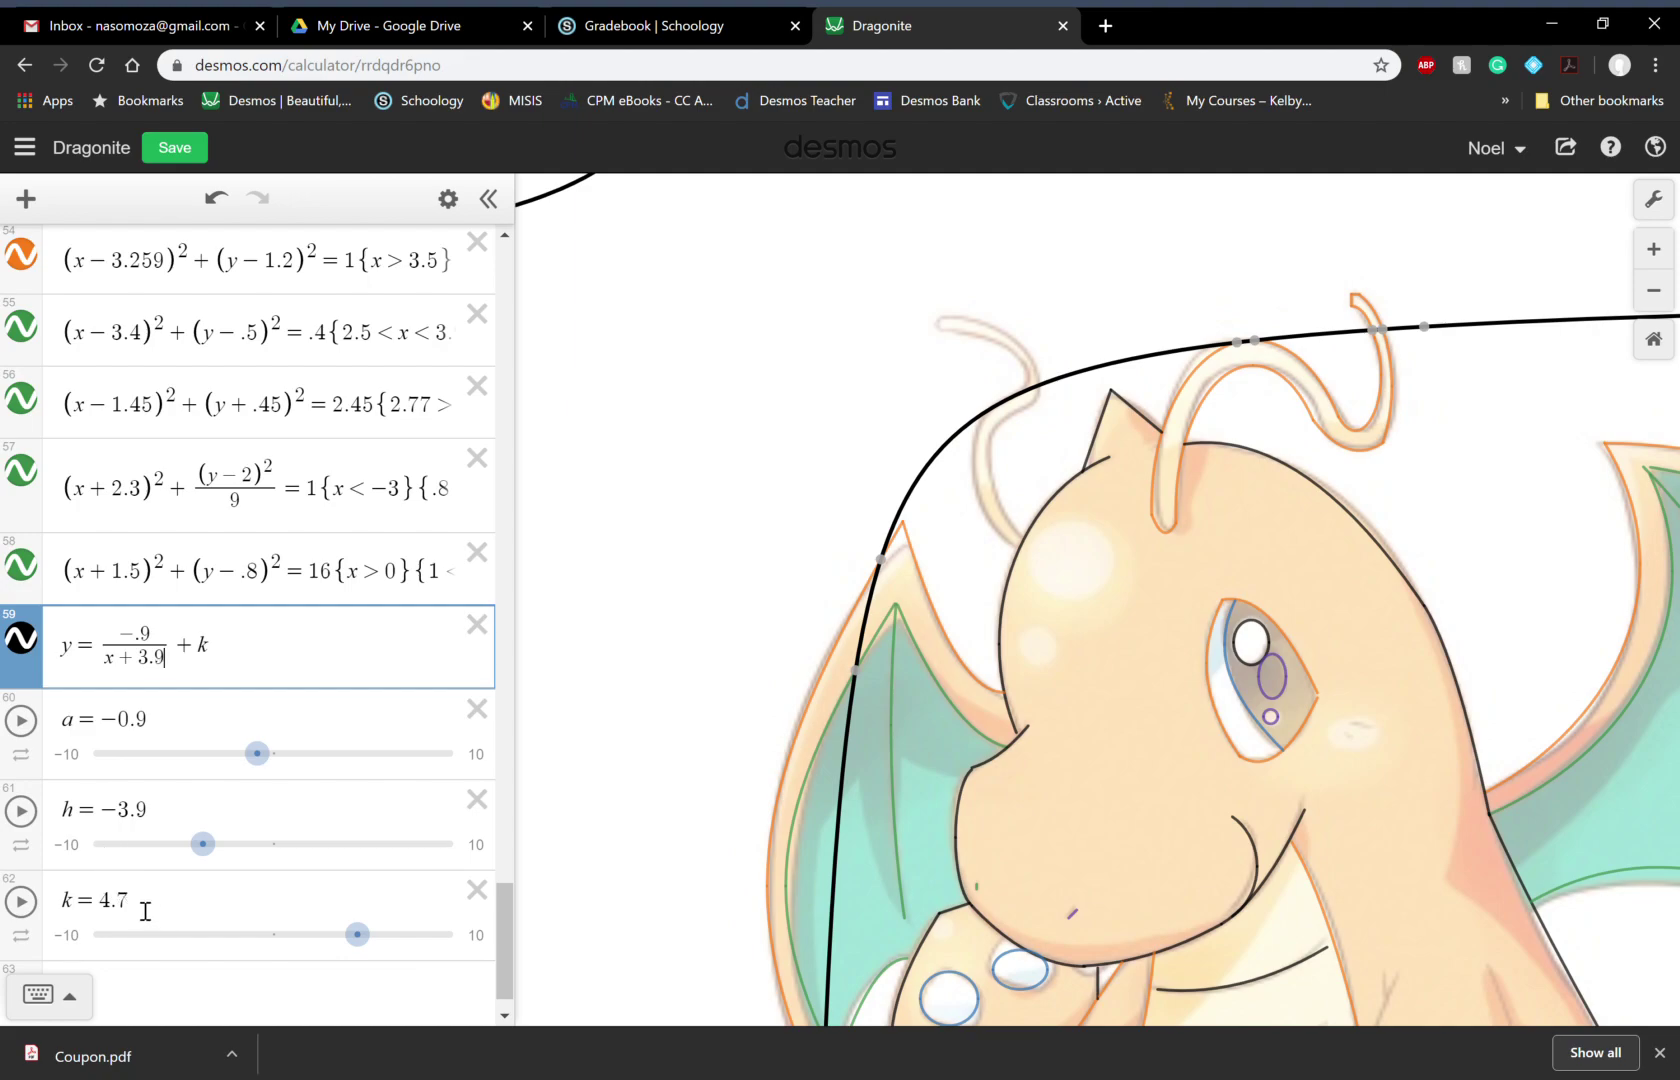
key("BackSpace")
type("4.7")
Step: Delete the a, h and k sliders beneath the rational equation
left_click(477, 709)
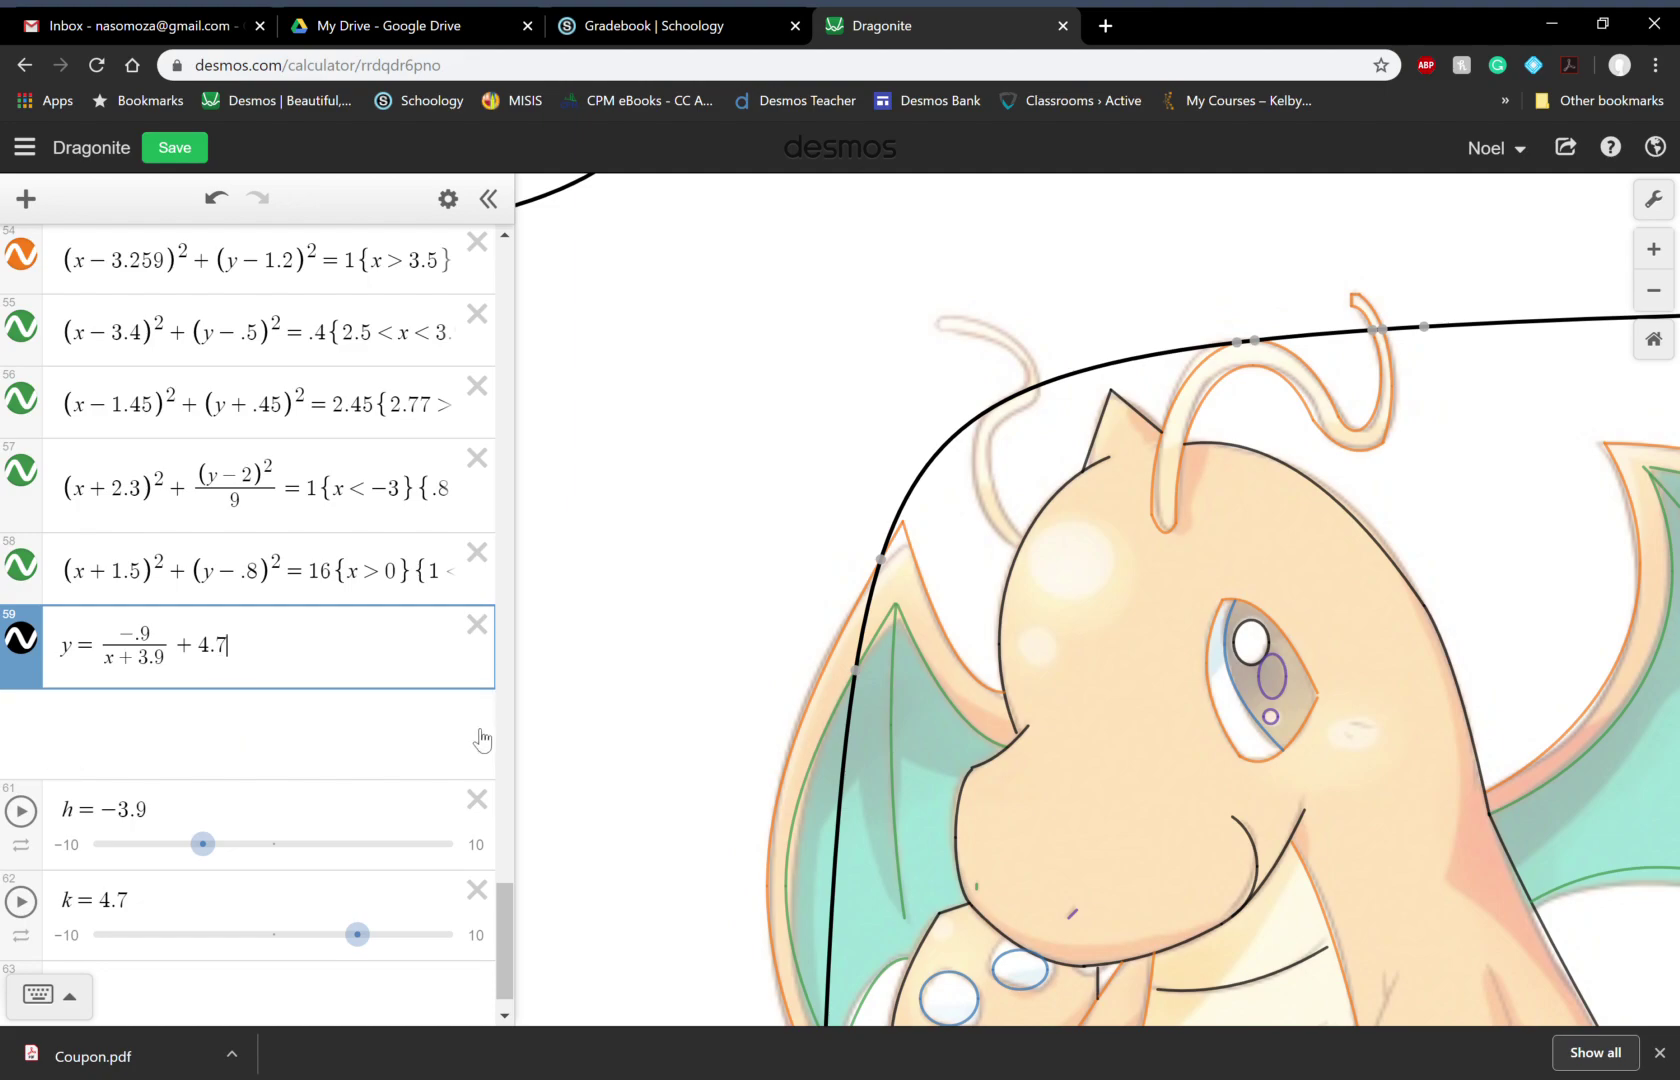
left_click(478, 750)
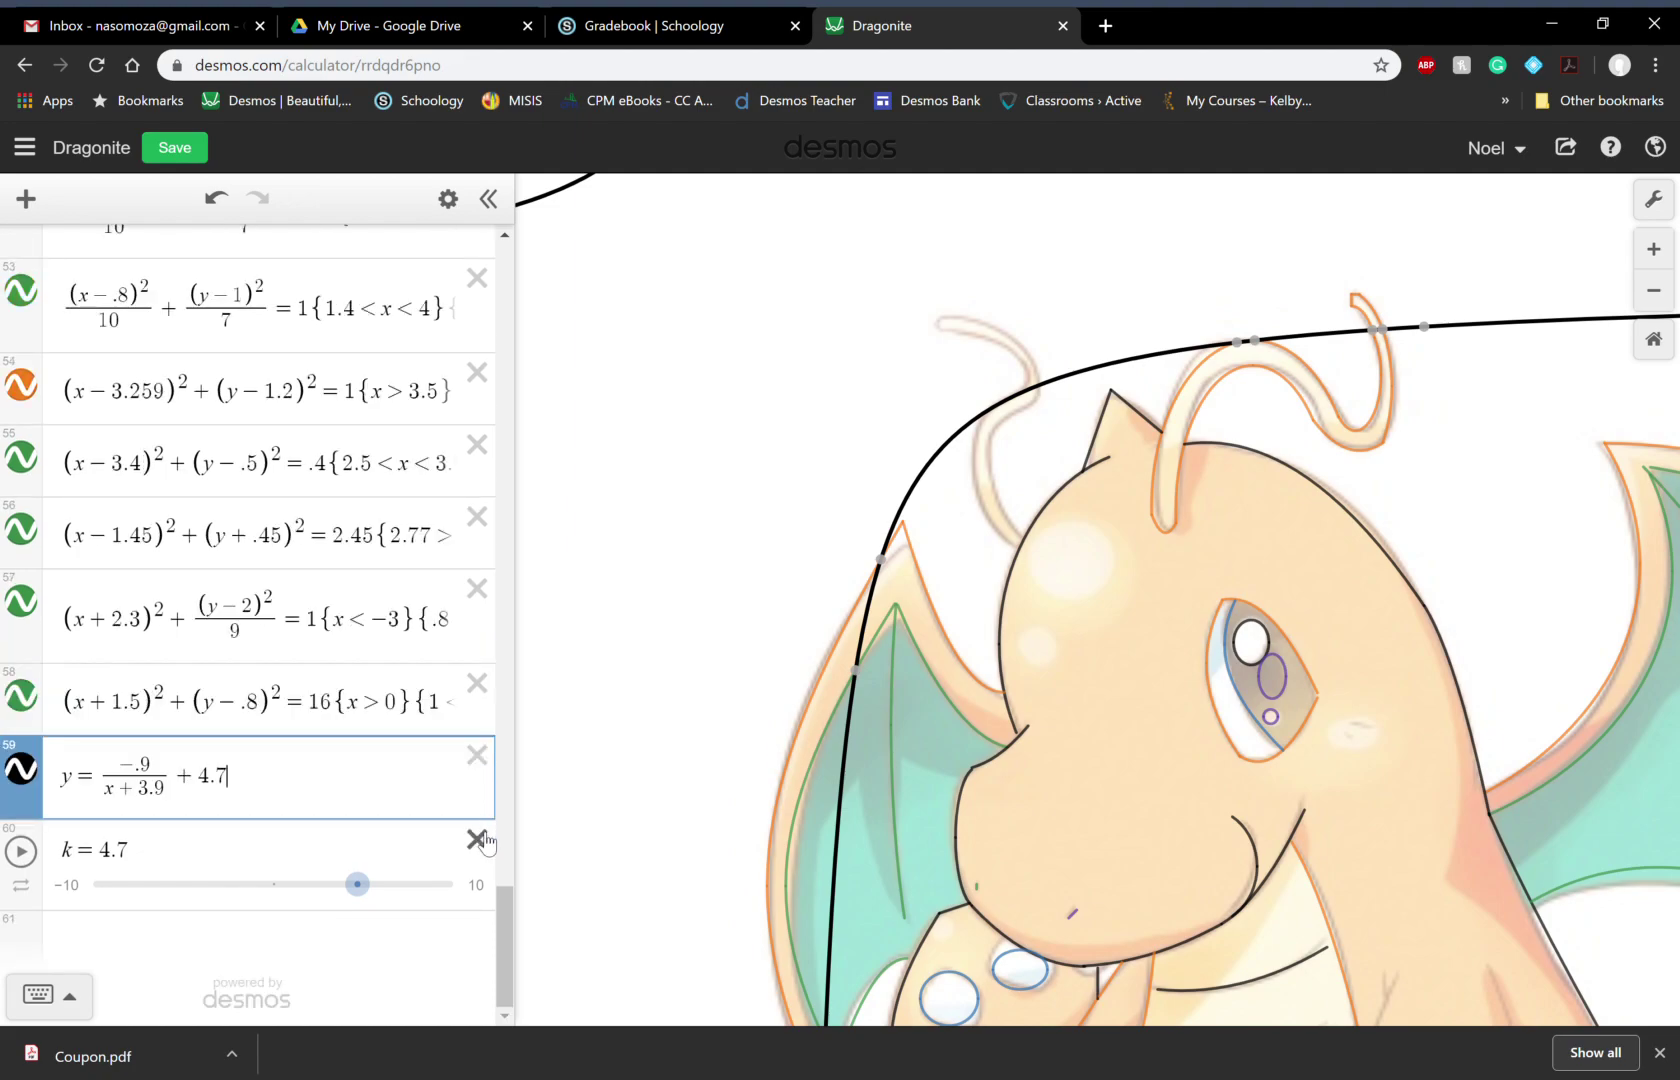
left_click(479, 840)
scroll(506, 900, "up", 1)
scroll(506, 900, "down", 1)
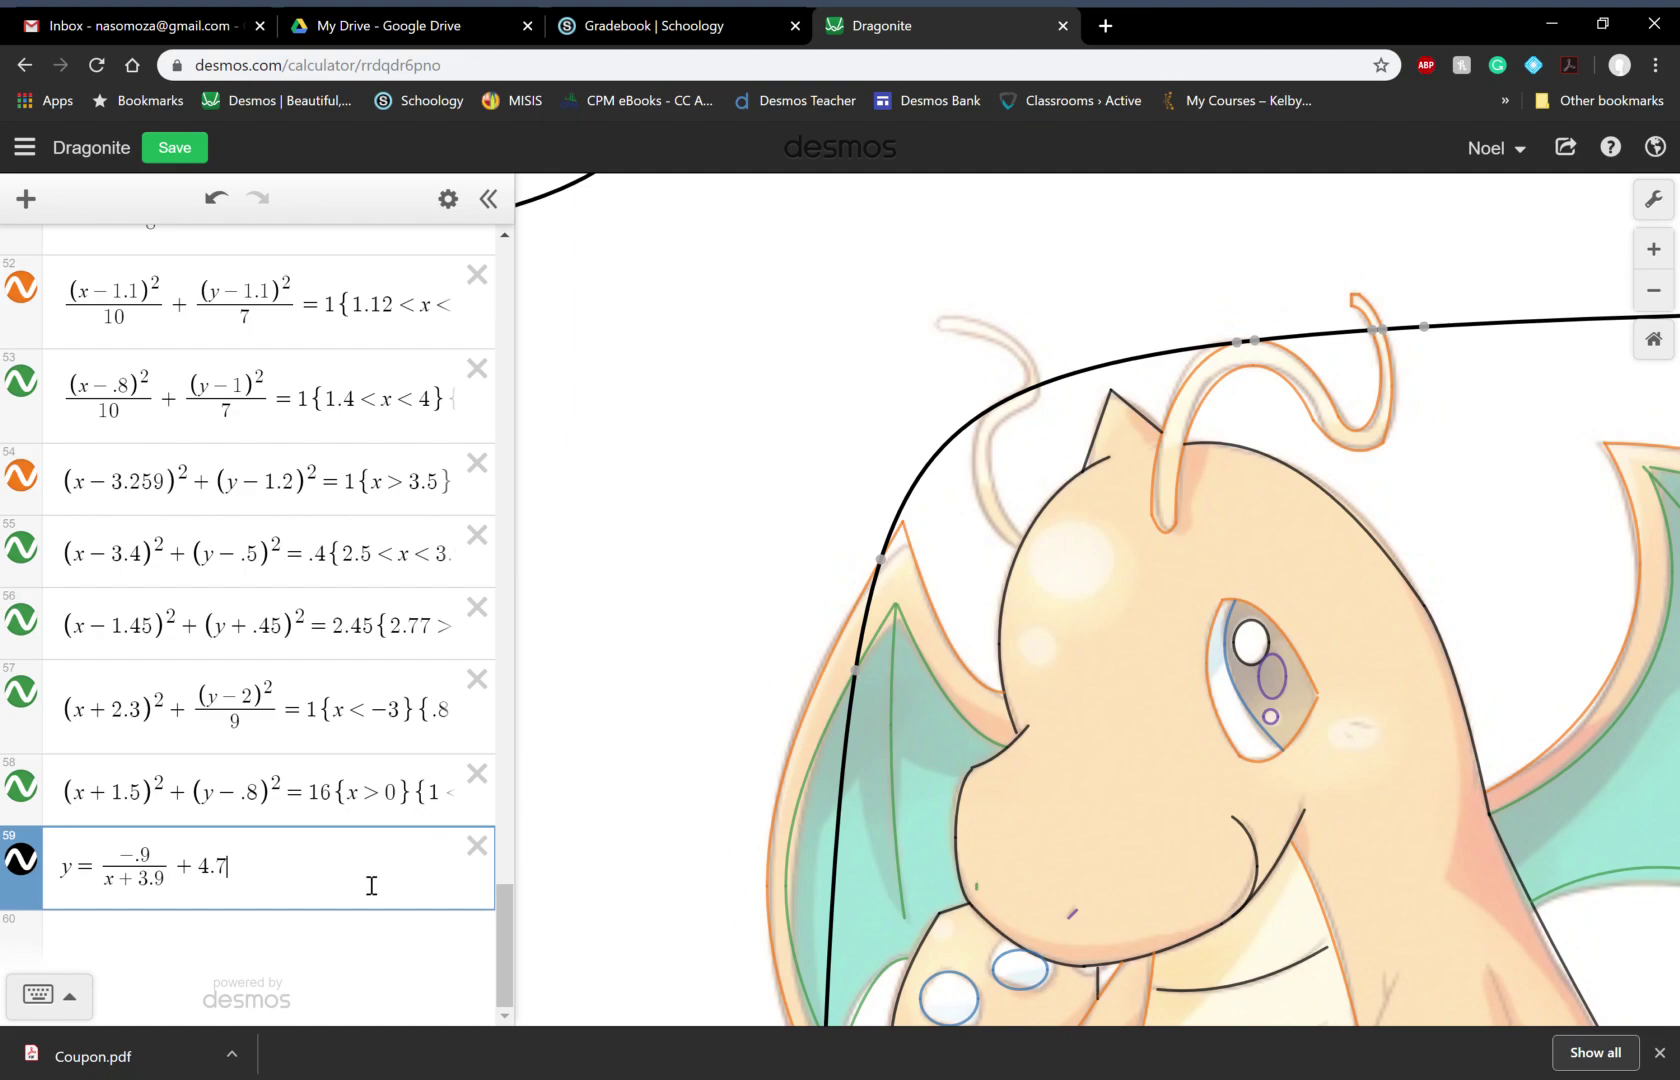
Step: Highlight the restriction {x>0} in the circle equation (x+1.5)² + (y−.8)² = 16
left_click(352, 803)
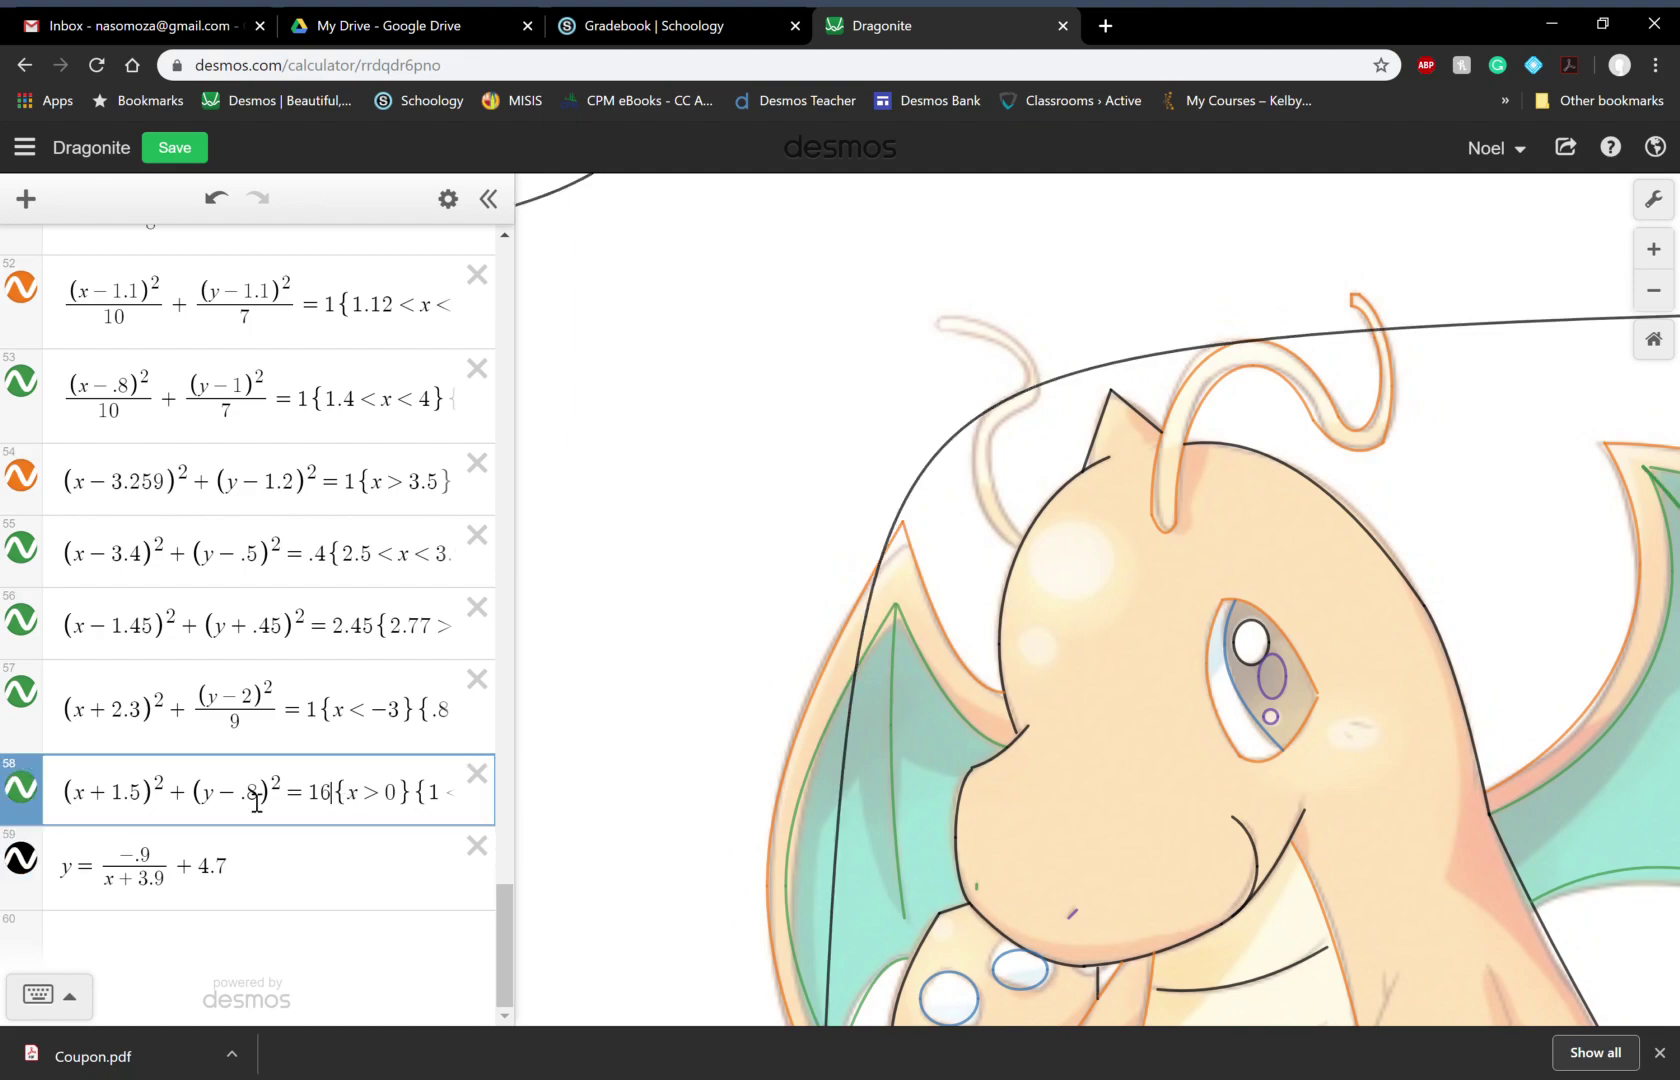
left_click(354, 800)
double_click(355, 800)
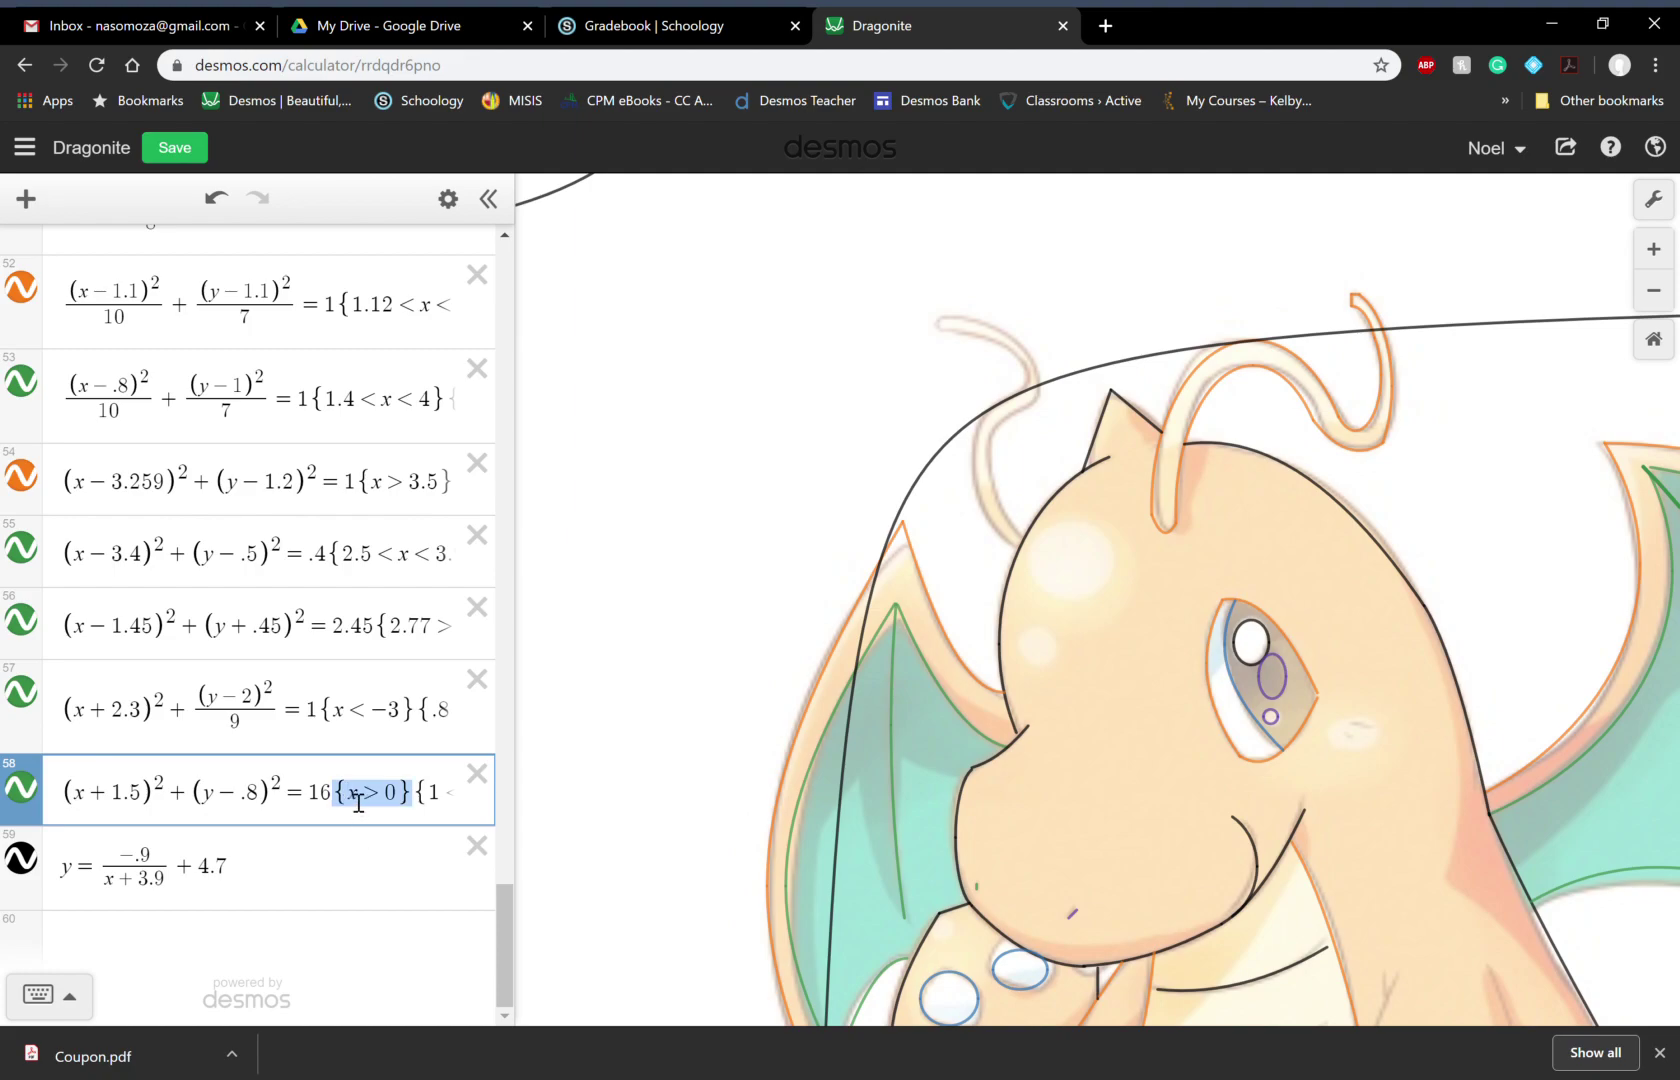
Step: Add an empty pair of restriction braces after the 4.7 in the rational equation y = −.9/(x+3.9) + 4.7
left_click(328, 892)
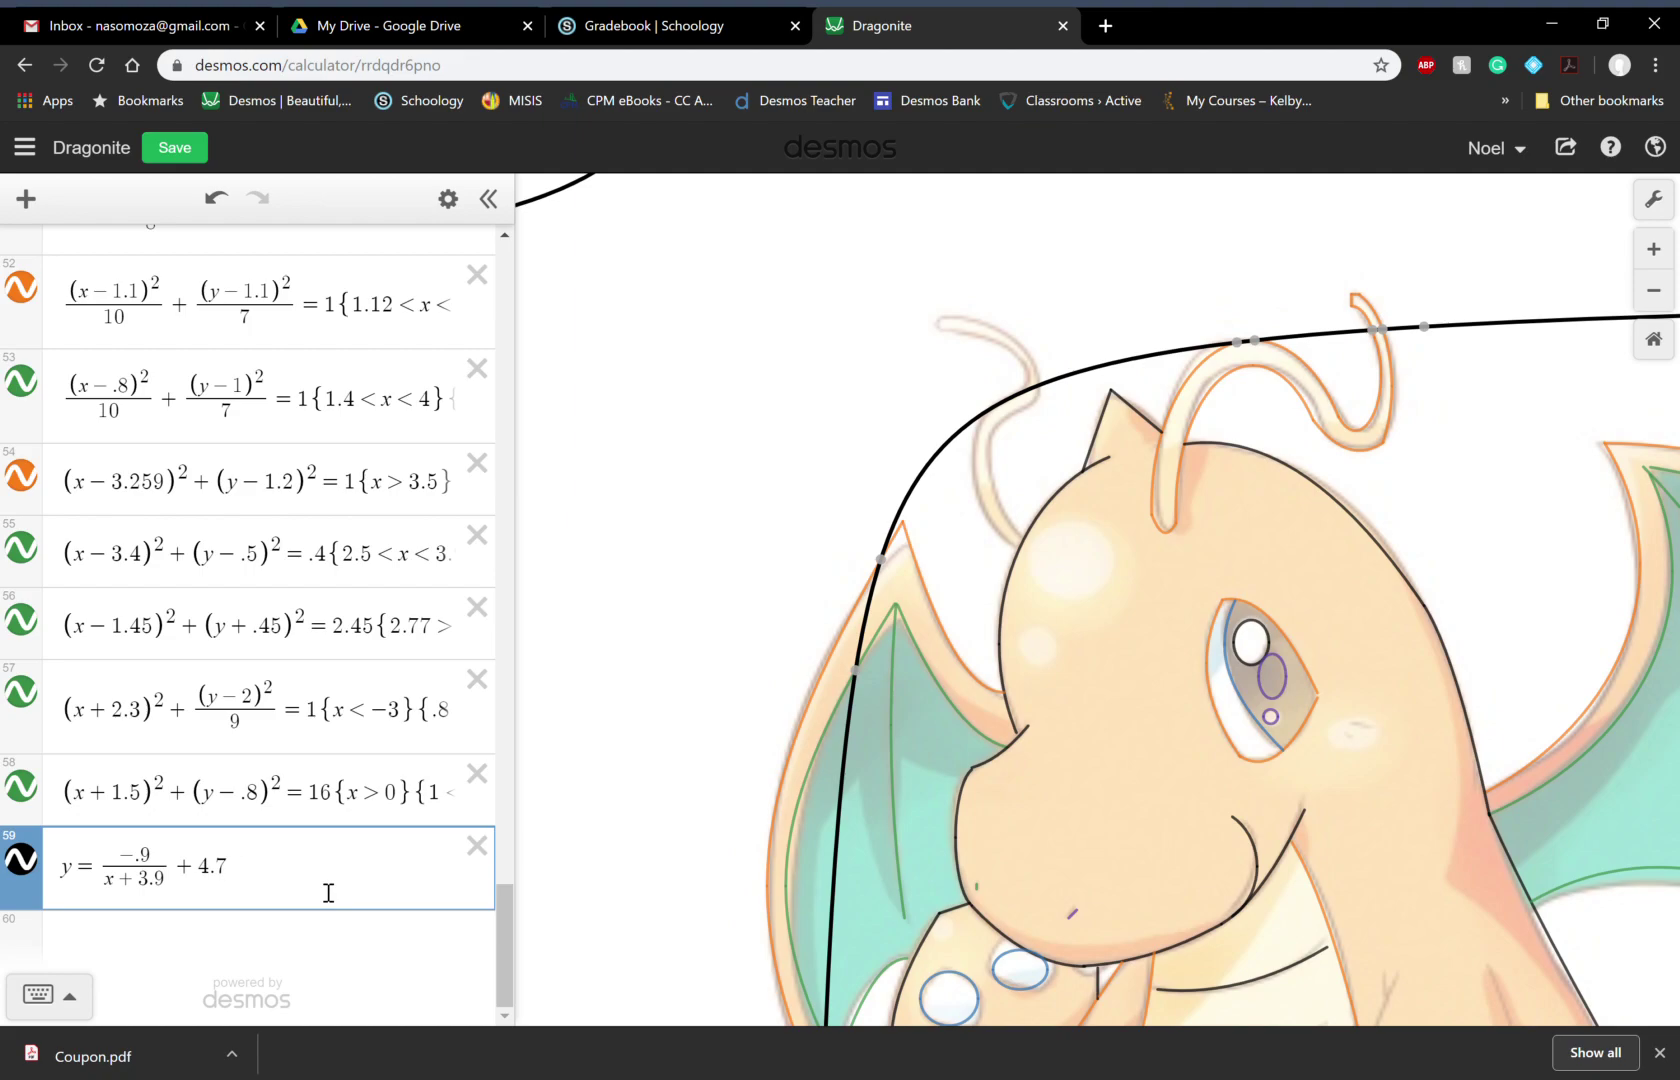
left_click(55, 1003)
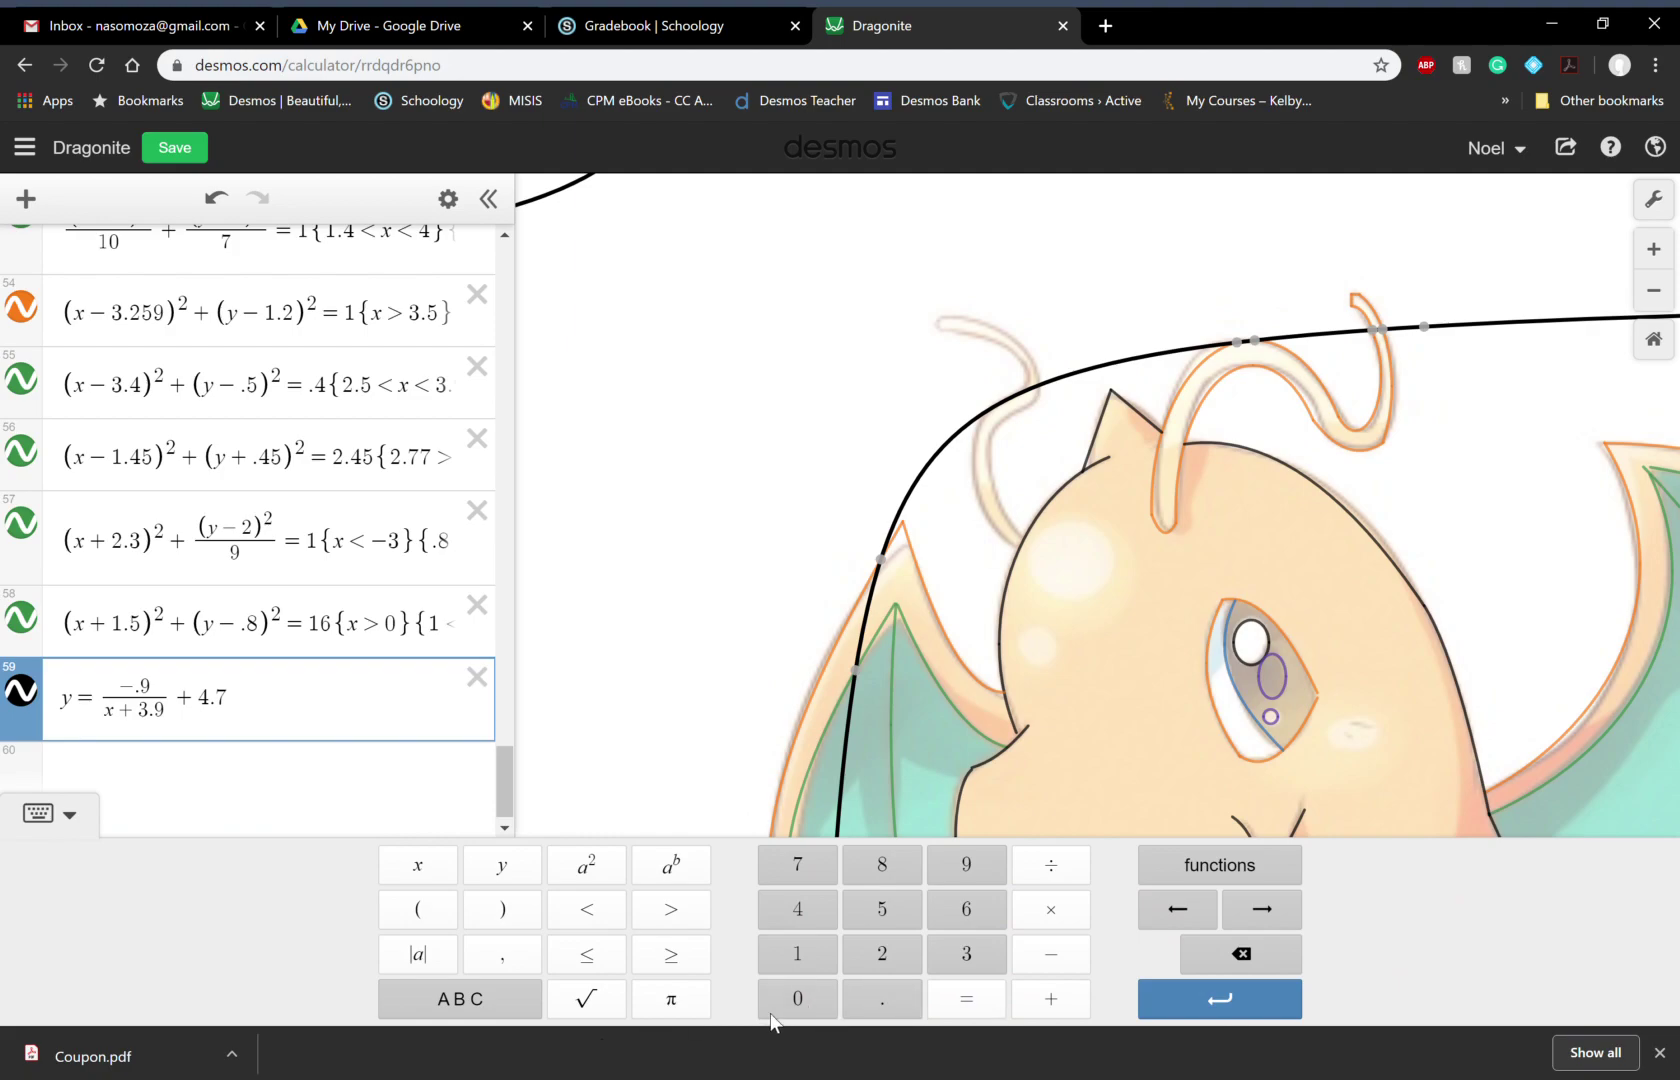
left_click(461, 999)
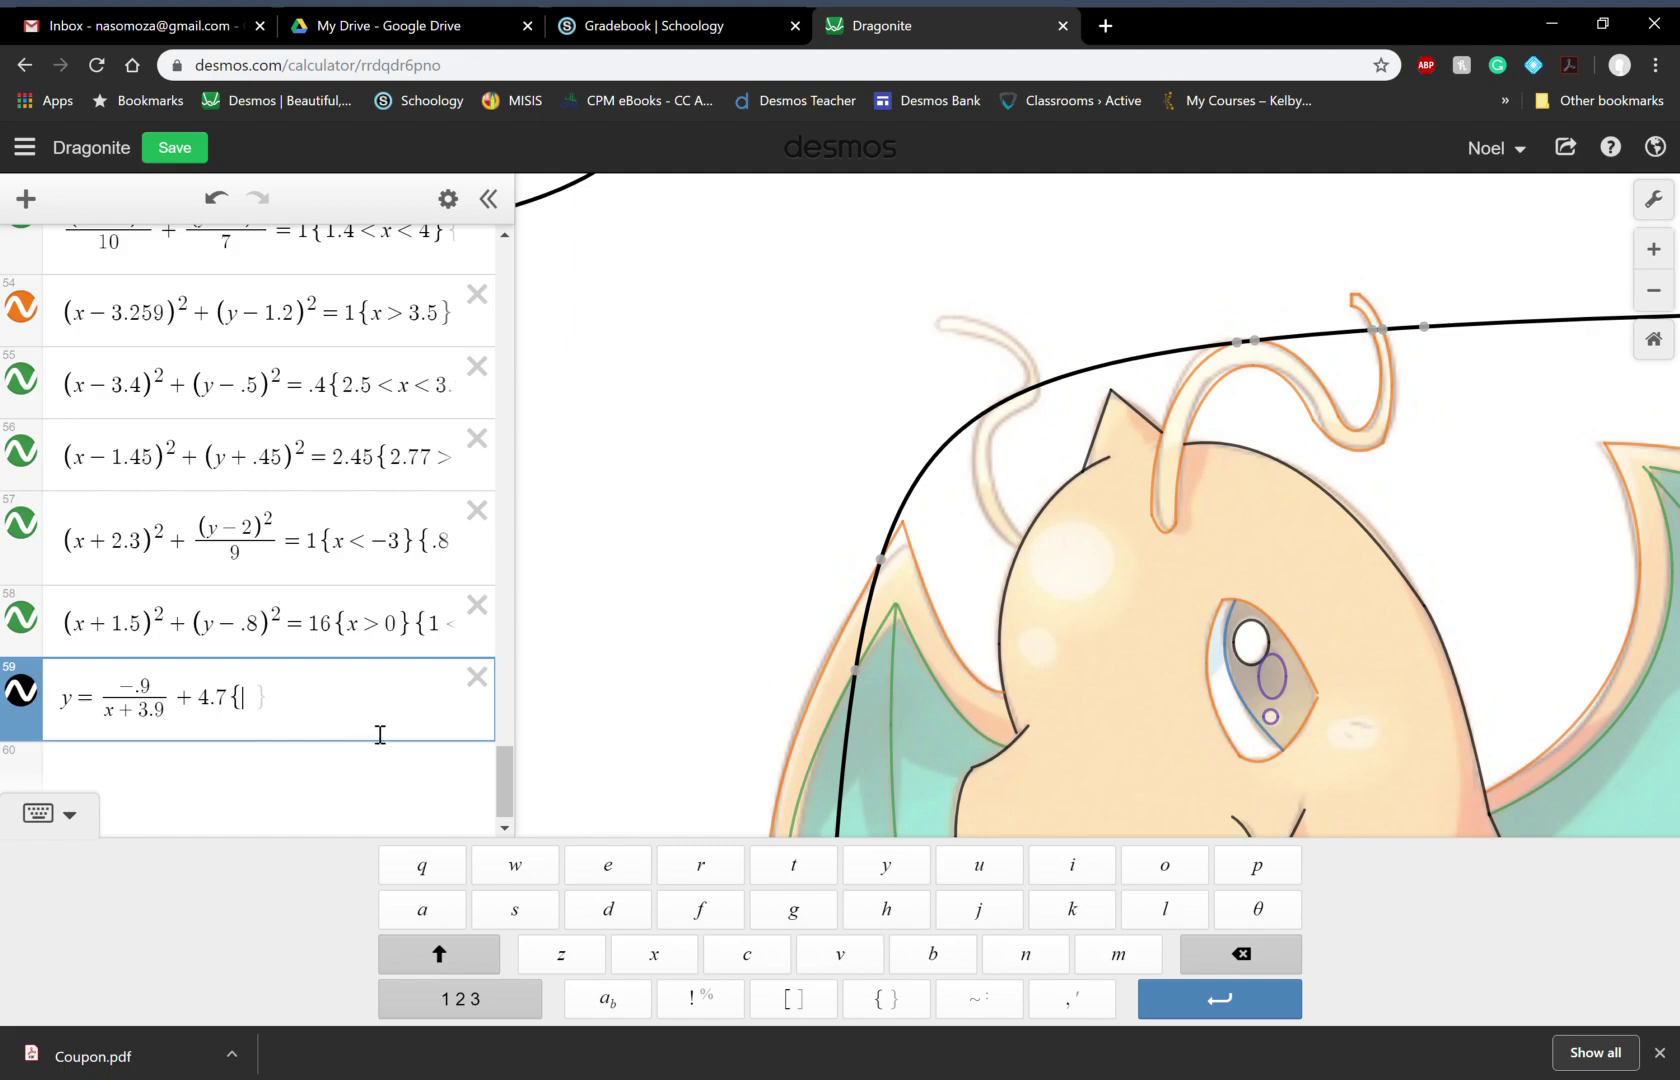
Step: Show the grid and the x-axis on the graph
left_click(1543, 314)
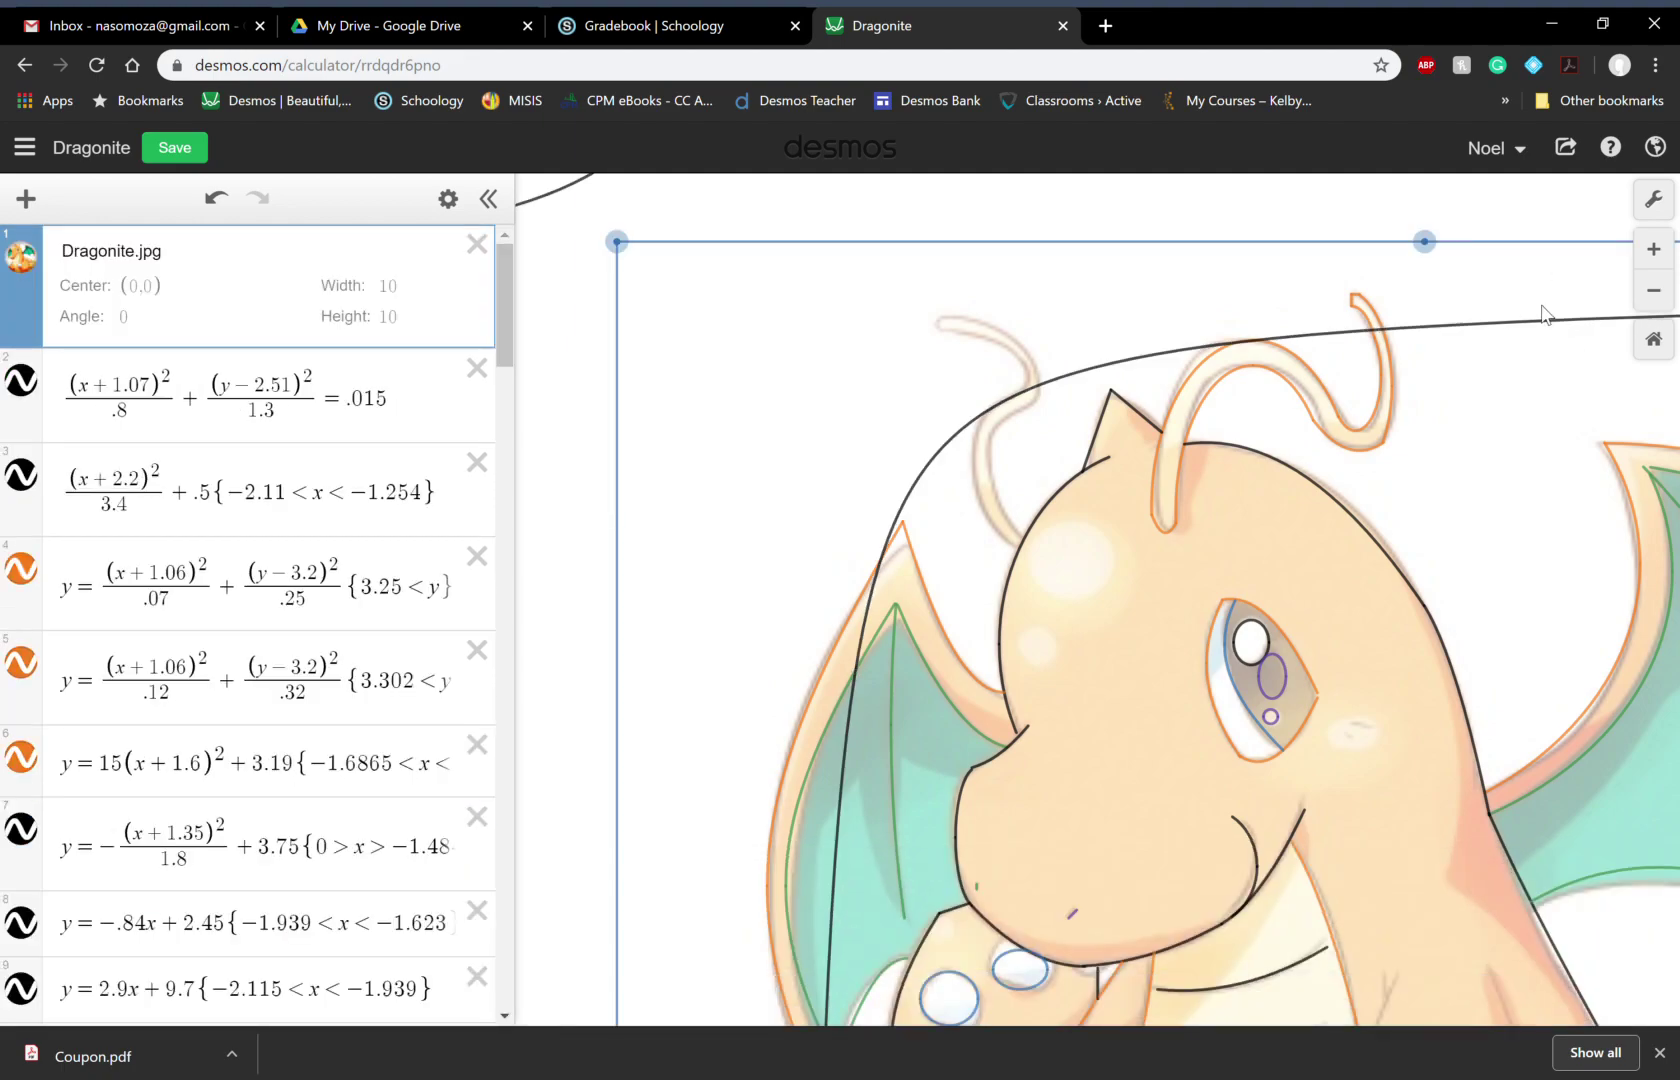
left_click(1148, 192)
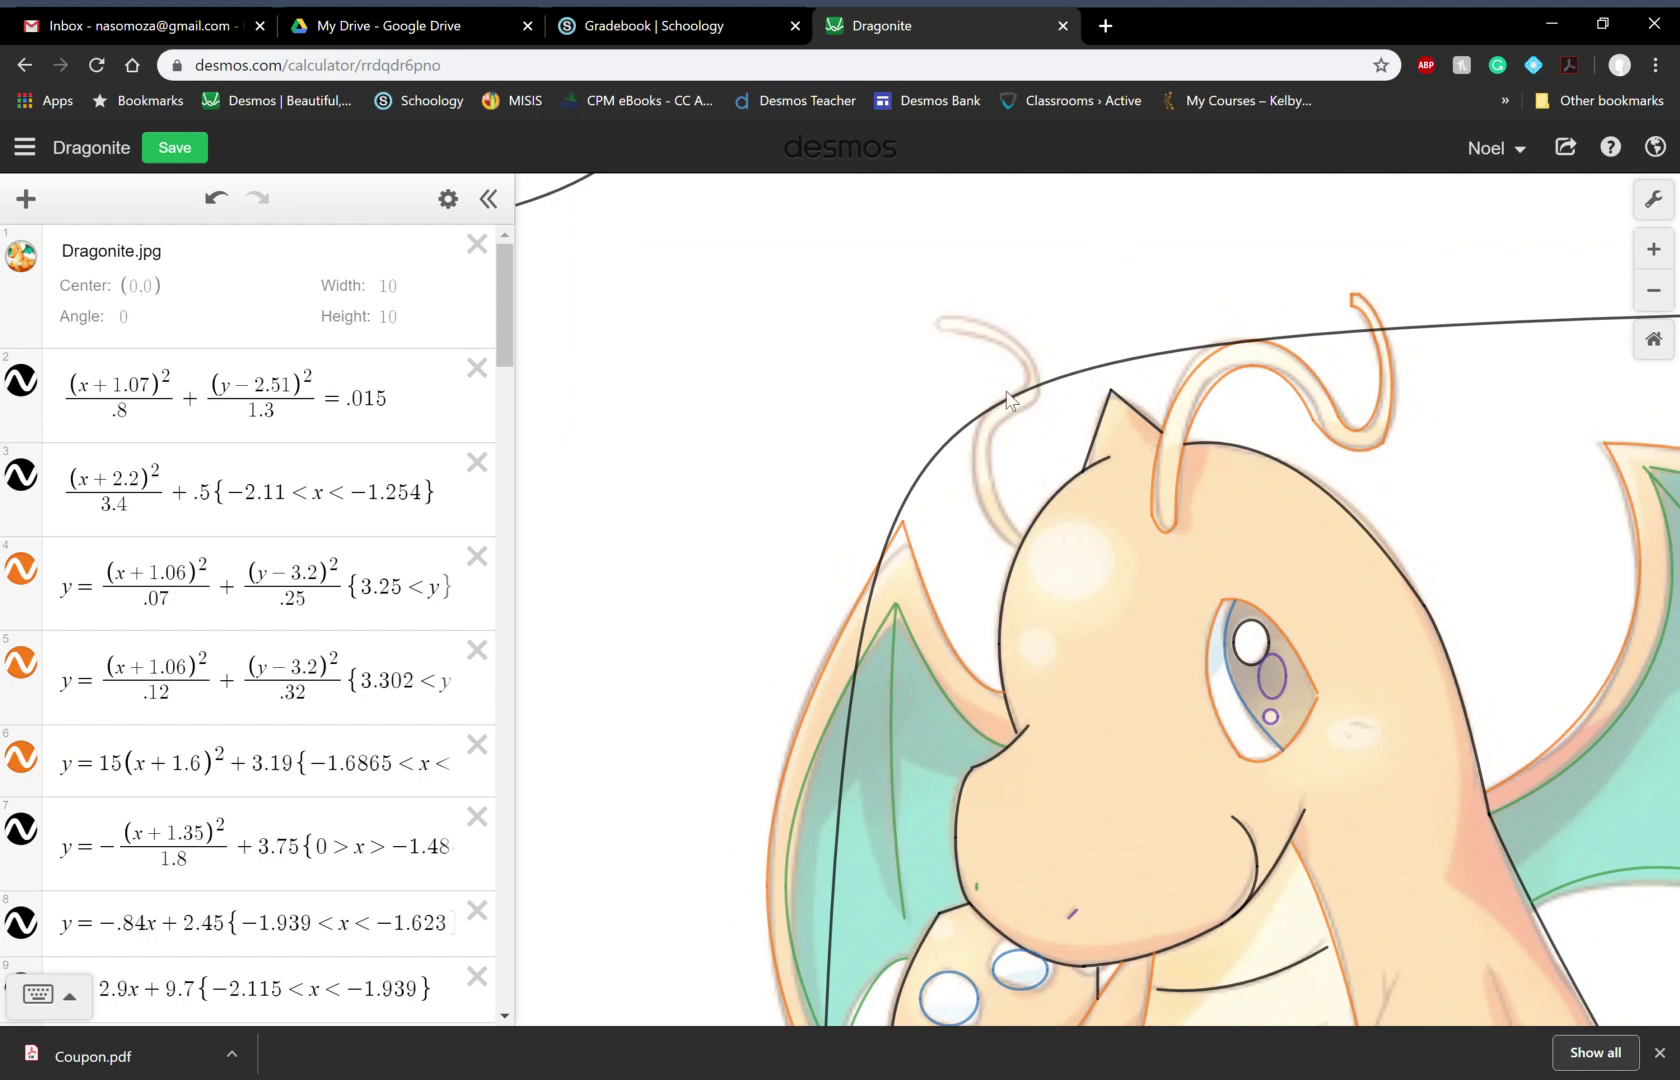
left_click(1654, 199)
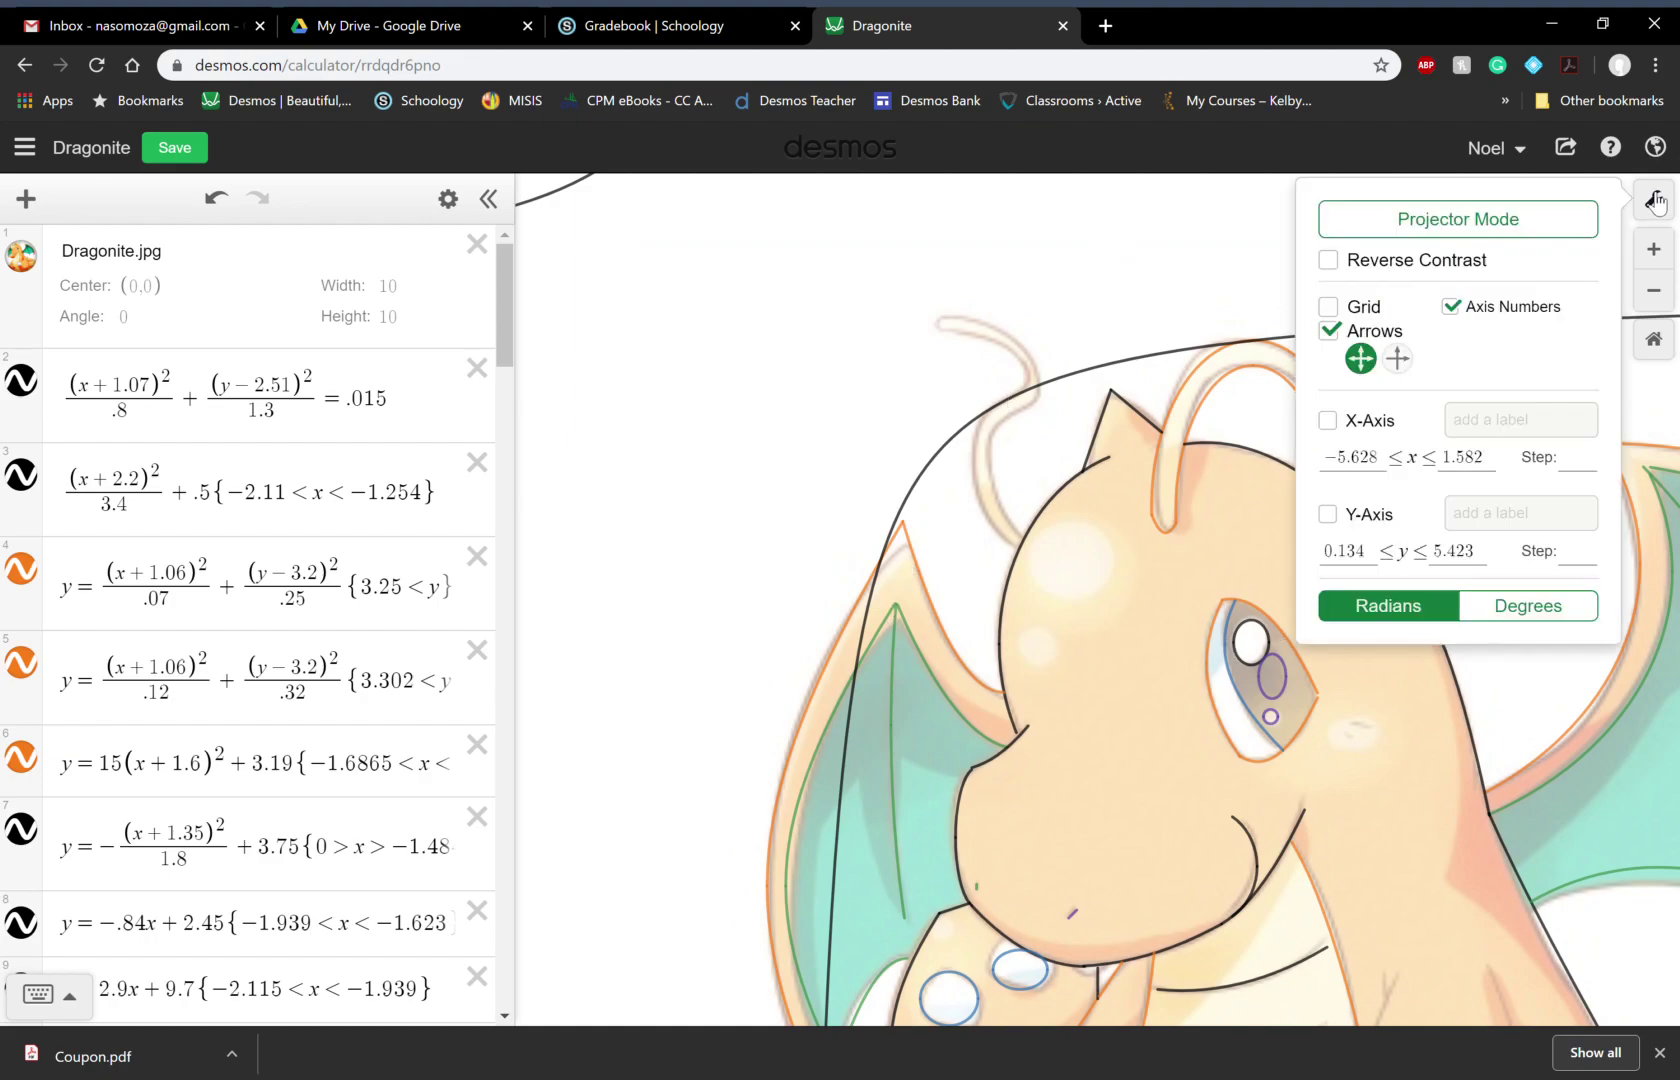
left_click(1340, 308)
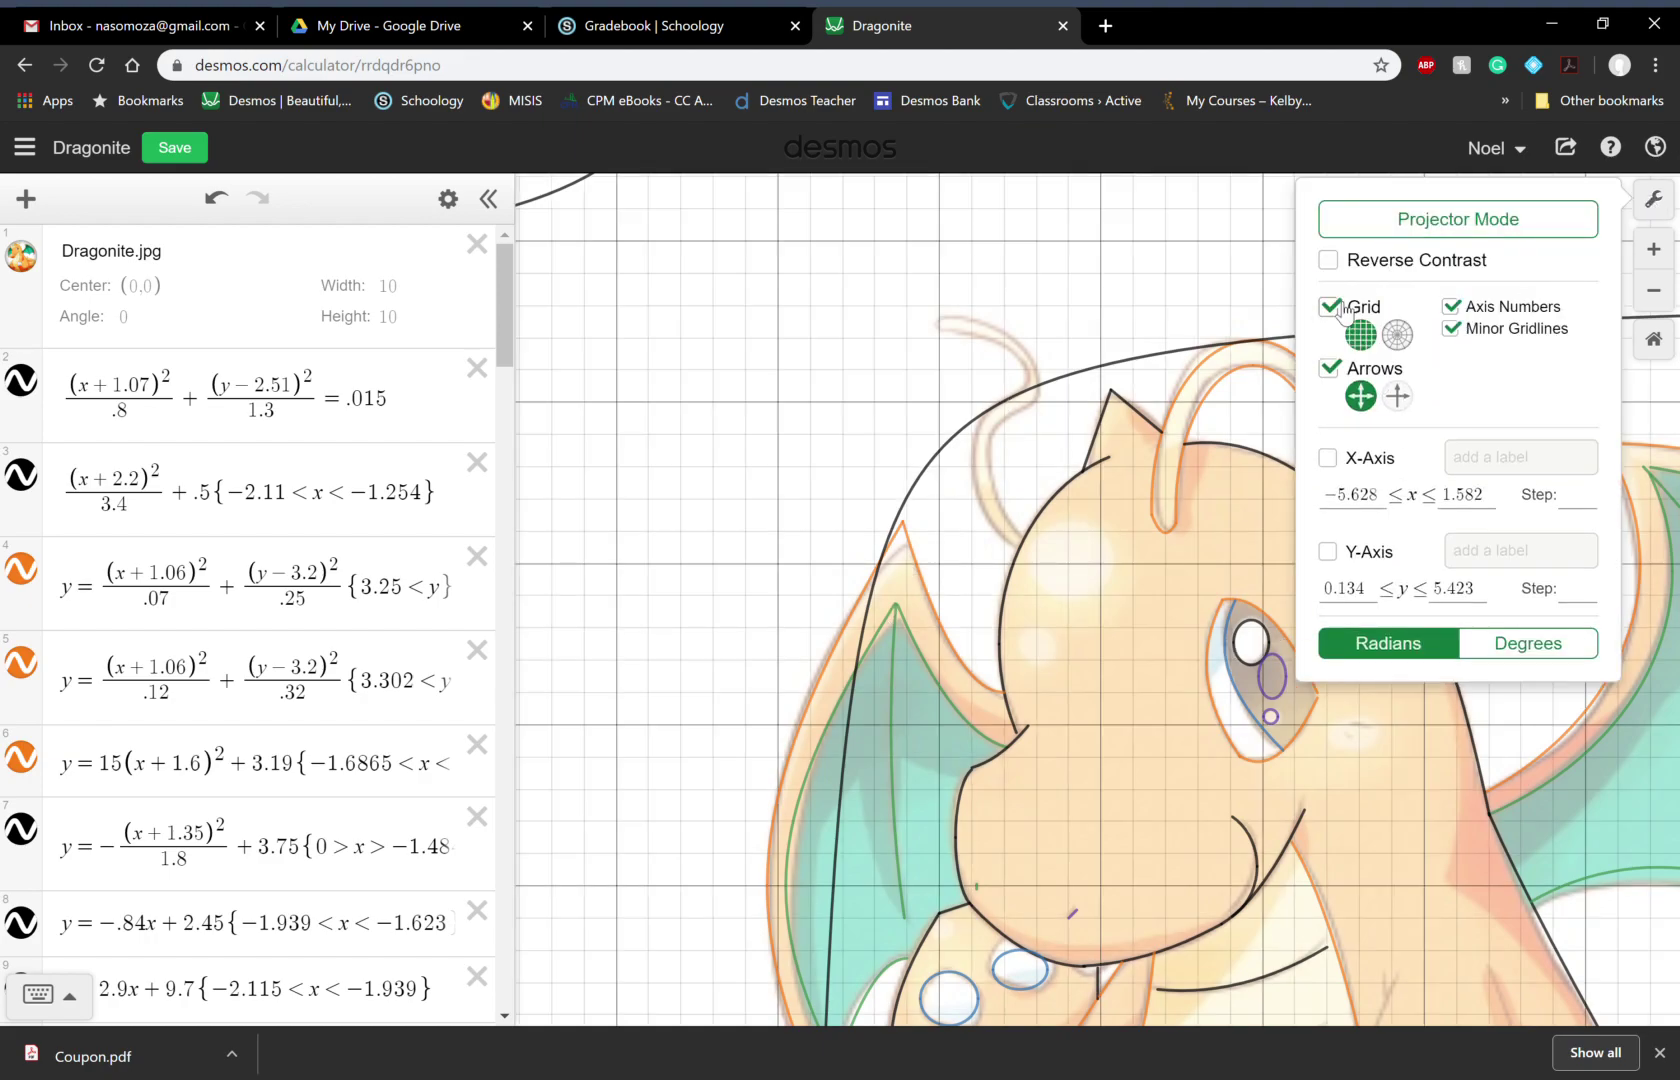
left_click(1336, 459)
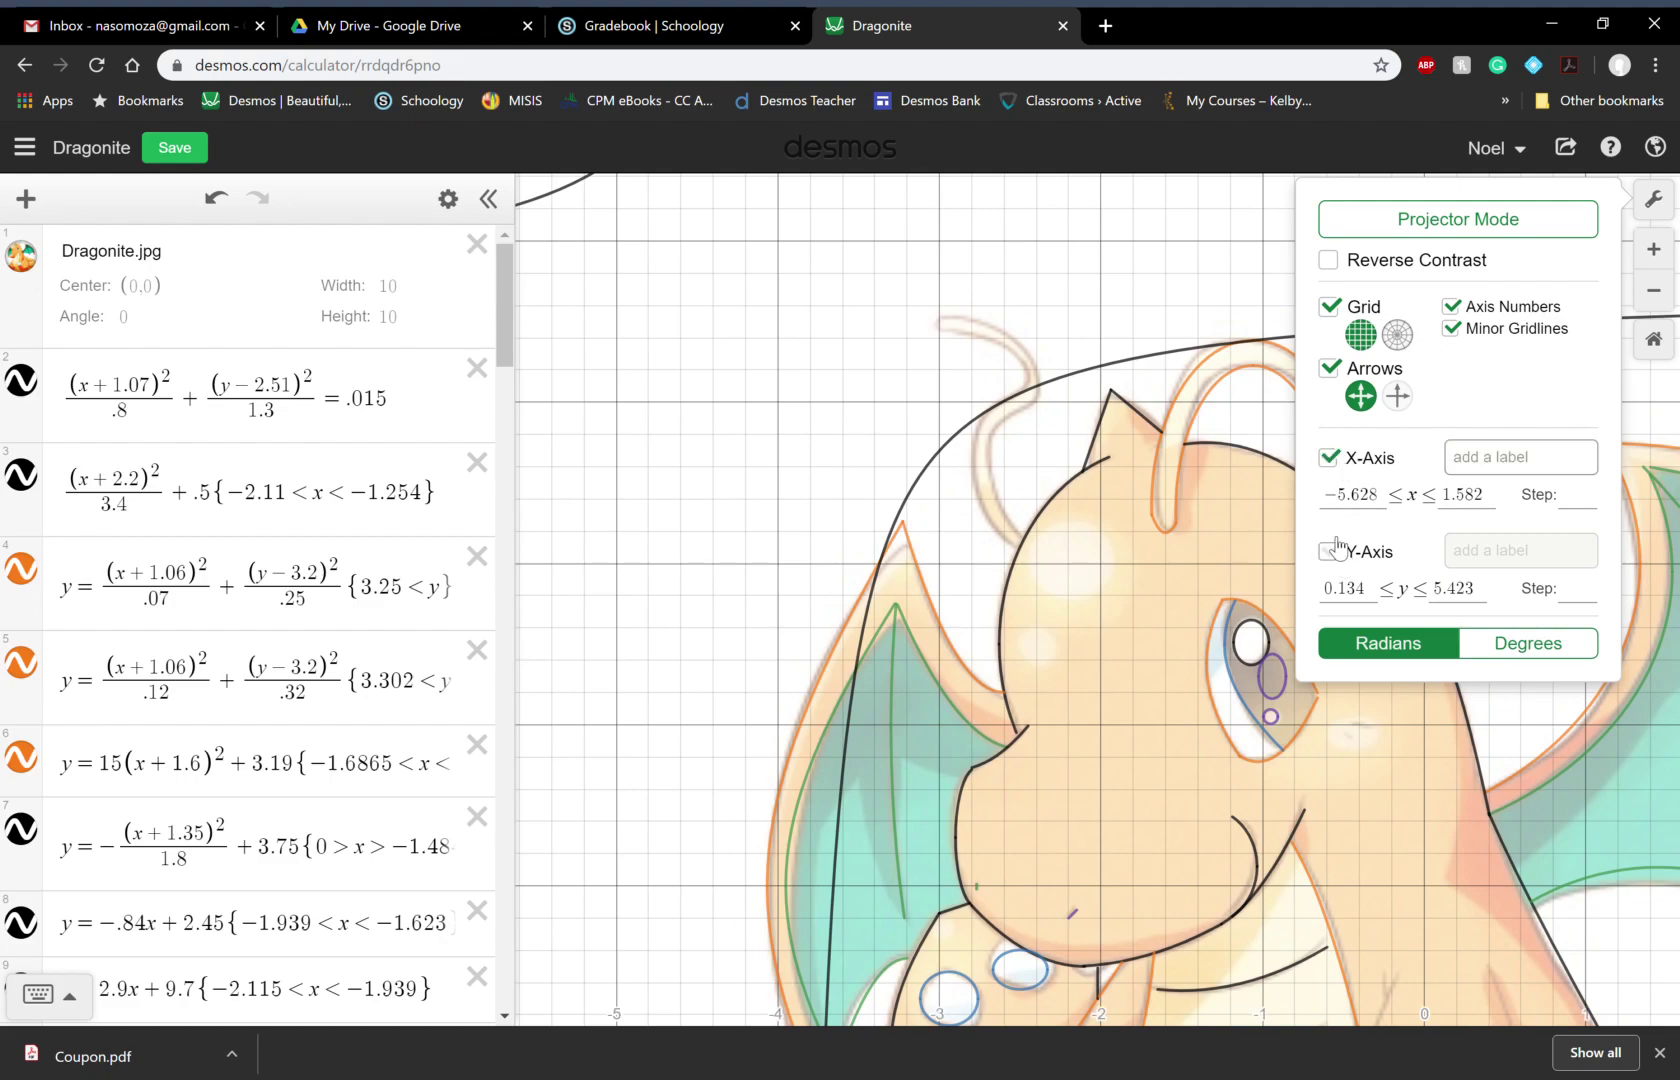
left_click(1129, 277)
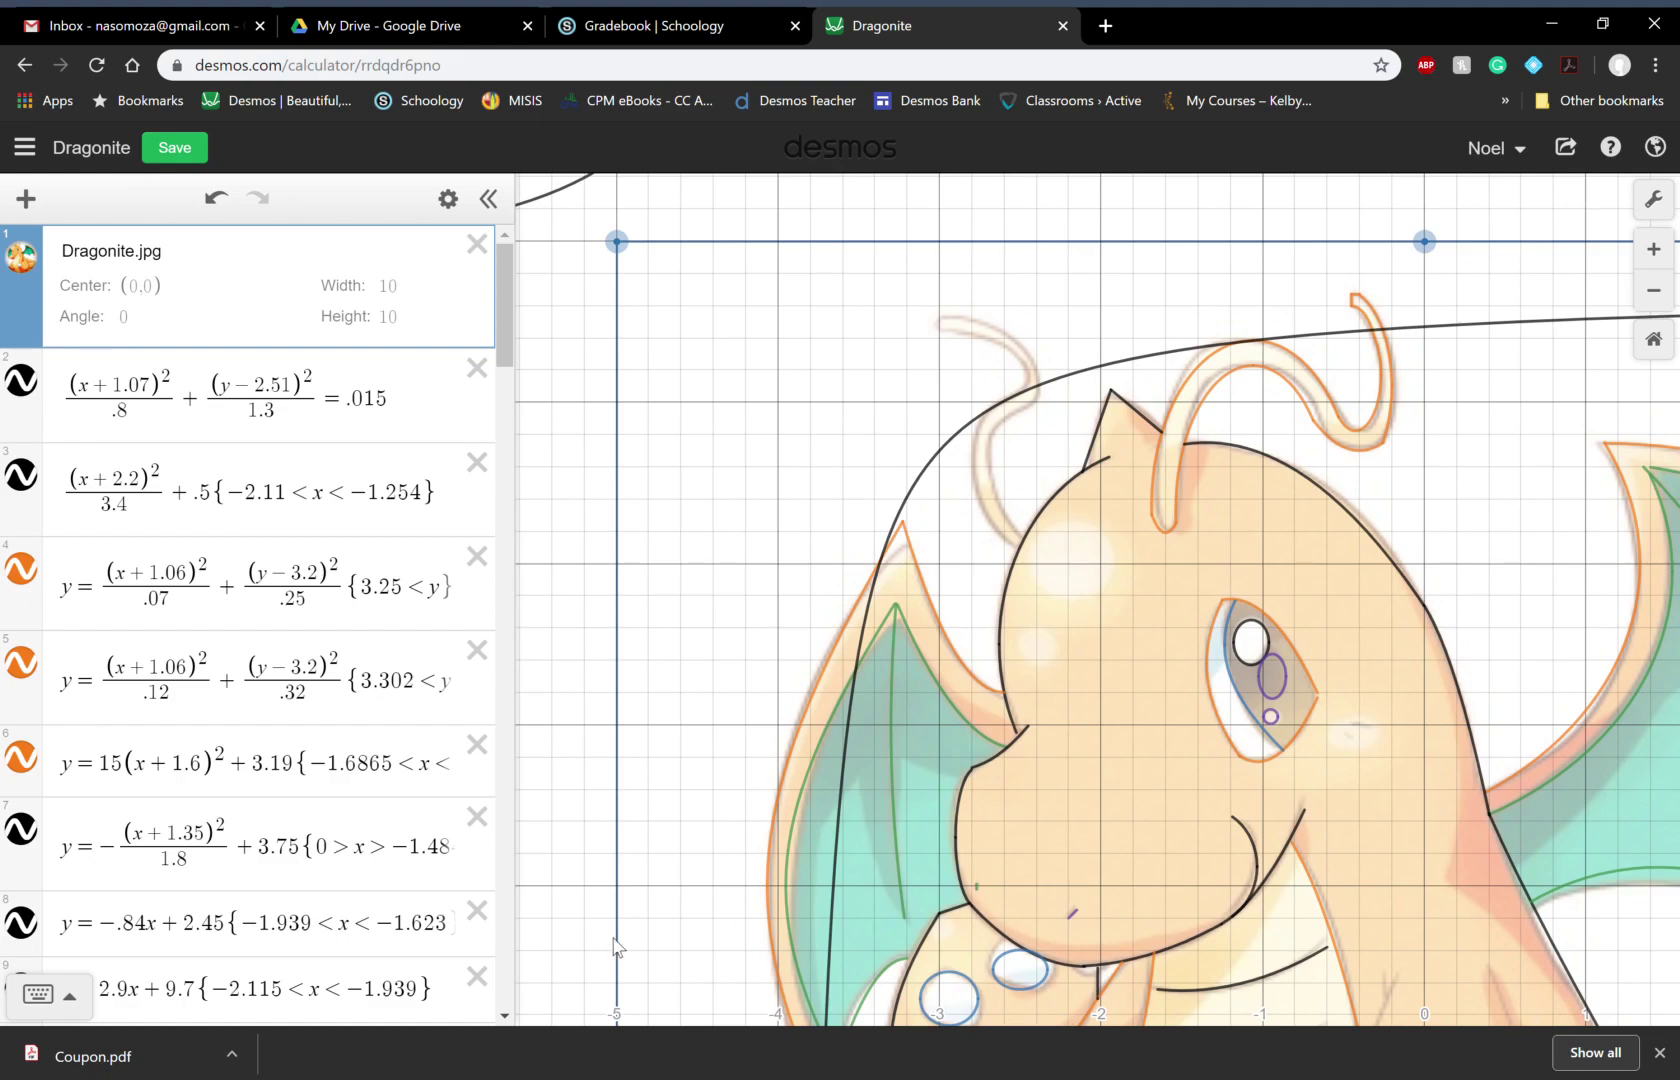
Step: Enter the domain restriction x < 3.8 in the braces of the rational equation
left_click_drag(505, 290, 490, 865)
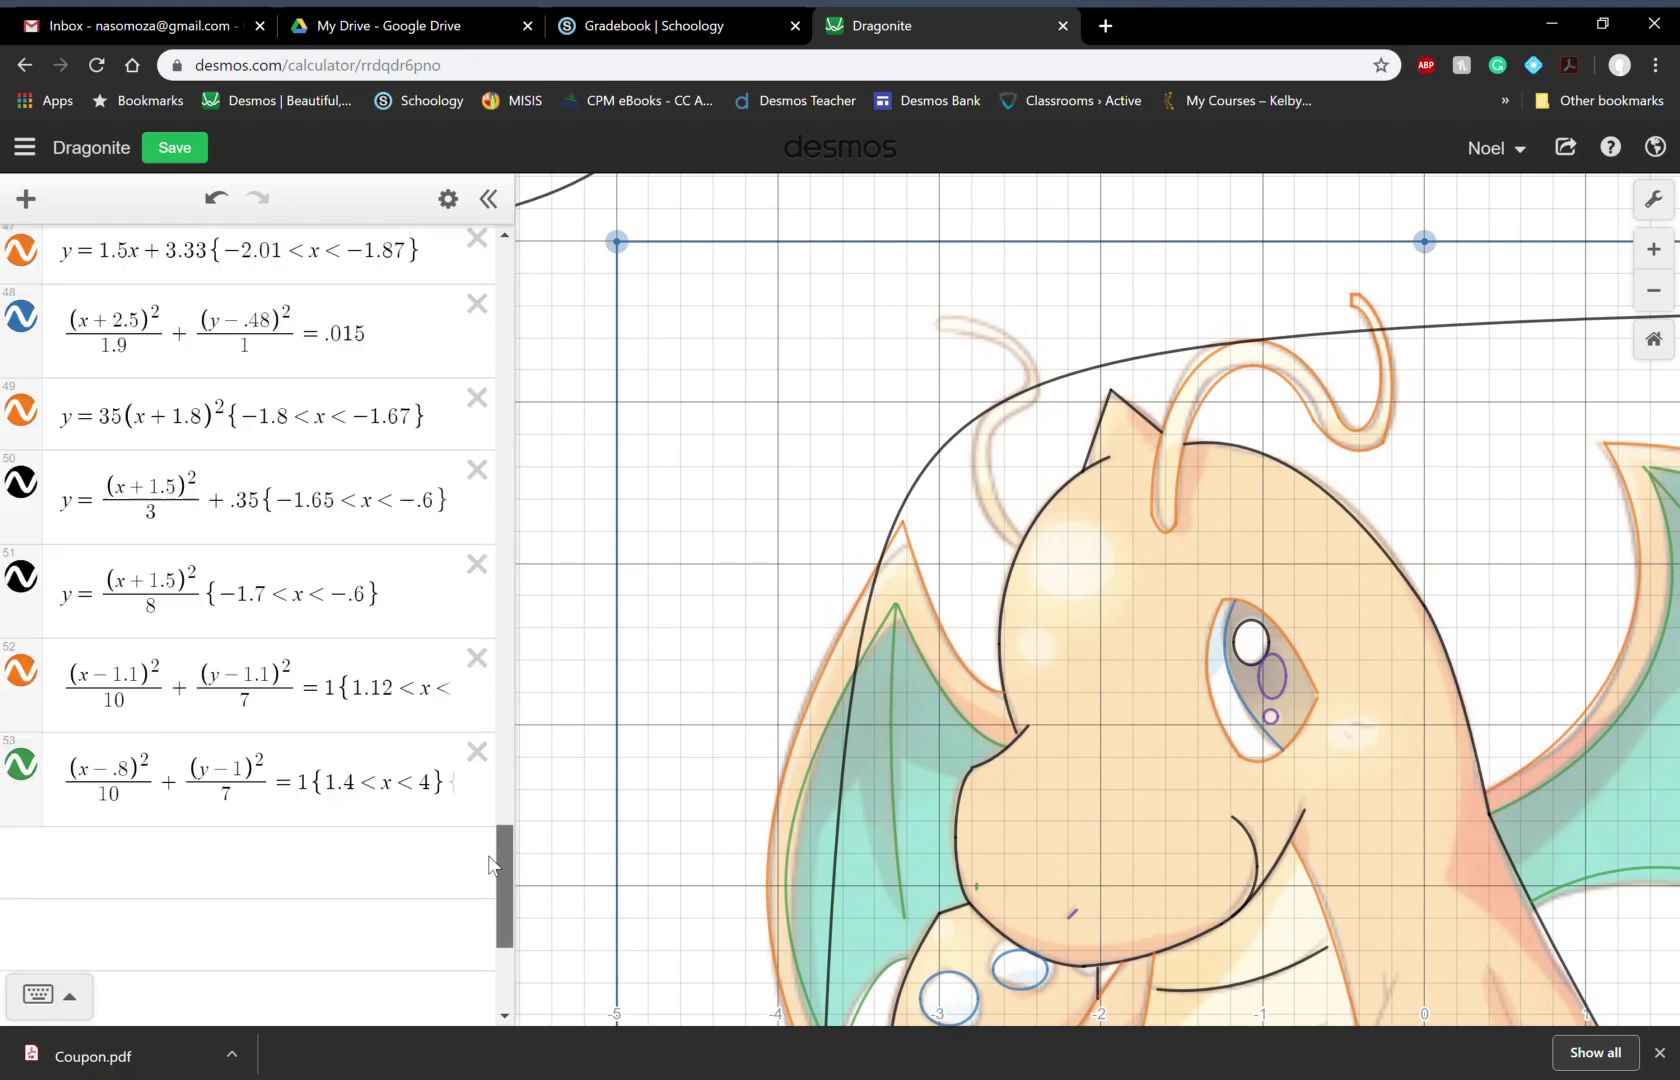
left_click(252, 872)
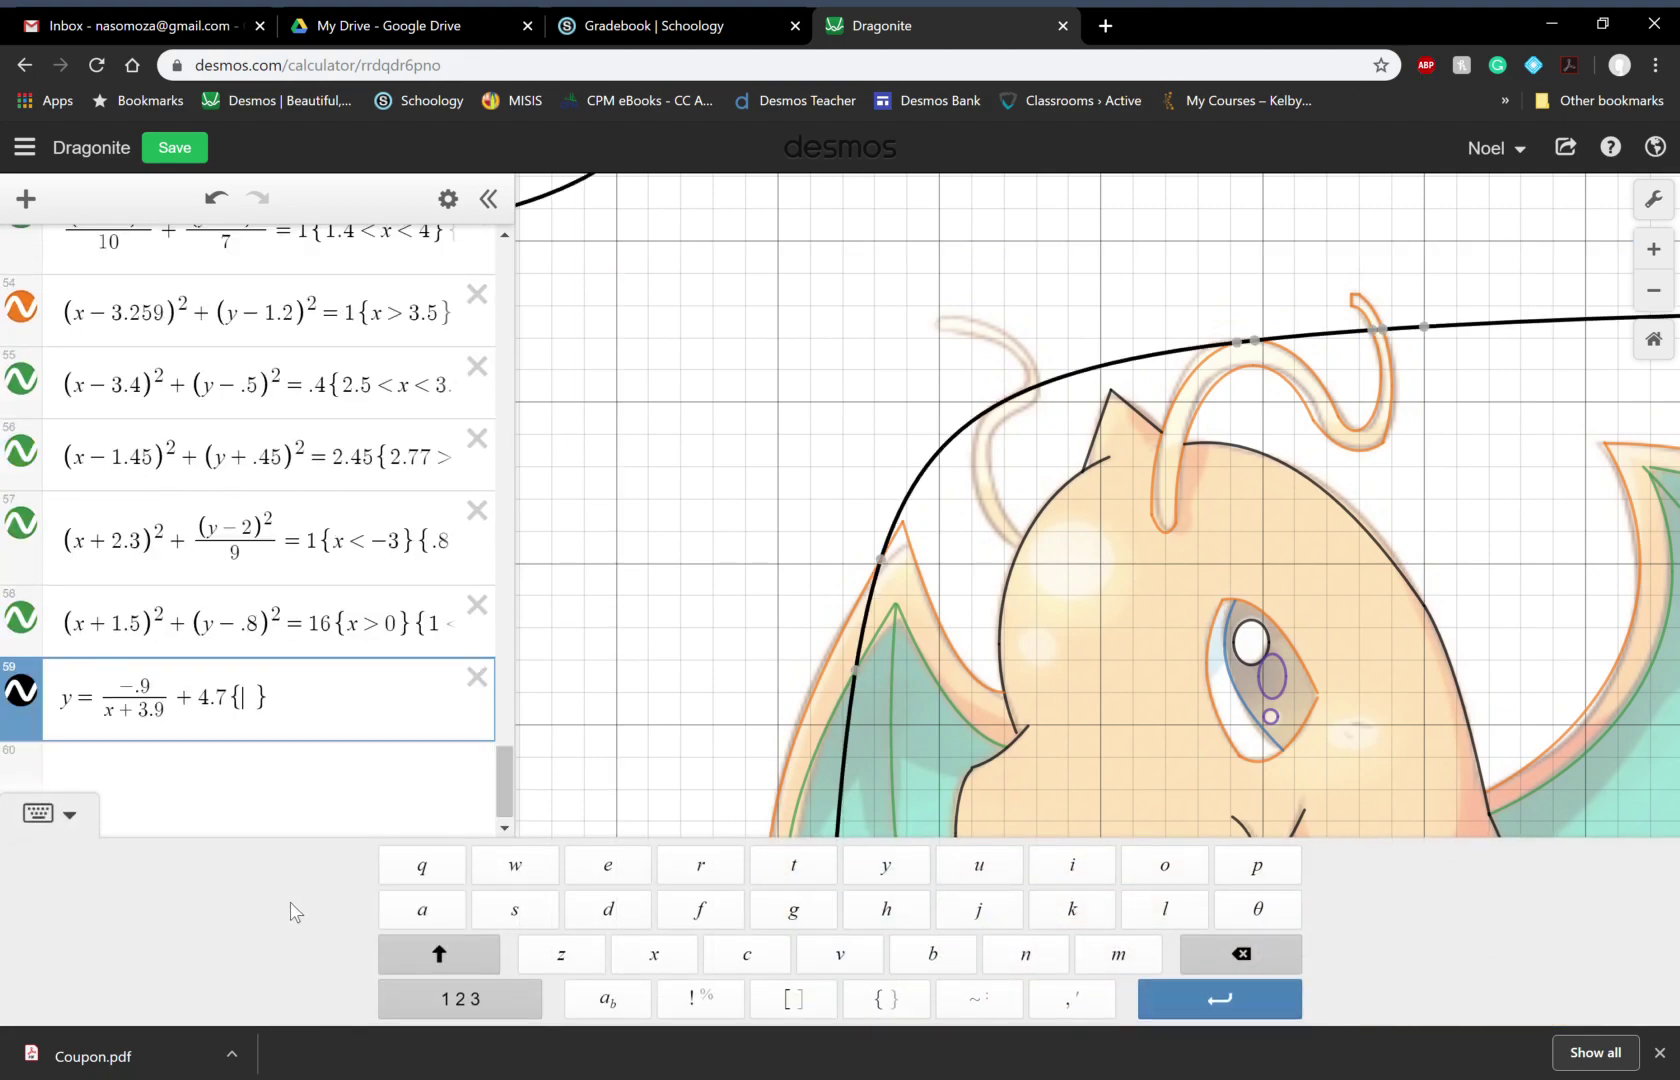
type("x<")
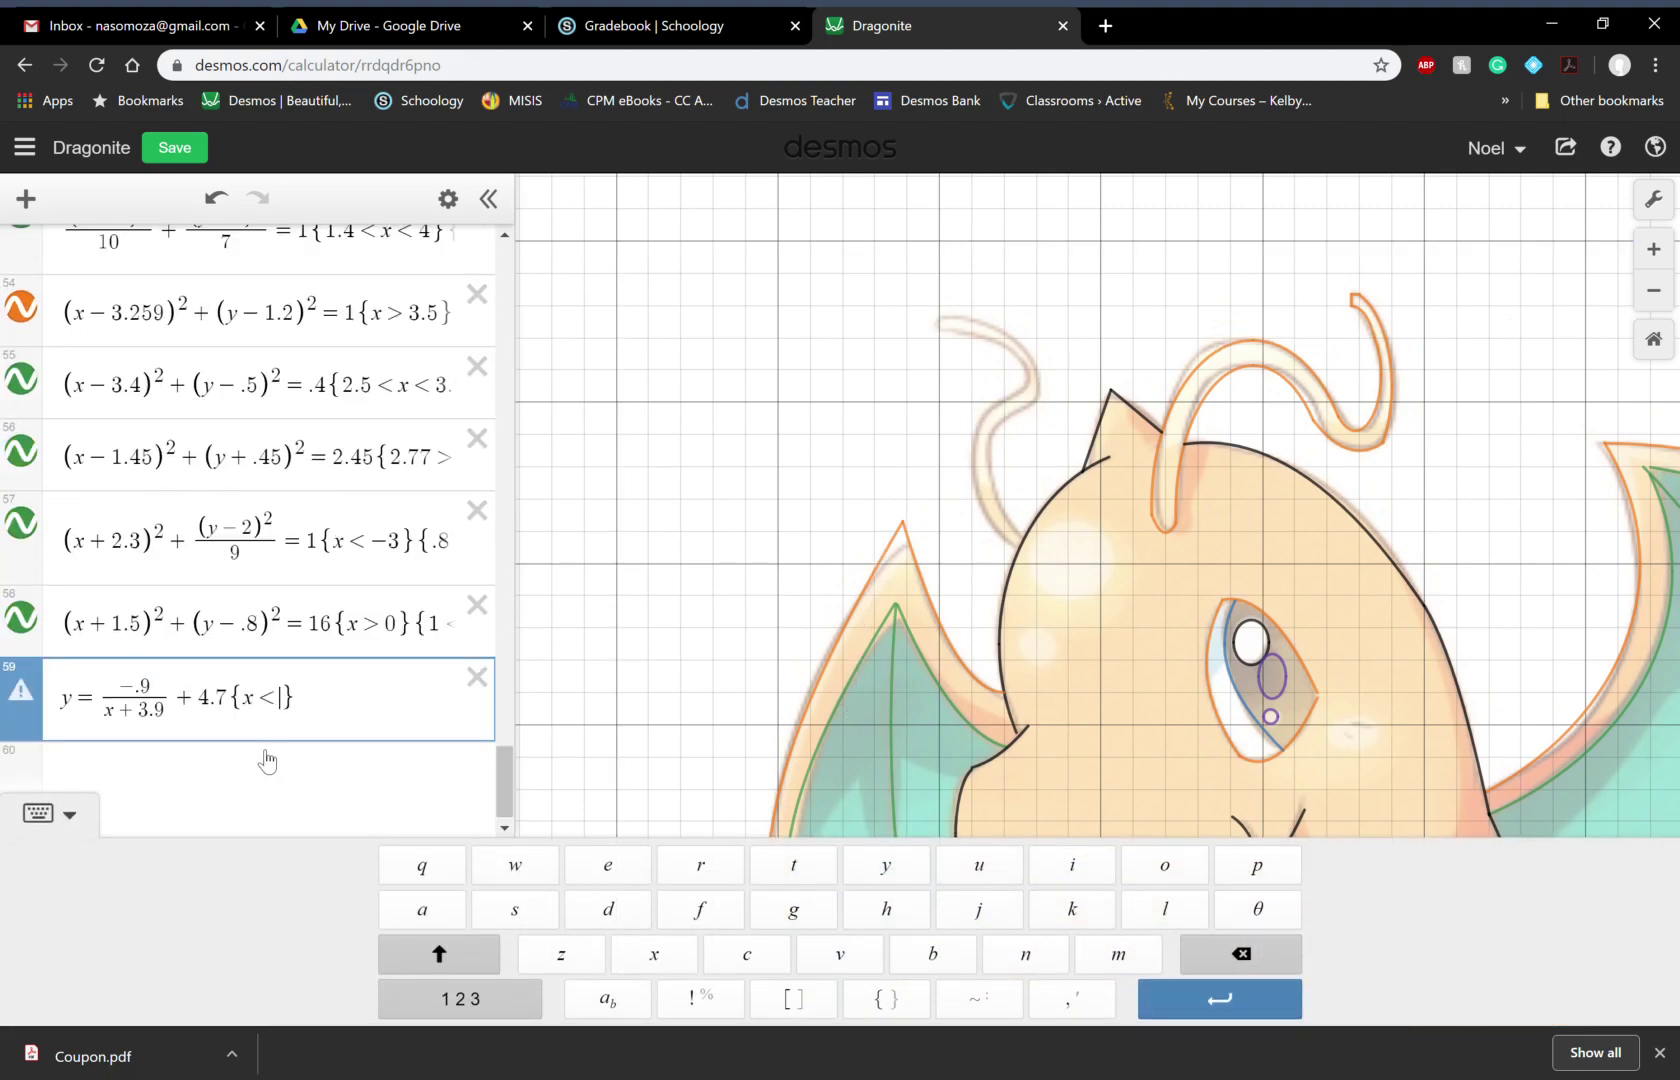
type("3.8")
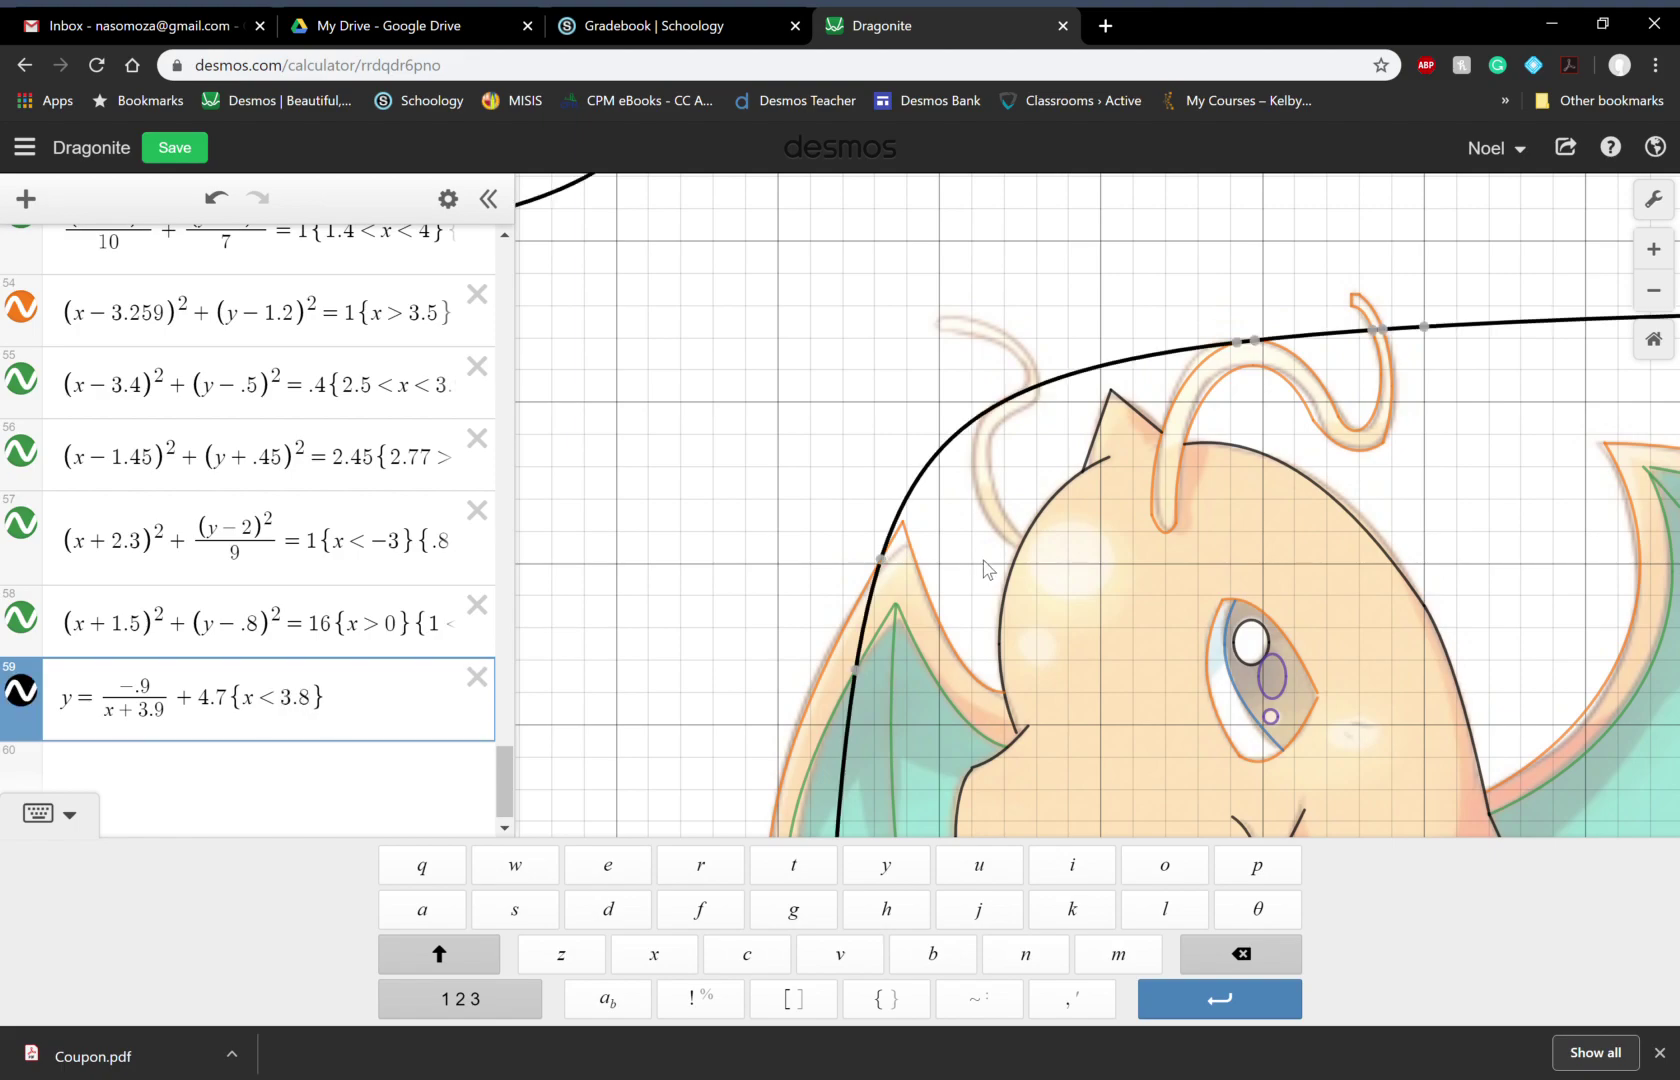
Step: Make the rational equation's restriction limit negative so it reads x < −3.8
left_click(783, 573)
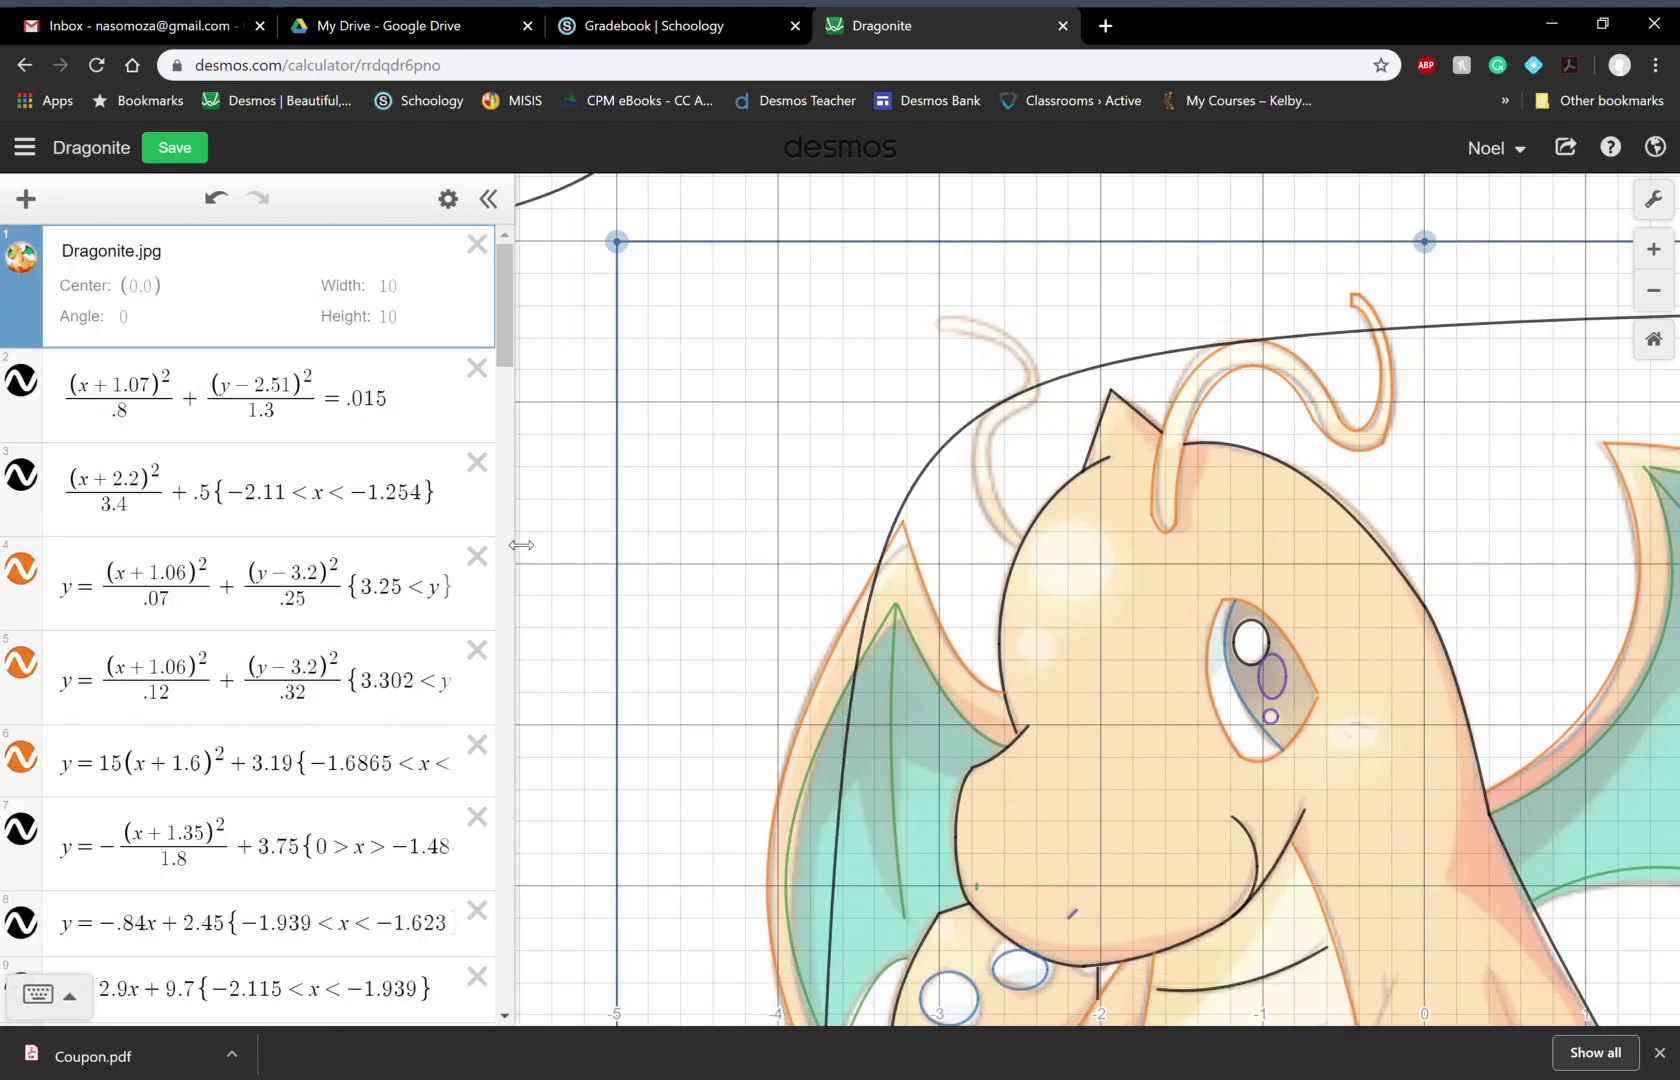
left_click_drag(505, 300, 505, 945)
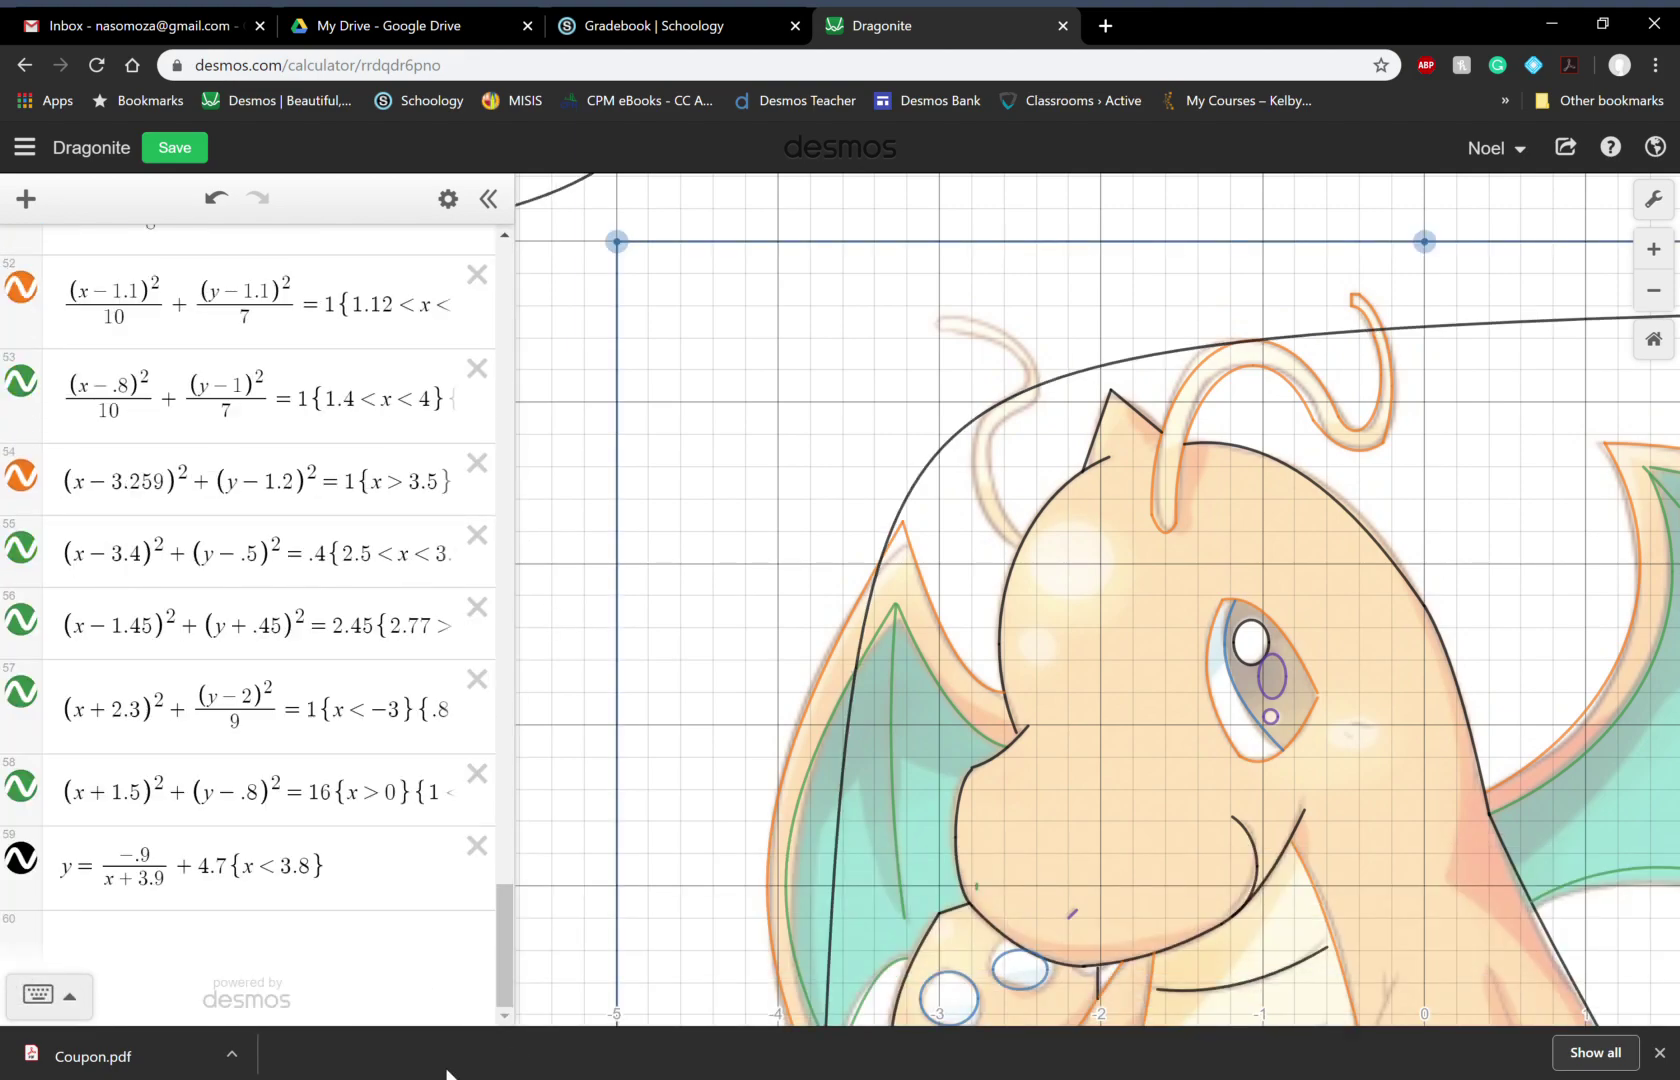
left_click(277, 864)
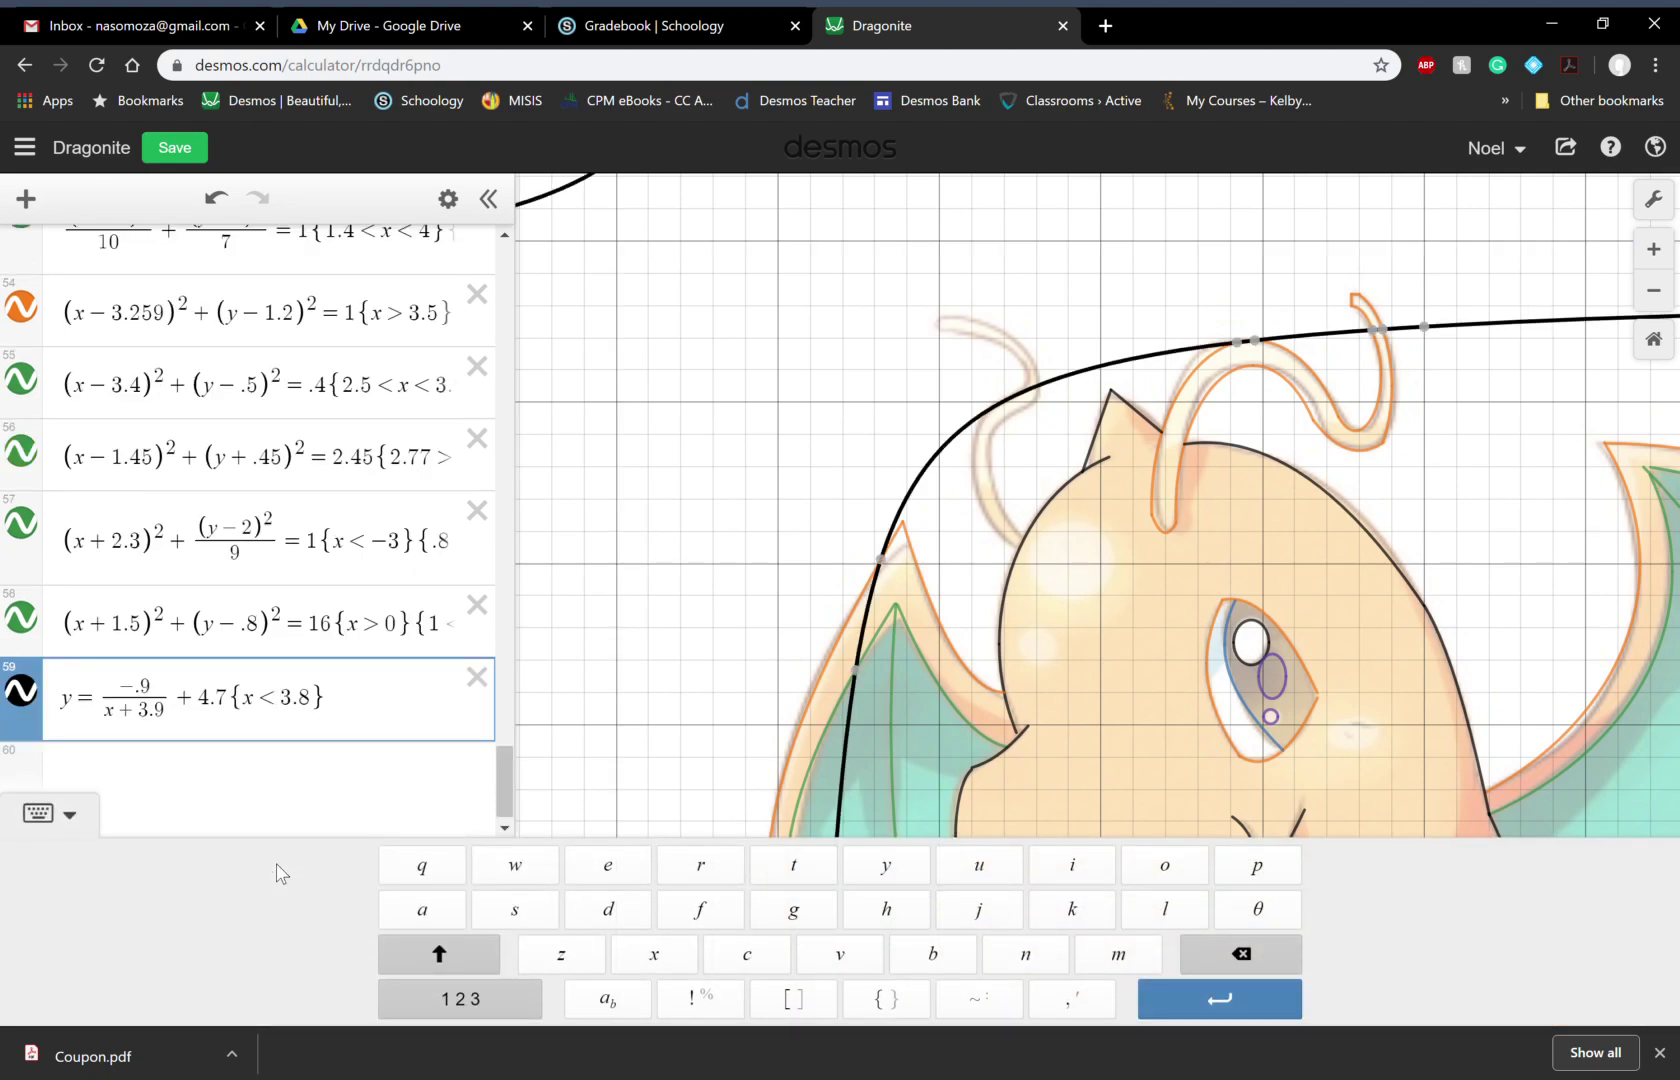
type("-")
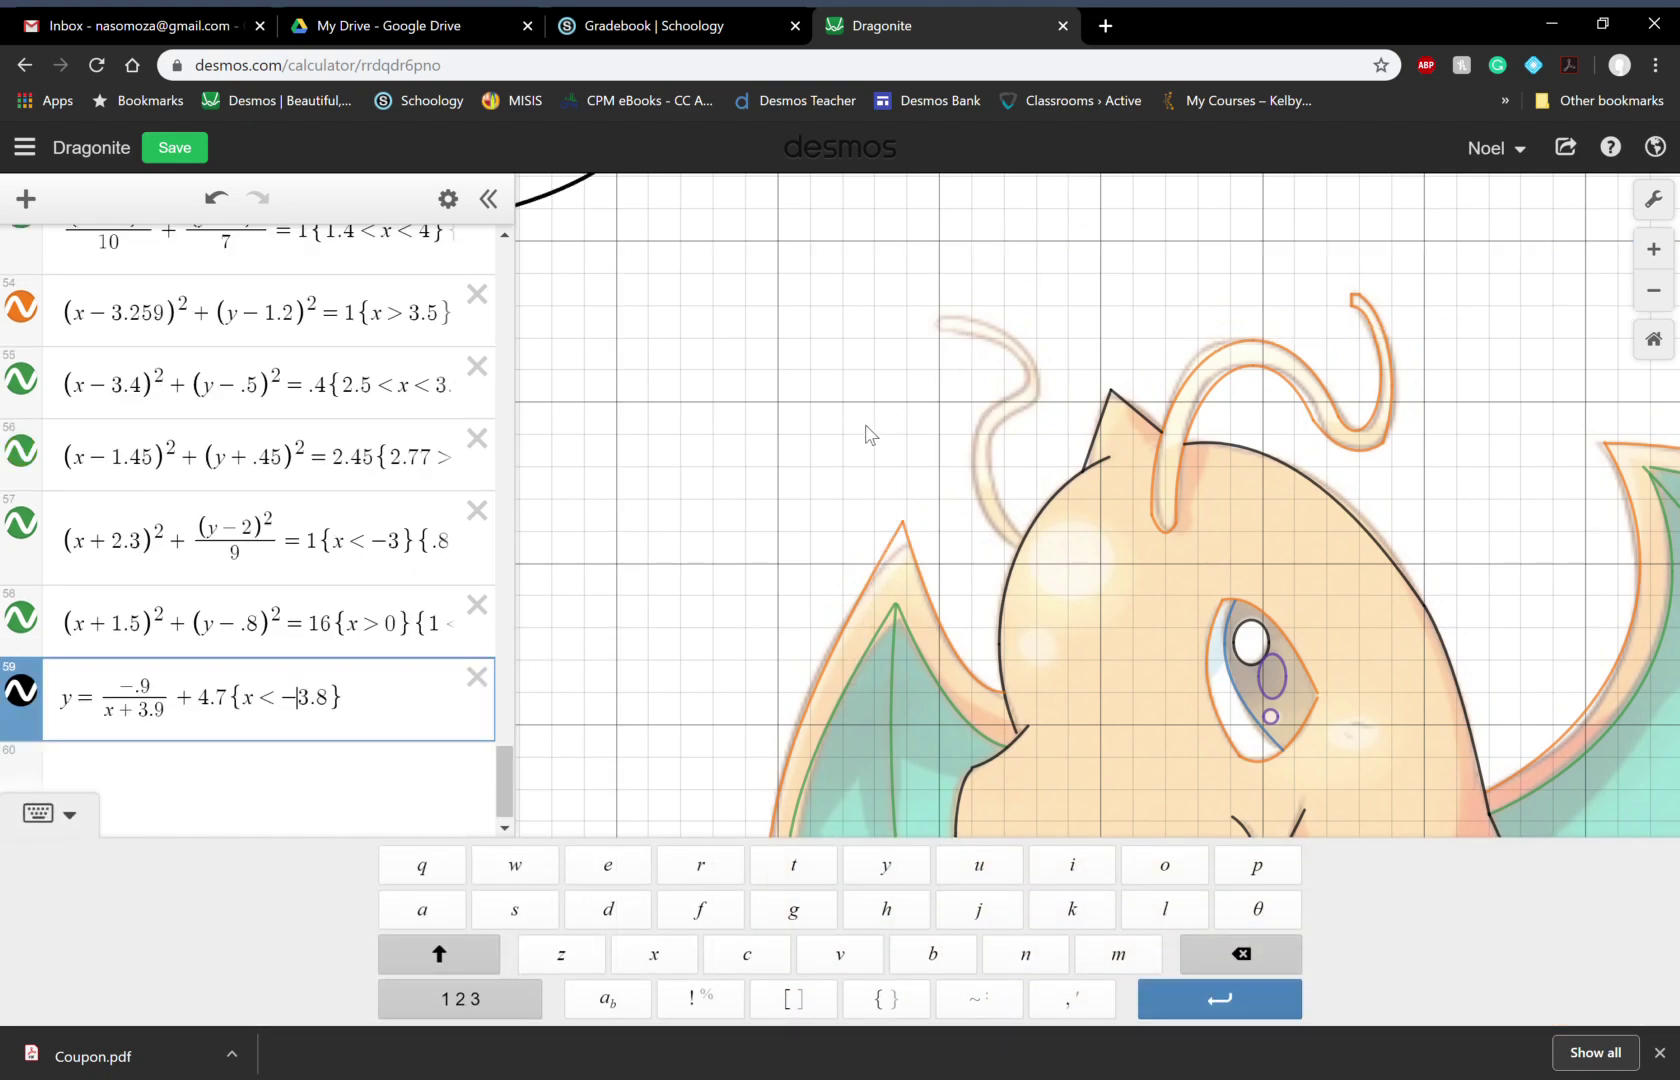
Step: Change the rational equation's restriction to x < −2.8
left_click_drag(836, 506, 895, 417)
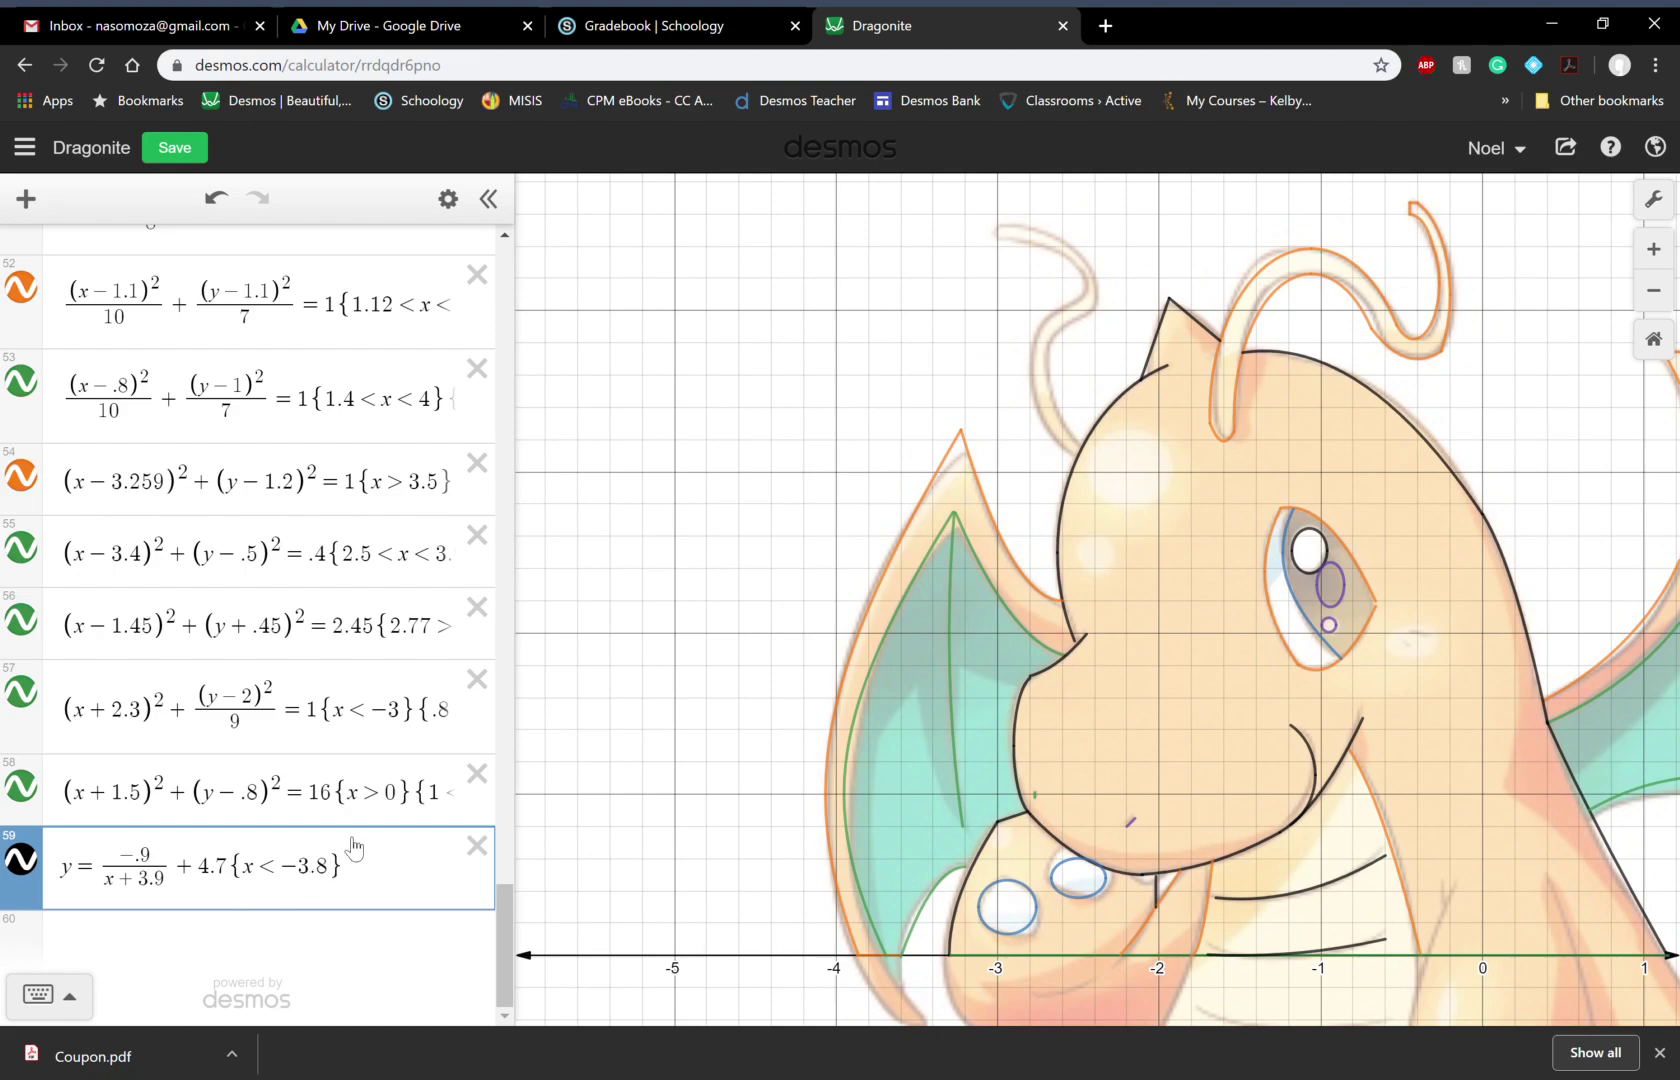
left_click(311, 870)
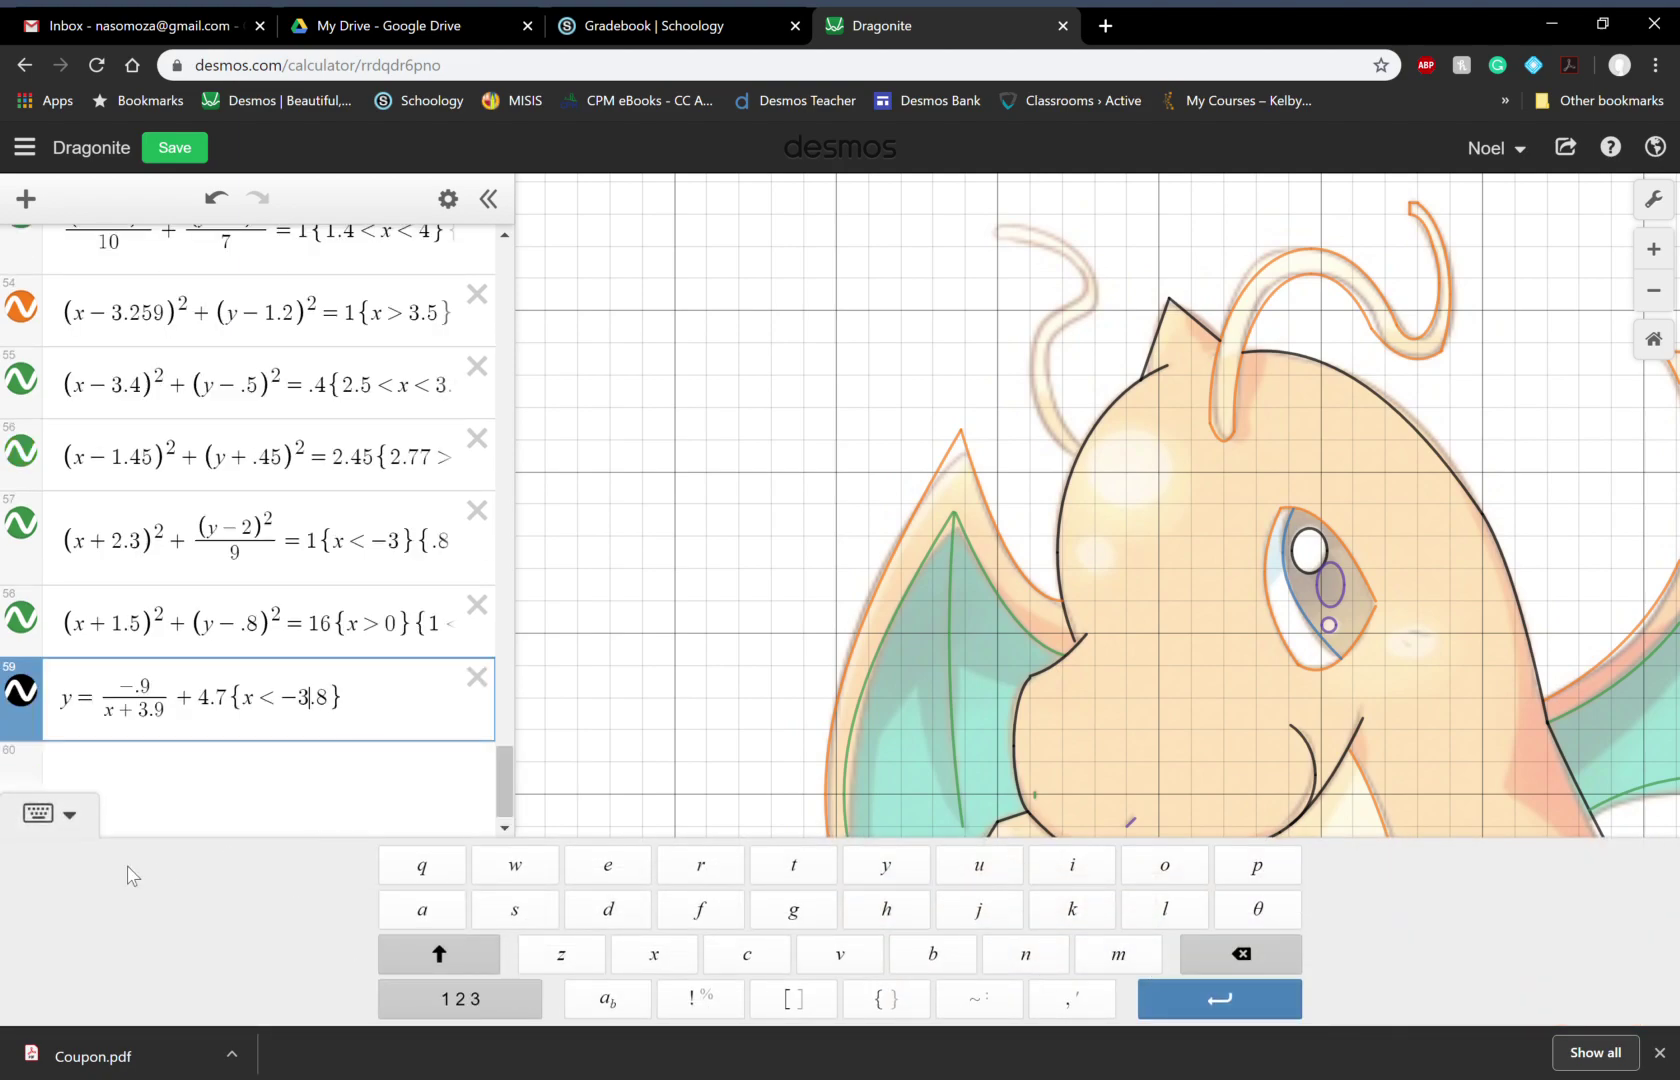
left_click(82, 836)
left_click(314, 880)
key("BackSpace")
type("2")
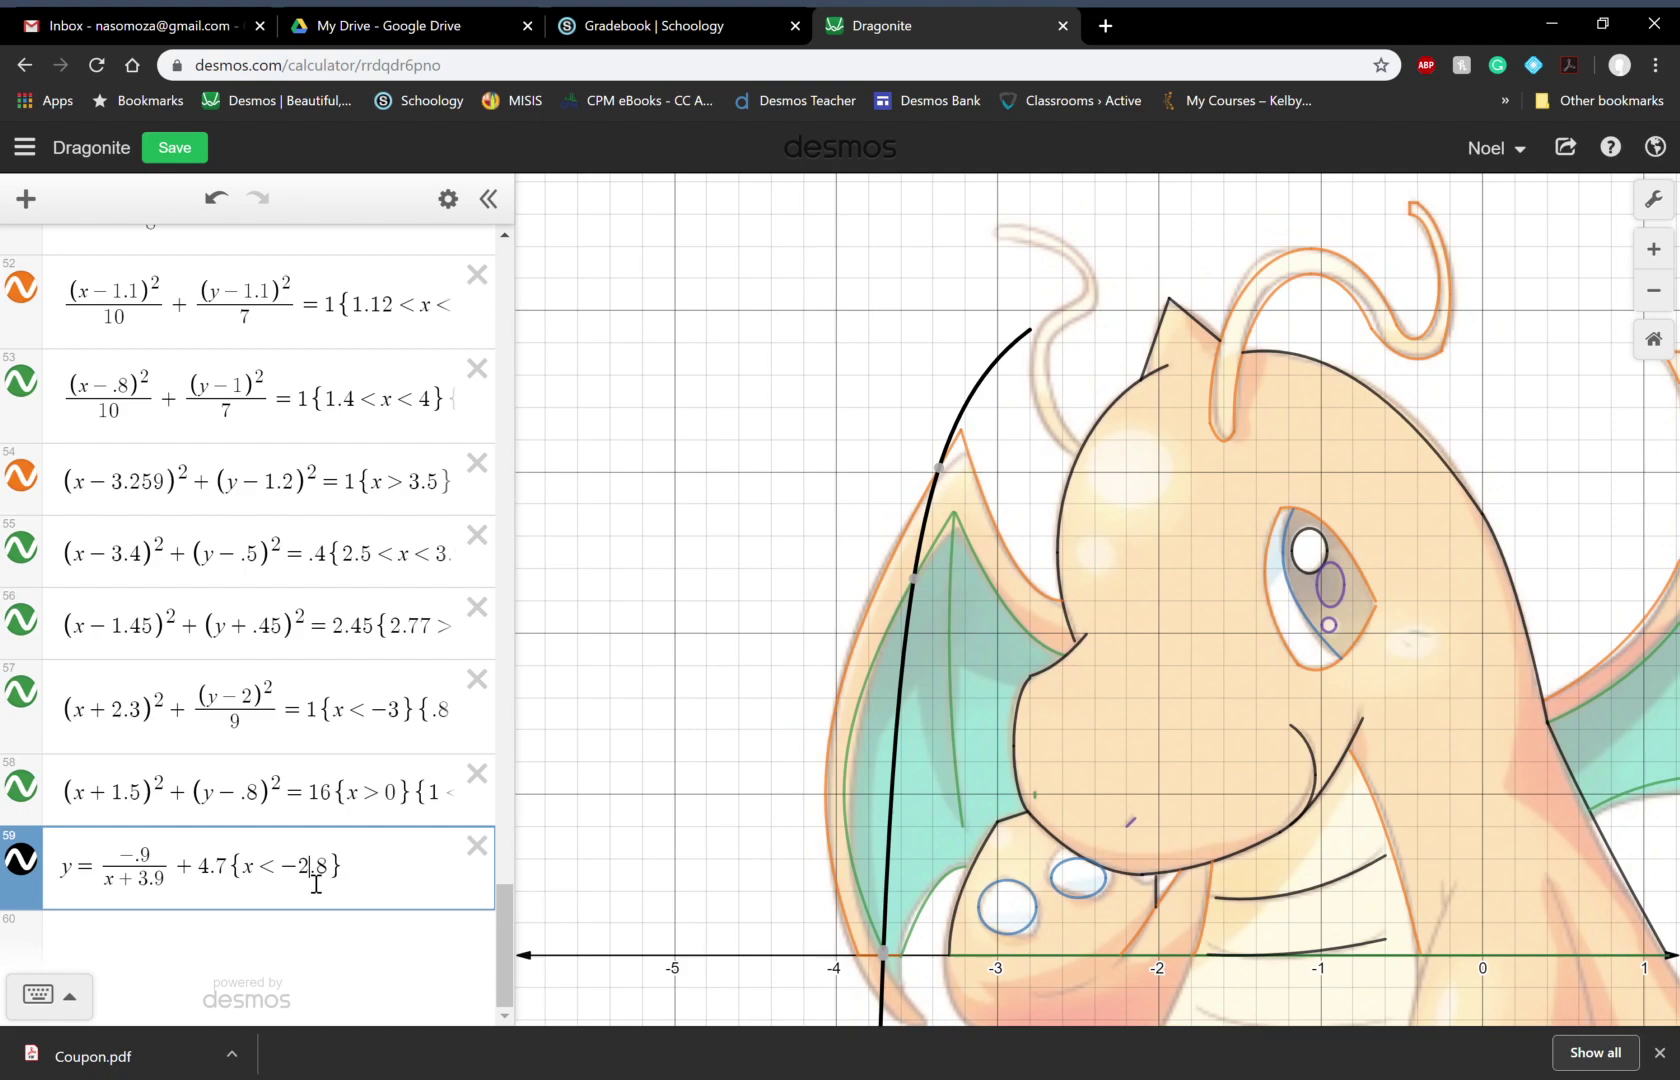
Step: Refine the upper limit of the rational curve's restriction to −2.5, where the segment should end on the unfinished antenna
key("Delete")
key("Delete")
type(".2")
key("BackSpace")
type("4")
key("BackSpace")
type("5")
key("Delete")
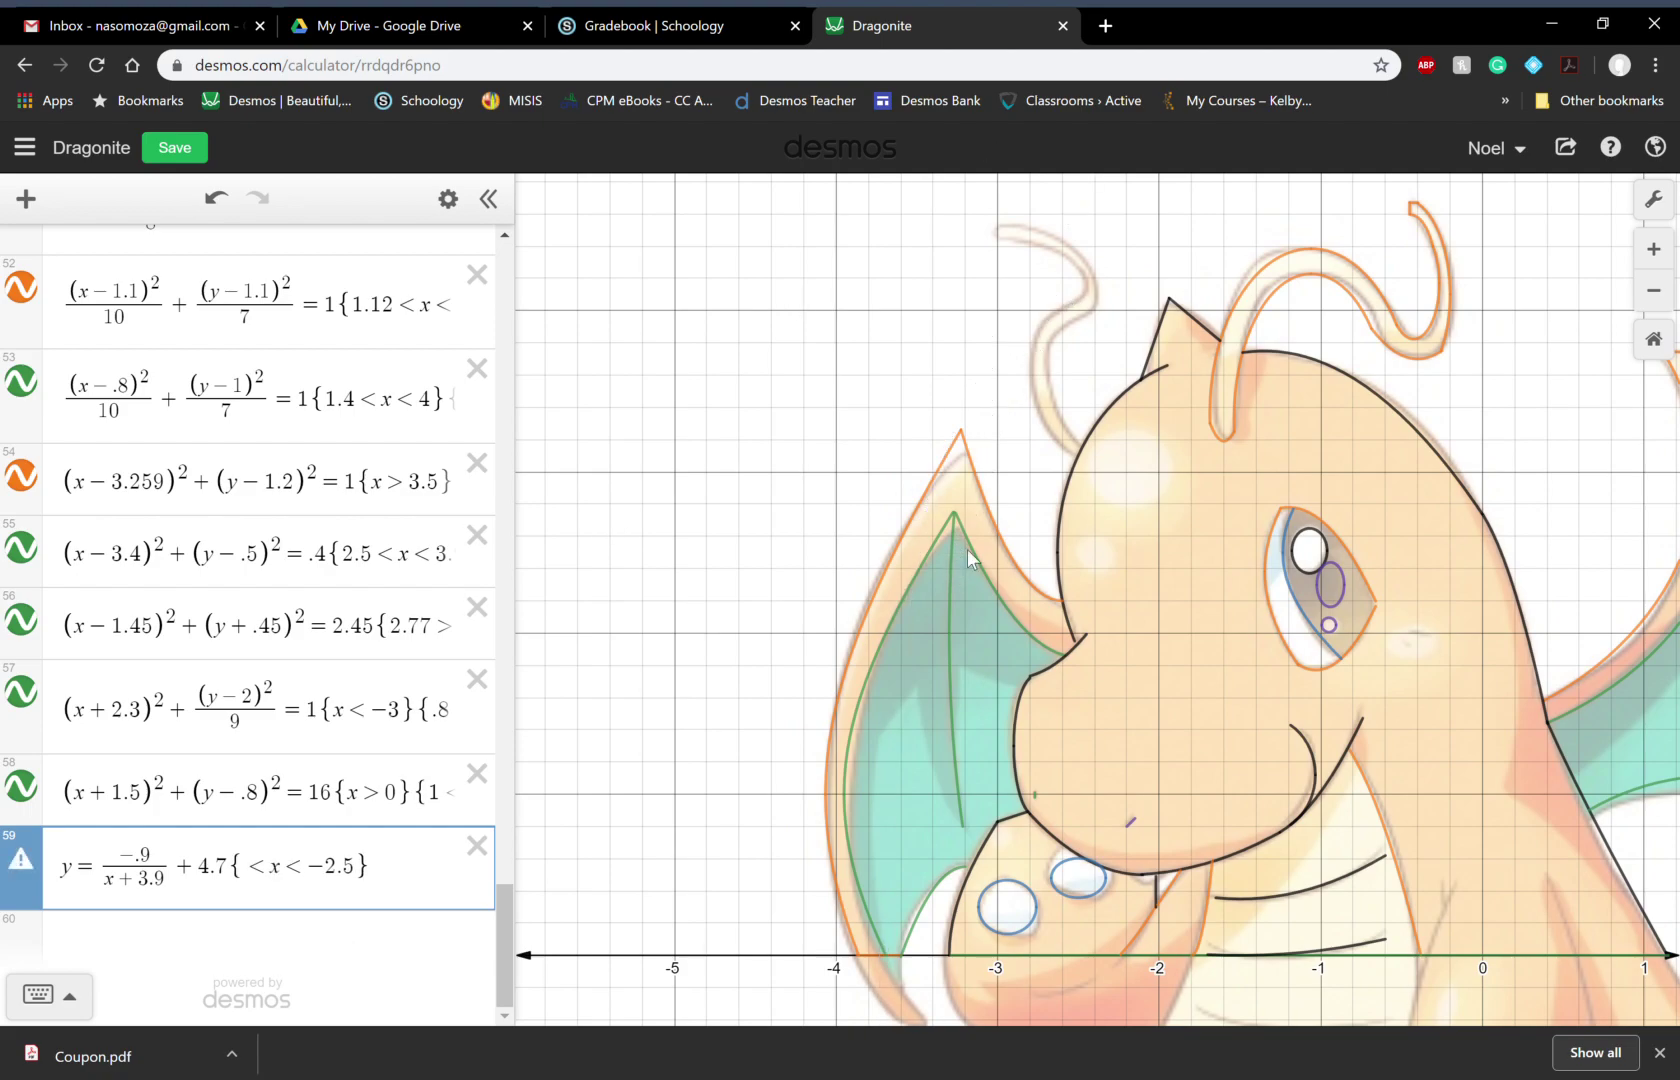
Step: Add a lower limit of −2.7 so the rational equation's restriction reads −2.7 < x < −2.5
type("-2.7")
key("BackSpace")
key("BackSpace")
key("BackSpace")
key("BackSpace")
left_click(253, 870)
type("-2.7")
left_click(1073, 310)
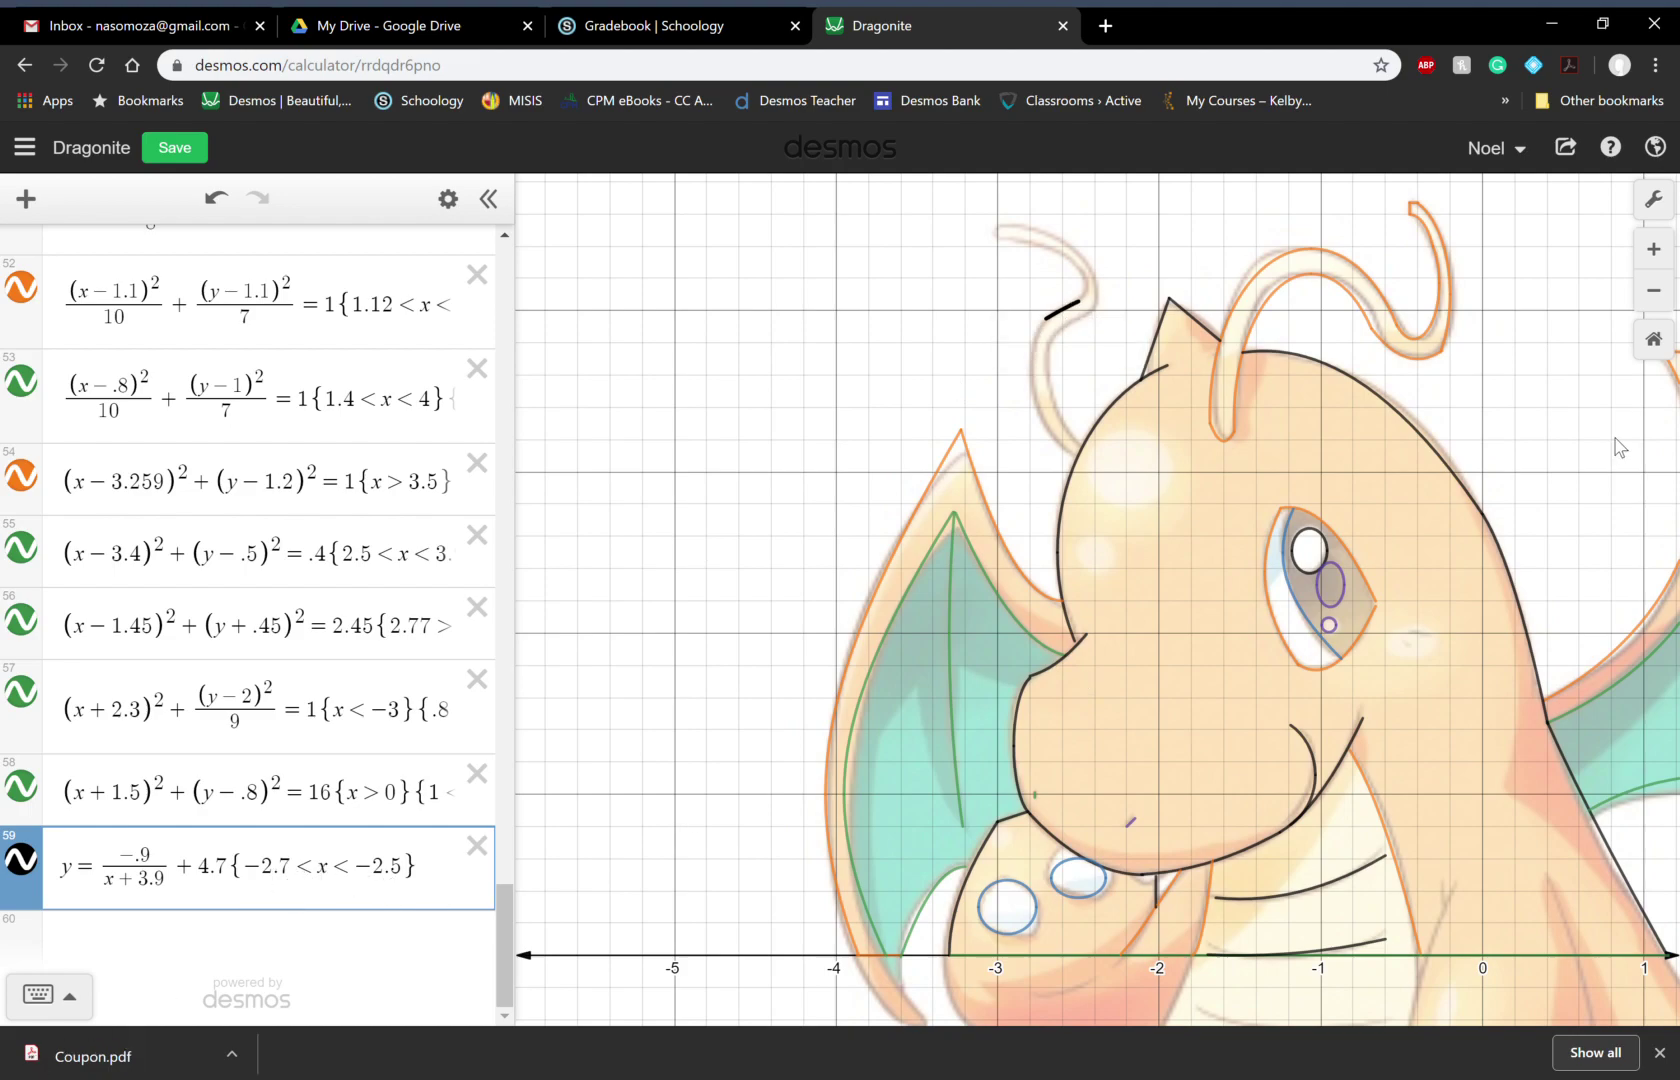
Step: Examine the restricted curve segment on the antenna at several scales, both close up and within the whole Dragonite picture
left_click(1651, 300)
left_click(1651, 300)
left_click(1651, 300)
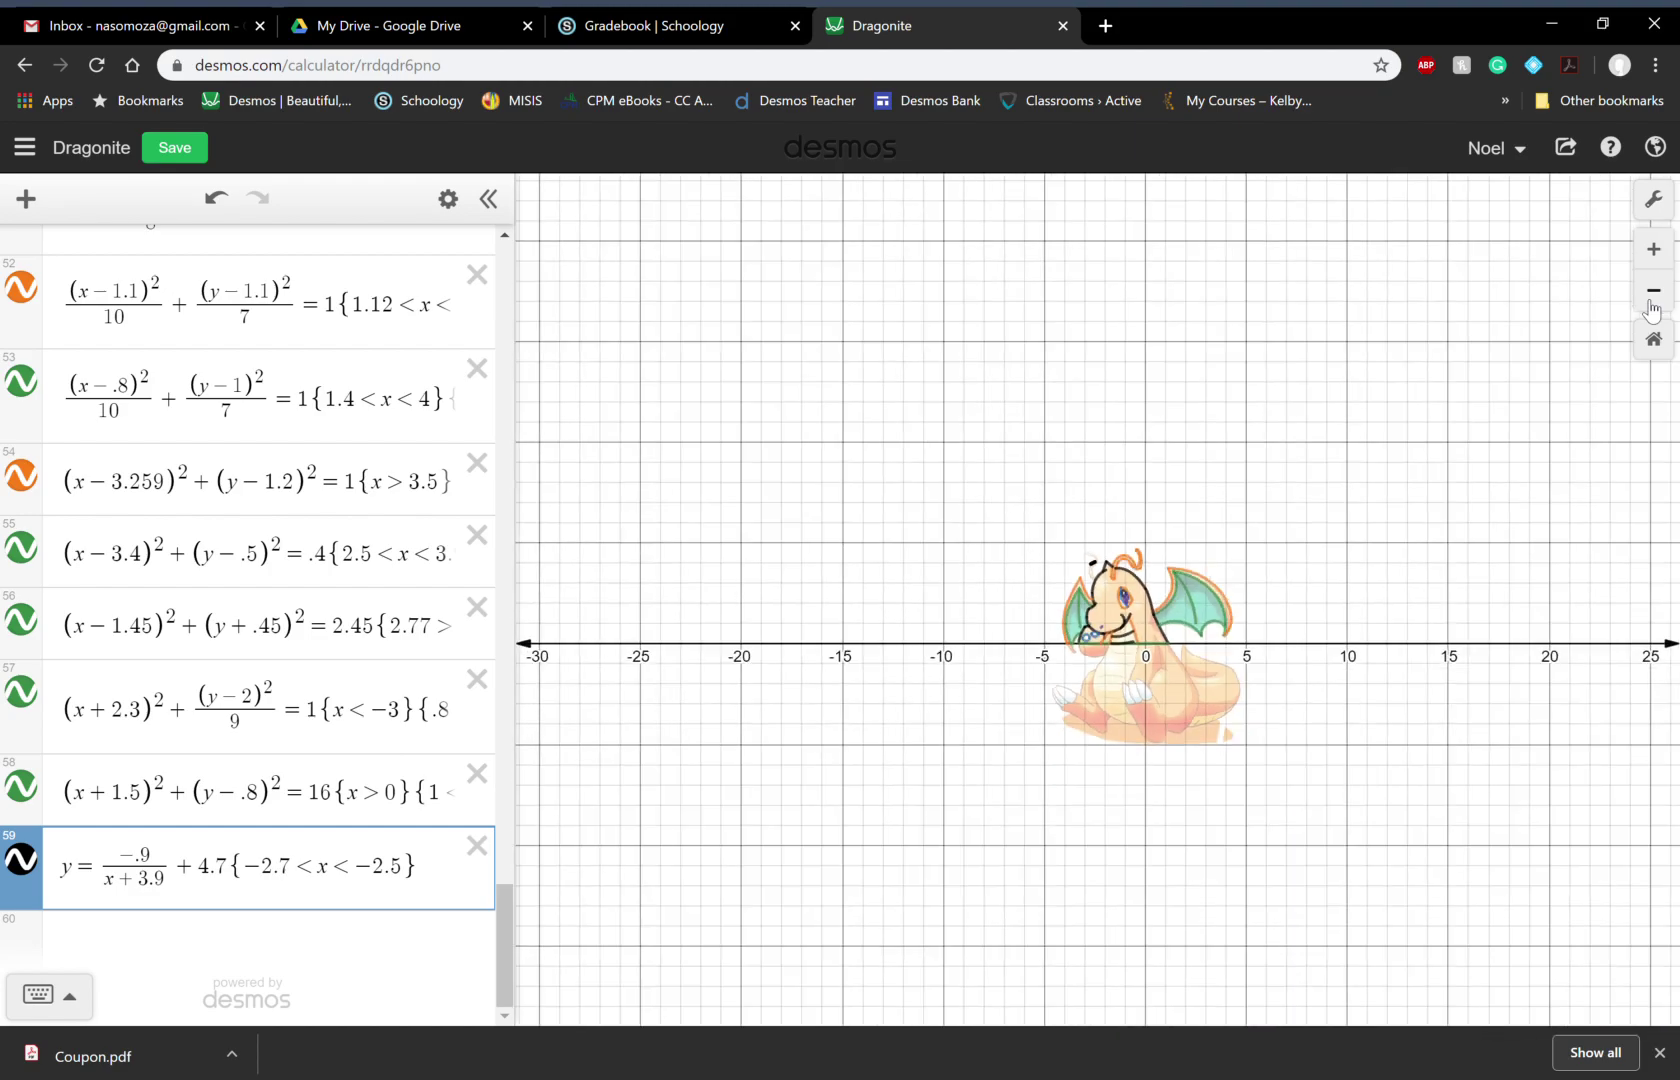
left_click(1651, 300)
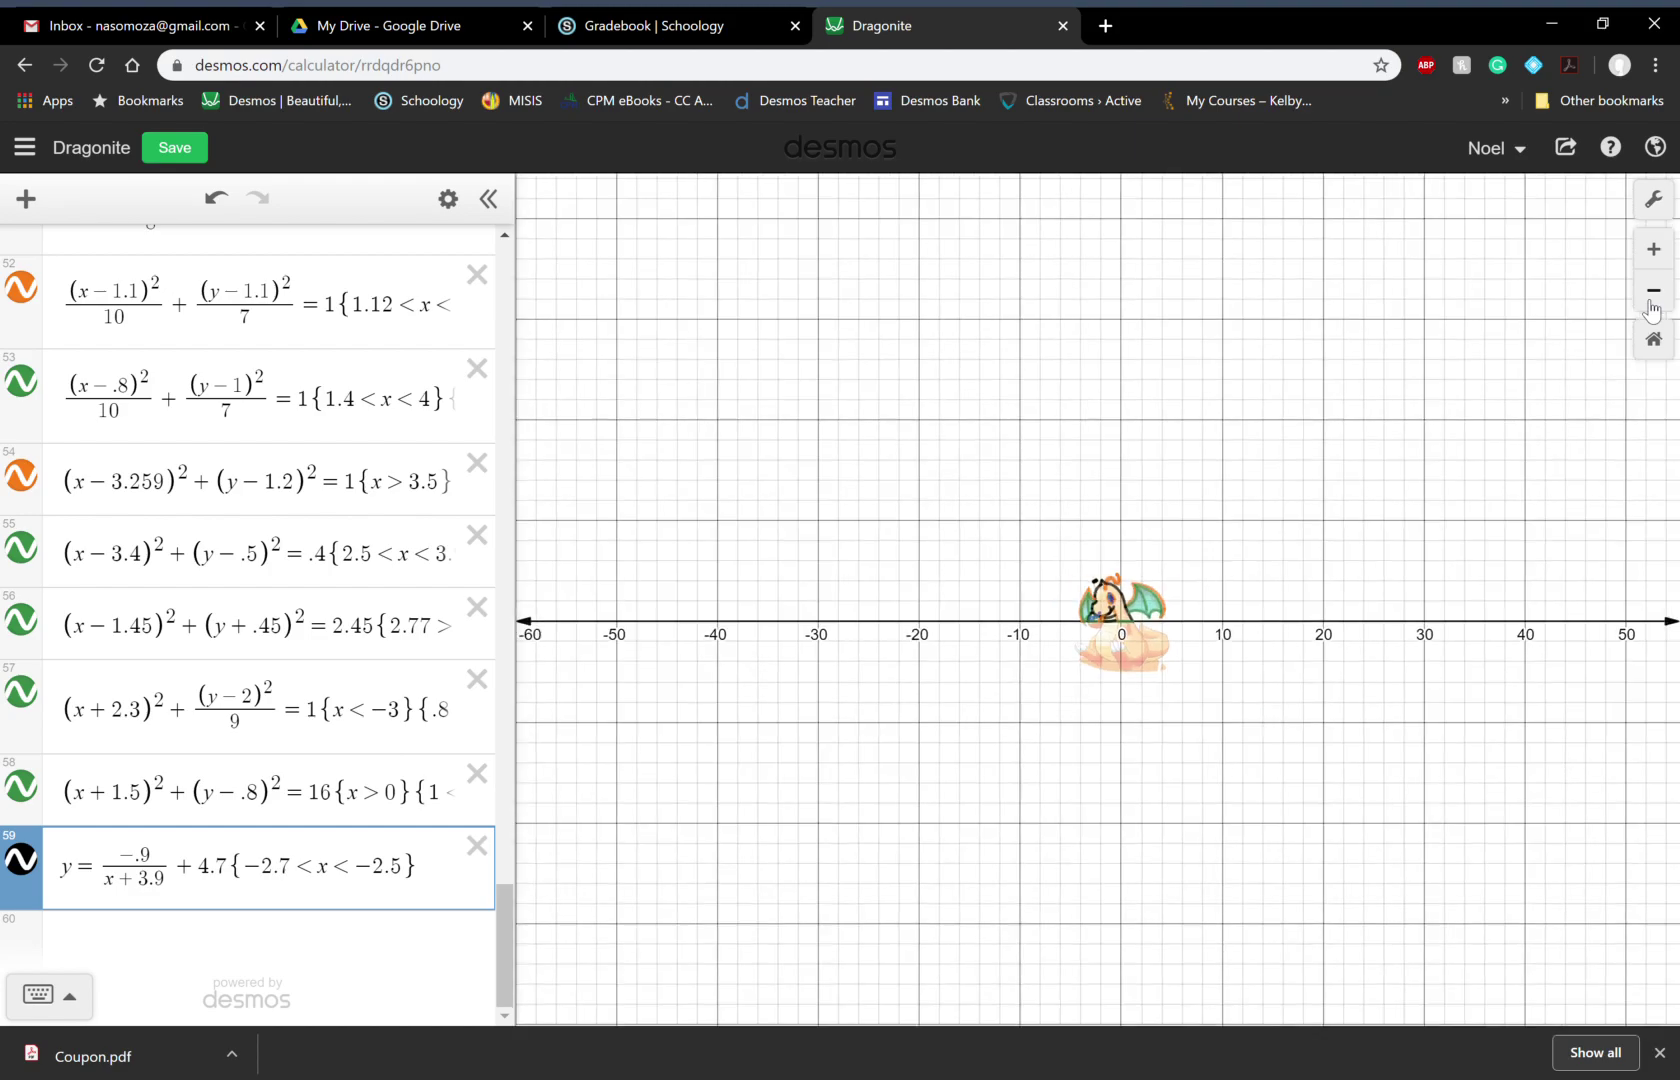
left_click(1654, 250)
left_click(1654, 250)
left_click(1654, 250)
left_click(1654, 250)
left_click(1654, 250)
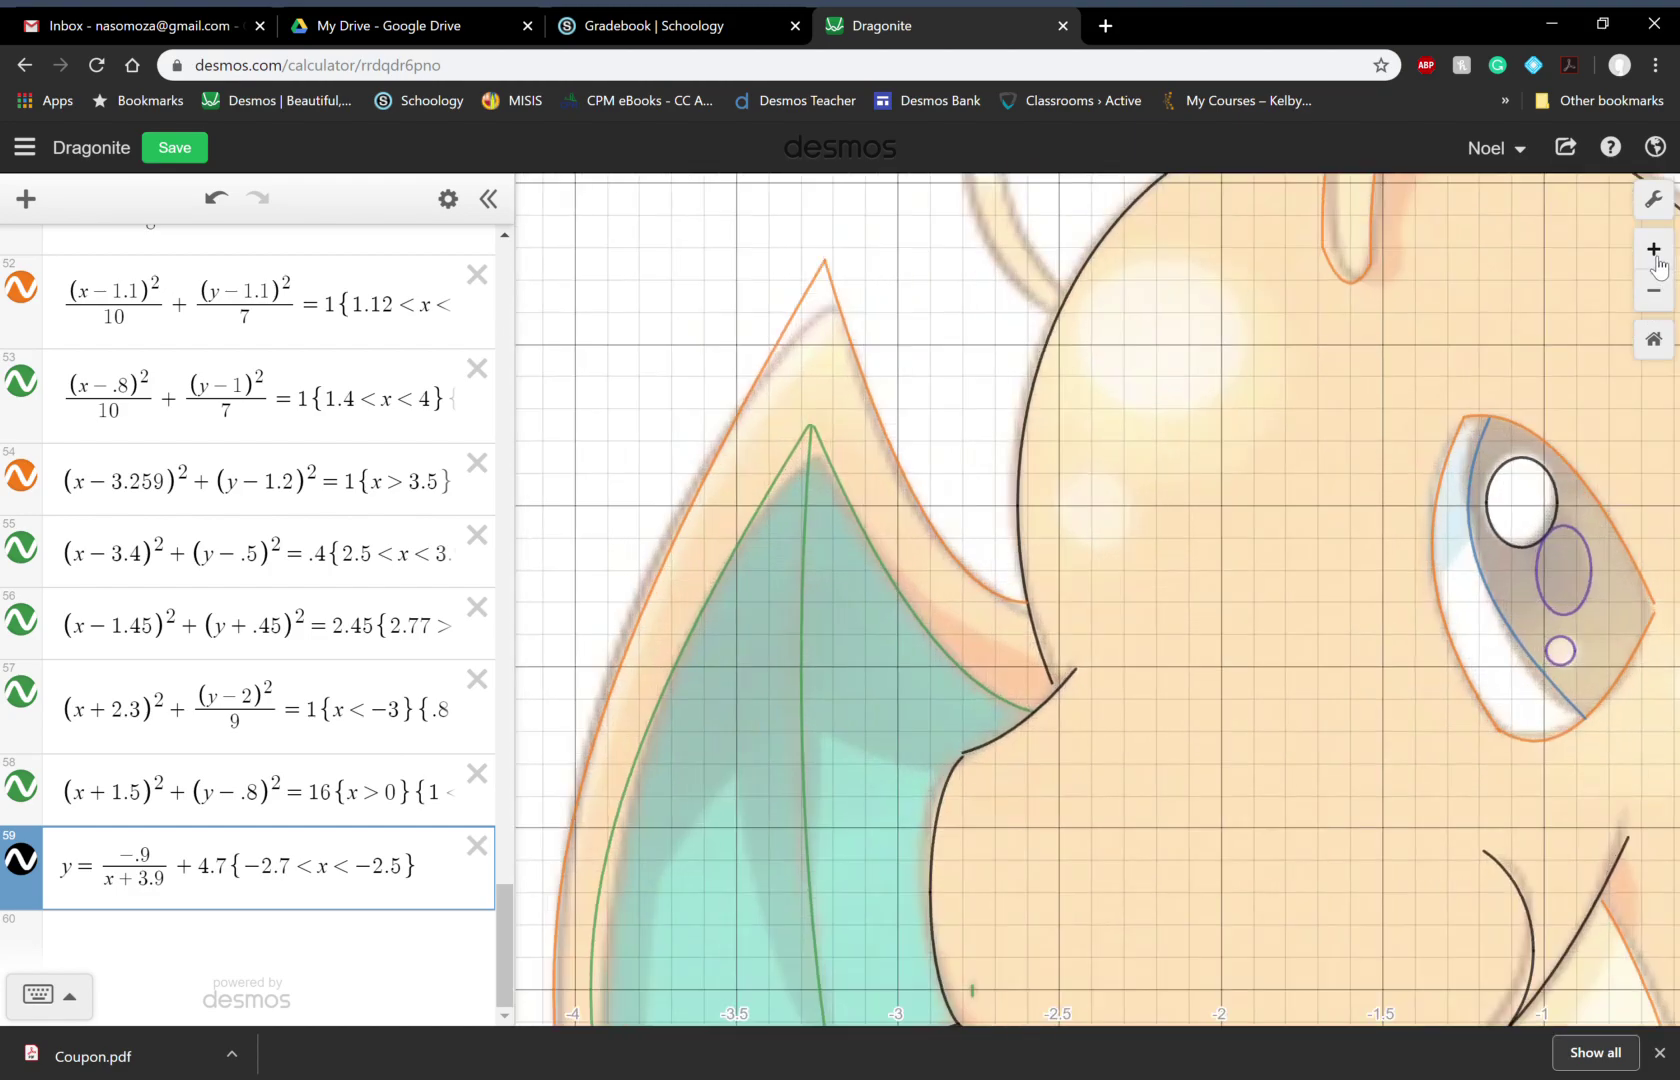
left_click(1664, 300)
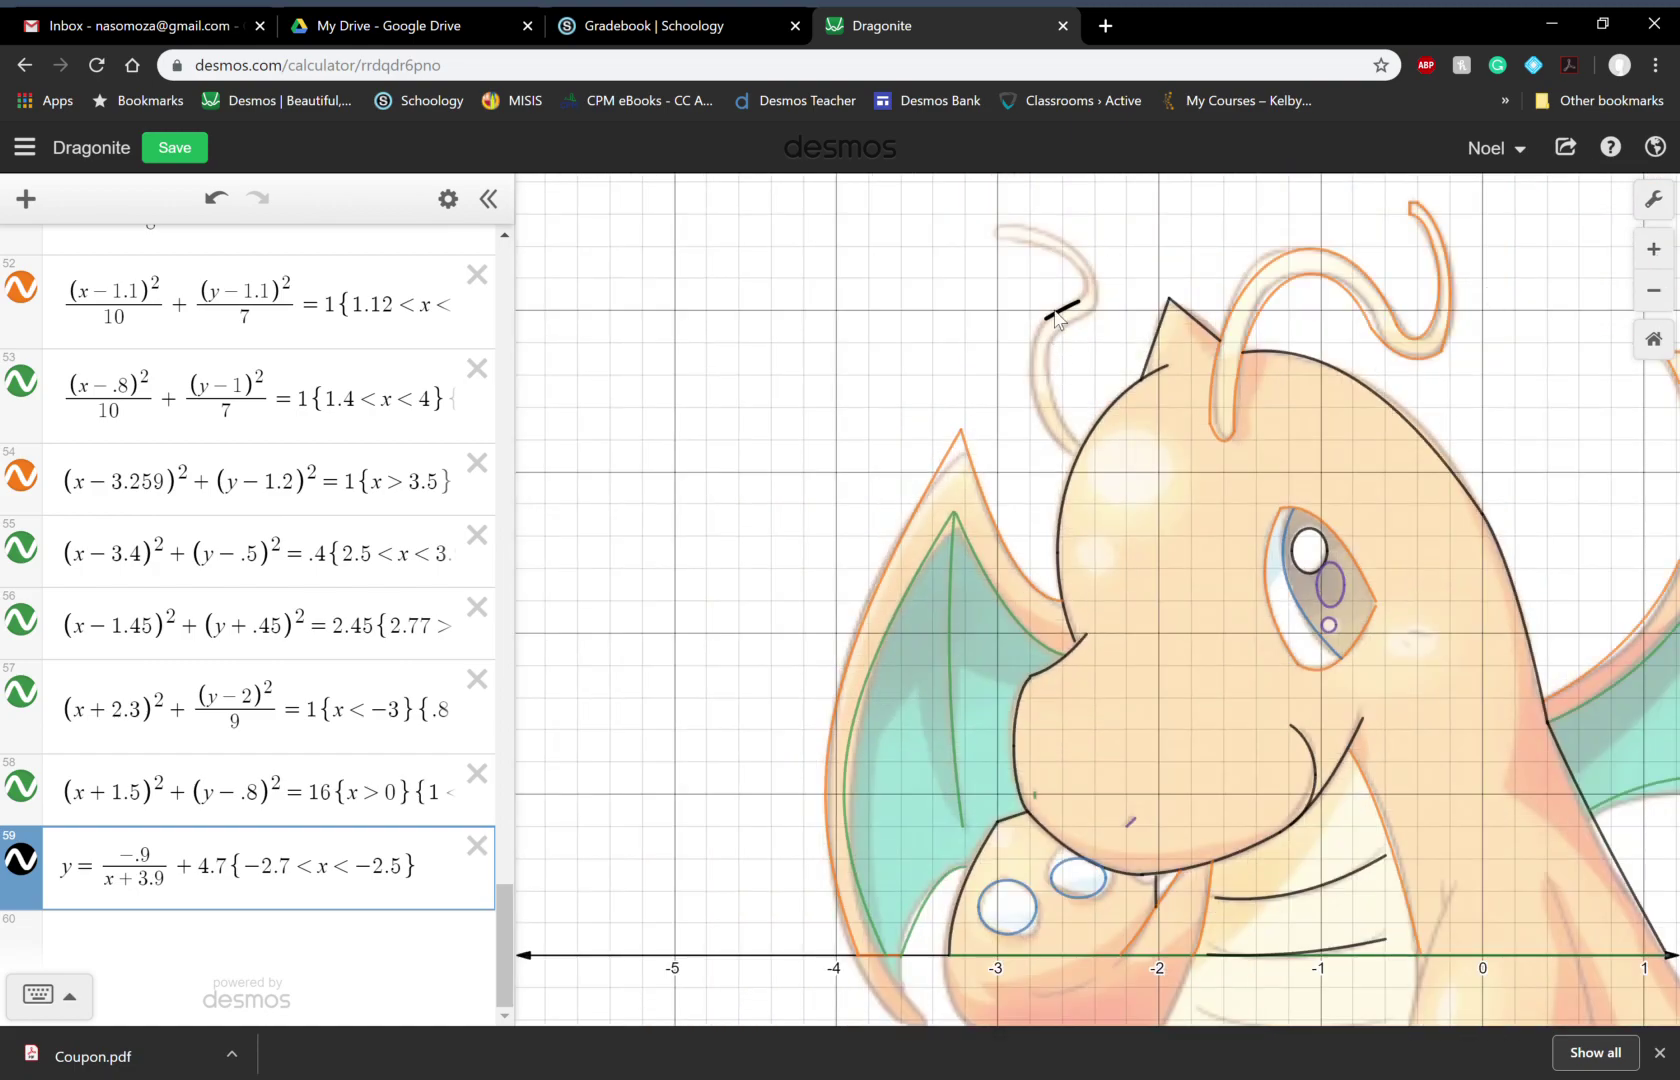
scroll(650, 595, "down", 2)
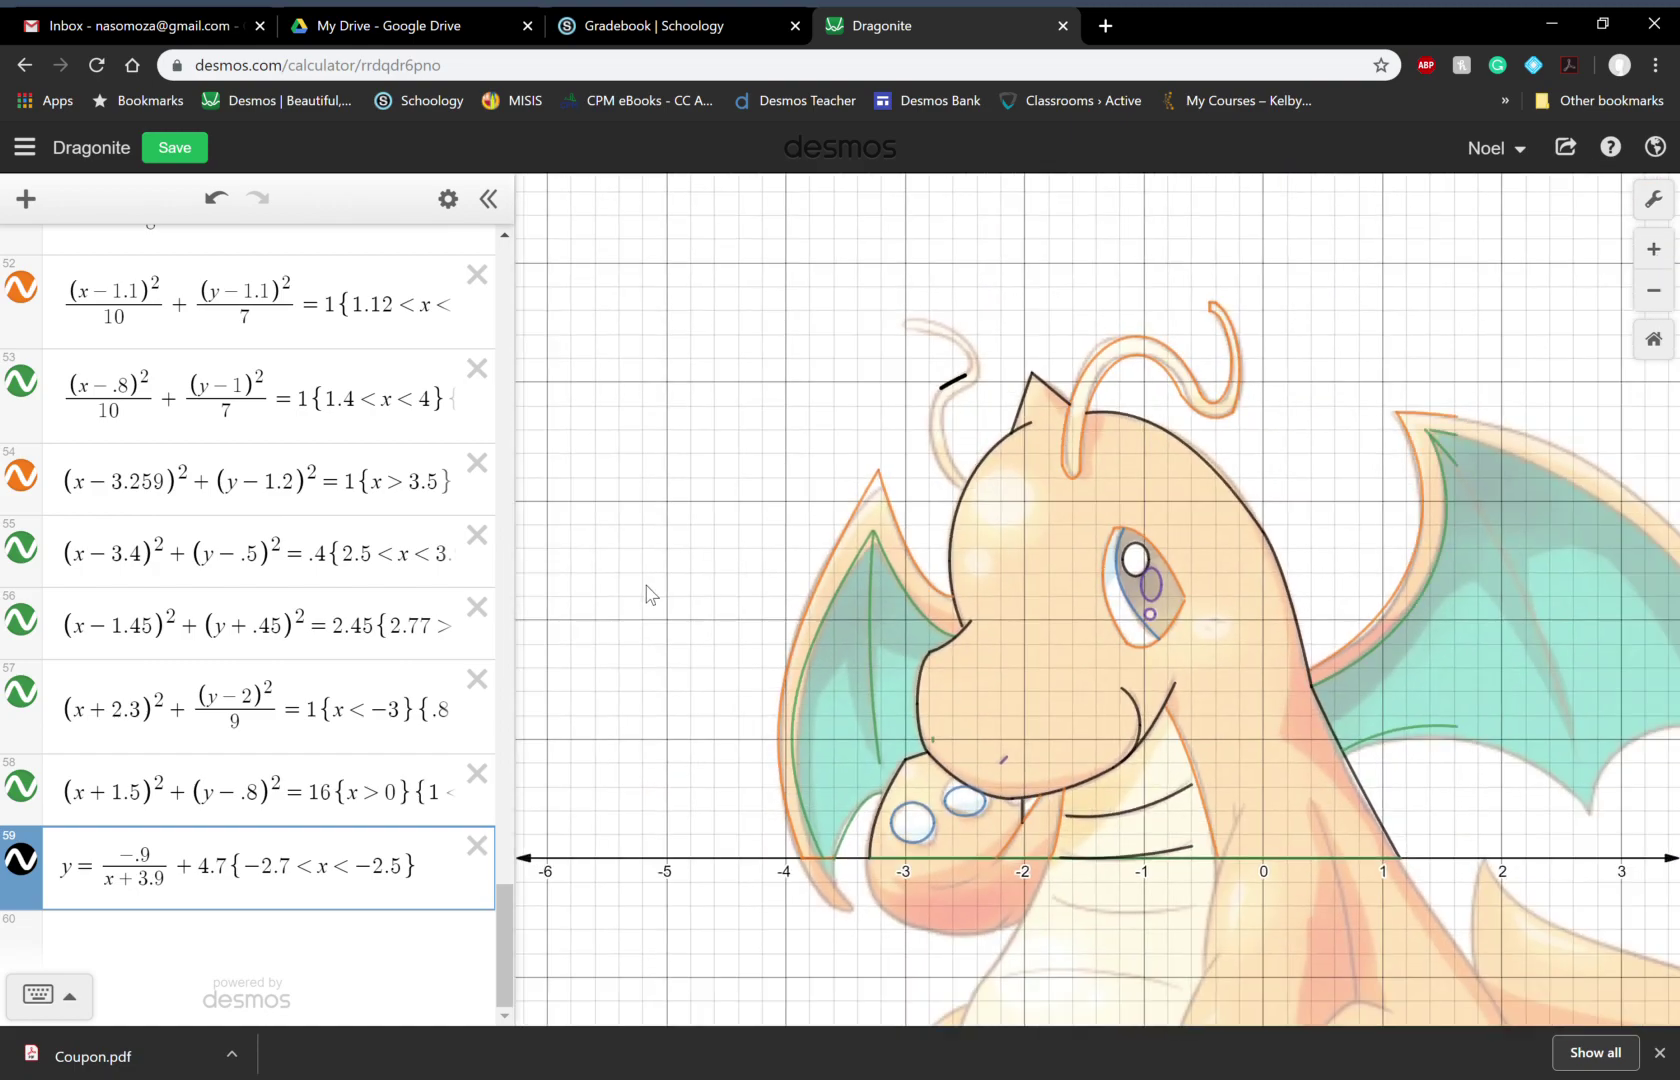
Step: Enter the parabola y = a(x−h)² + k as a new expression and add sliders for a, h and k
left_click(403, 936)
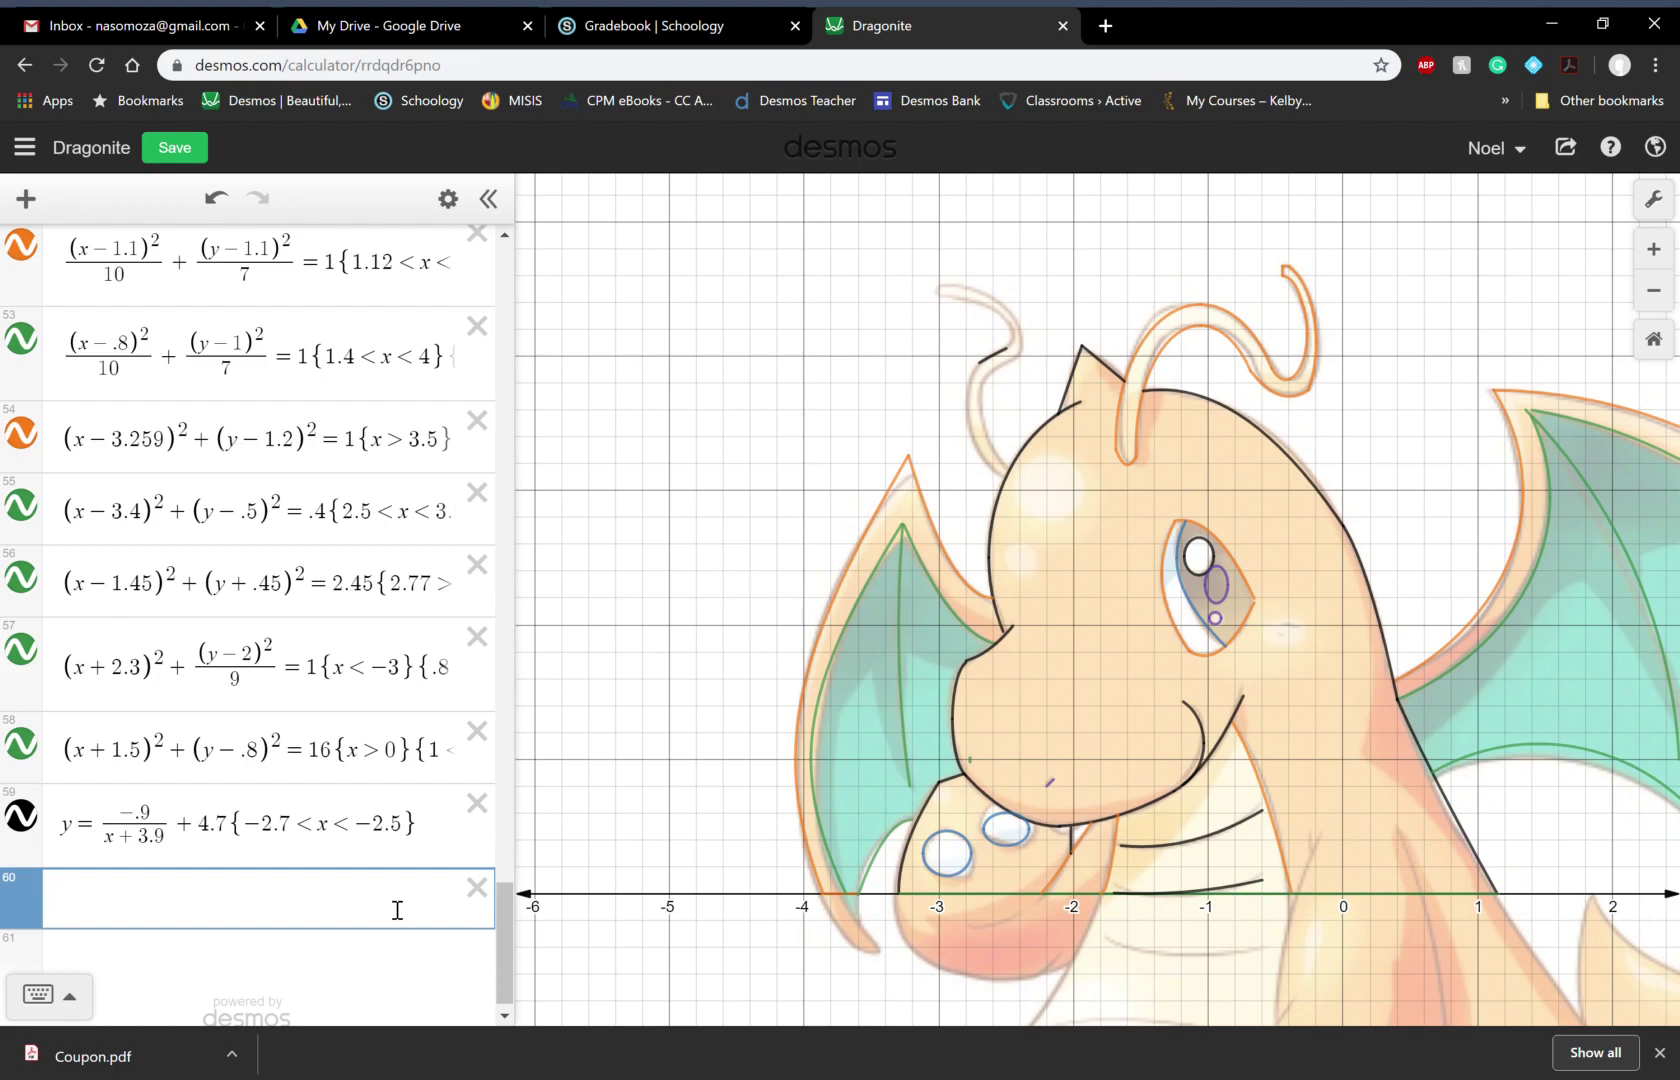
type("y=a(x-h)")
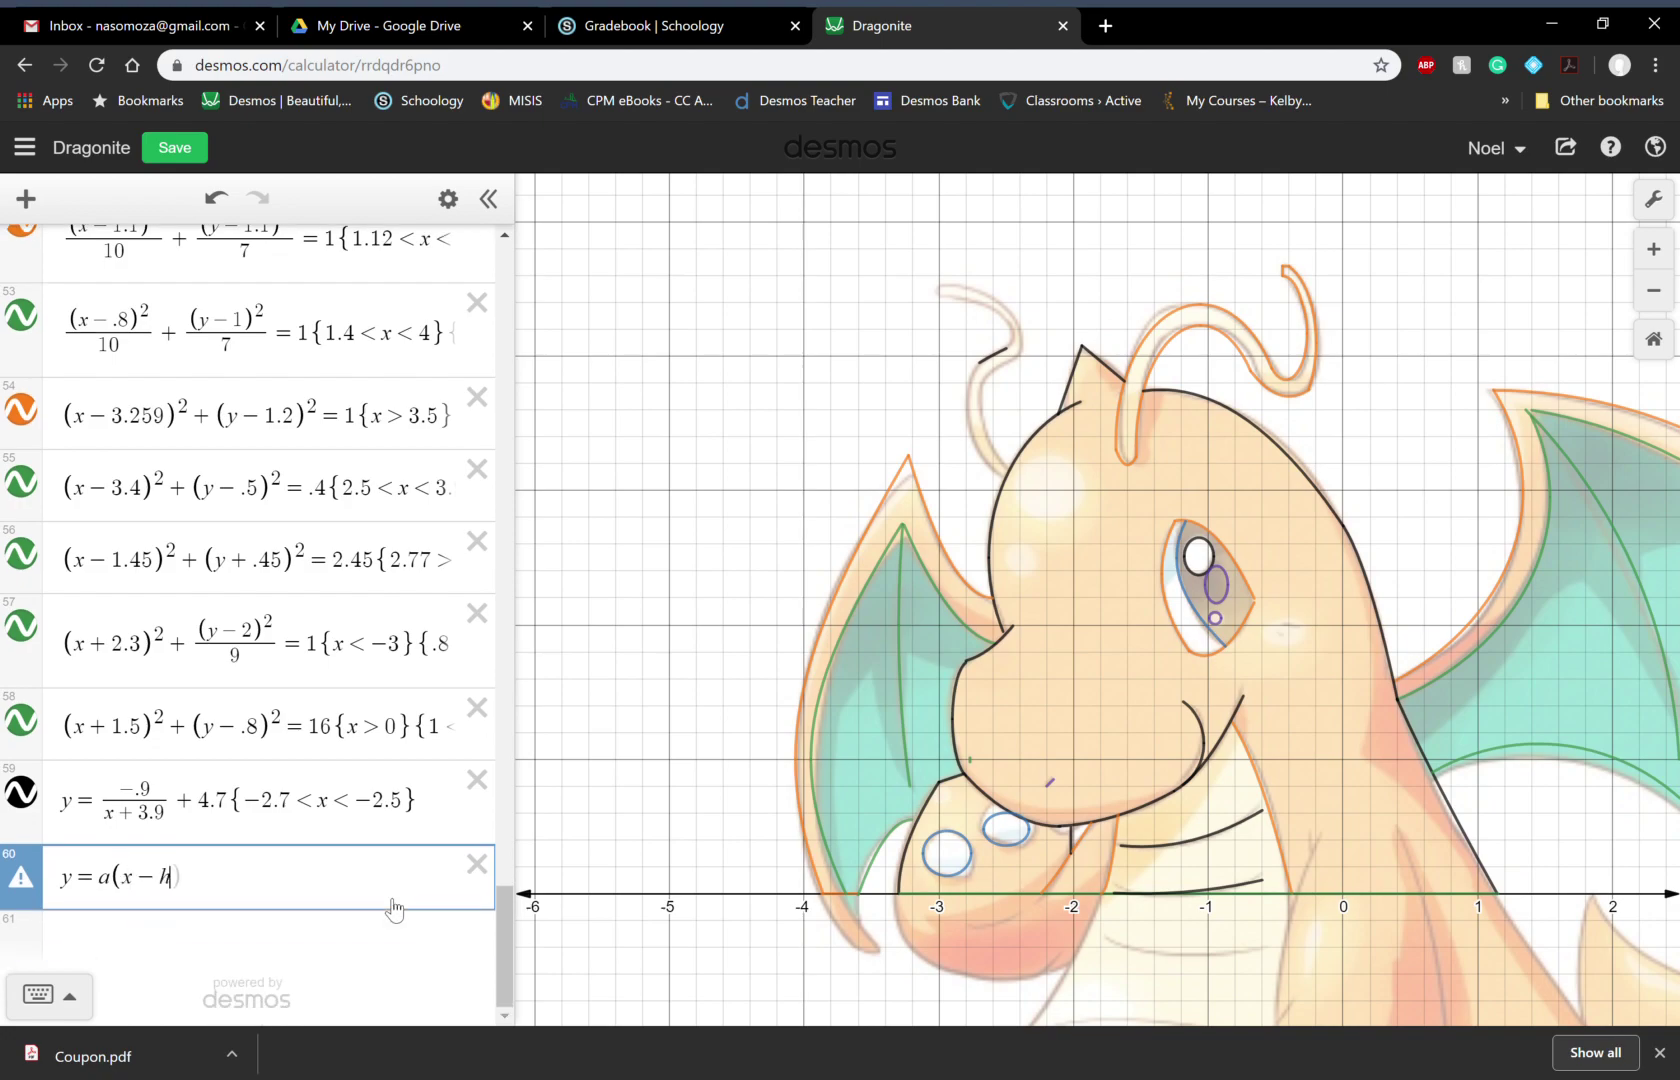
type("^2")
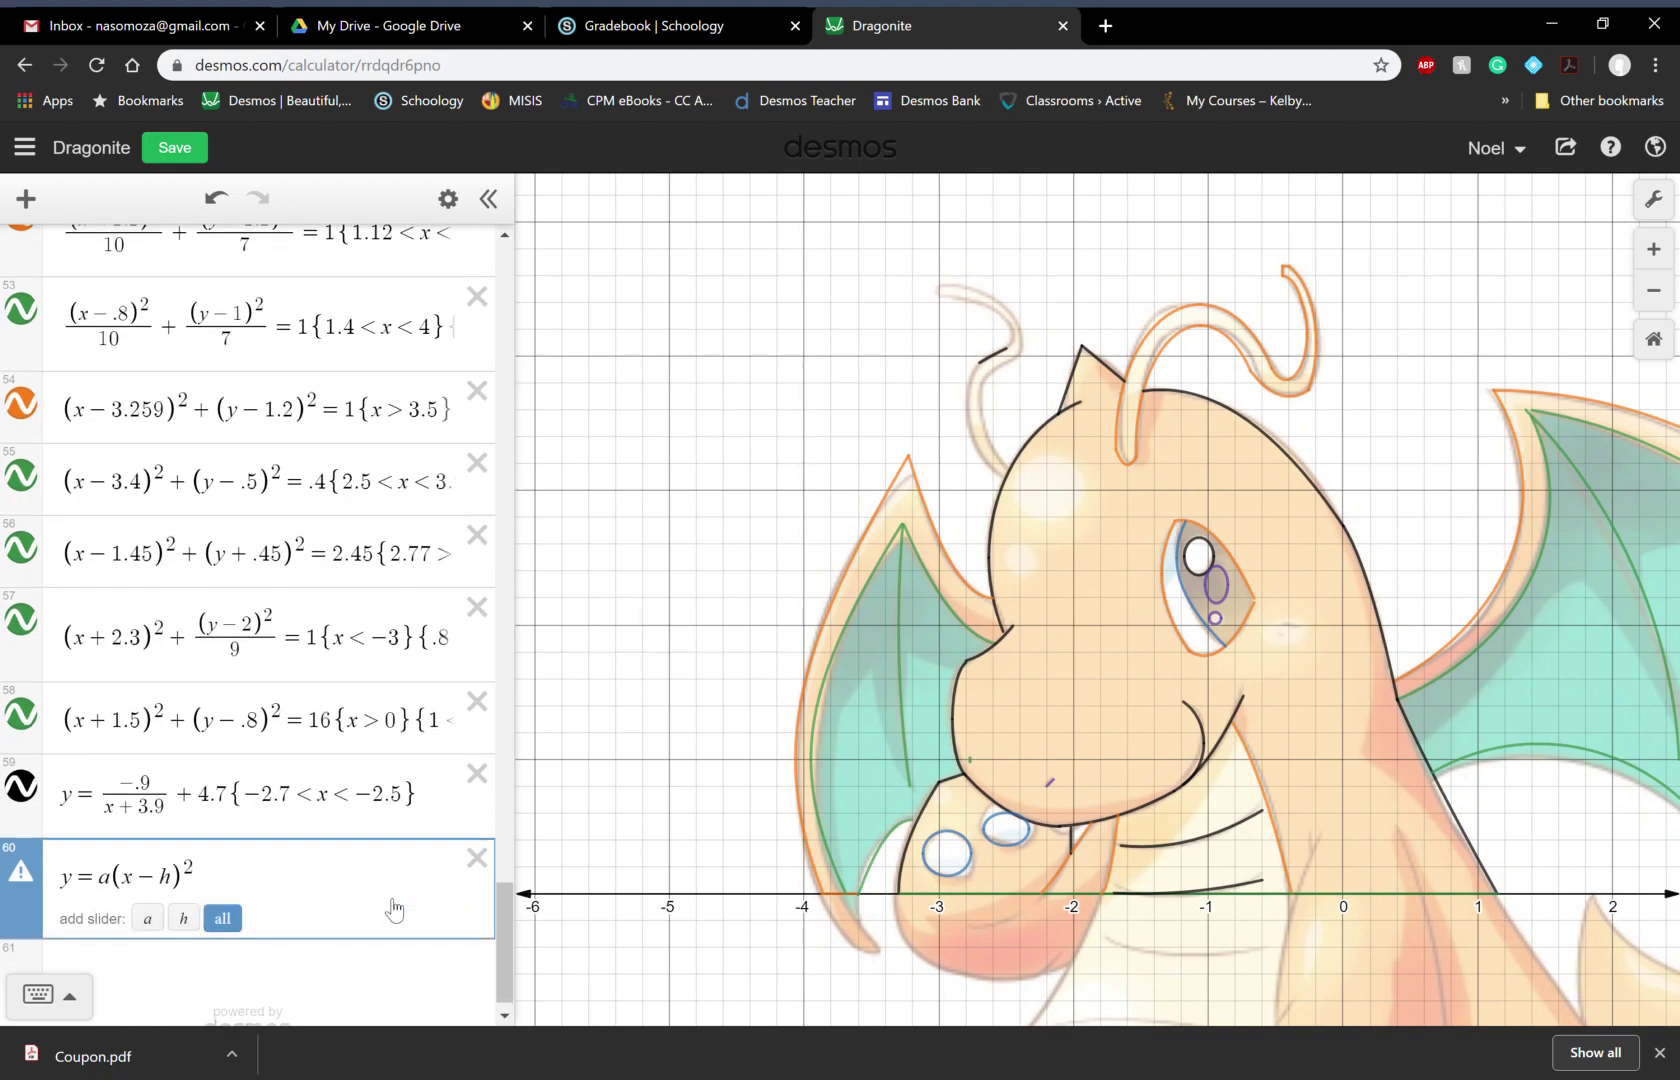
type("+k")
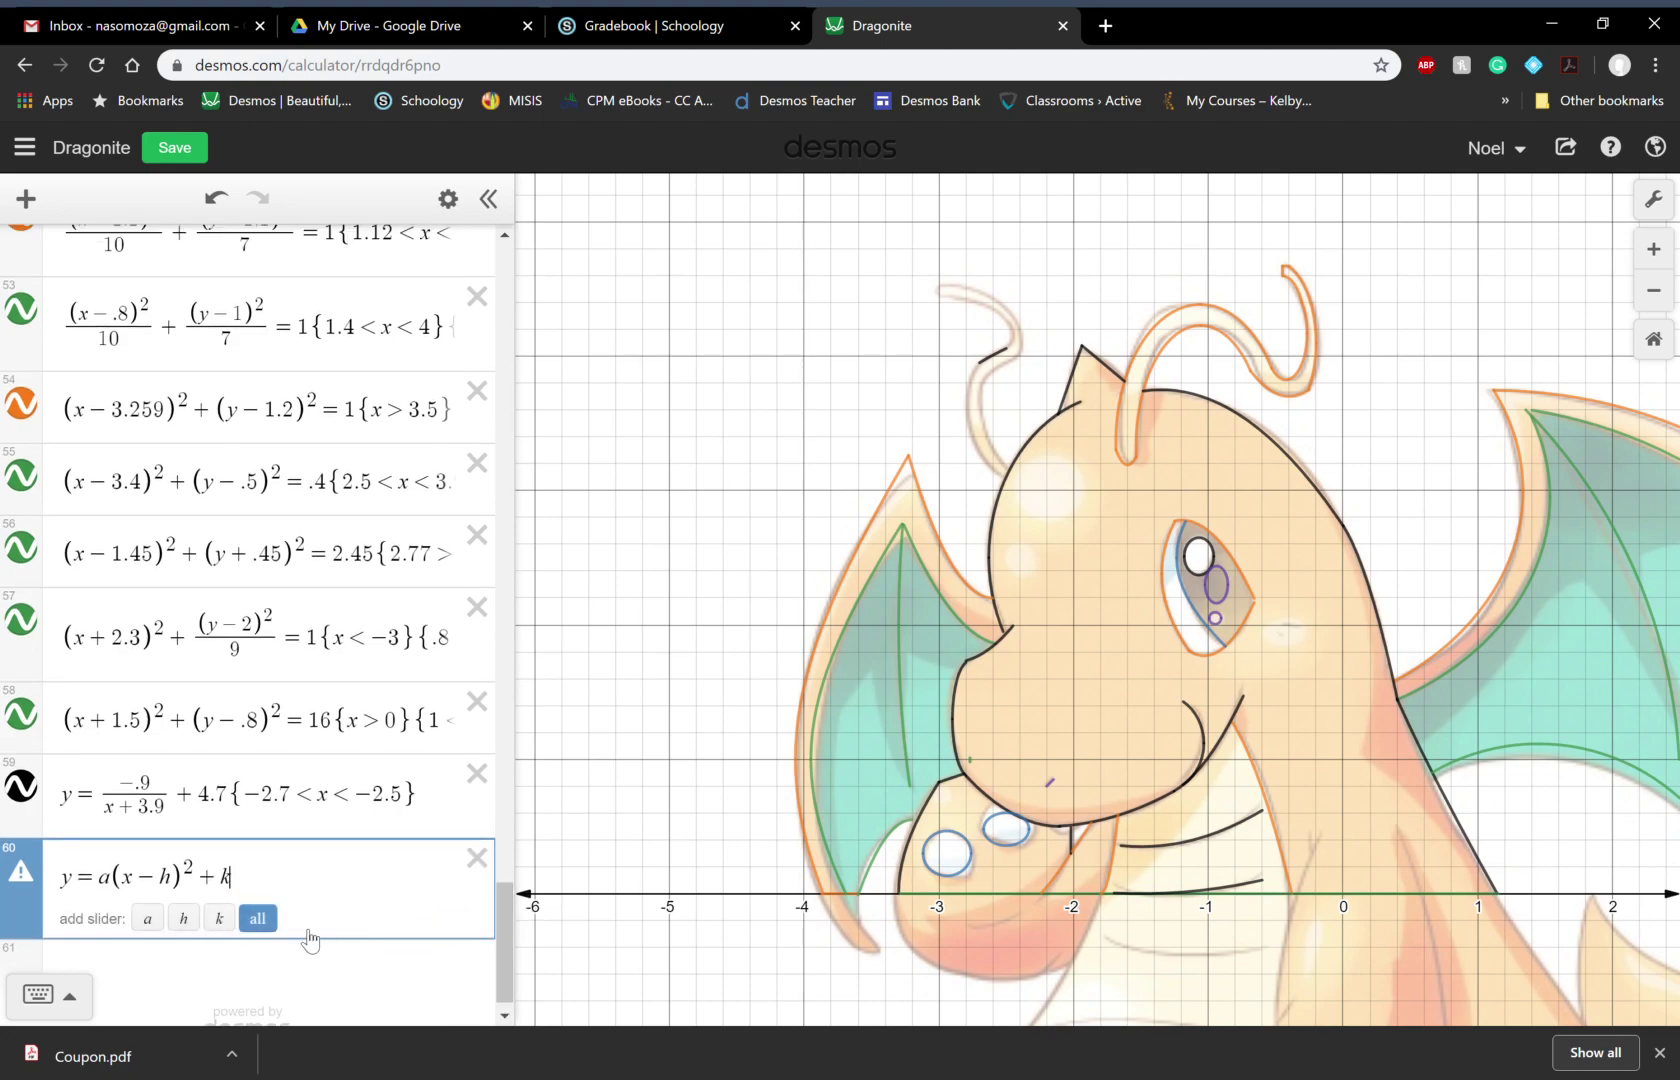
left_click(260, 921)
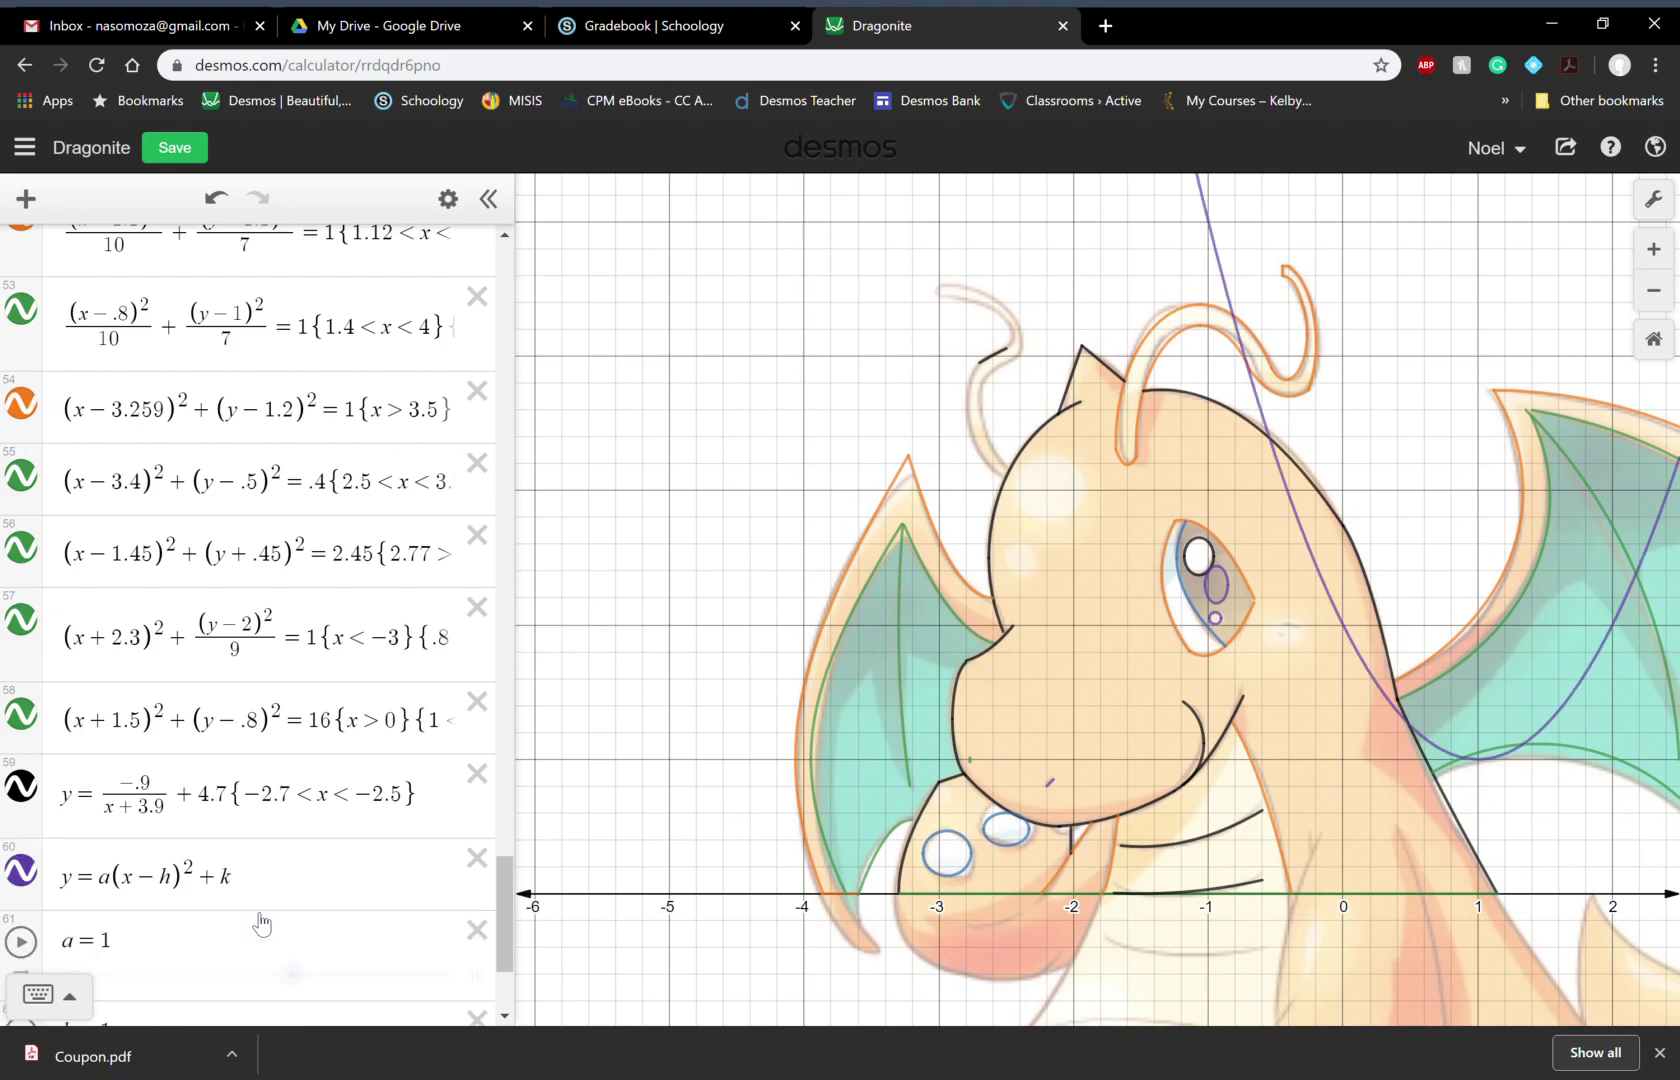
Step: Set the parabola's h slider to −1.1 so its vertex lines up horizontally with the middle of Dragonite's belly
scroll(505, 898, "up", 2)
scroll(505, 905, "down", 3)
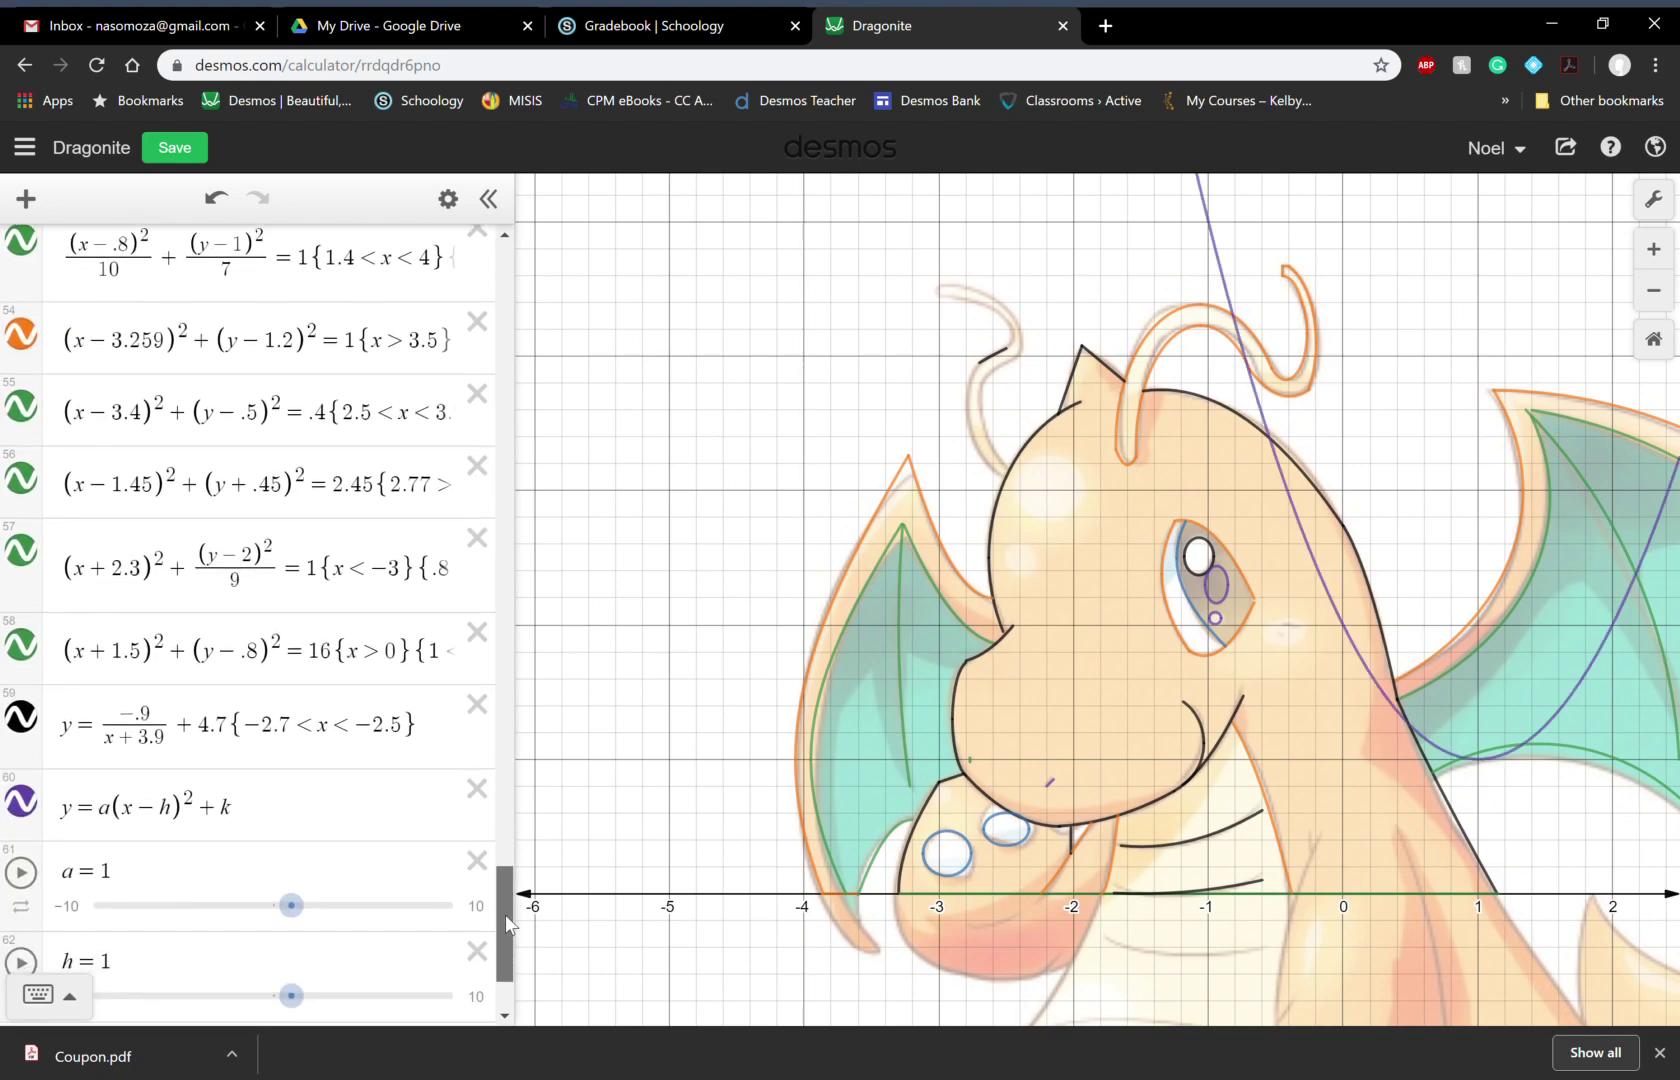
left_click(804, 683)
left_click_drag(776, 608, 544, 589)
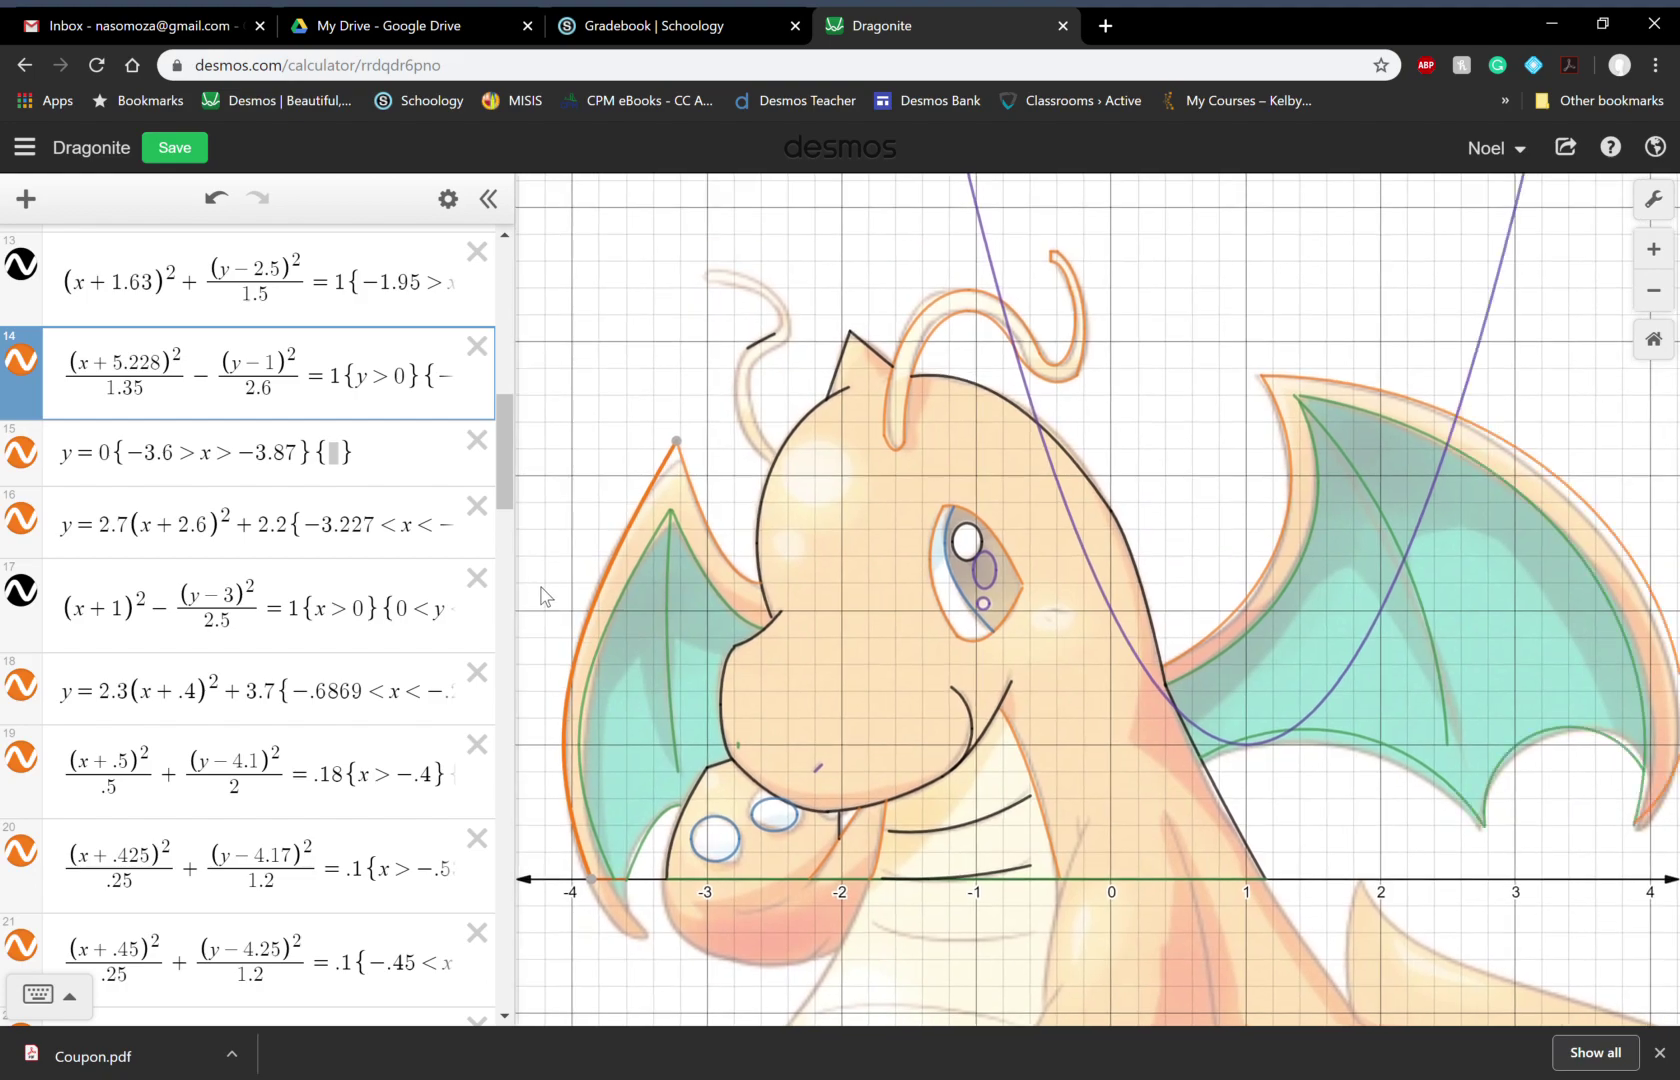
left_click_drag(501, 452, 526, 1048)
left_click_drag(1260, 515, 1333, 382)
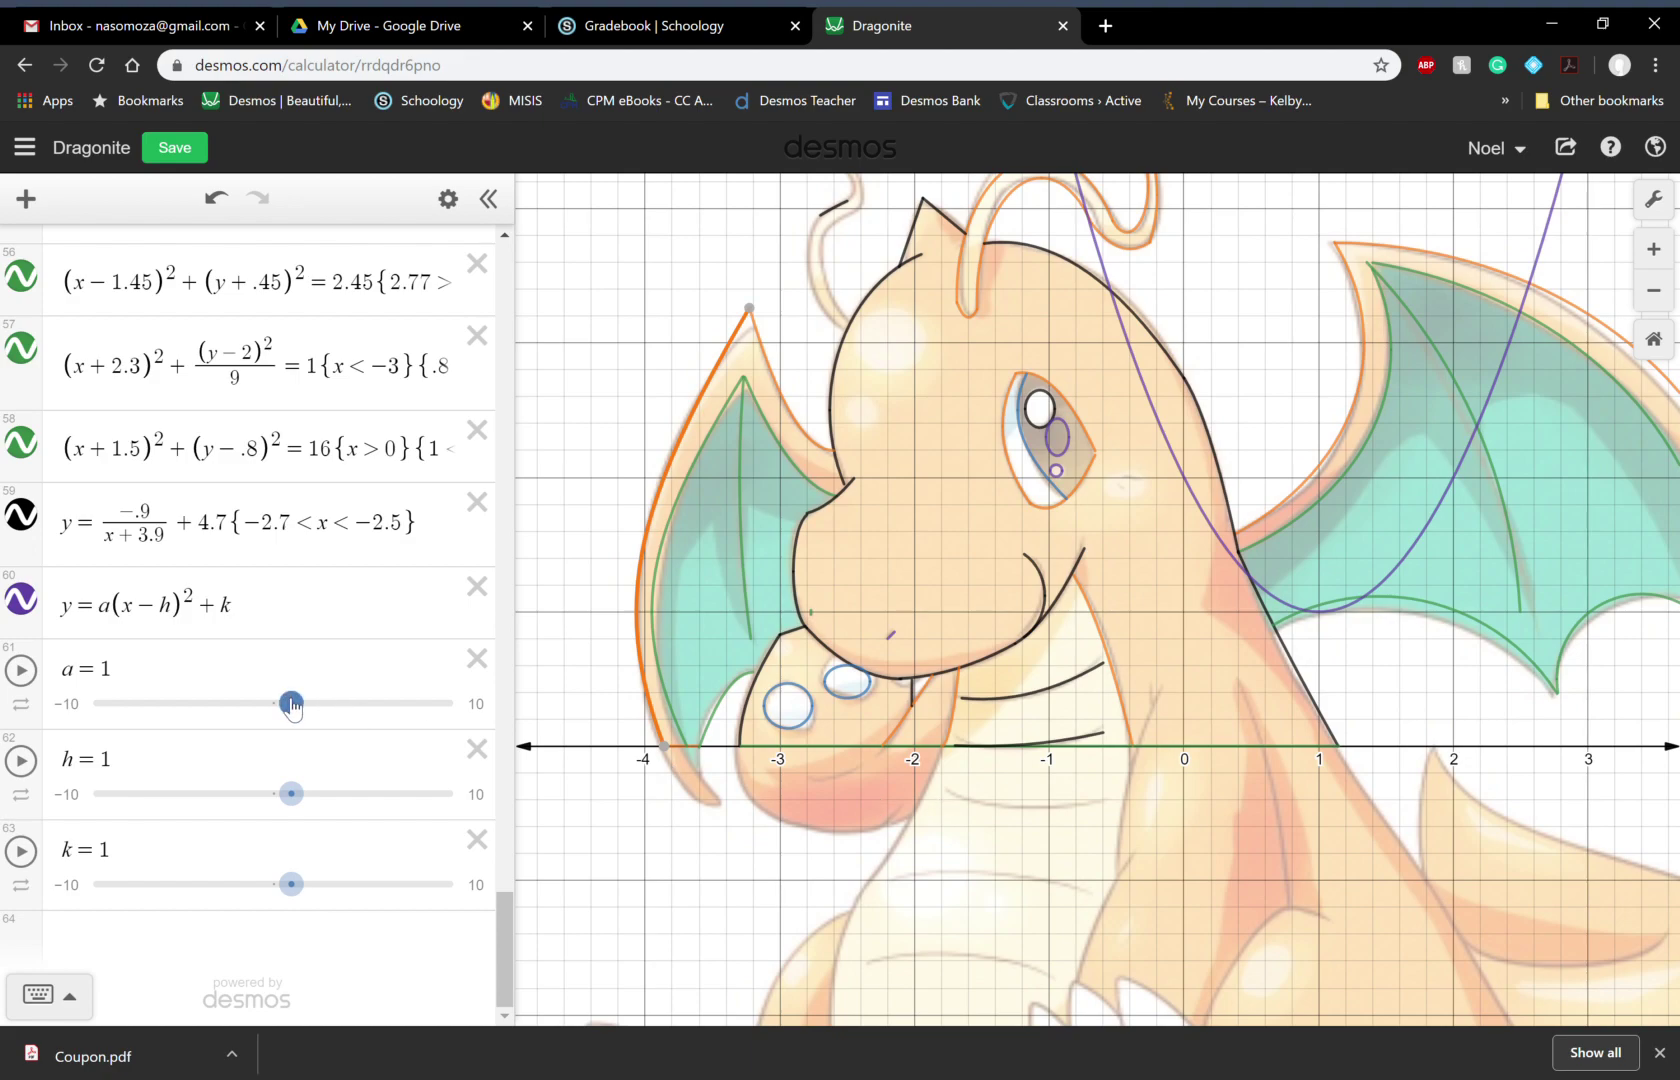
left_click_drag(295, 797, 262, 799)
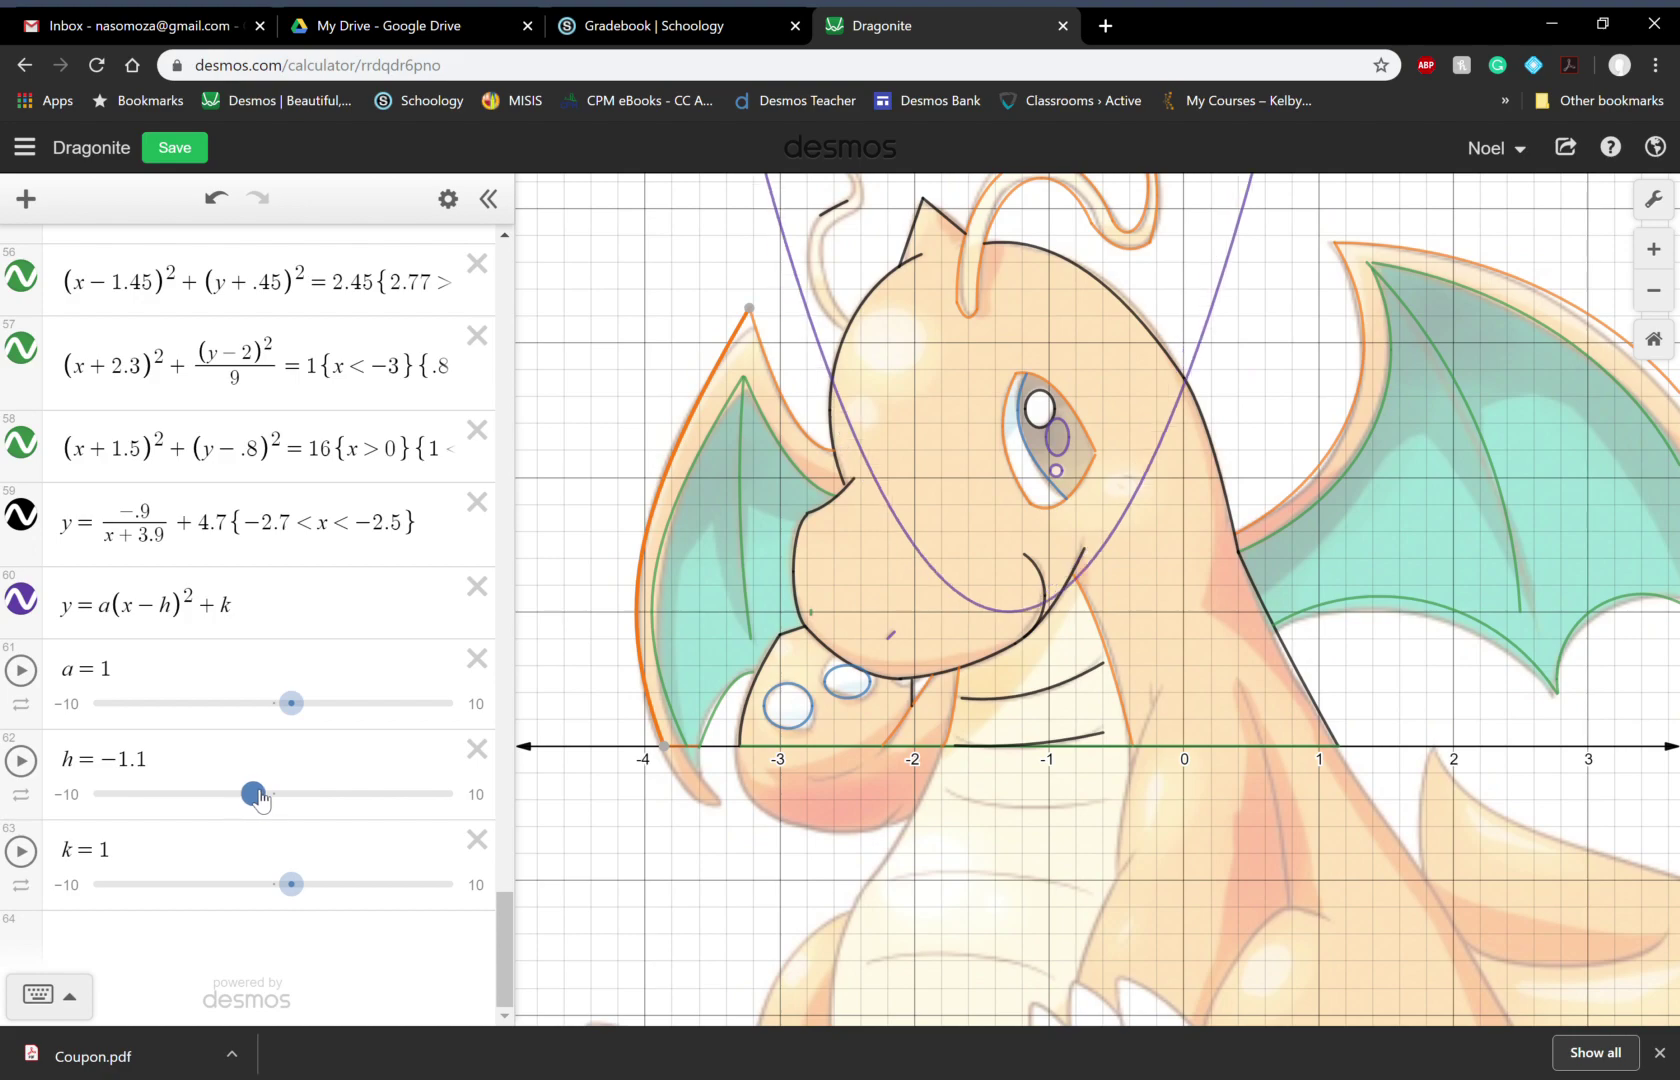
Step: Set k to −0.45 and a to 0.3 so the parabola follows the curved belly line just below the x-axis
mouse_move(300, 888)
left_mouse_down()
mouse_move(320, 888)
mouse_move(275, 896)
left_mouse_up()
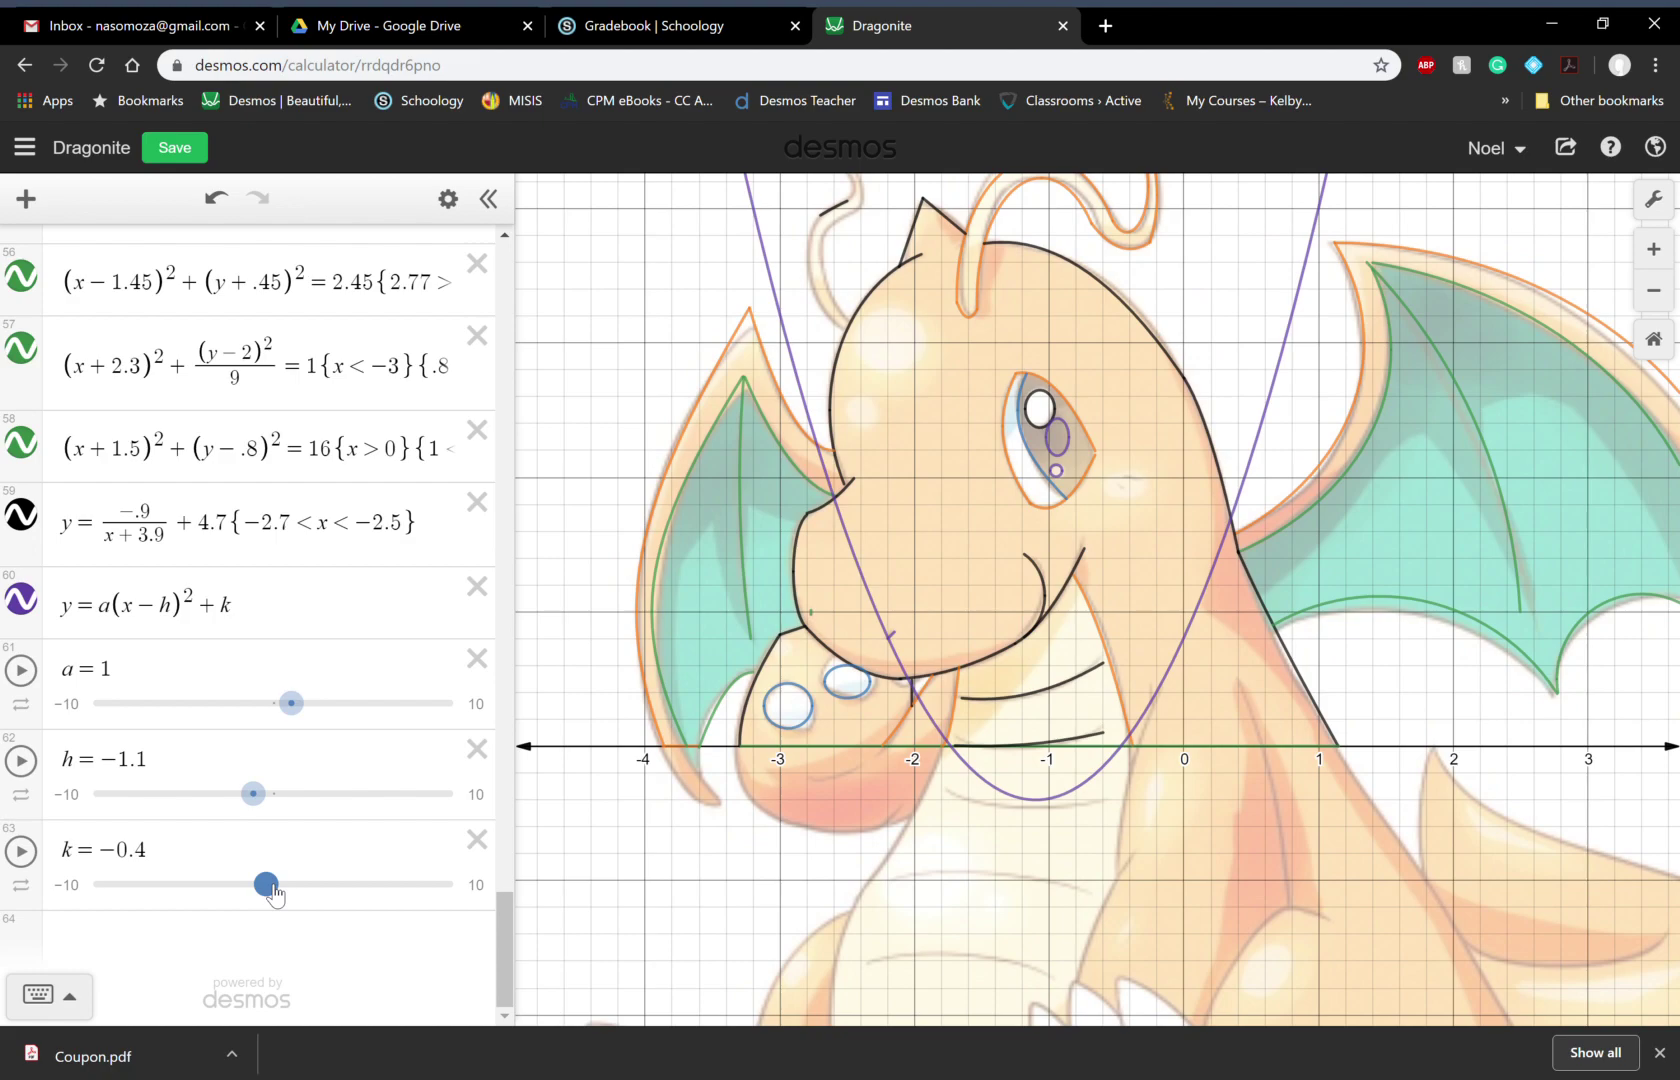
left_click(174, 868)
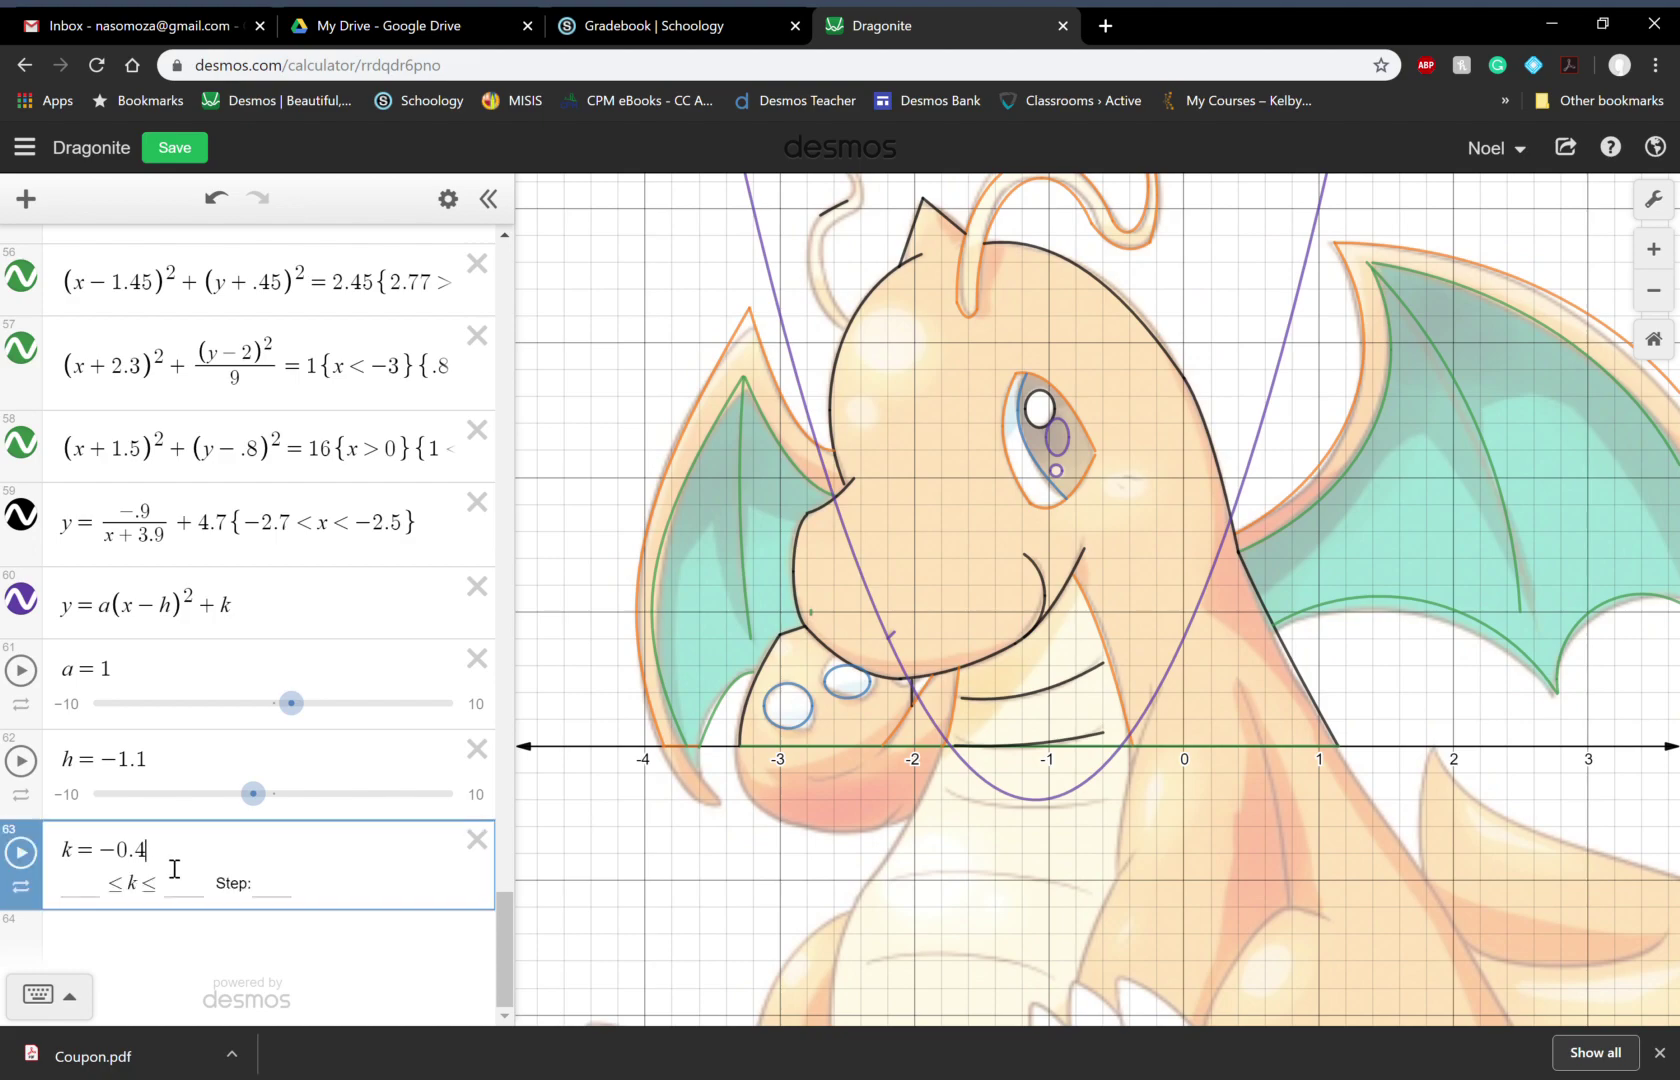
type("5")
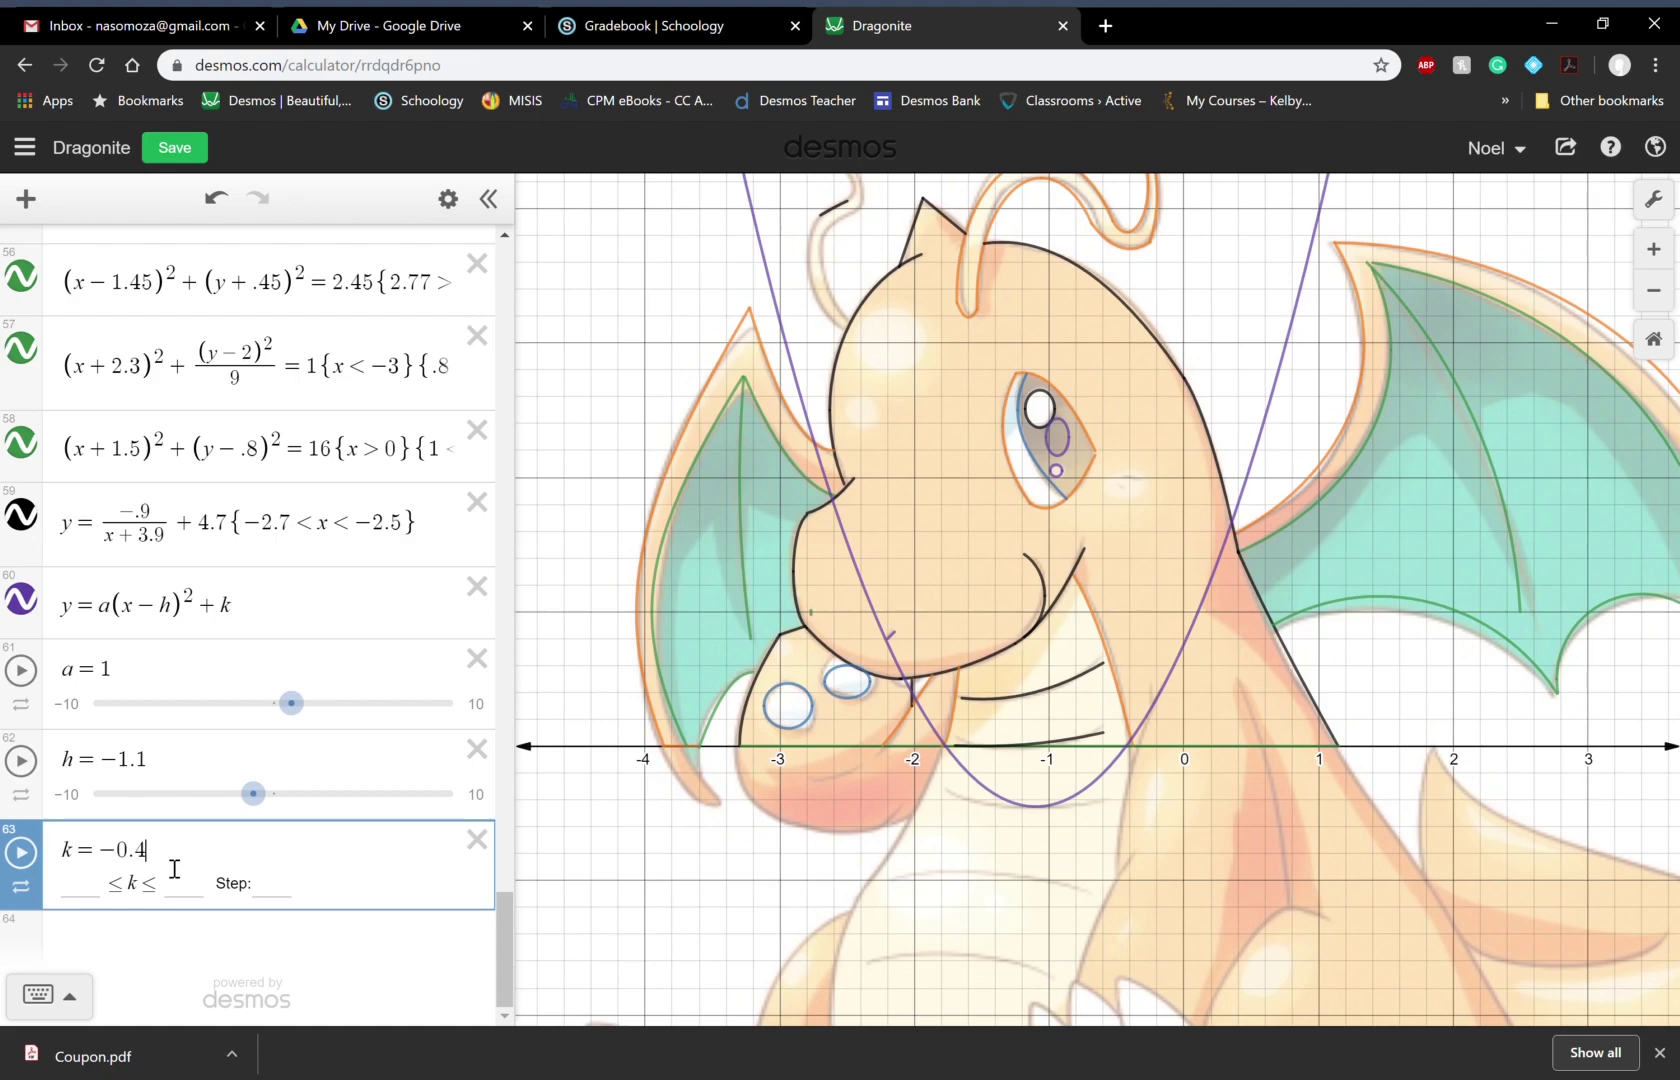
key("BackSpace")
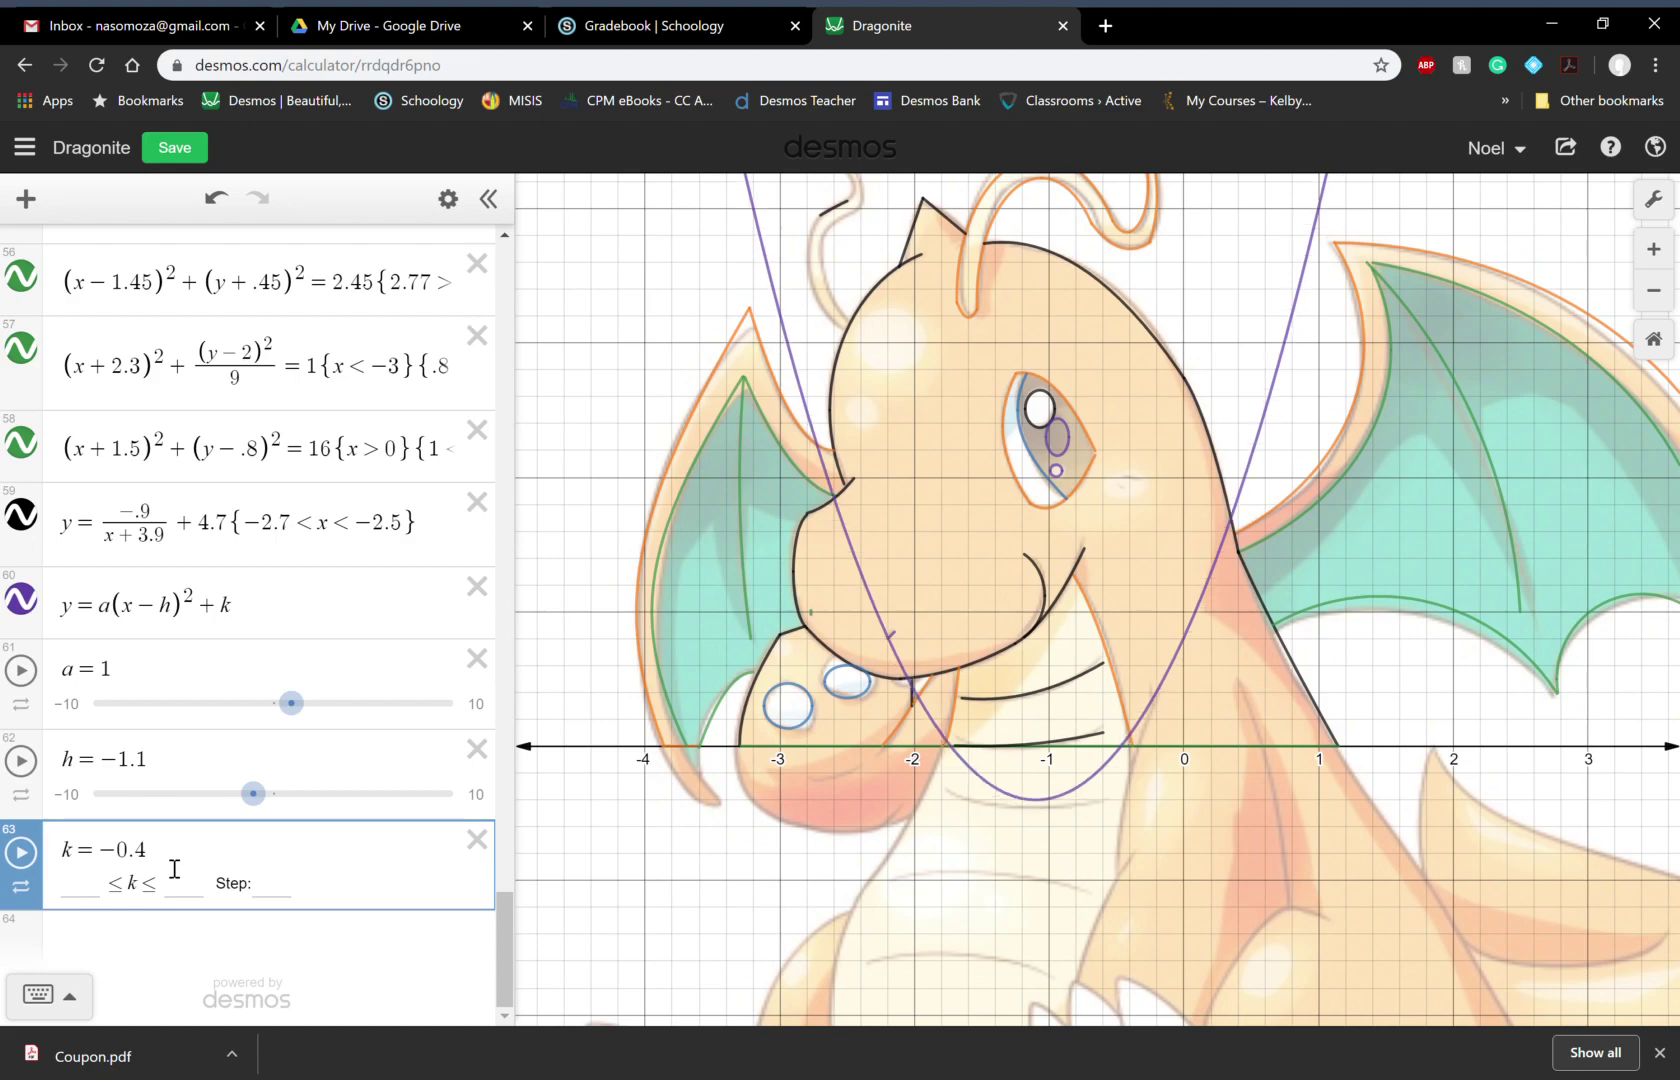
left_click(372, 936)
left_click_drag(285, 848, 287, 851)
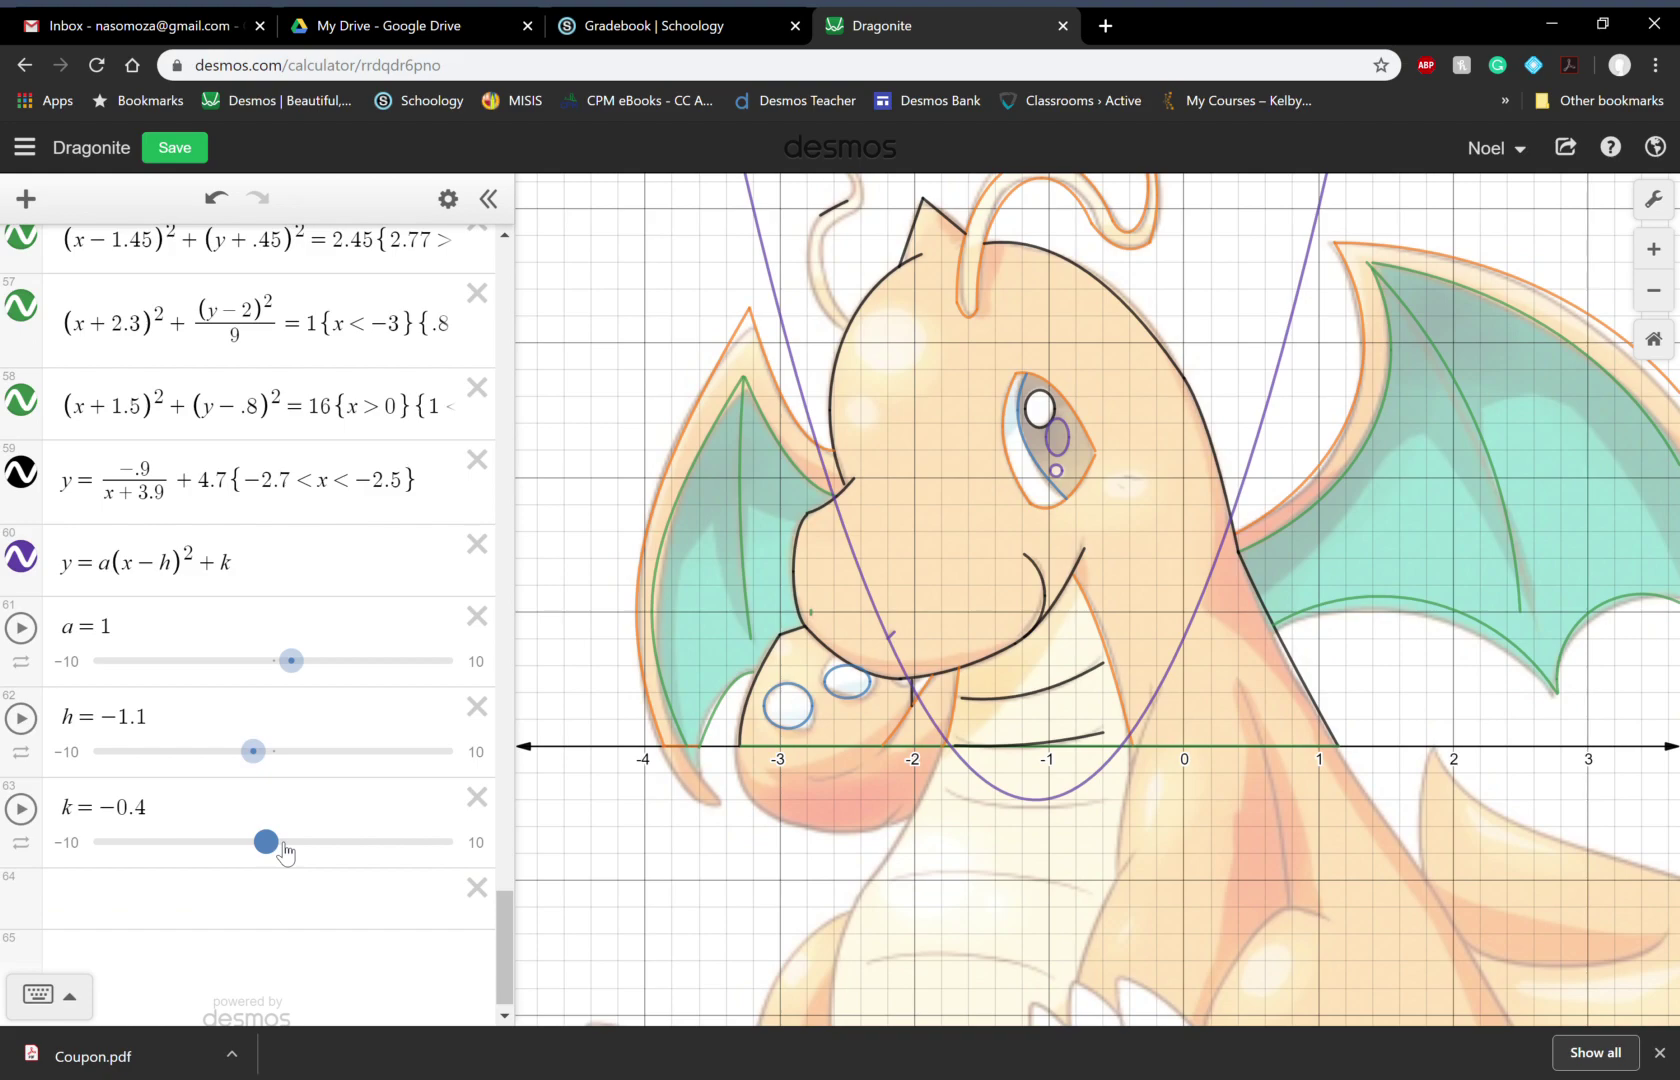
left_click(213, 823)
type("5")
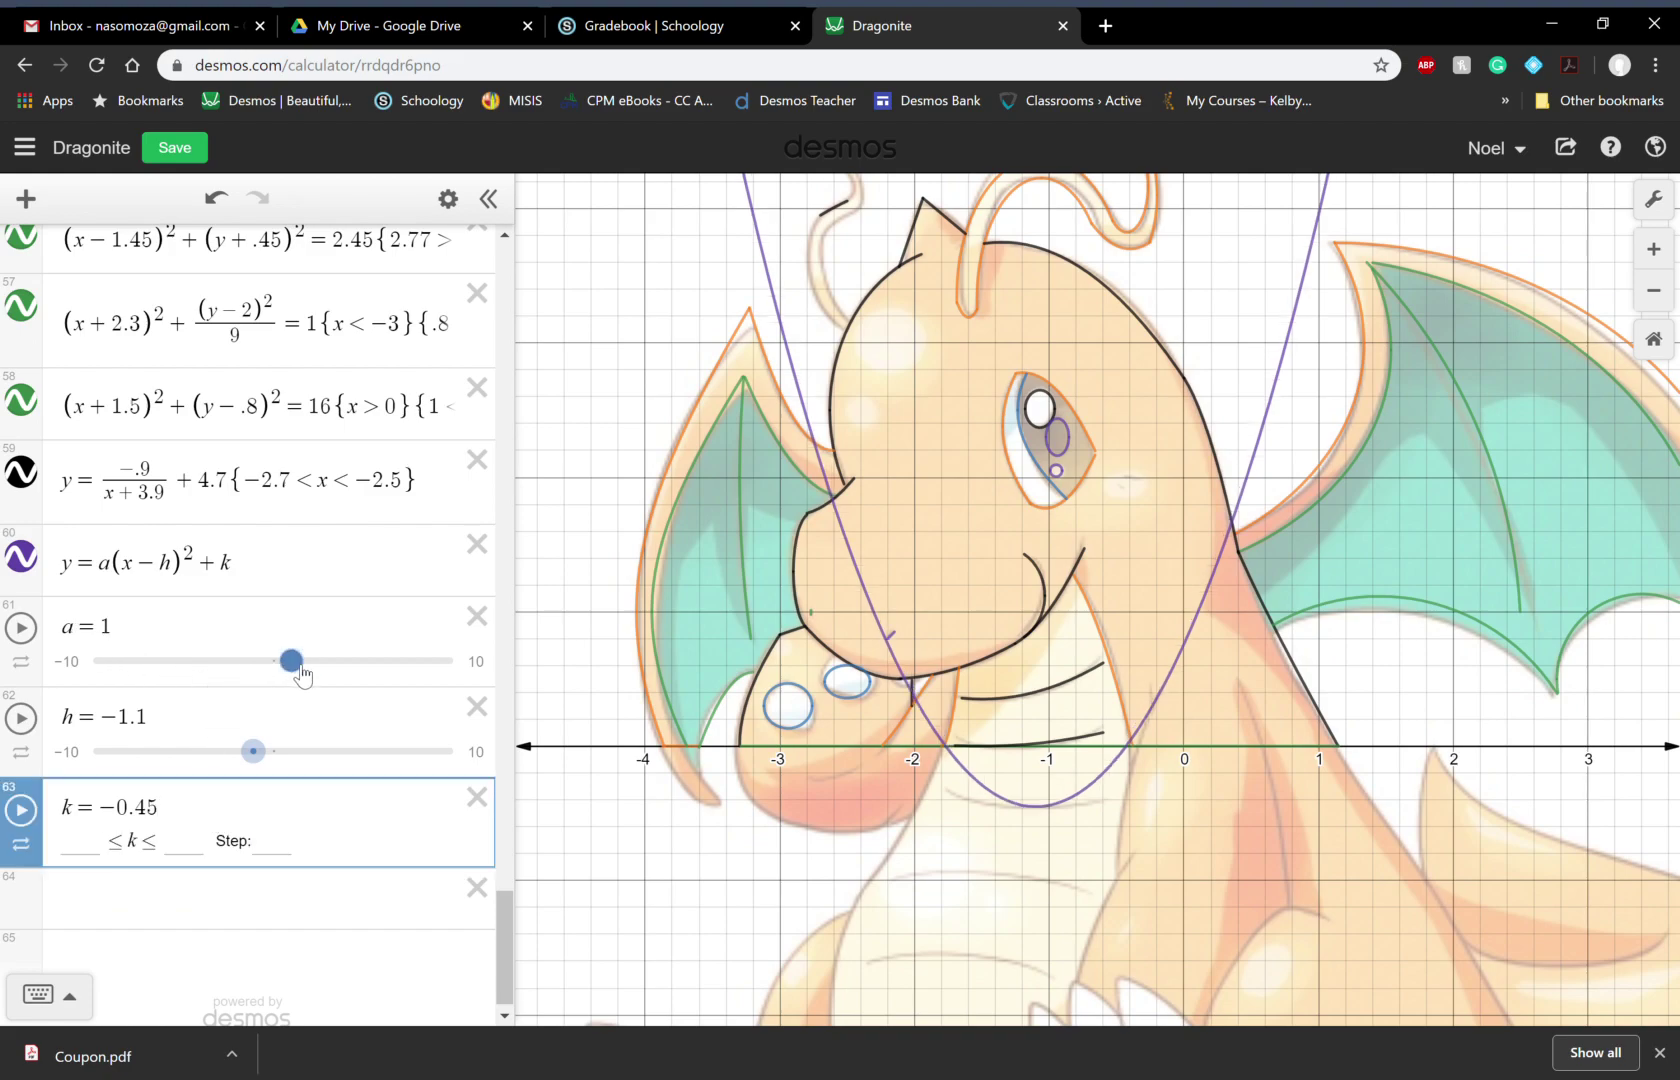
left_click_drag(302, 676, 290, 675)
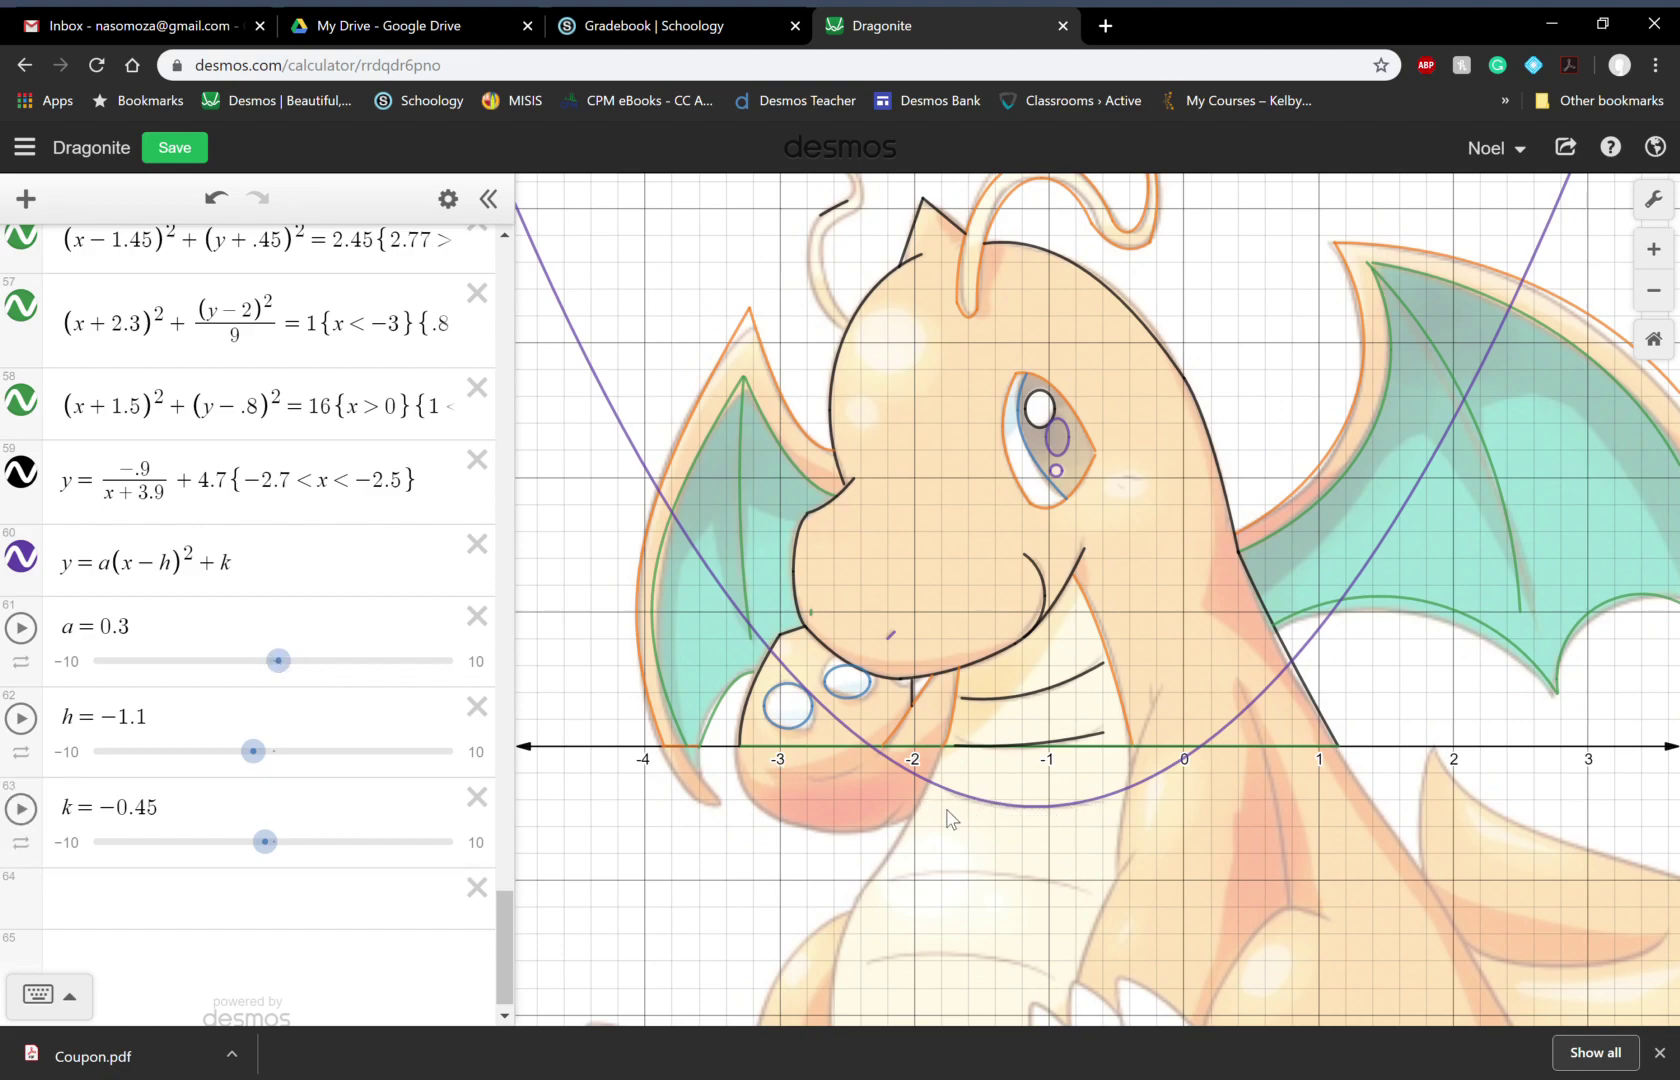
Step: Replace a with .3 and −h with +1.1 in the parabola's equation
left_click(117, 578)
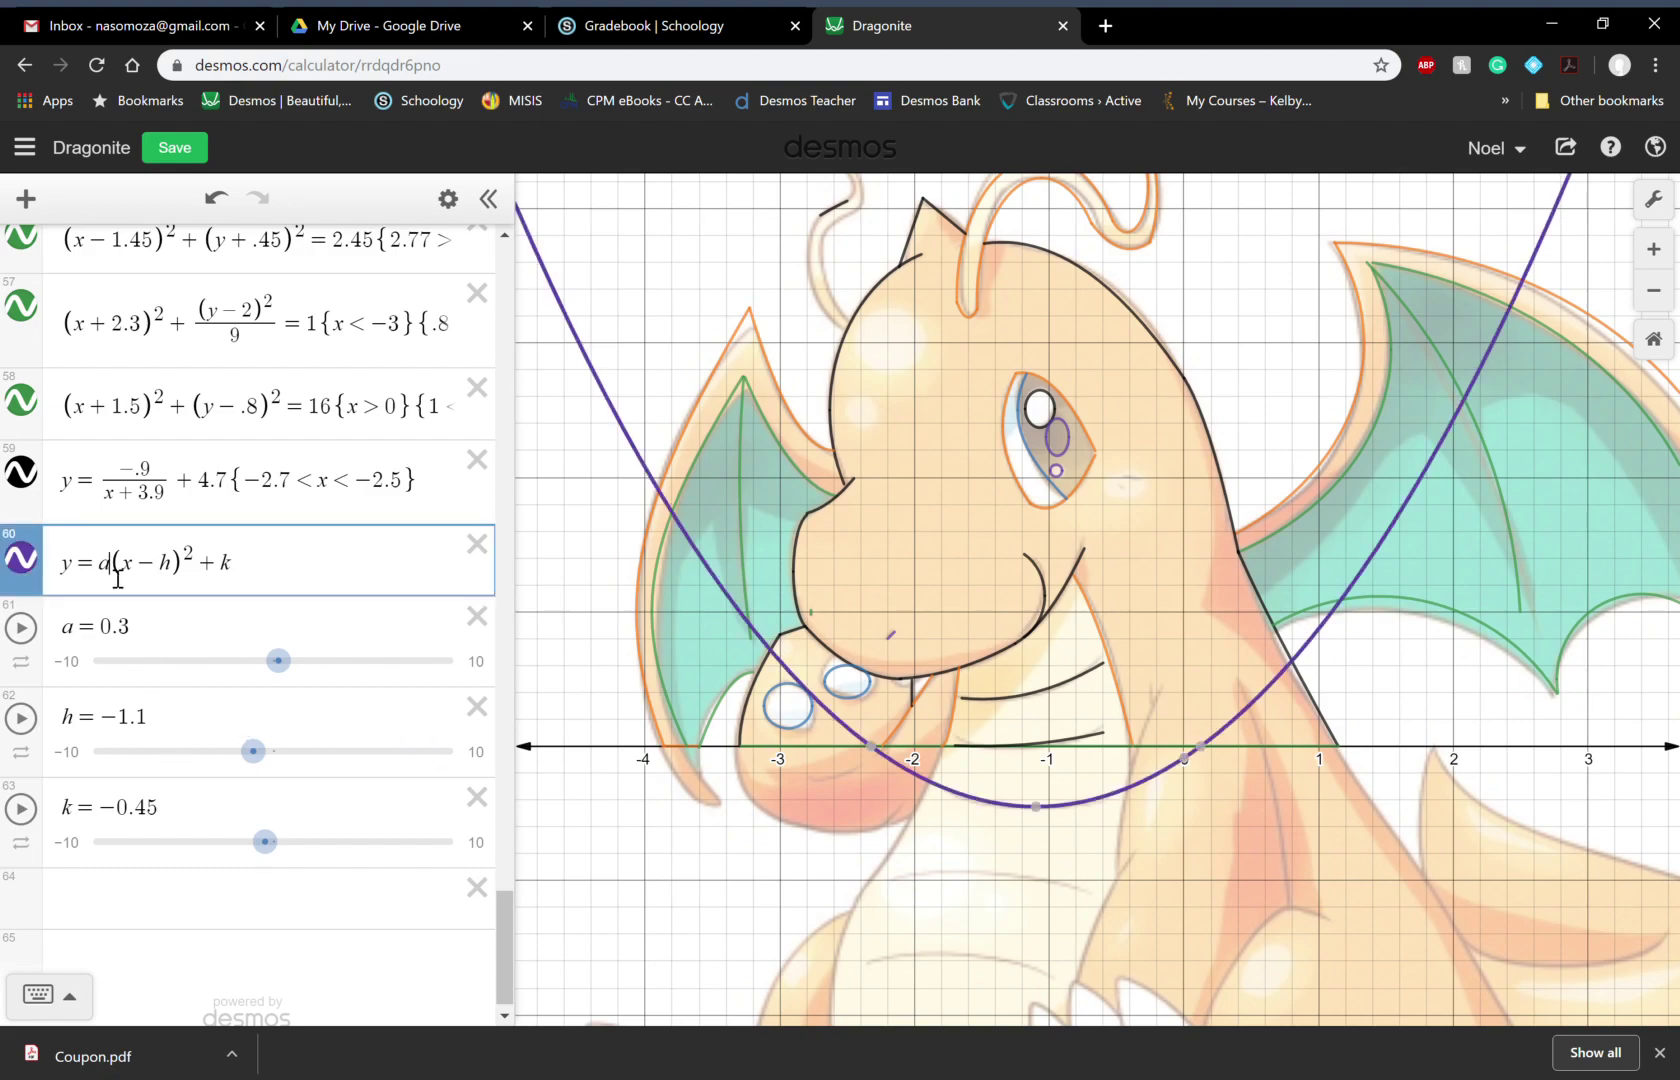
type(".3")
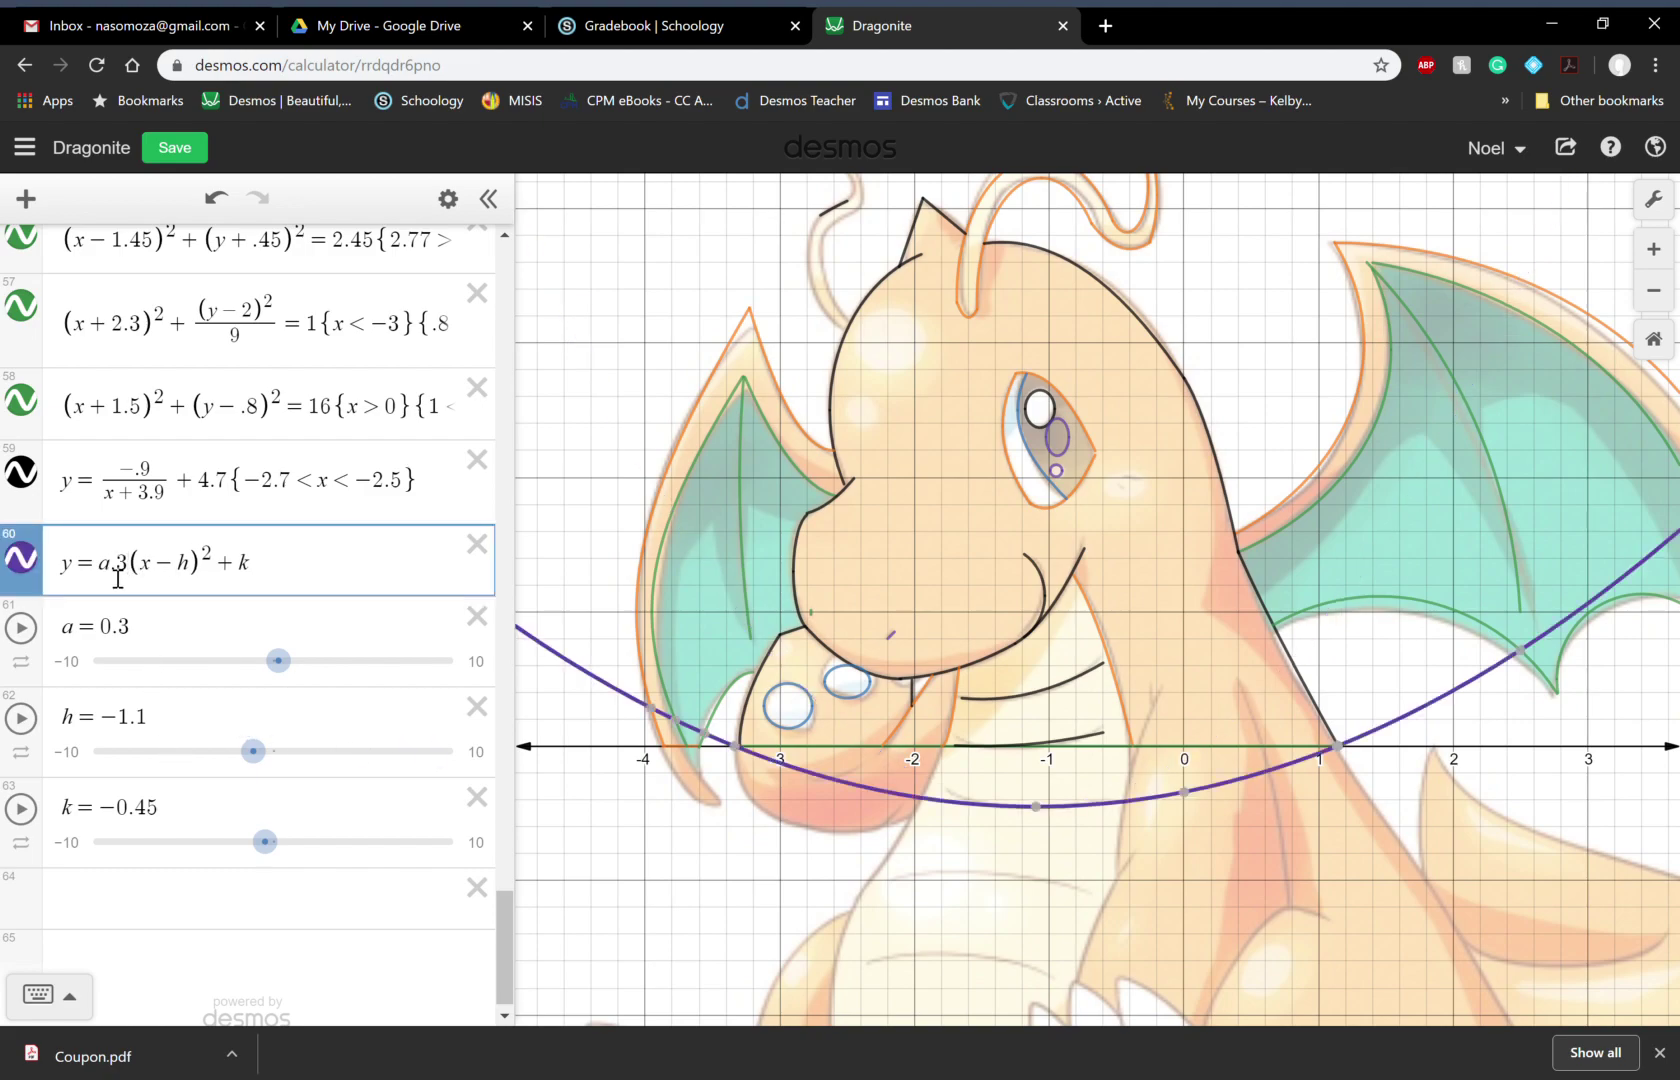
key("BackSpace")
key("Right")
key("Right")
key("Right")
key("Right")
key("Right")
key("Right")
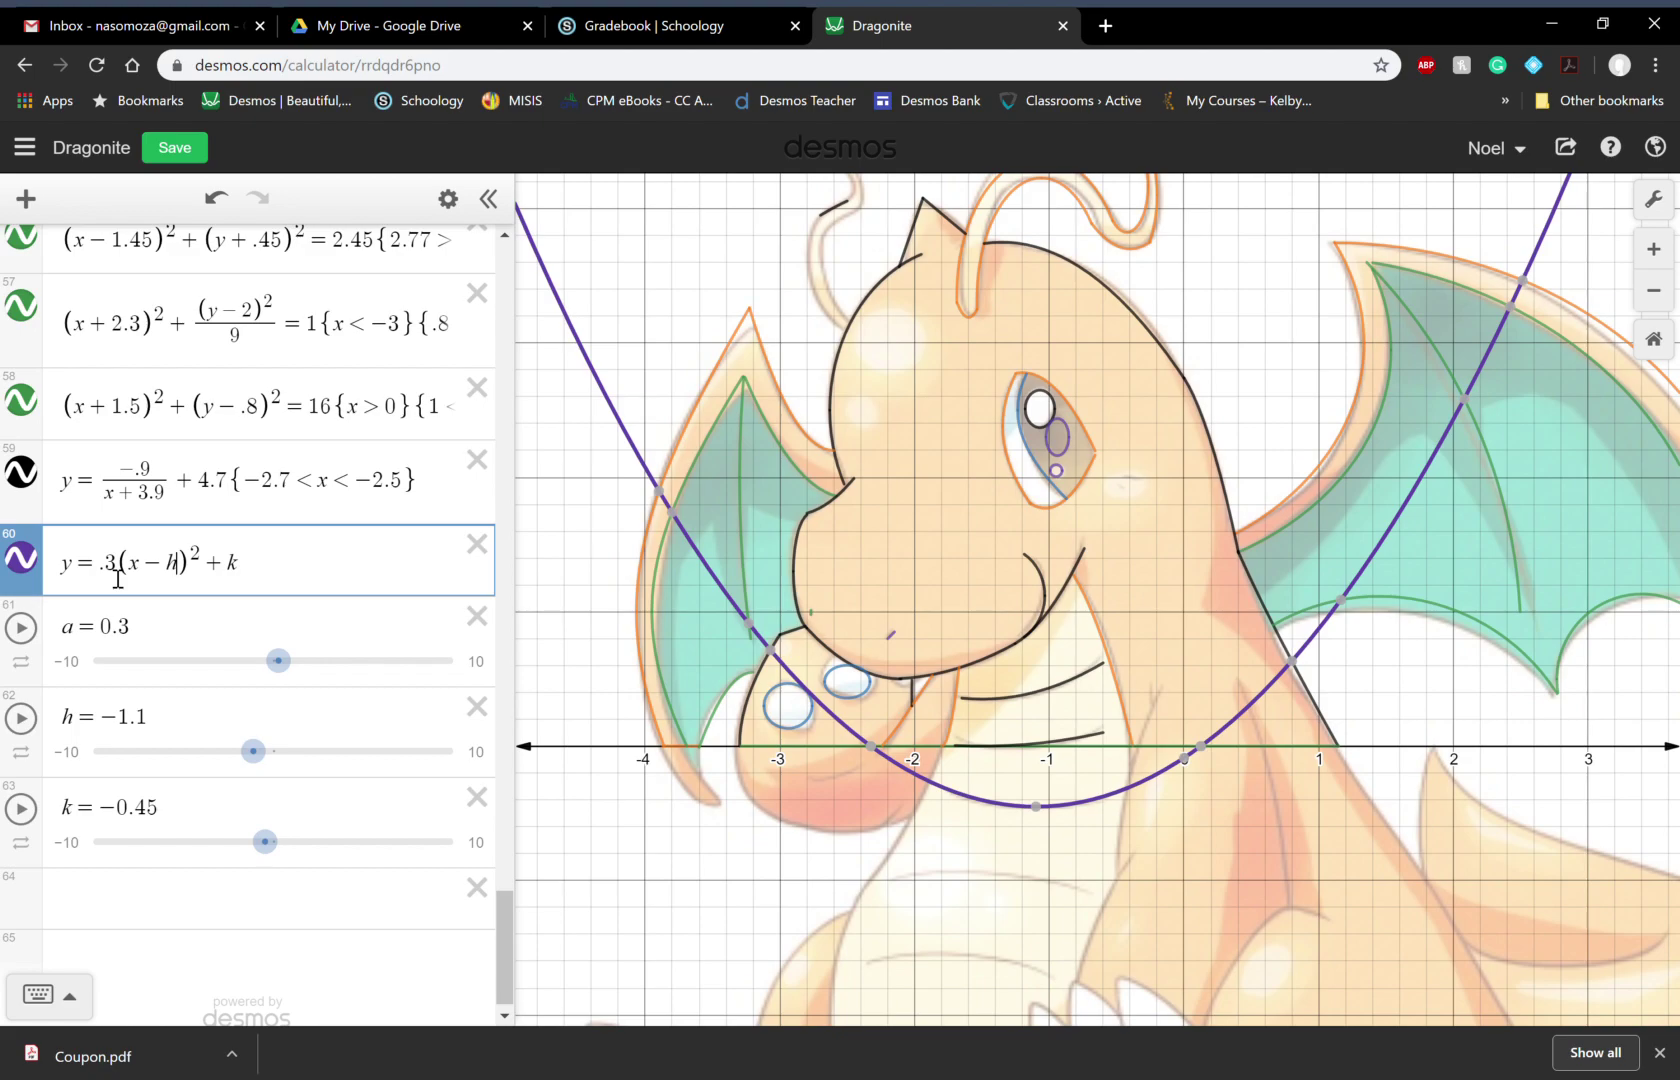
key("BackSpace")
key("BackSpace")
type("+1.1")
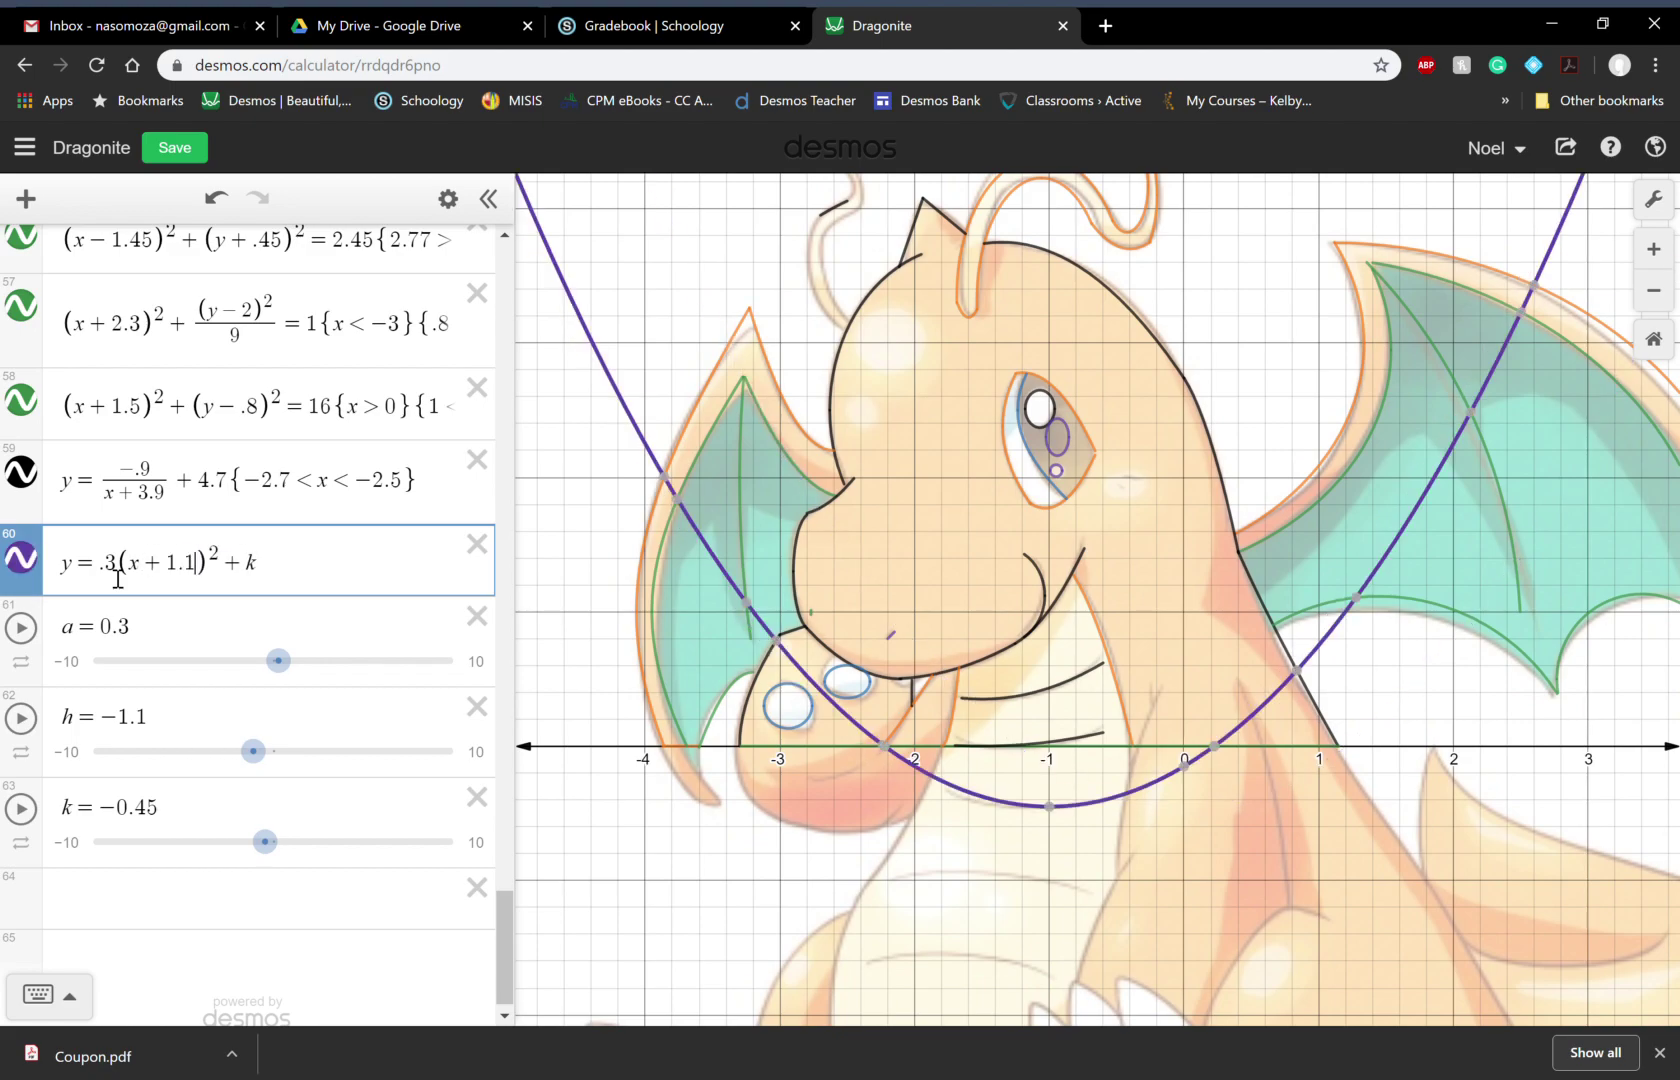
Step: Replace + k with − .45 so the parabola reads y = .3(x + 1.1)² − .45
key("Right")
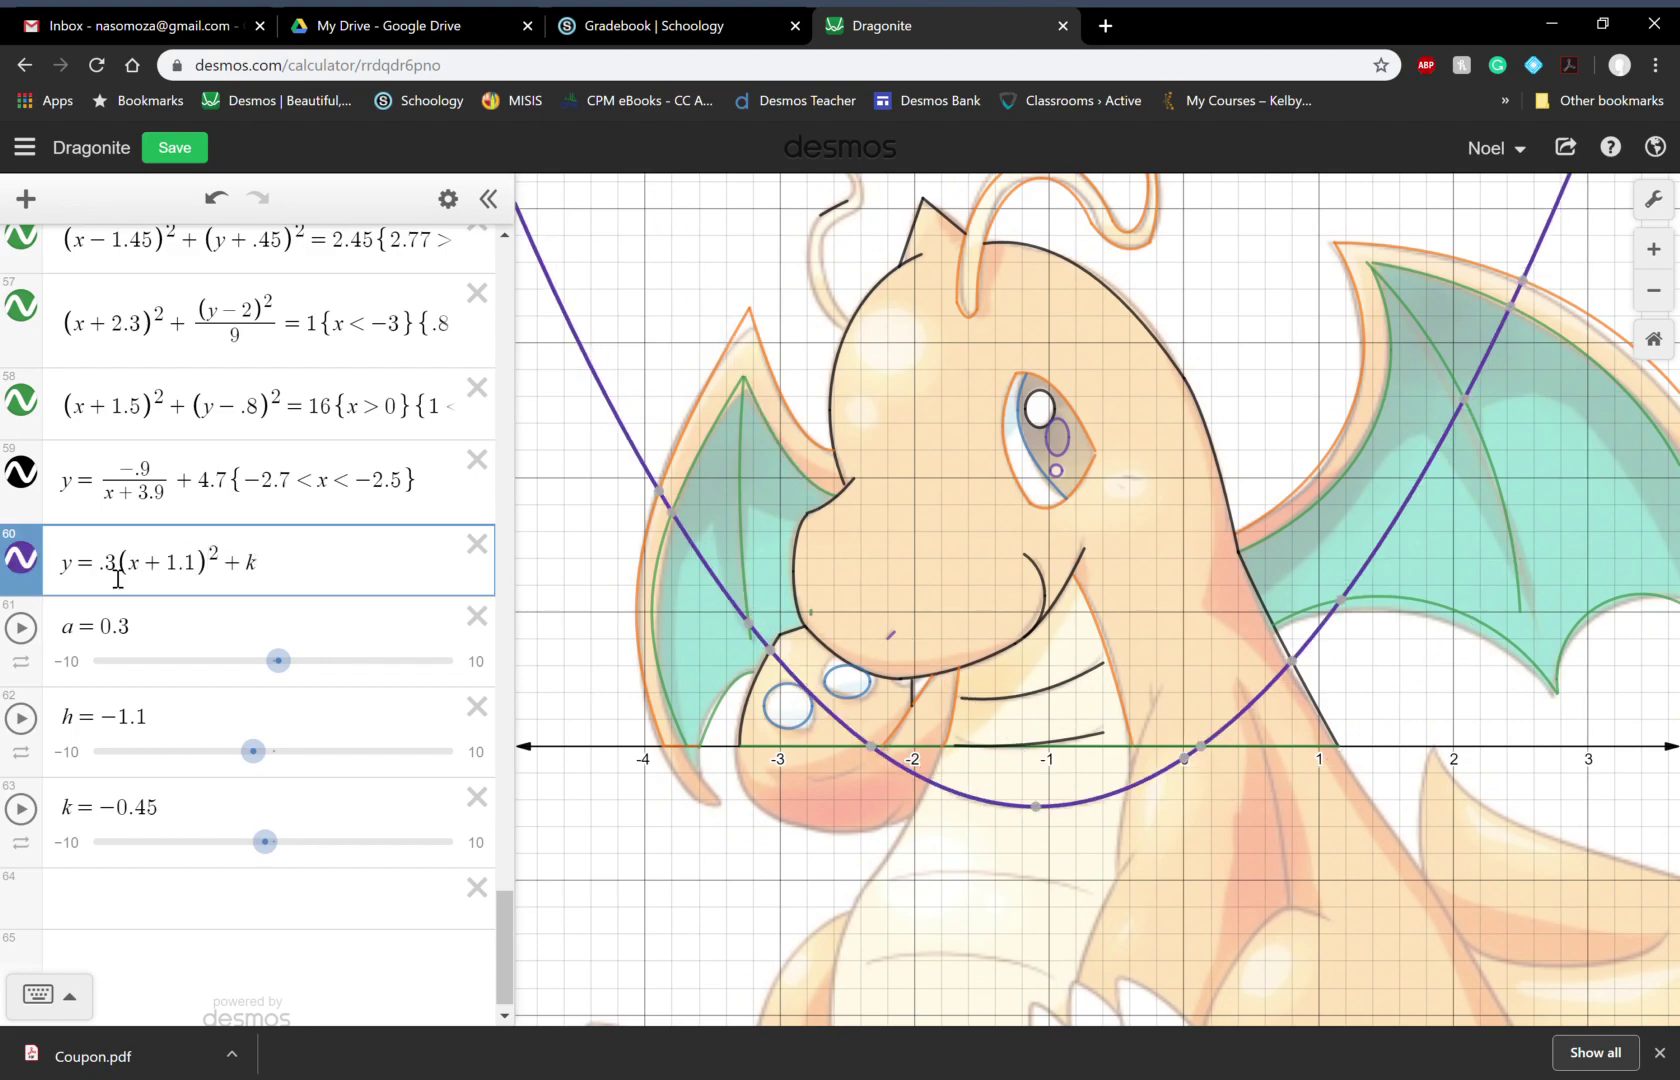
key("BackSpace")
key("BackSpace")
type("- ")
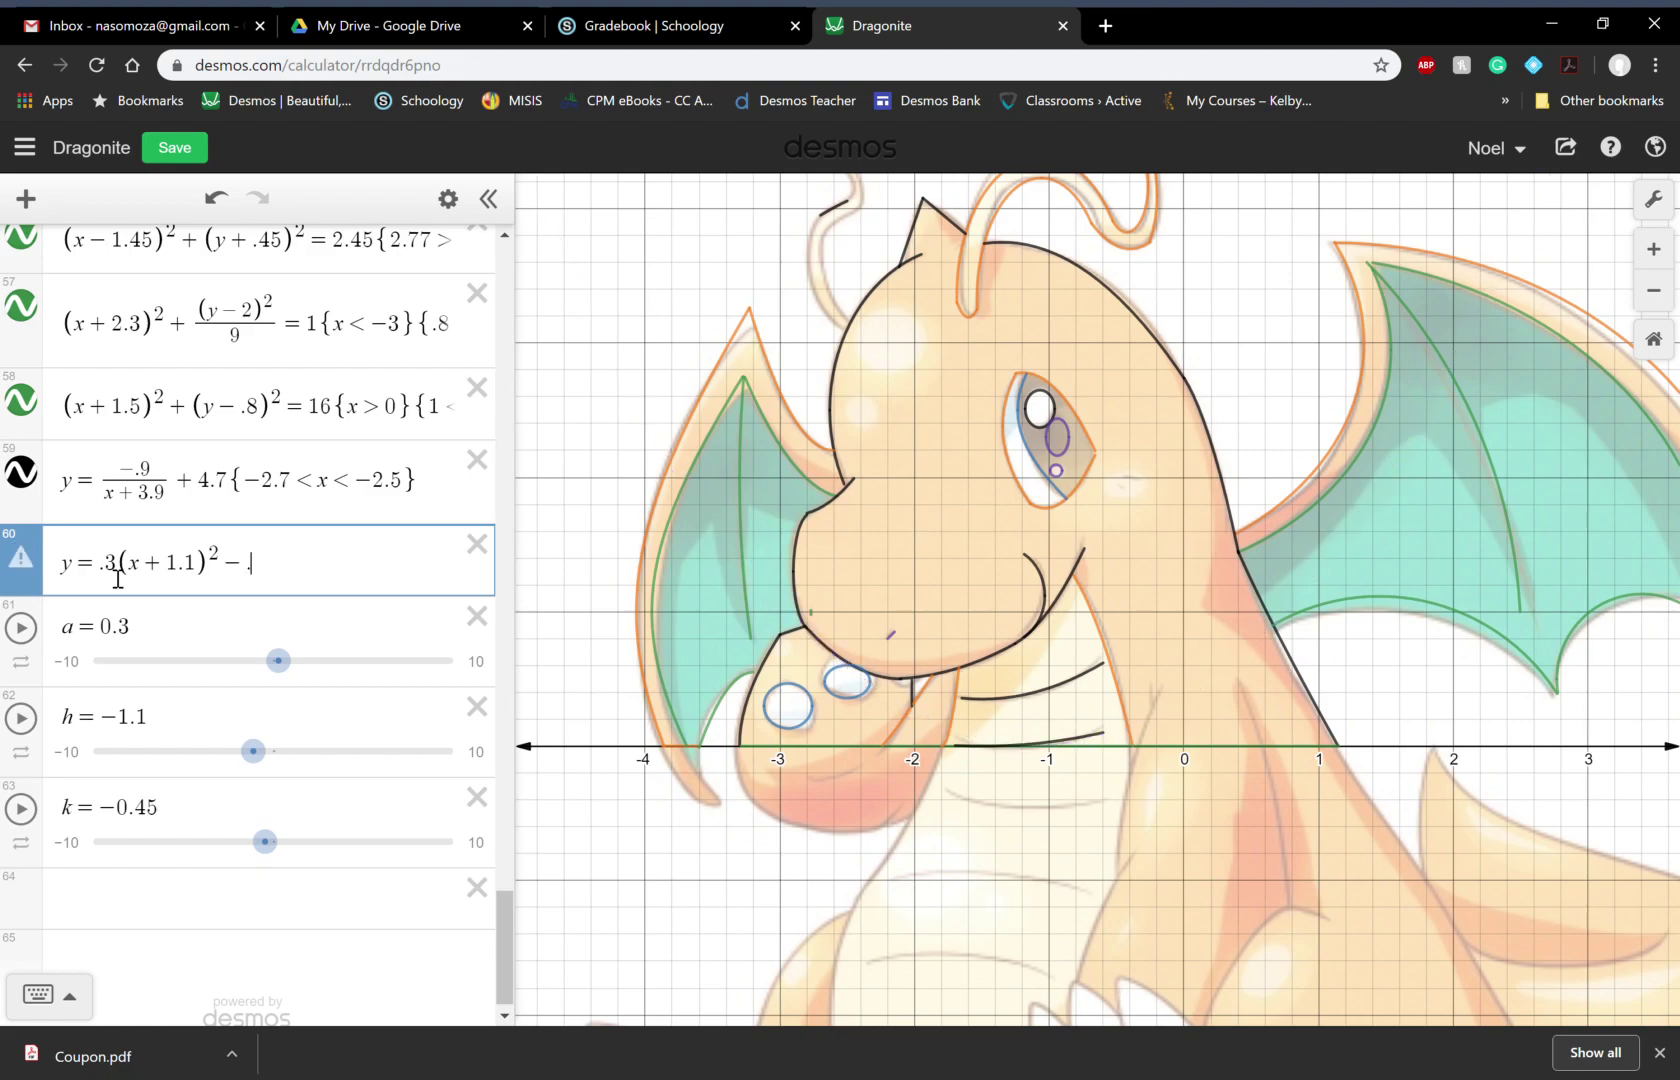
type(".45")
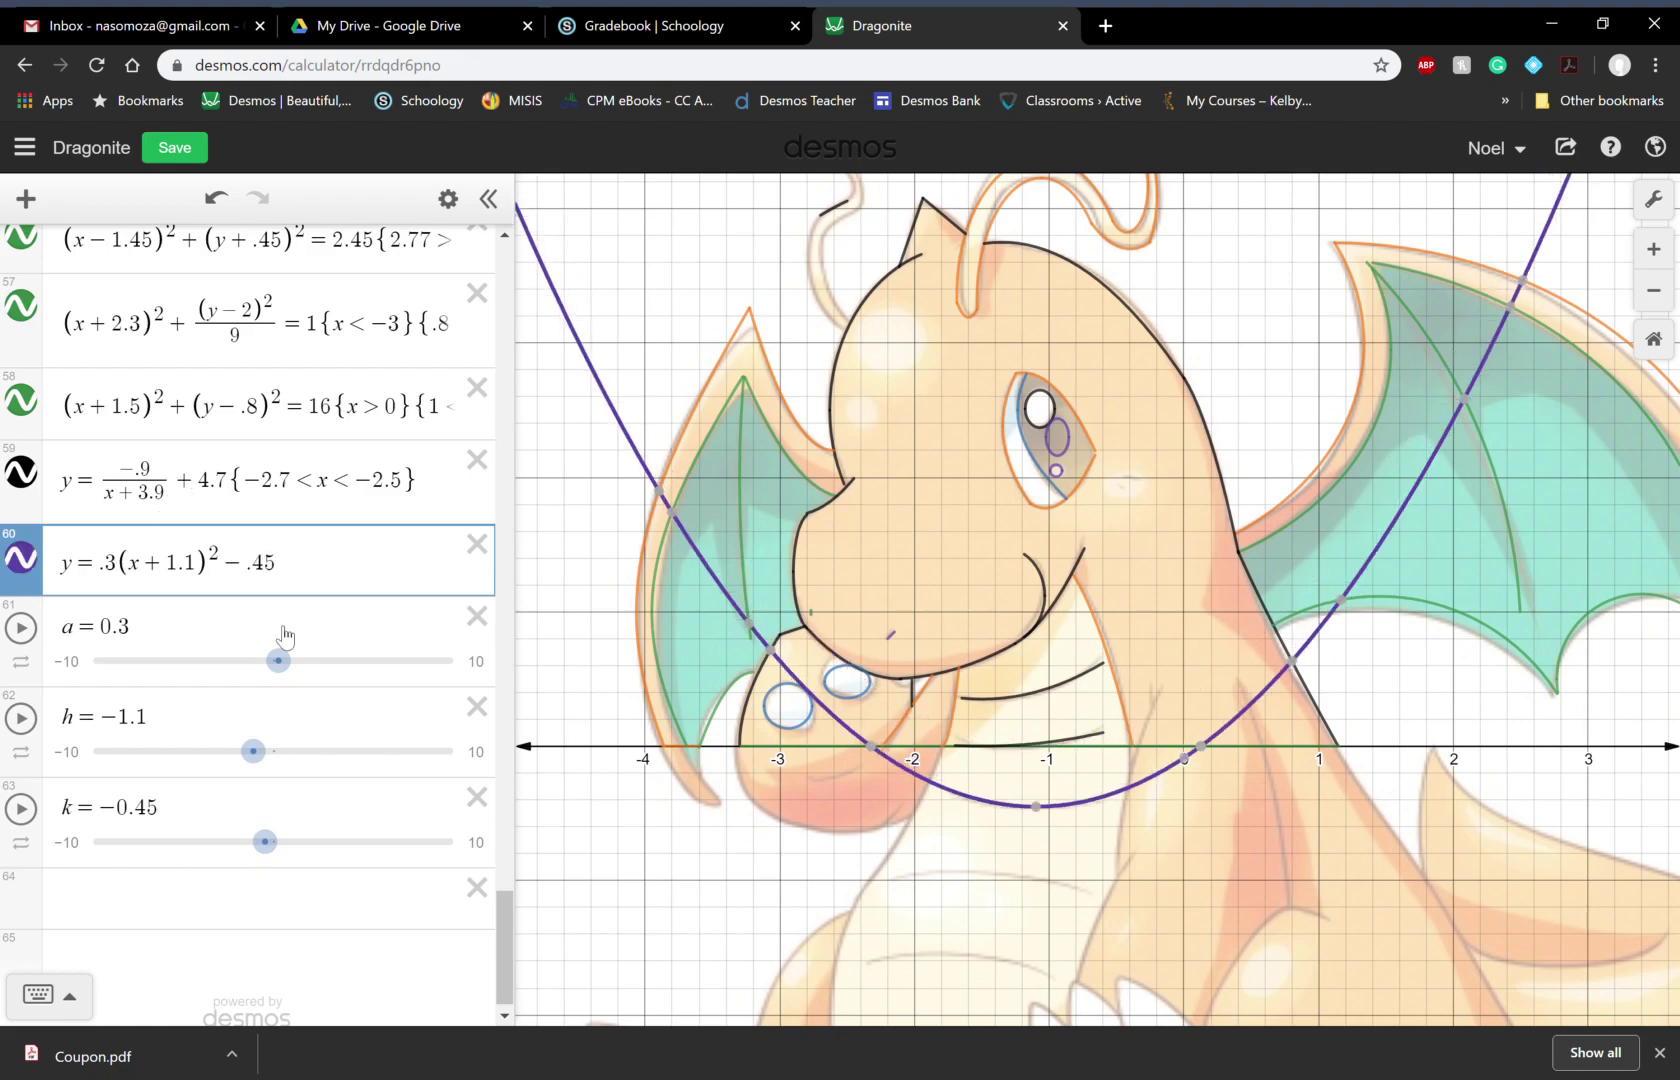
Step: Delete the three sliders for a, h and k
left_click(477, 616)
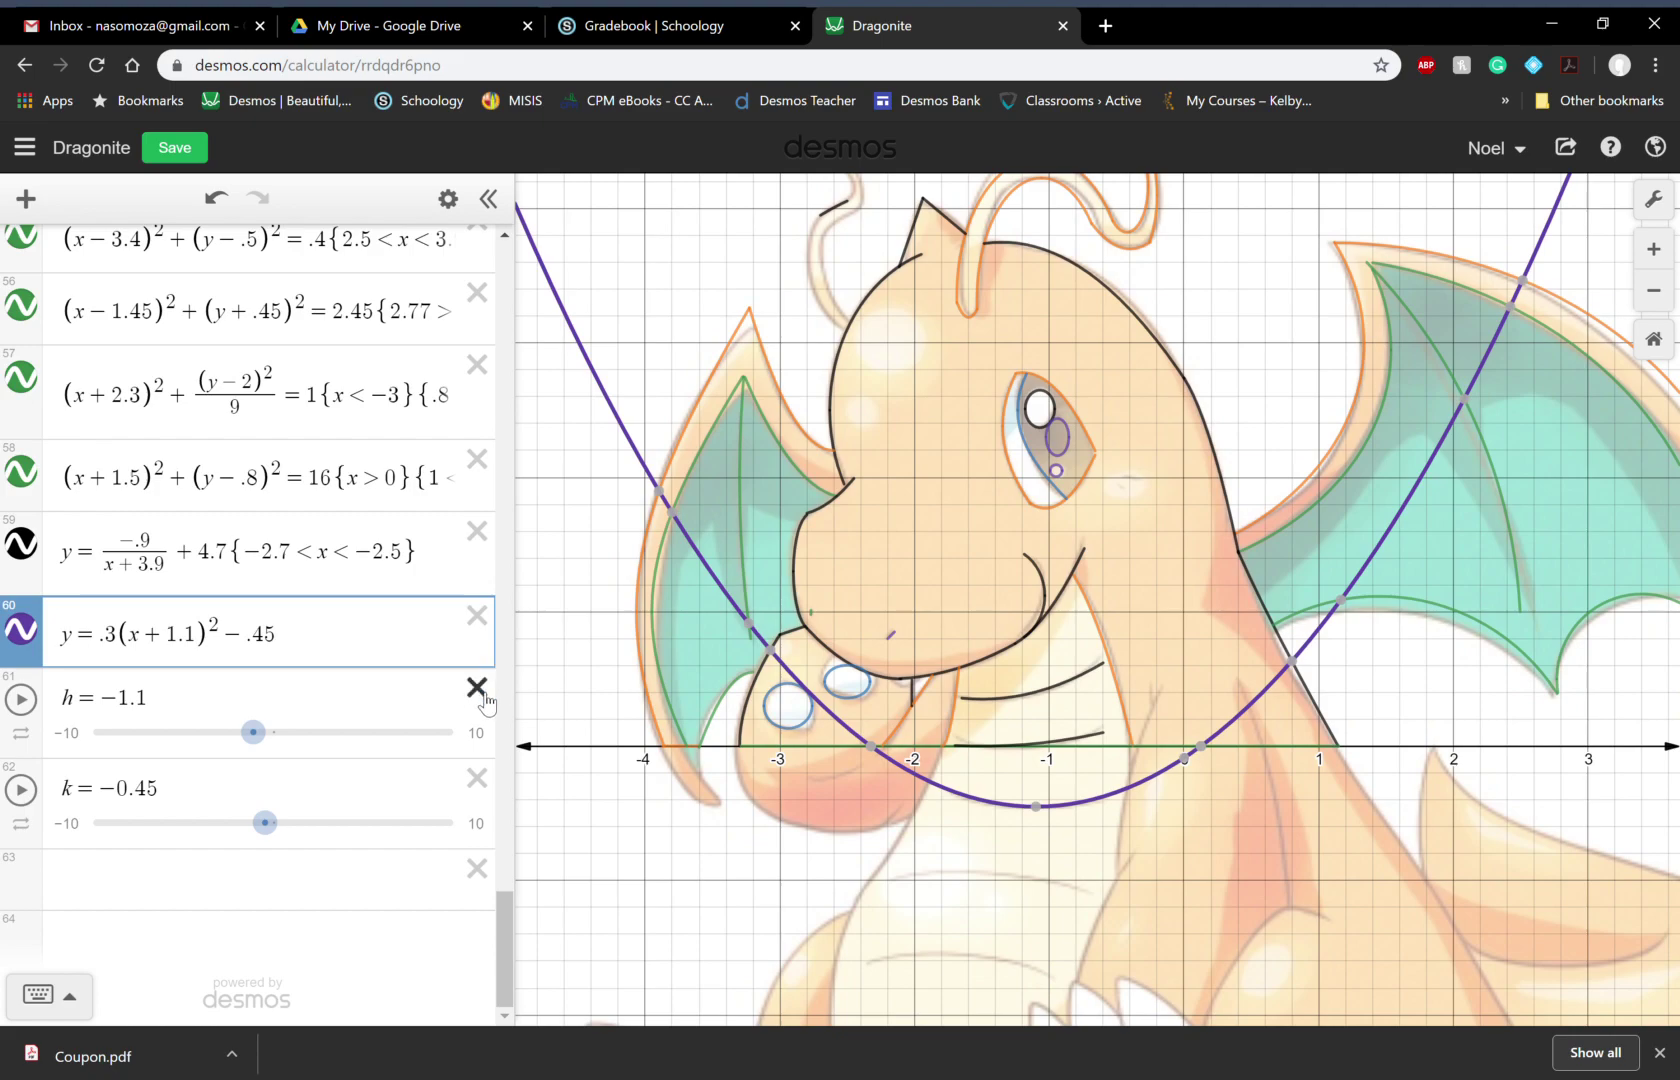
left_click(477, 688)
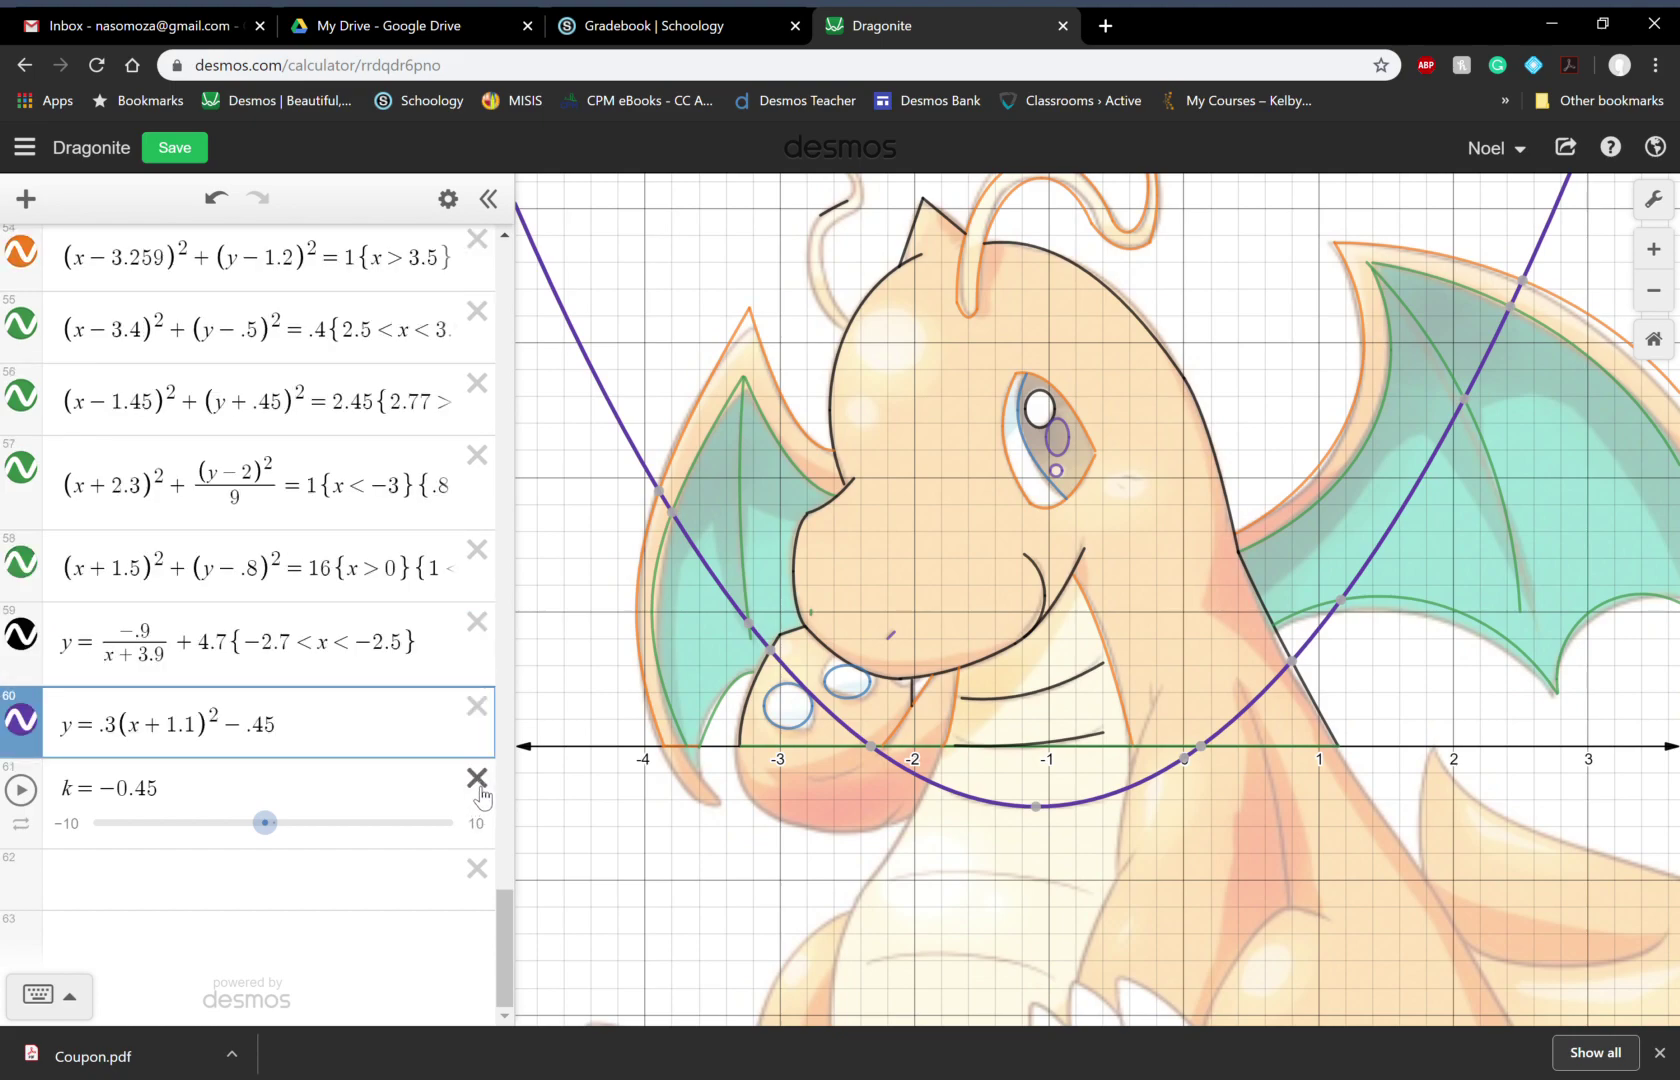
left_click(477, 778)
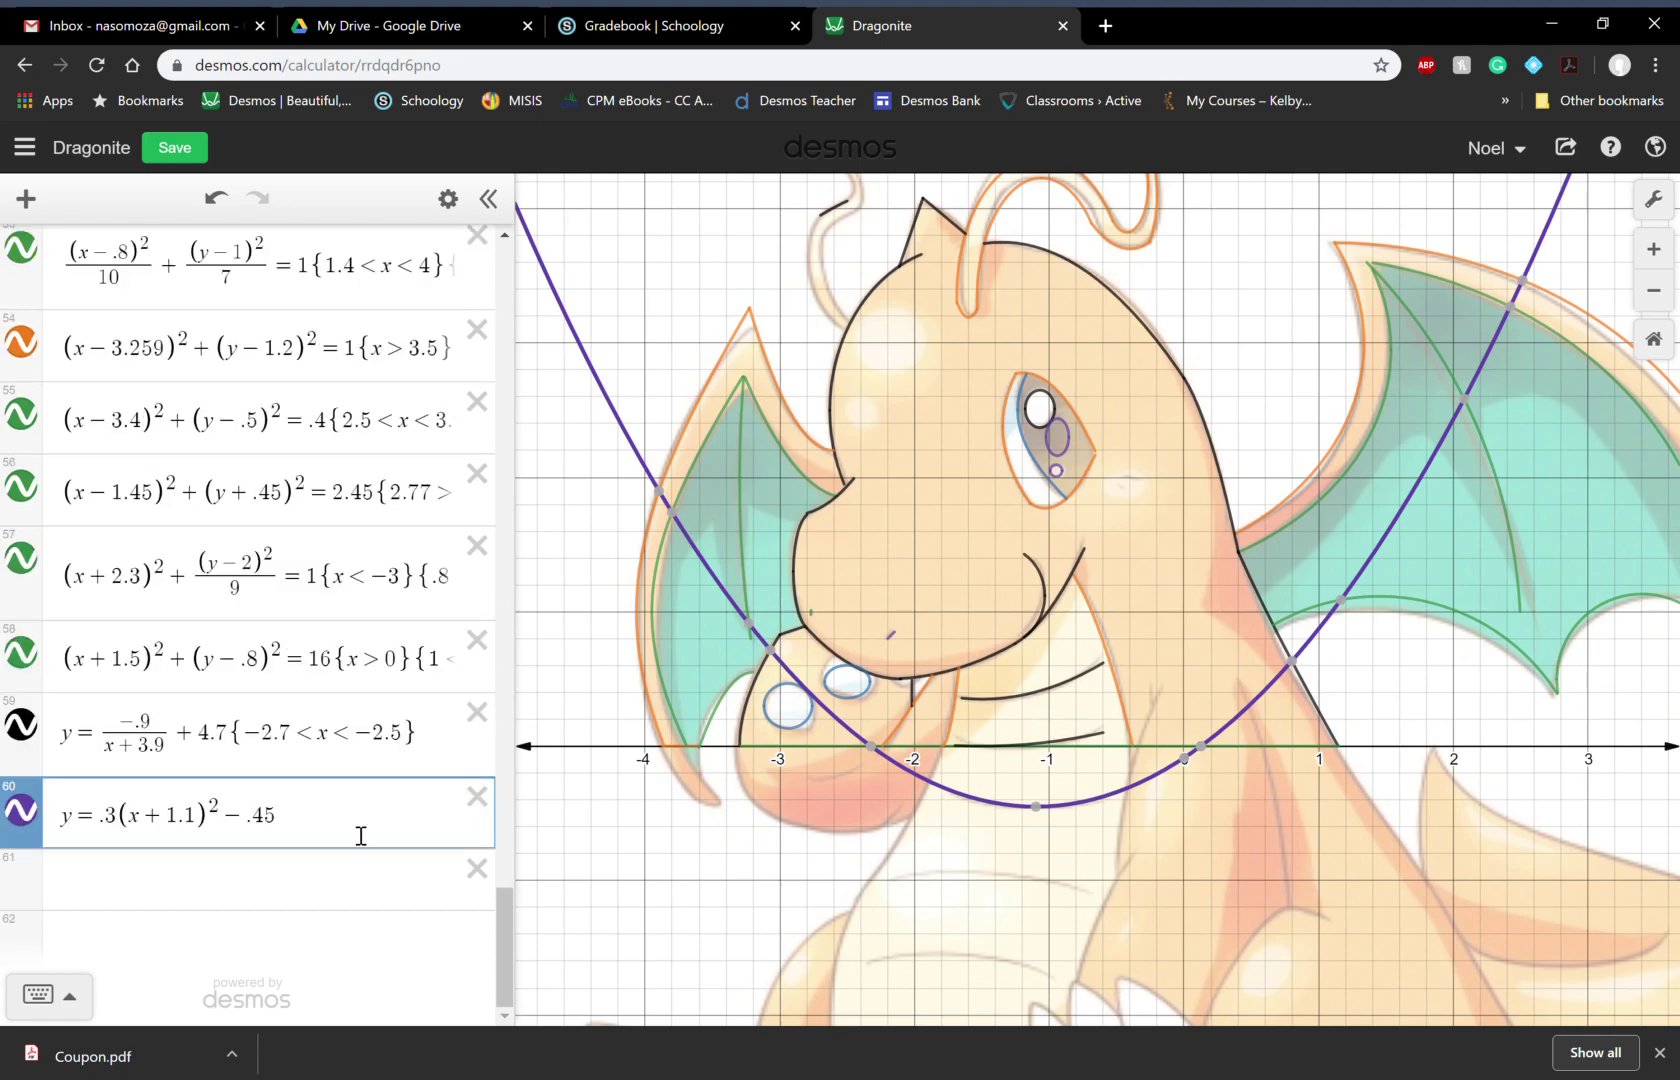
Step: Restrict the parabola to −1.8 < x < −.5 so only the segment across the belly is drawn
type("{x")
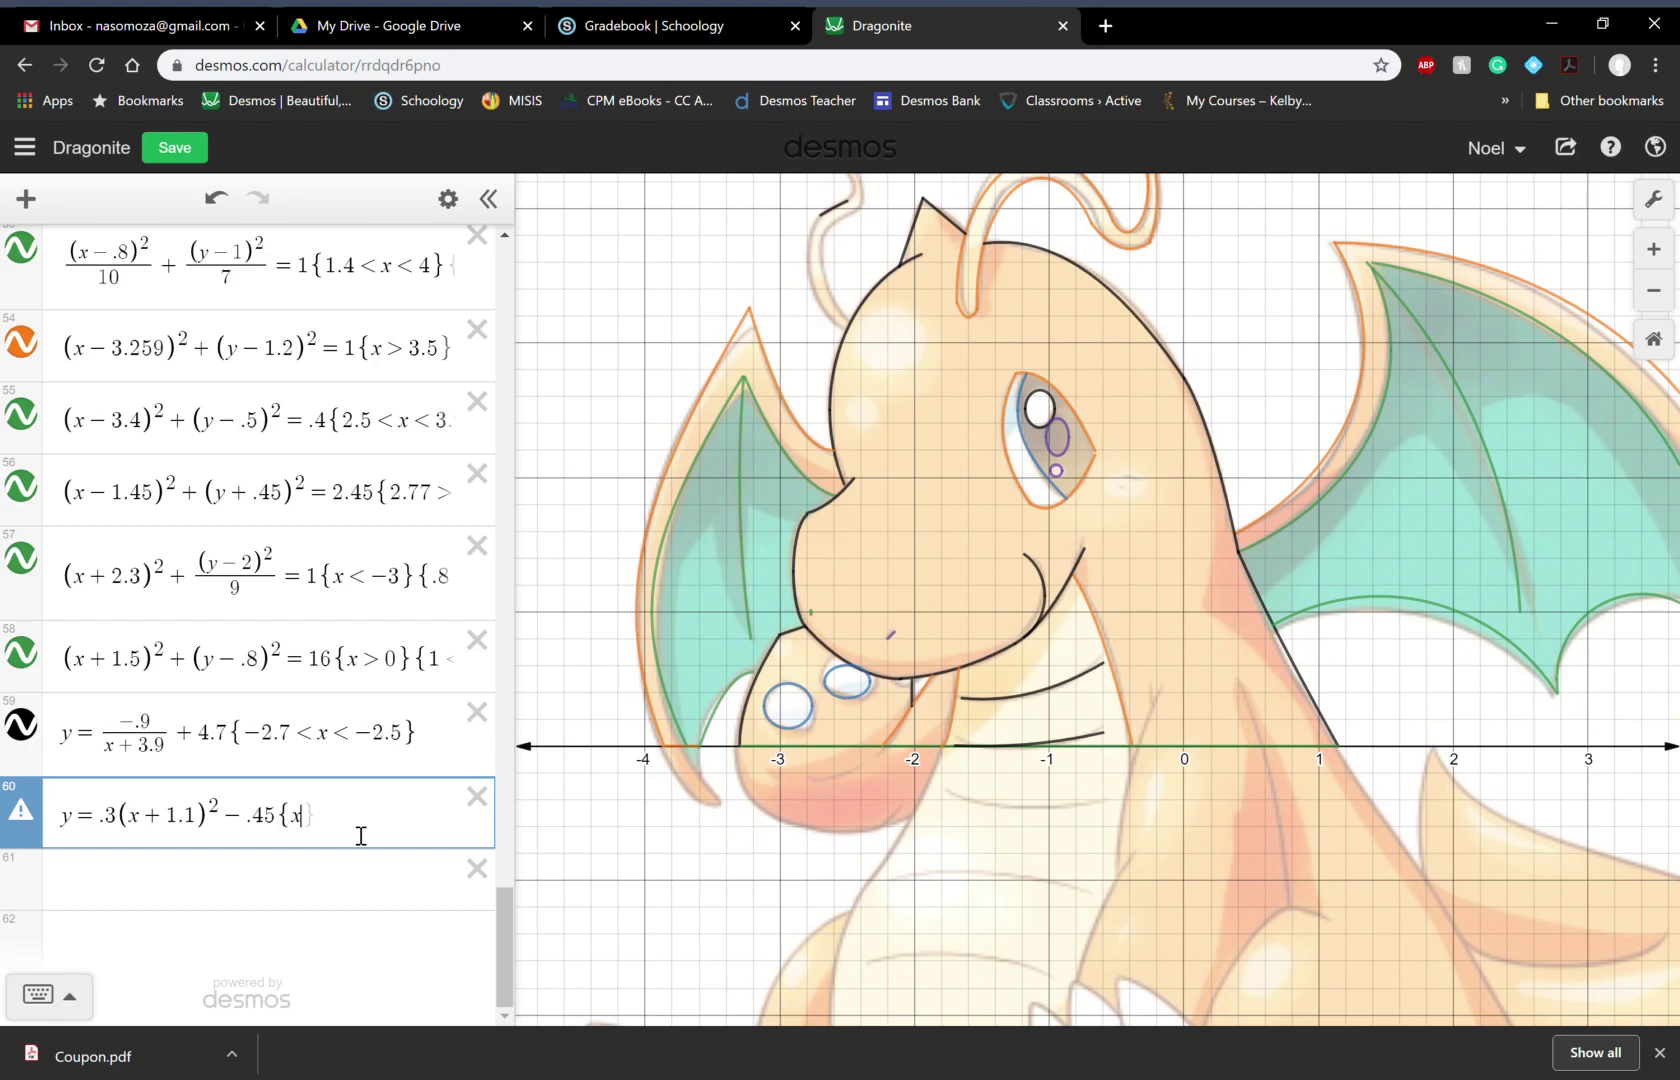
type("<-.5")
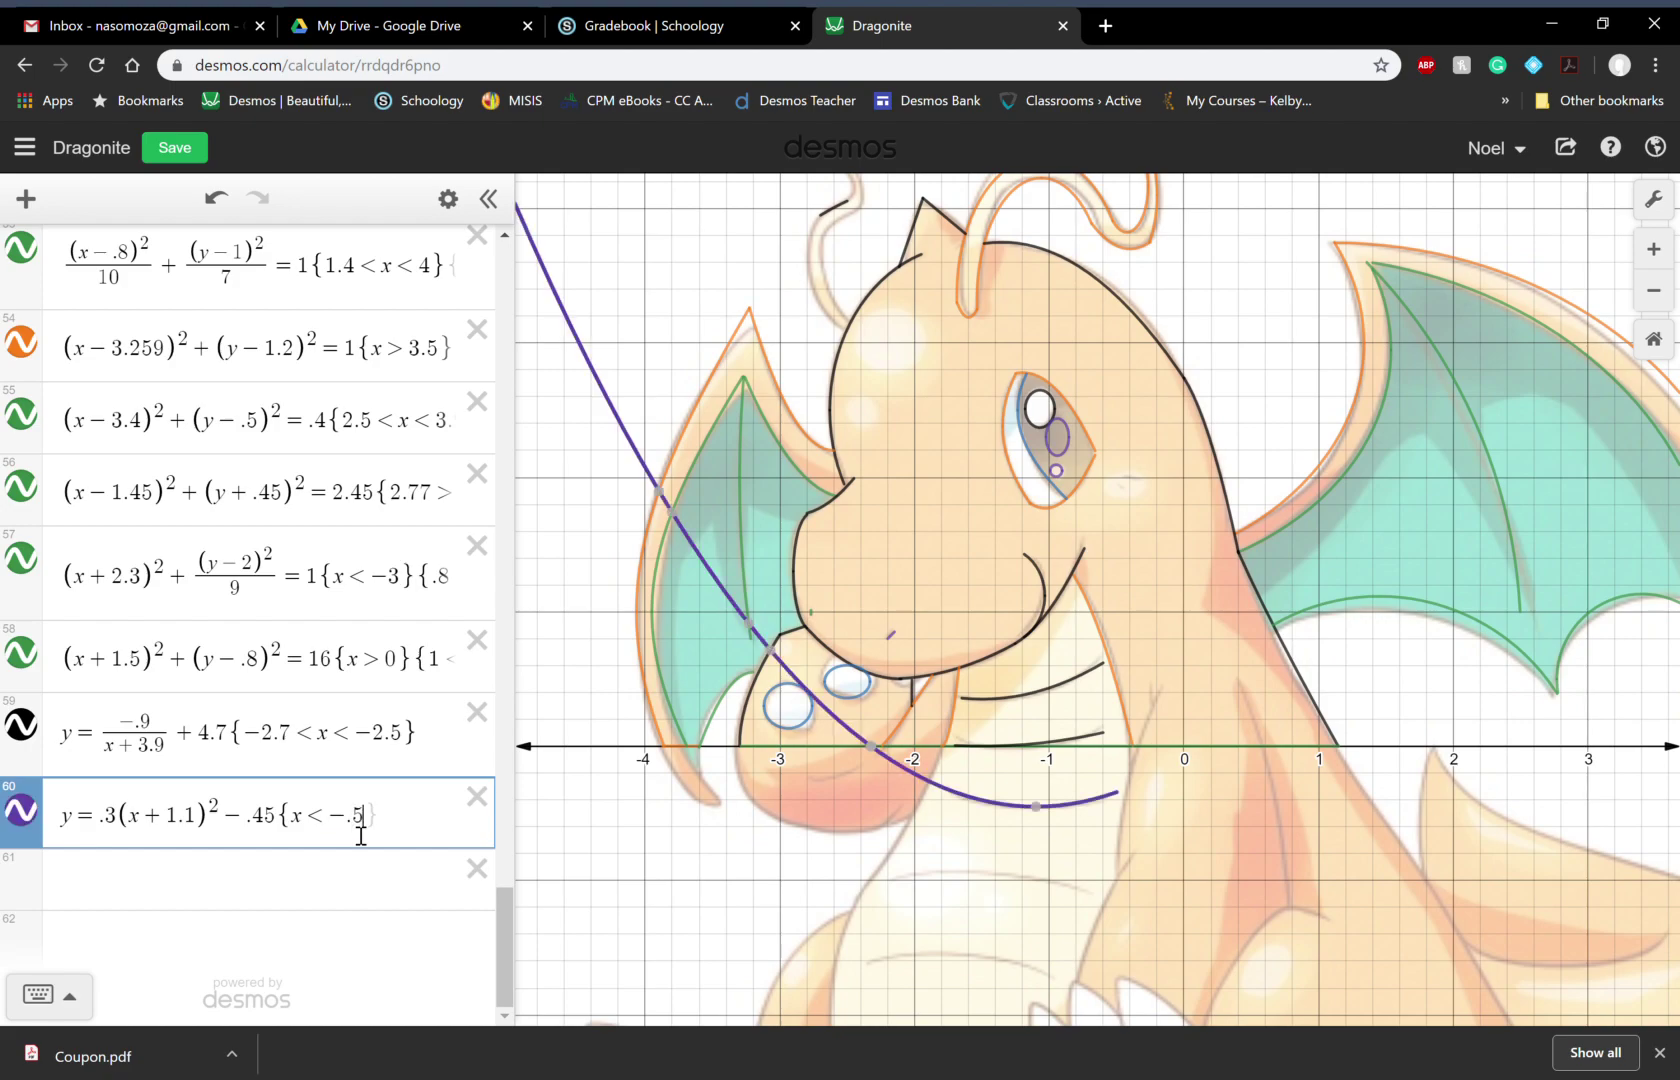
left_click(297, 822)
type("<")
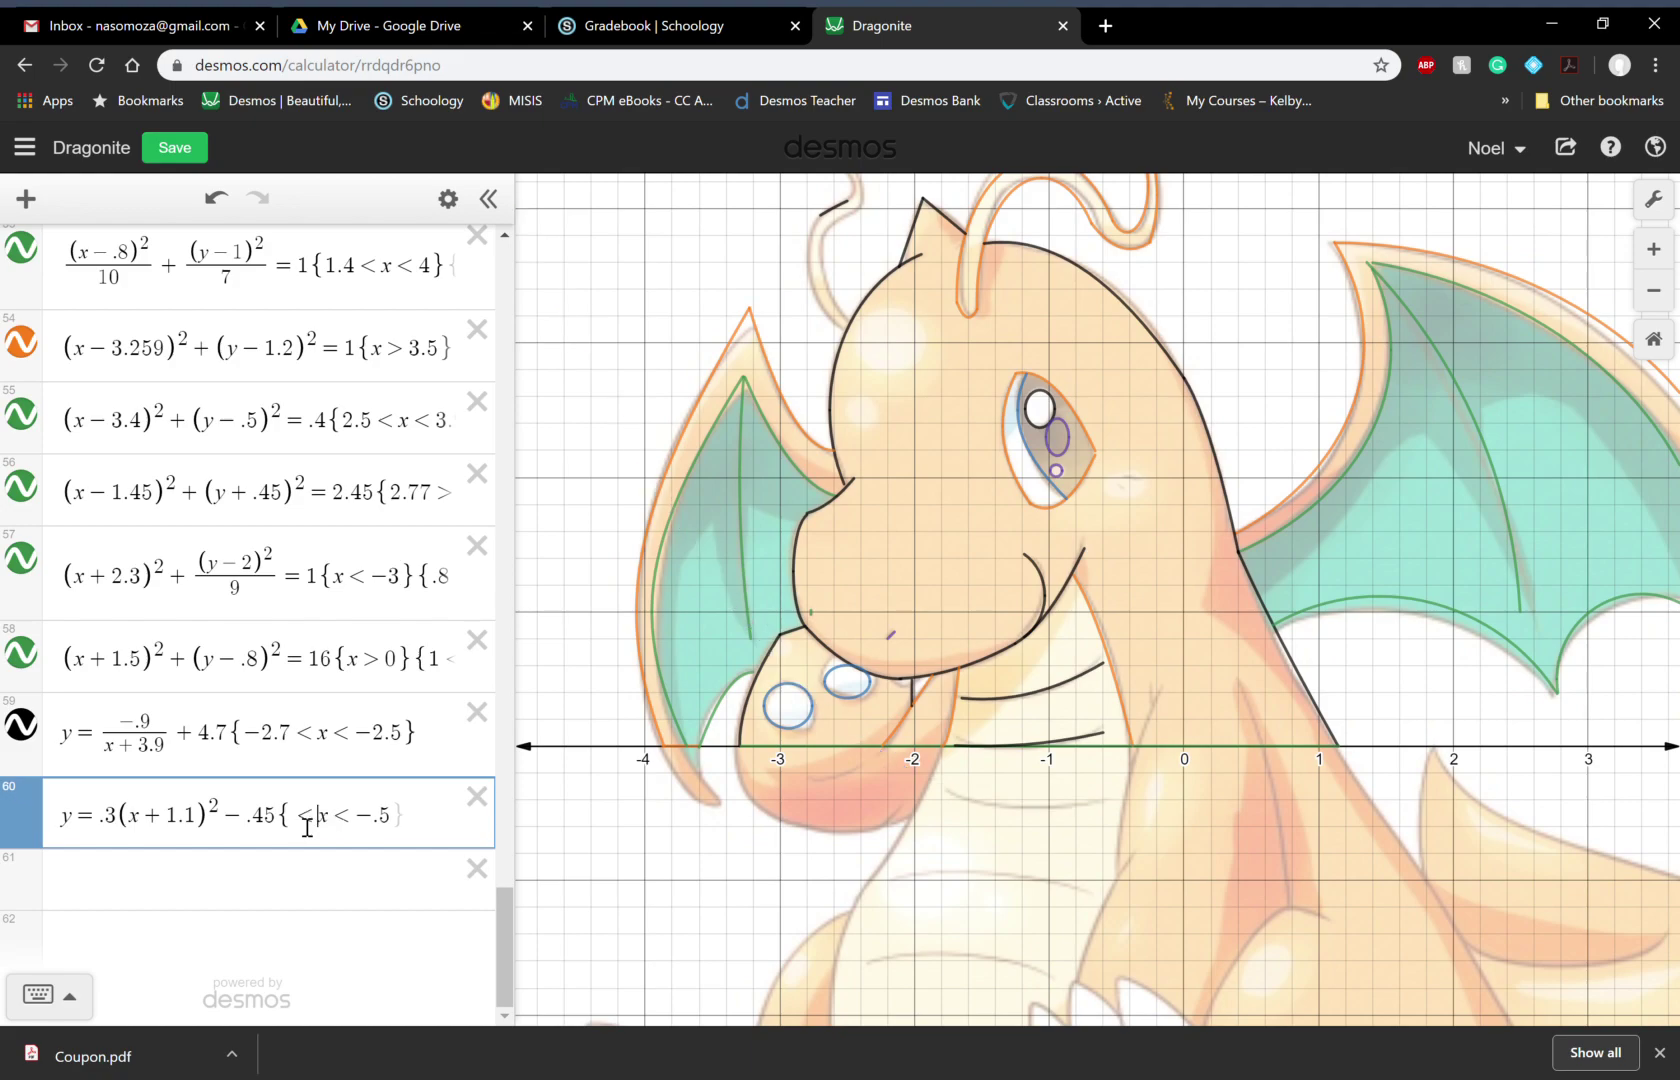
type("-1.8")
key("BackSpace")
key("BackSpace")
key("BackSpace")
key("BackSpace")
key("Left")
type("-1.8")
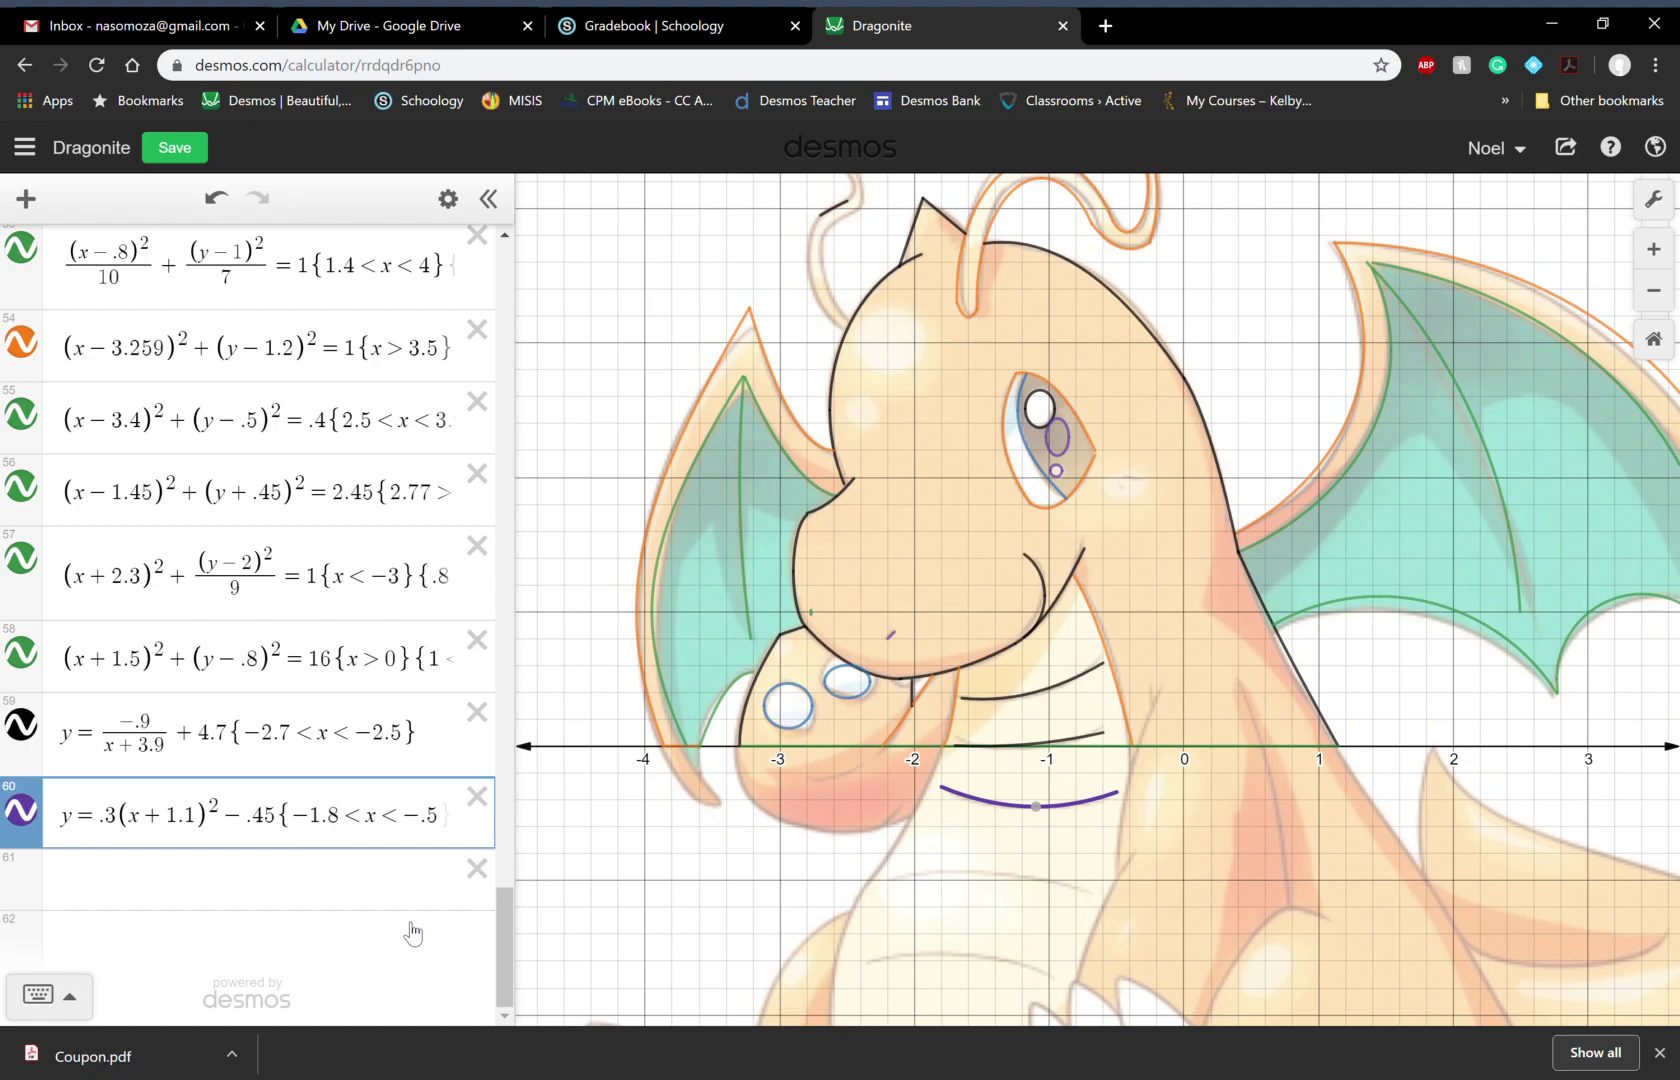
left_click(411, 930)
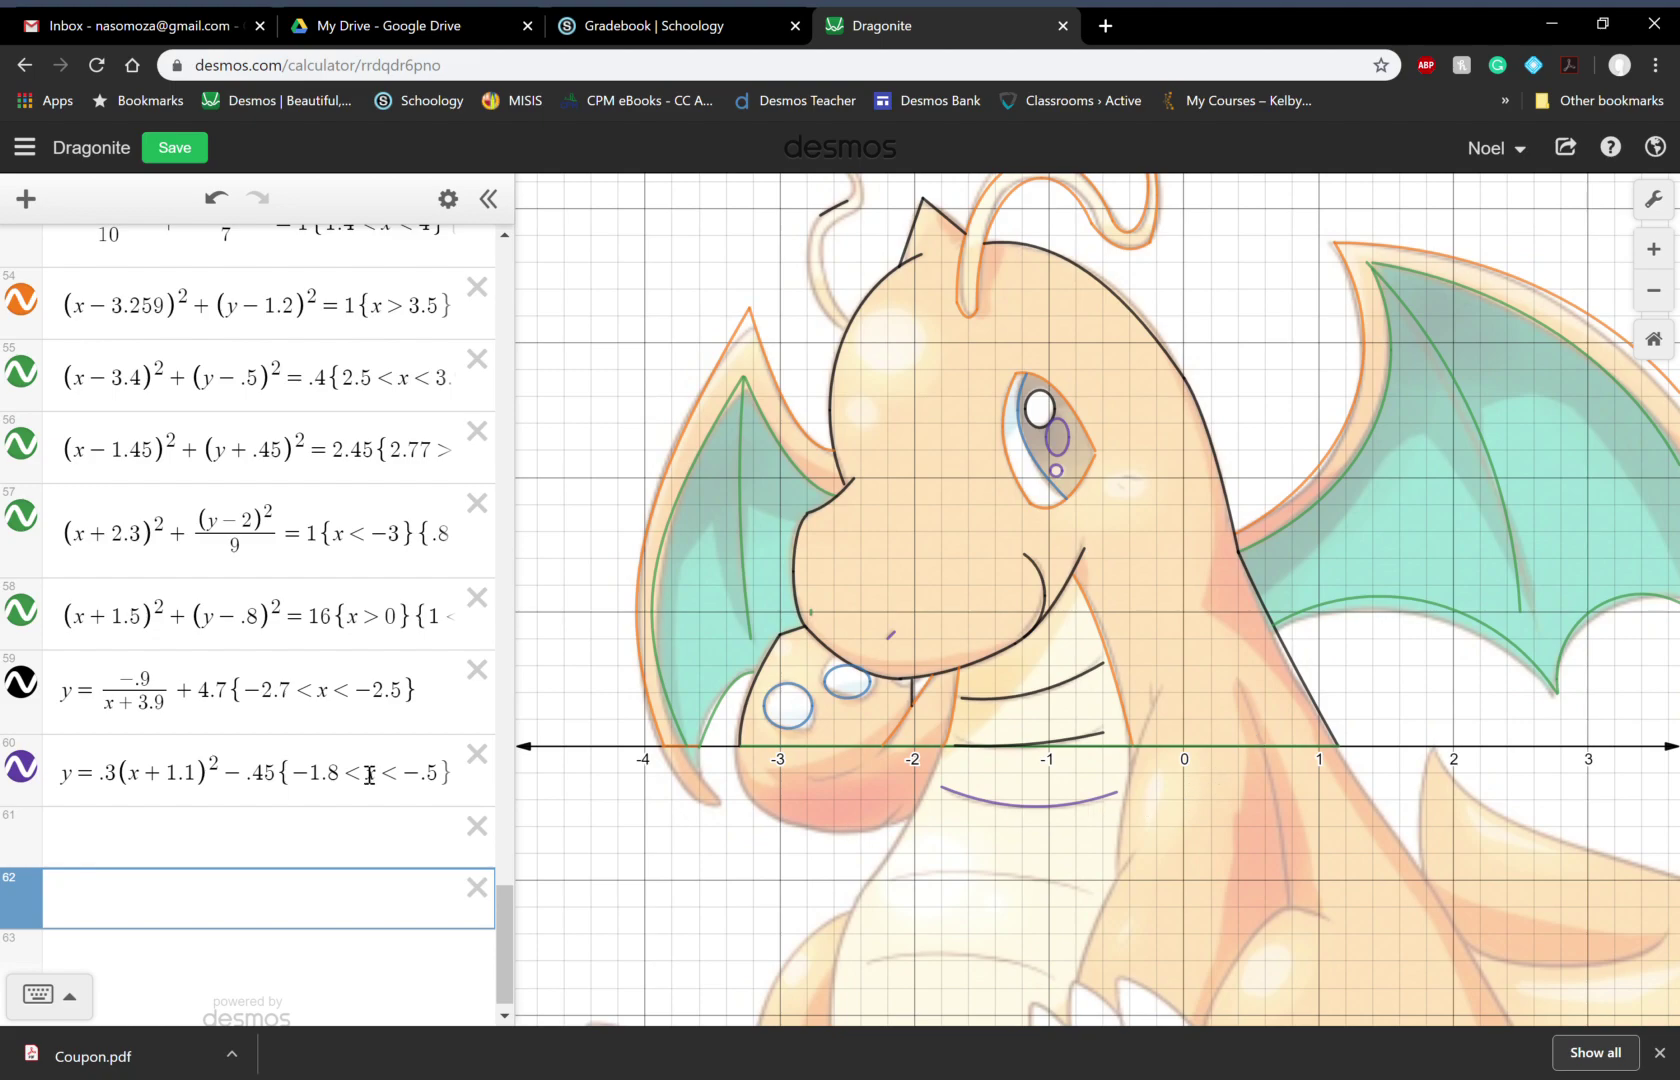
Step: Start a new equation with y = a in the empty expression below the parabola and try adding the abs function
left_click(309, 852)
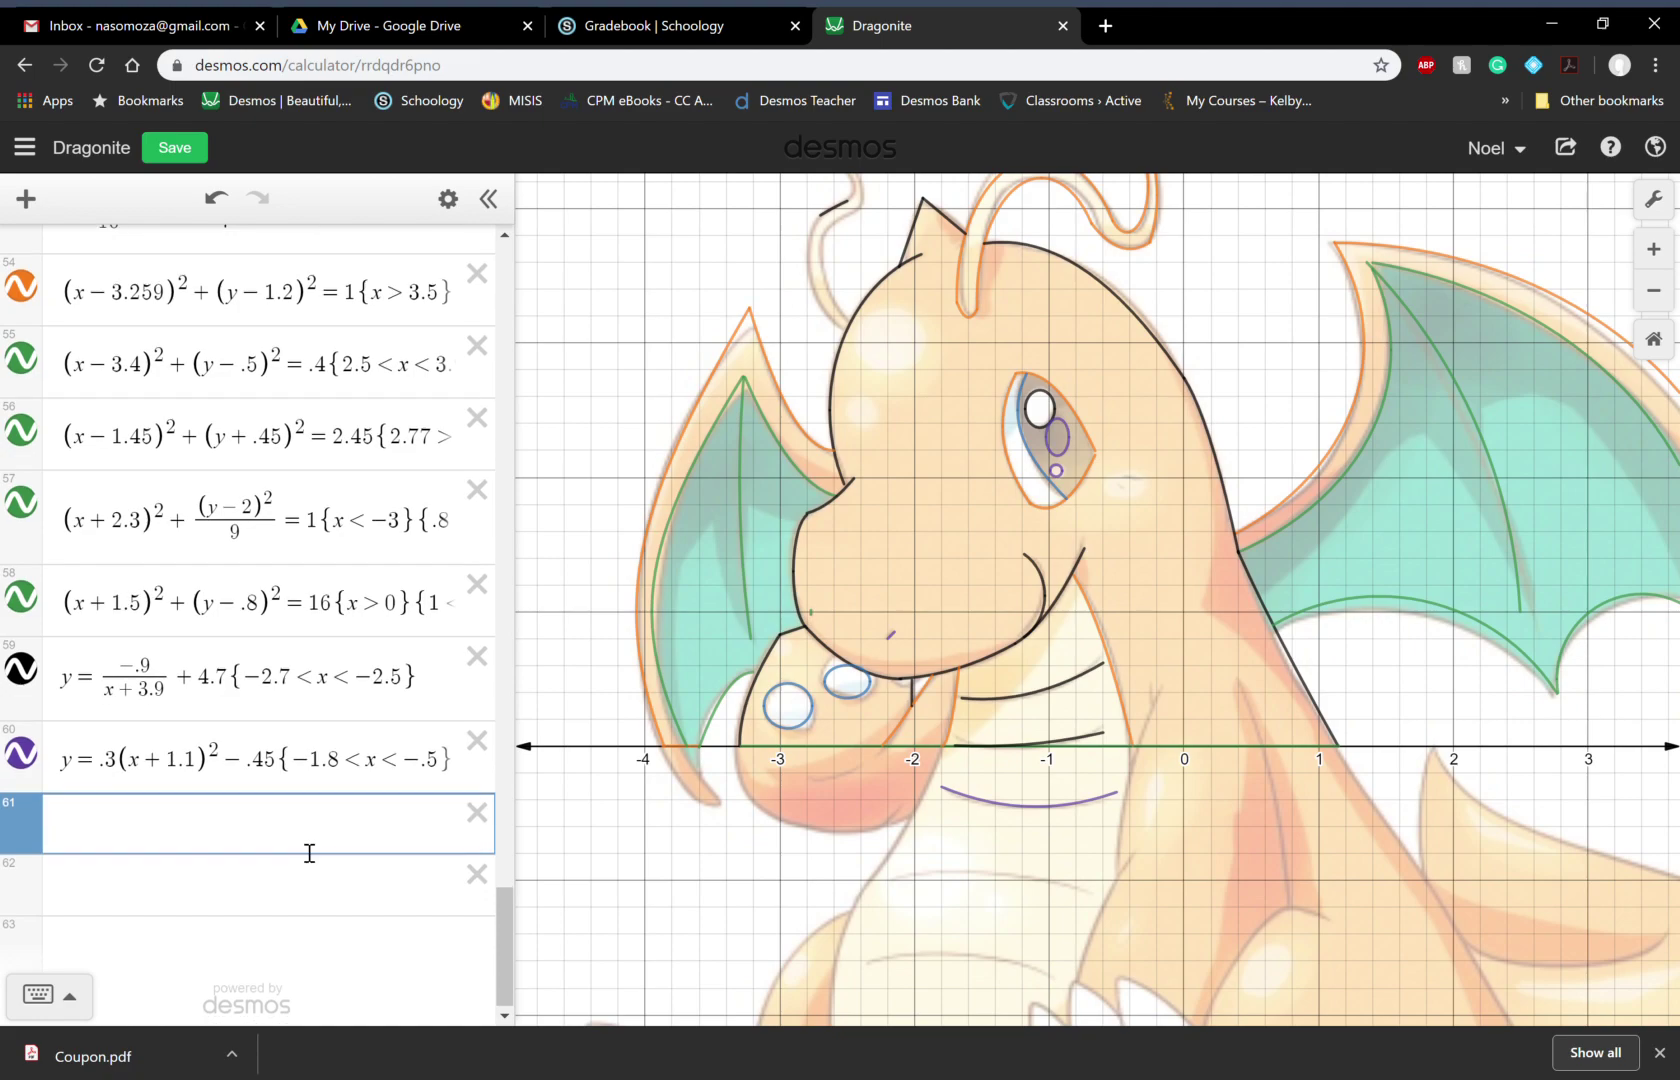
left_click_drag(1400, 870, 1240, 654)
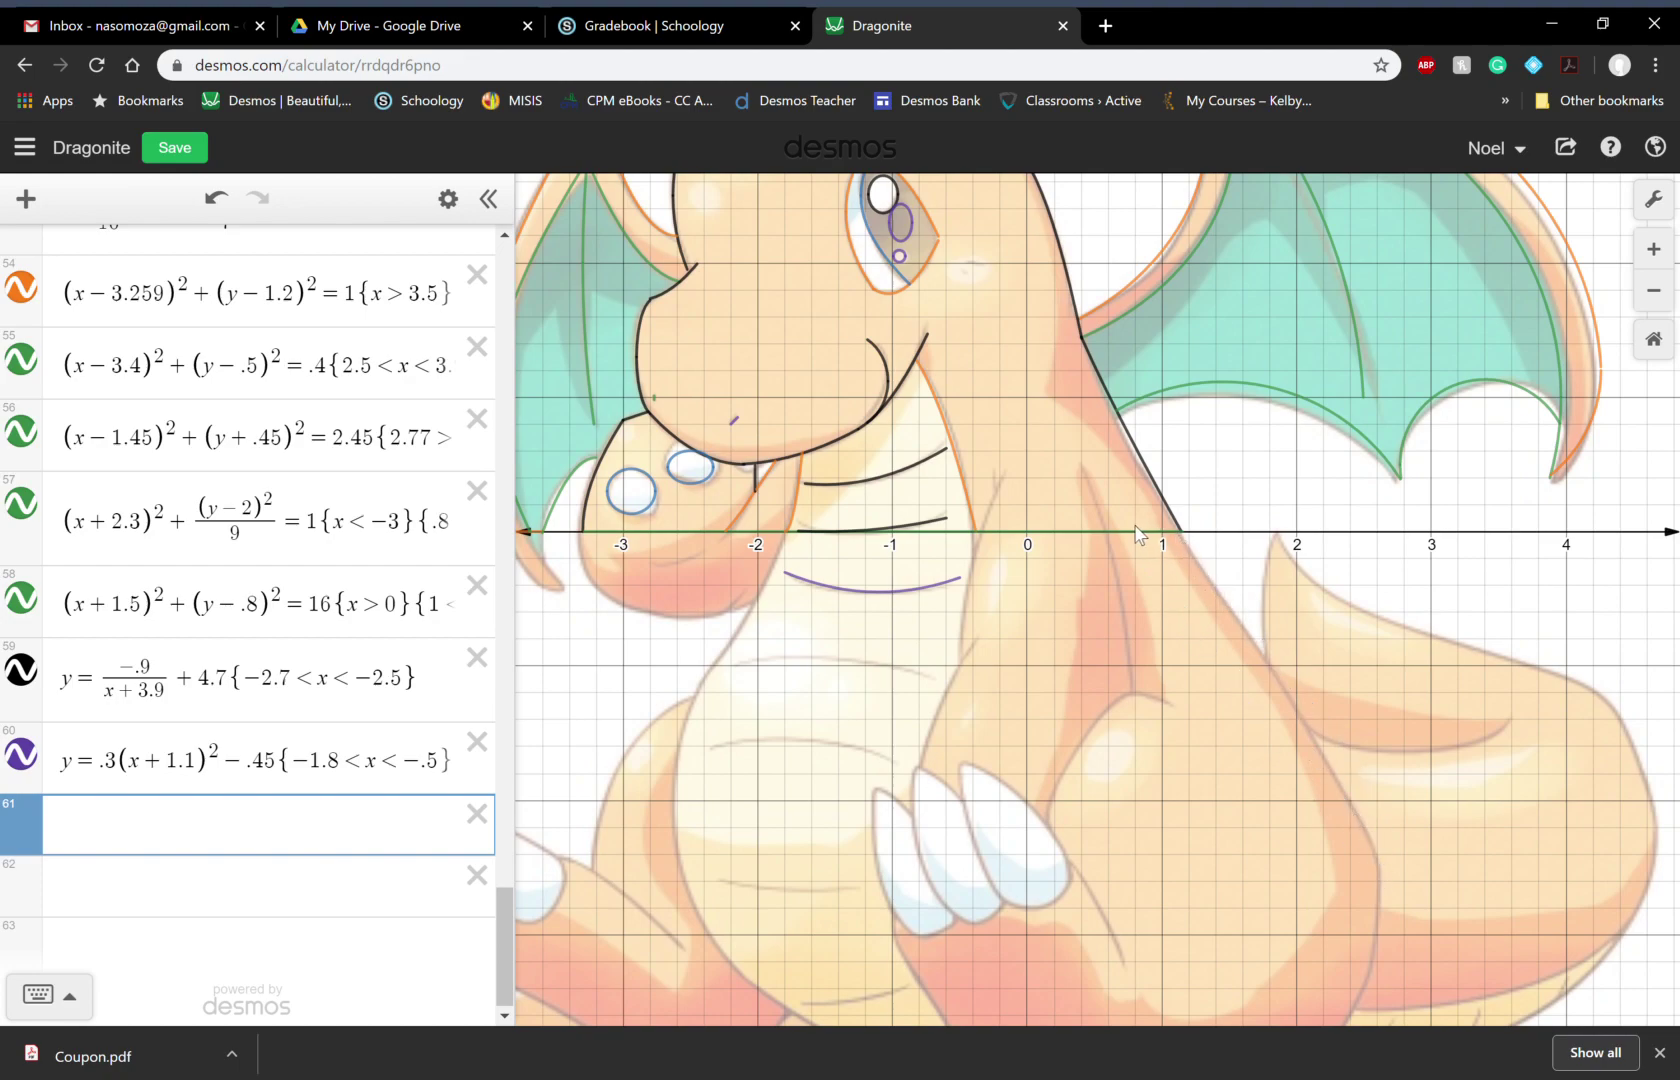
type("y = a")
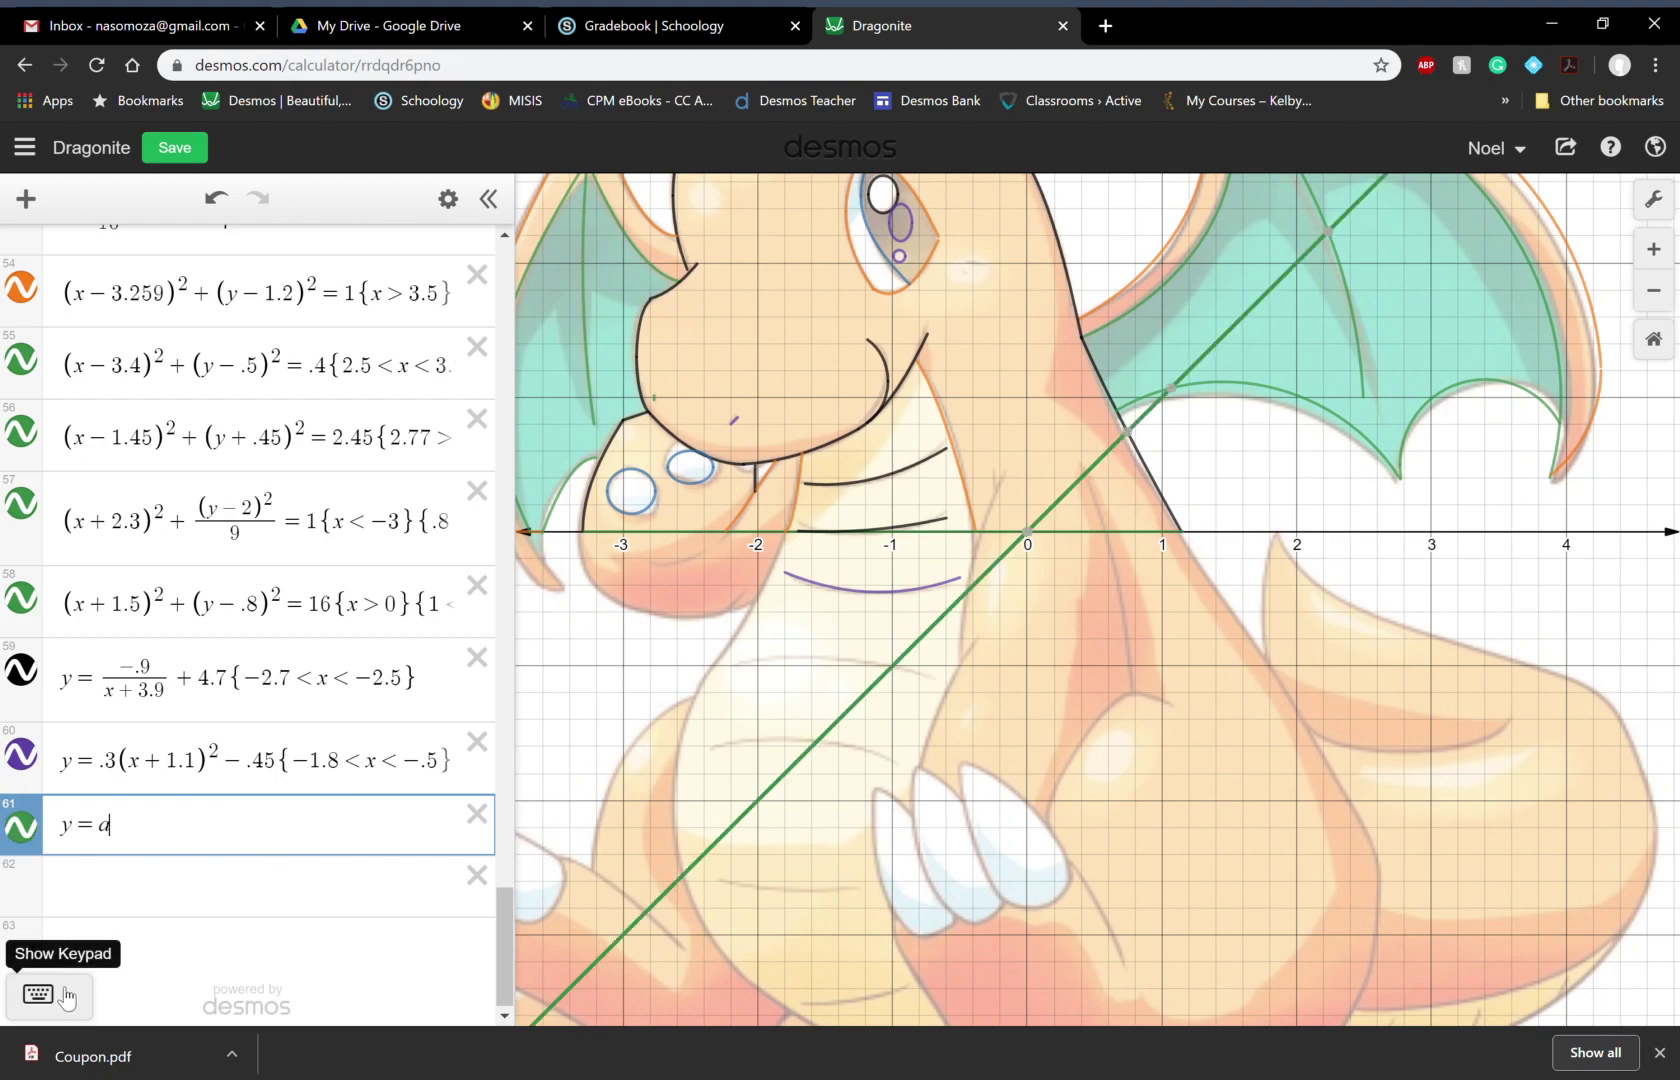
type("d")
key("BackSpace")
type("abs")
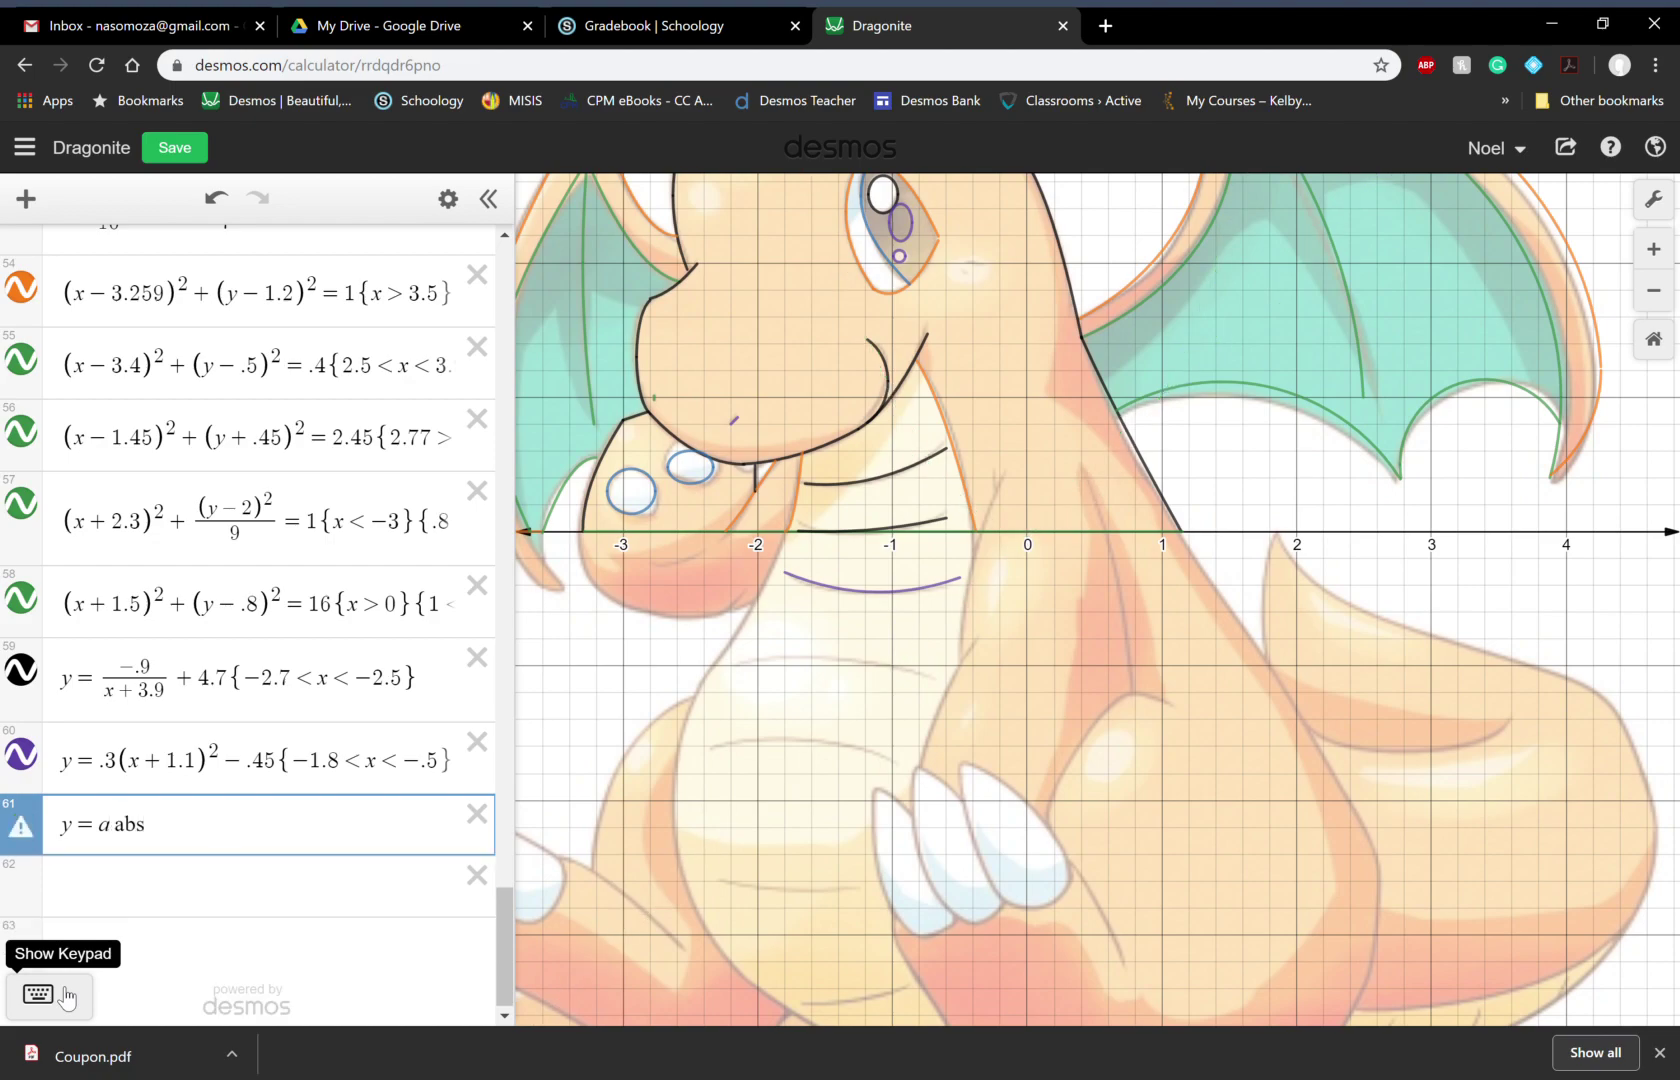
key("BackSpace")
key("BackSpace")
key("BackSpace")
type("d")
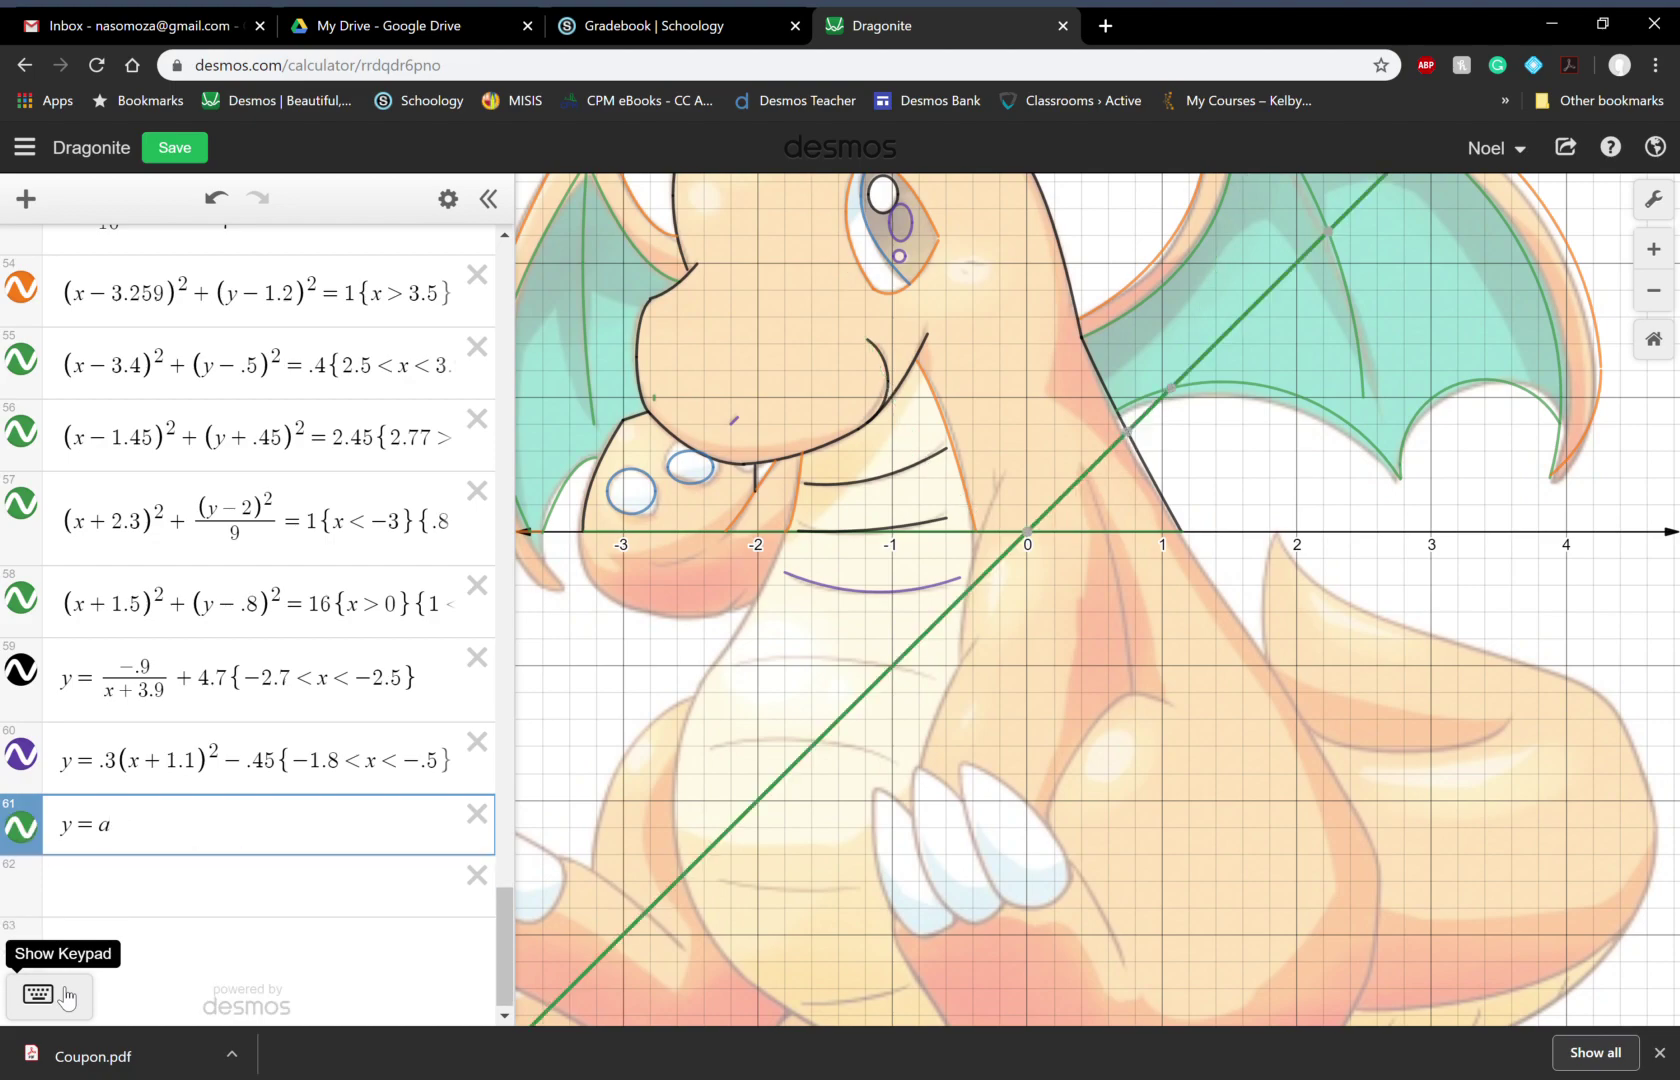
Step: Look through the on-screen keypad's letters and its Trig, Stats, Dist and Misc functions for an absolute value function
left_click(64, 996)
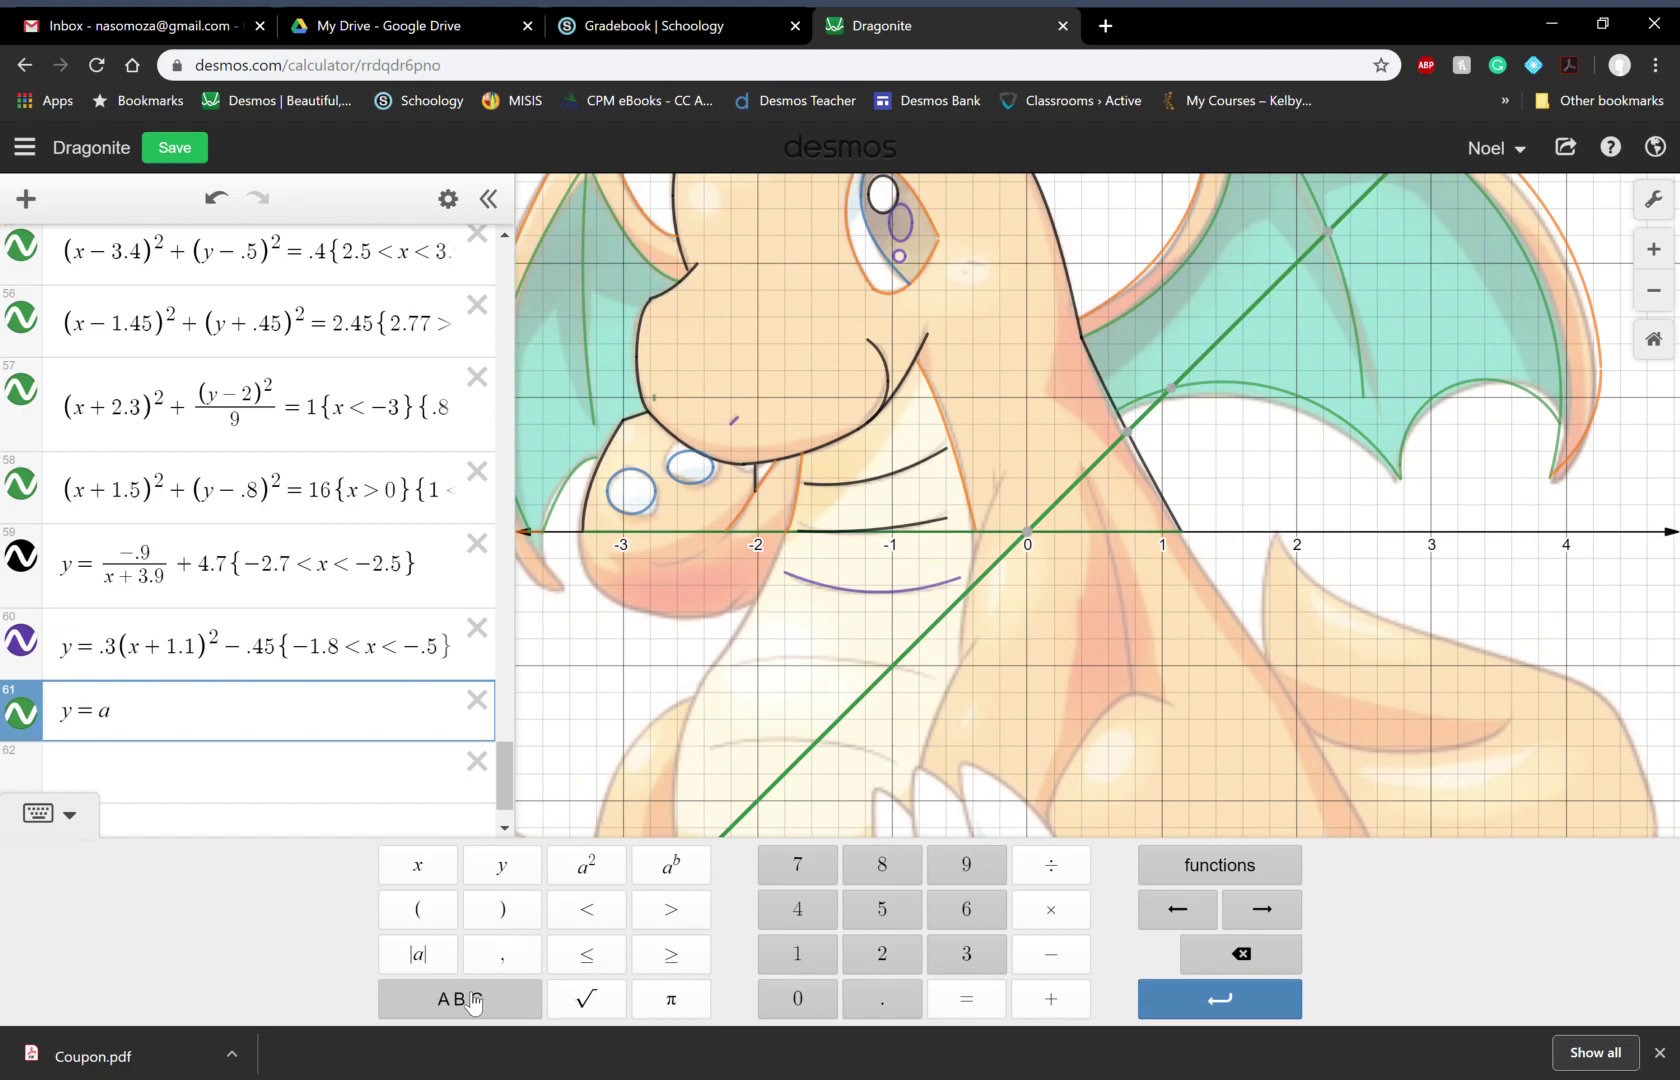
left_click(474, 1000)
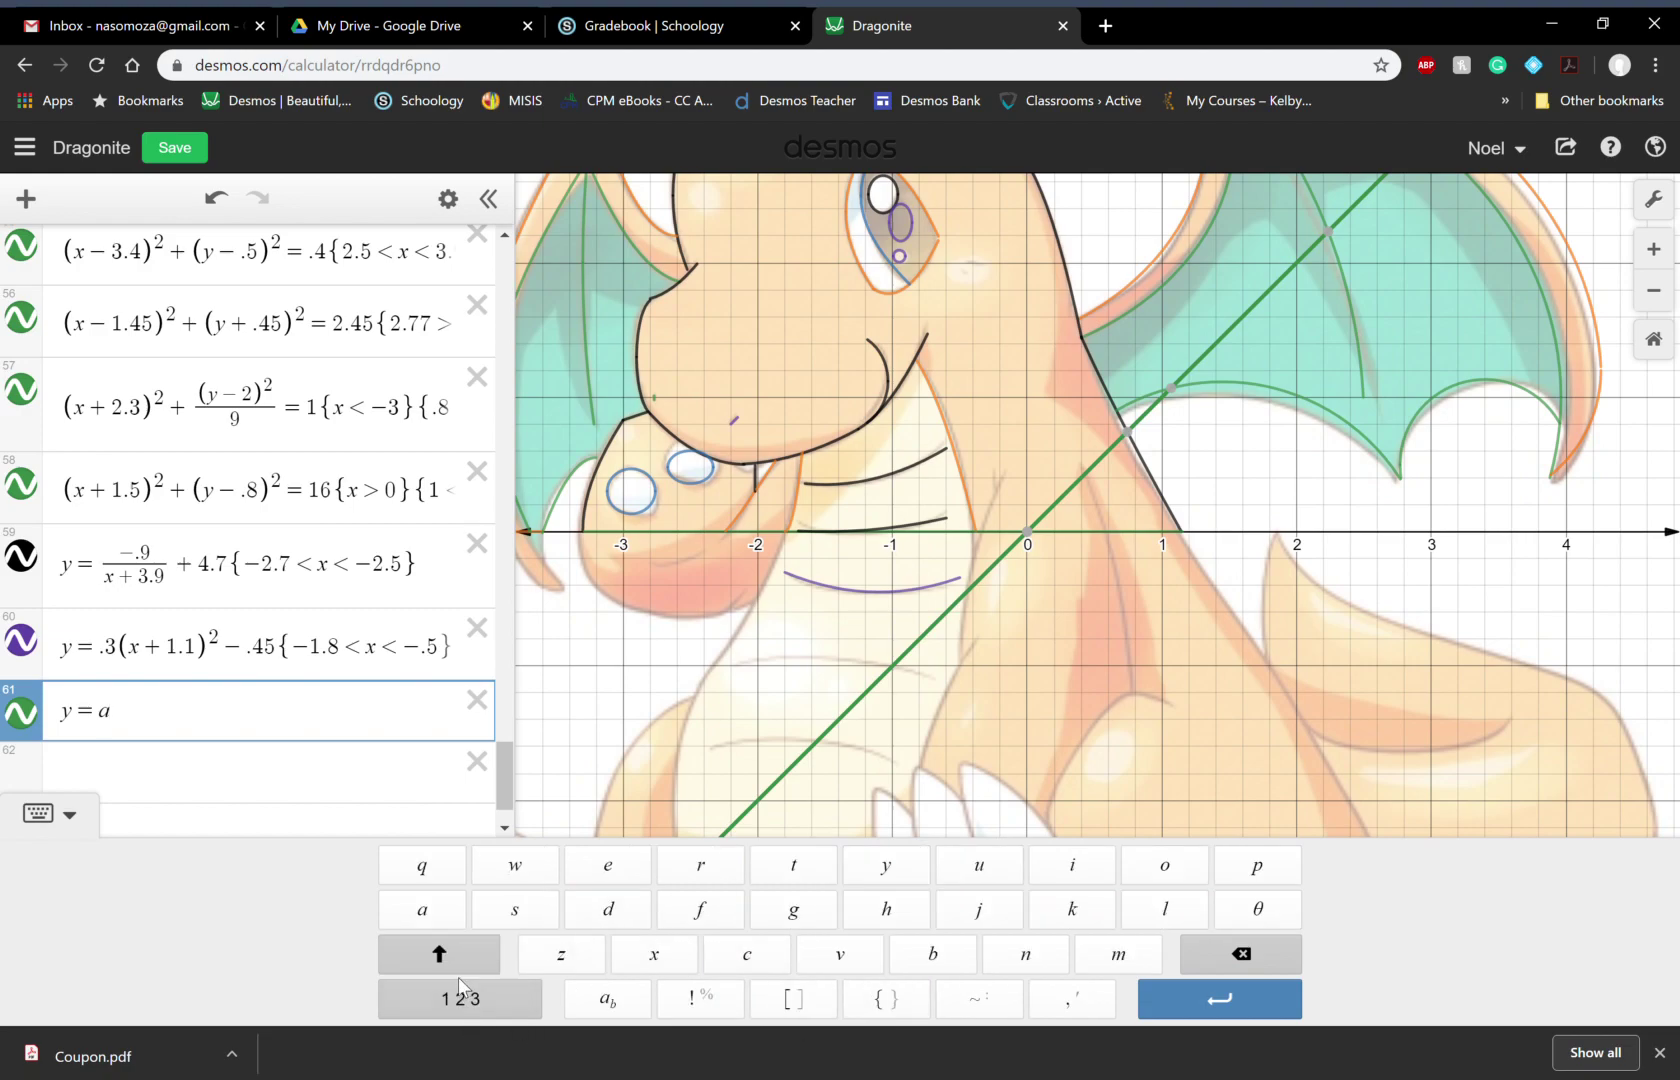
left_click(460, 992)
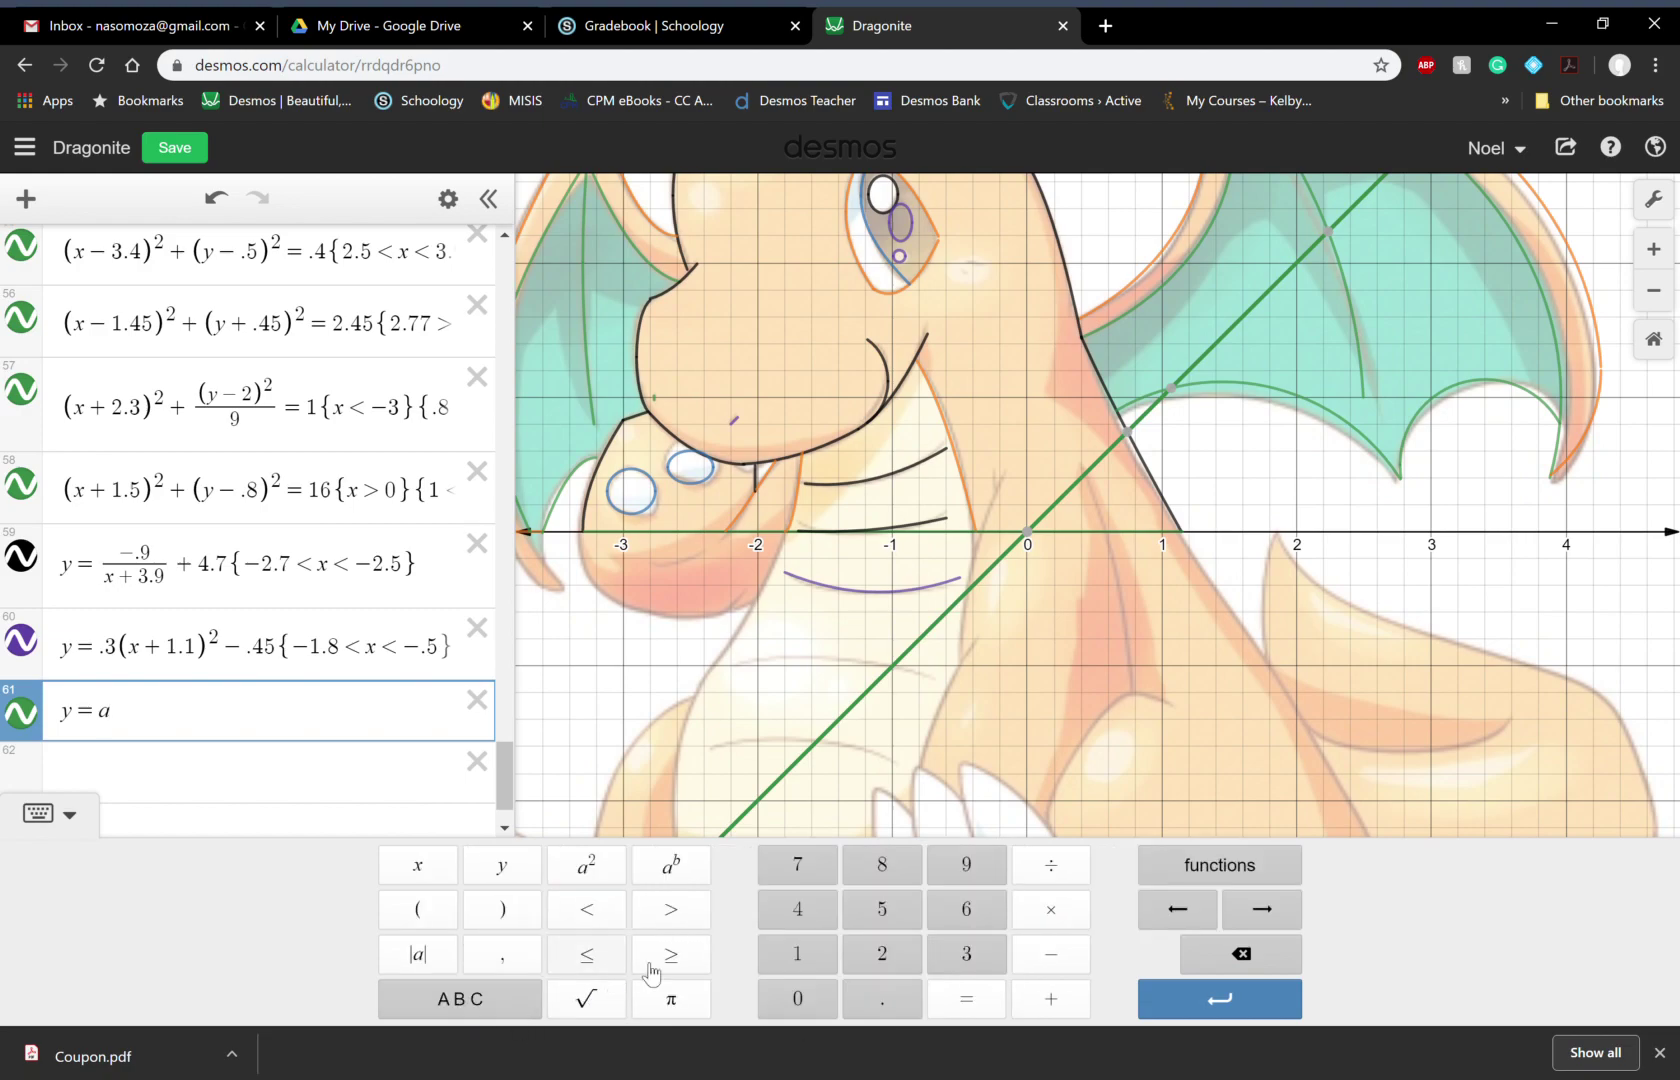
left_click(1236, 868)
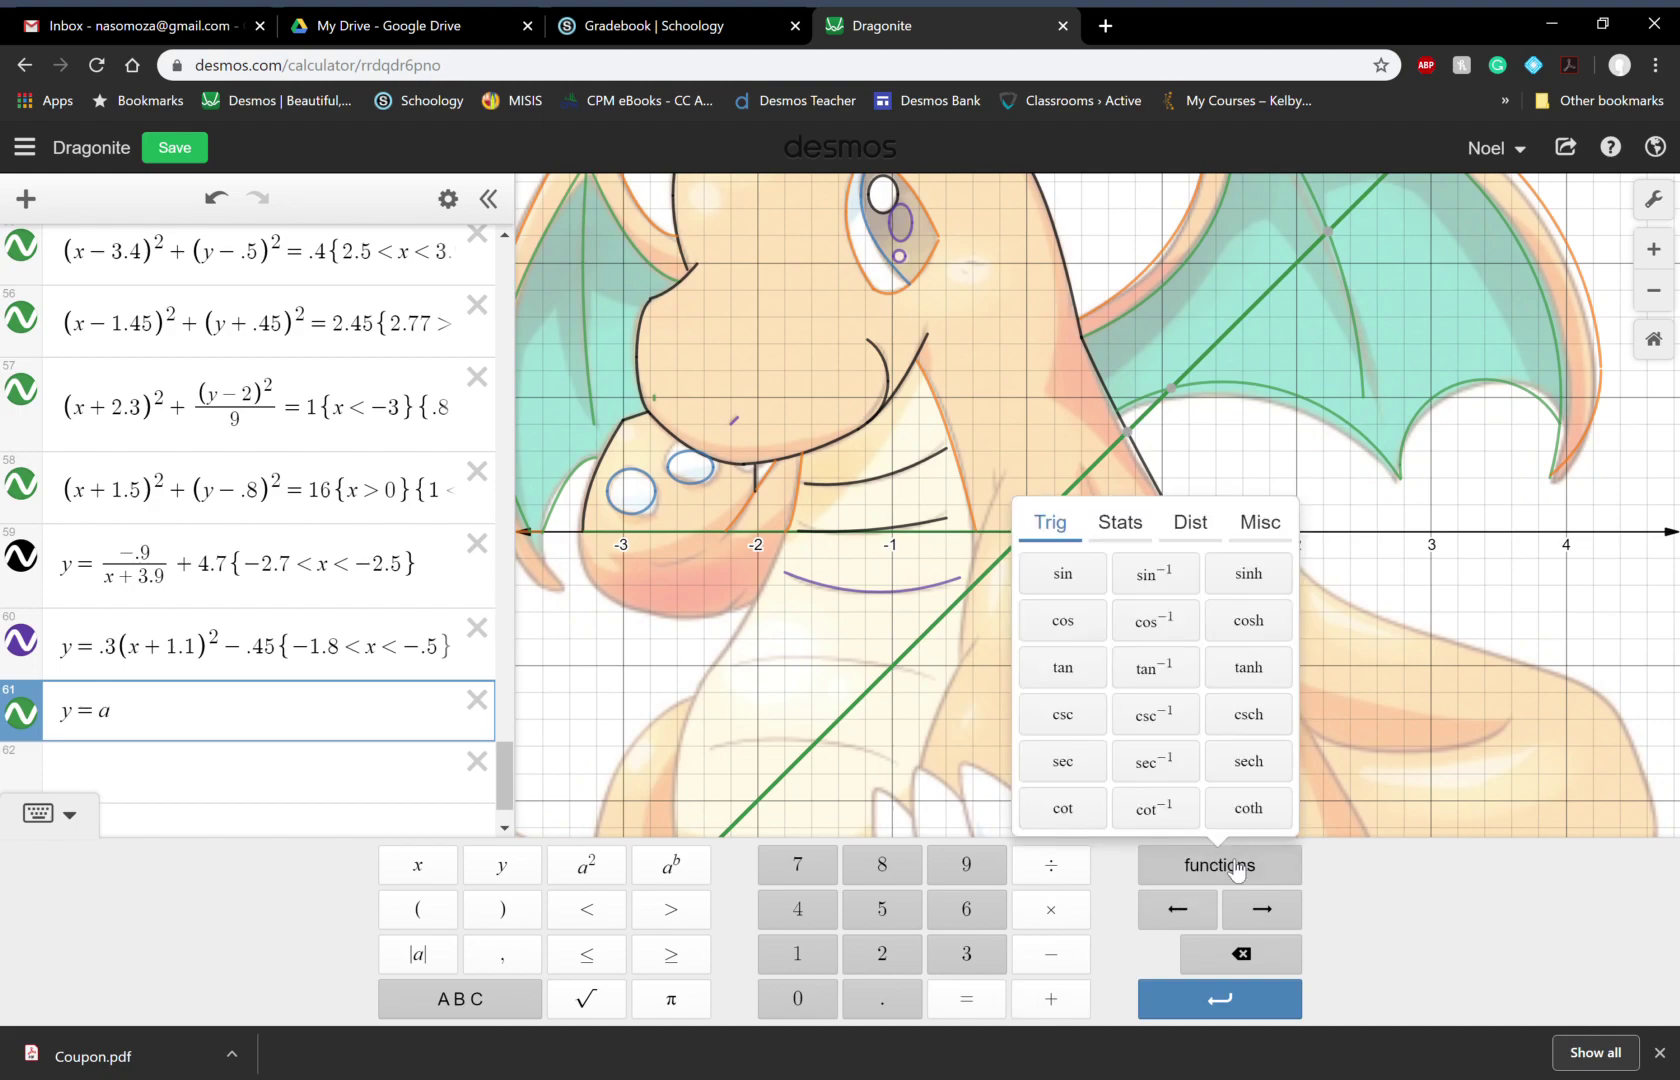
left_click(1133, 530)
left_click(1190, 524)
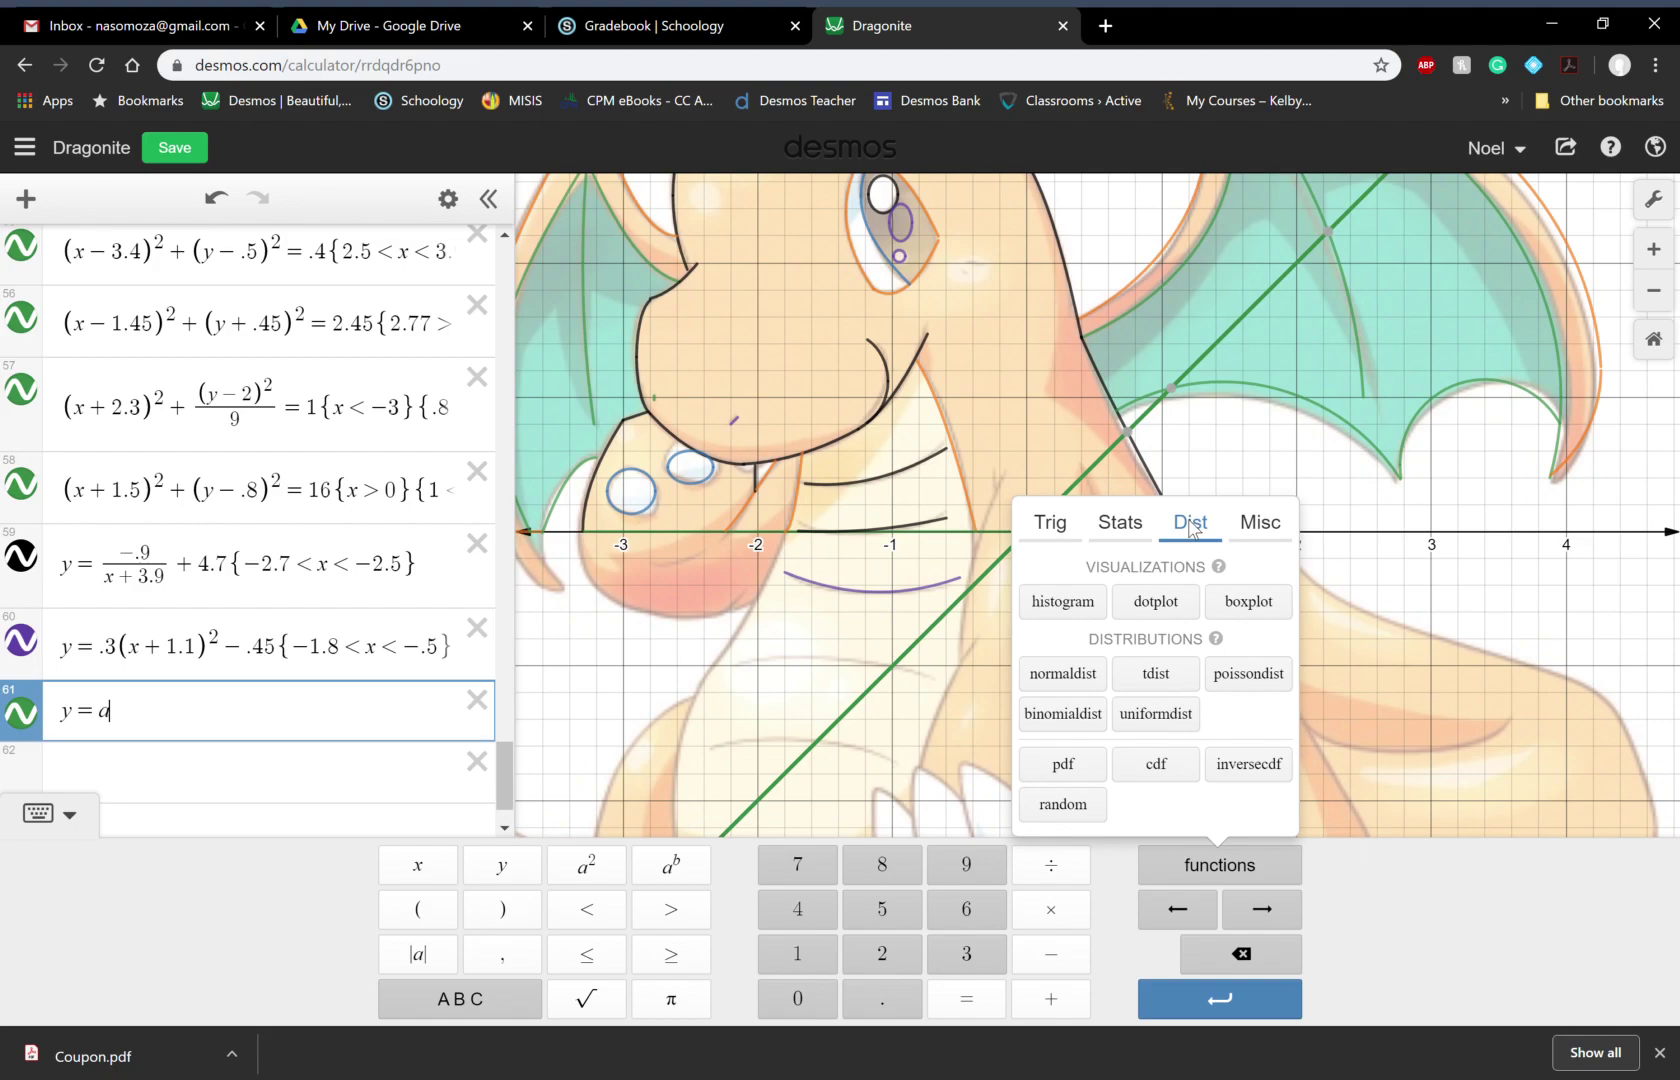
left_click(1264, 527)
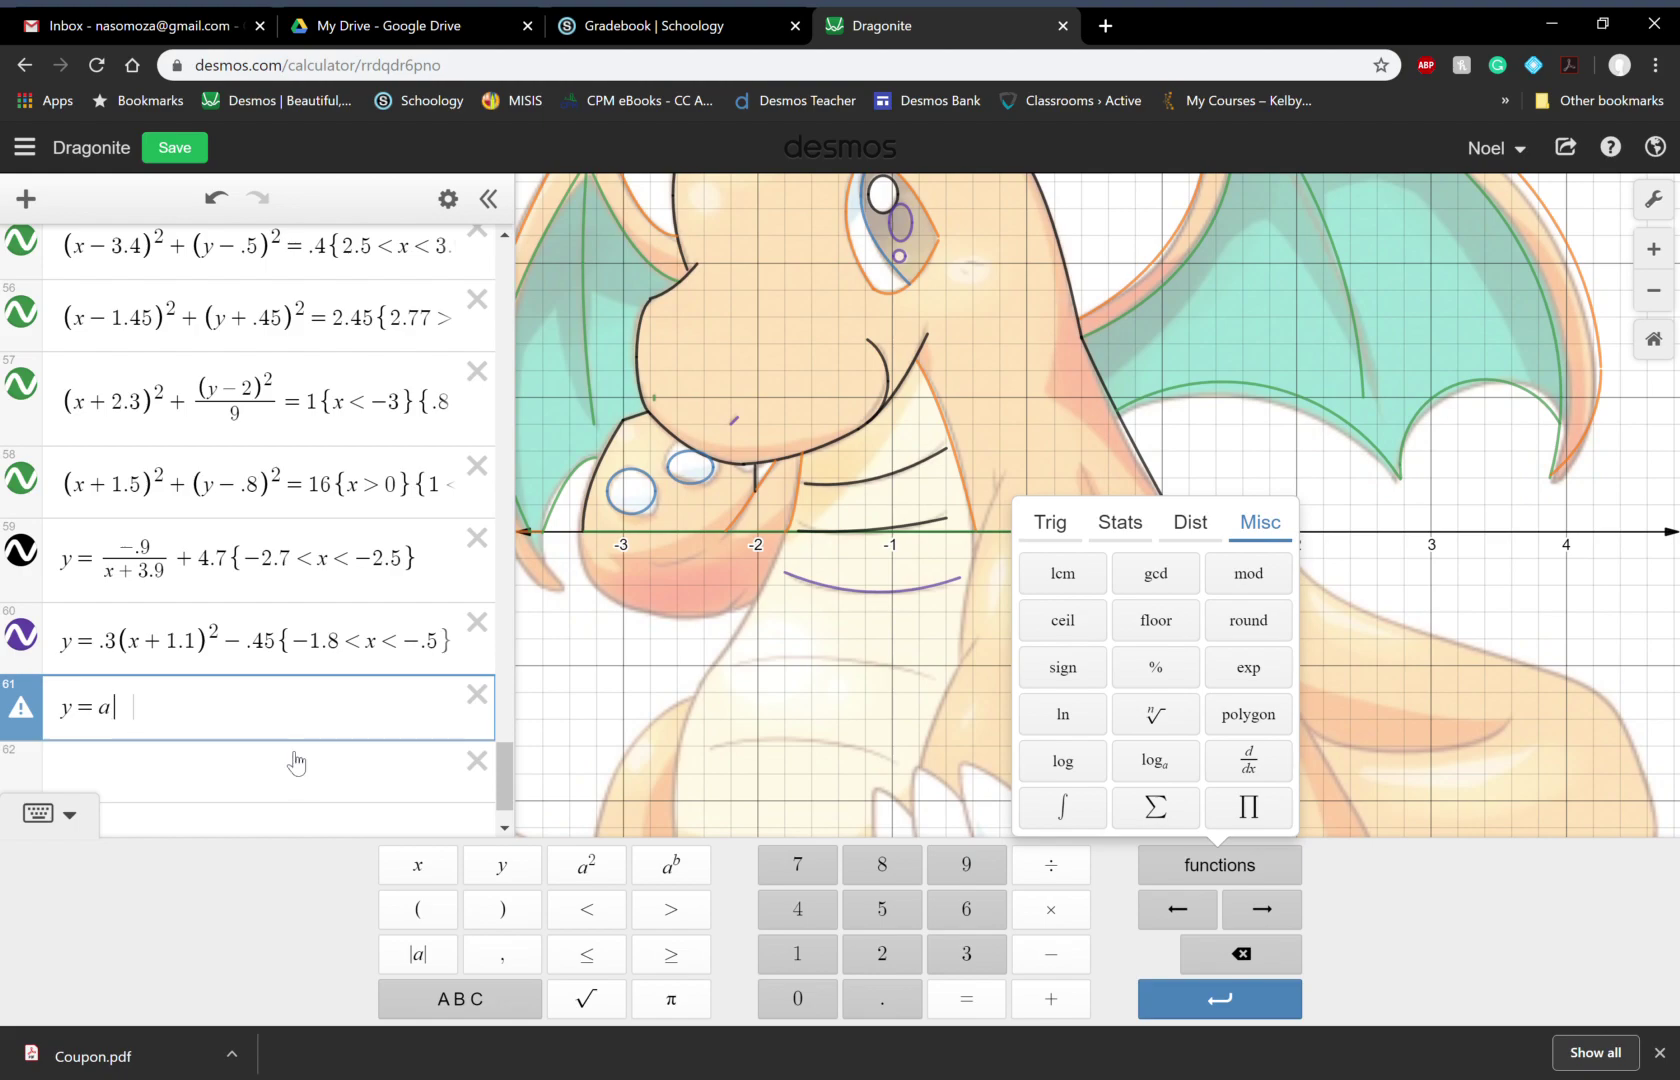
Step: Complete the new equation as y = a|x − h| + k and add sliders for a, h and k
type("x-h|+")
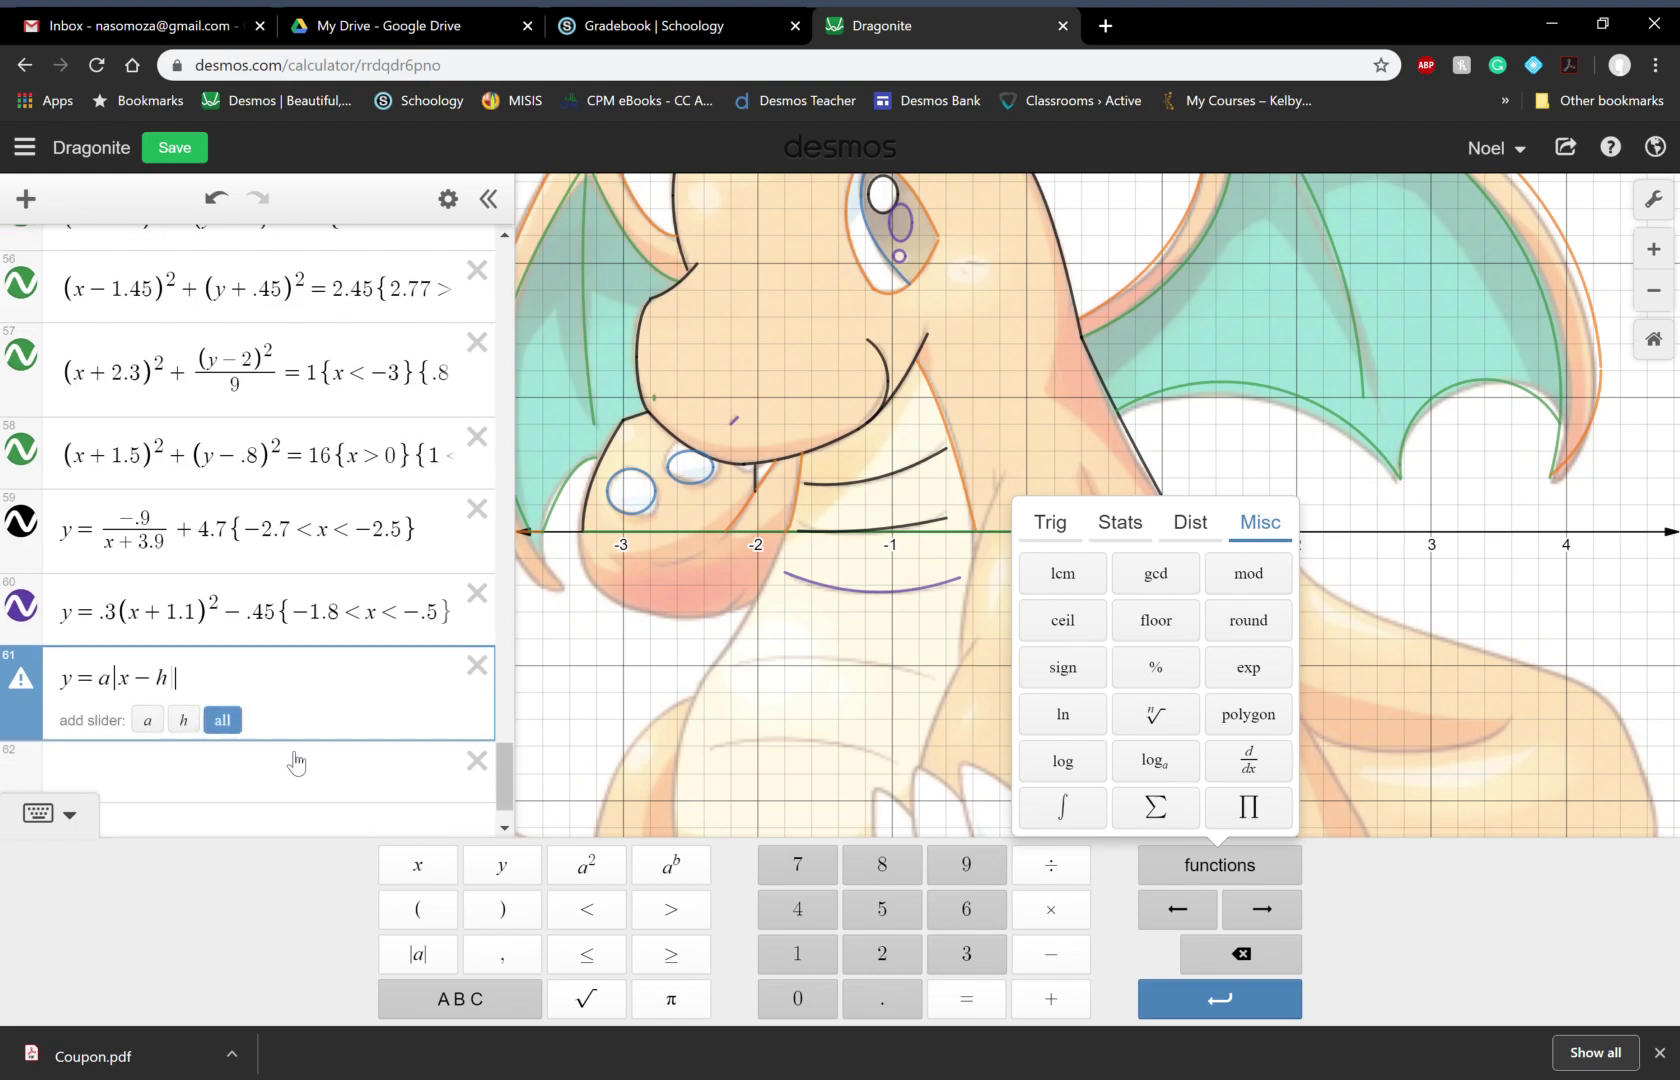
type("k")
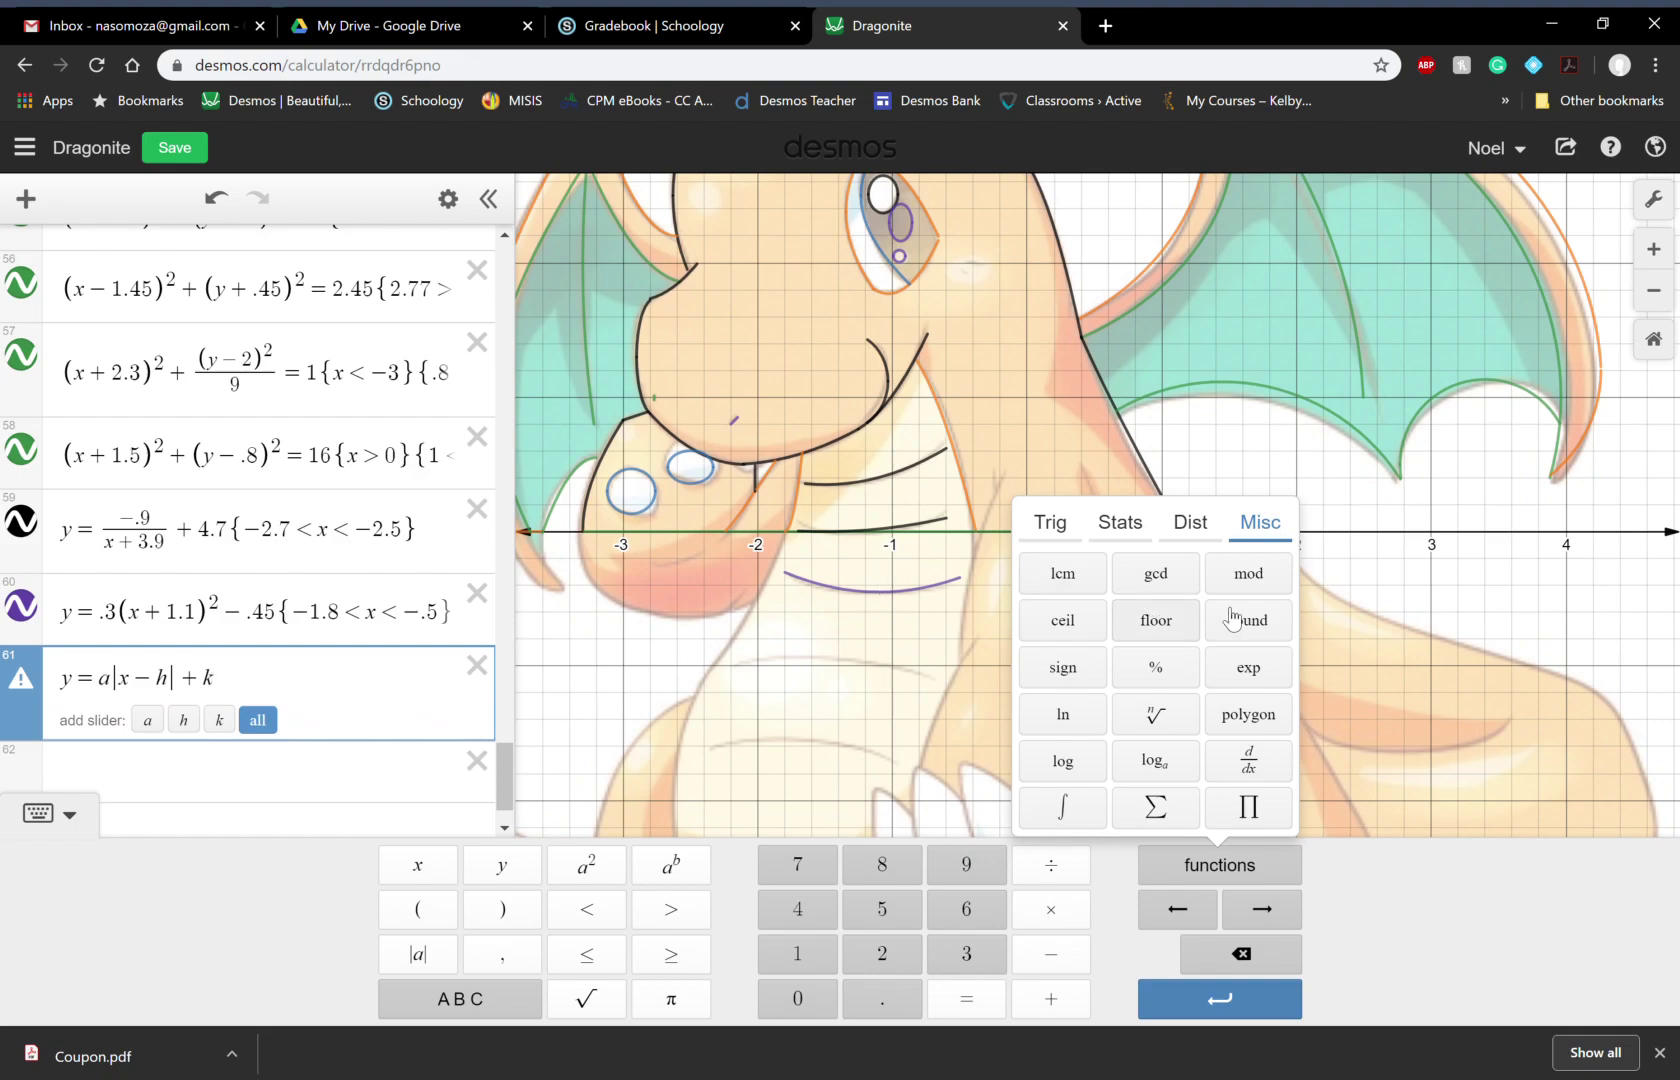
left_click(229, 797)
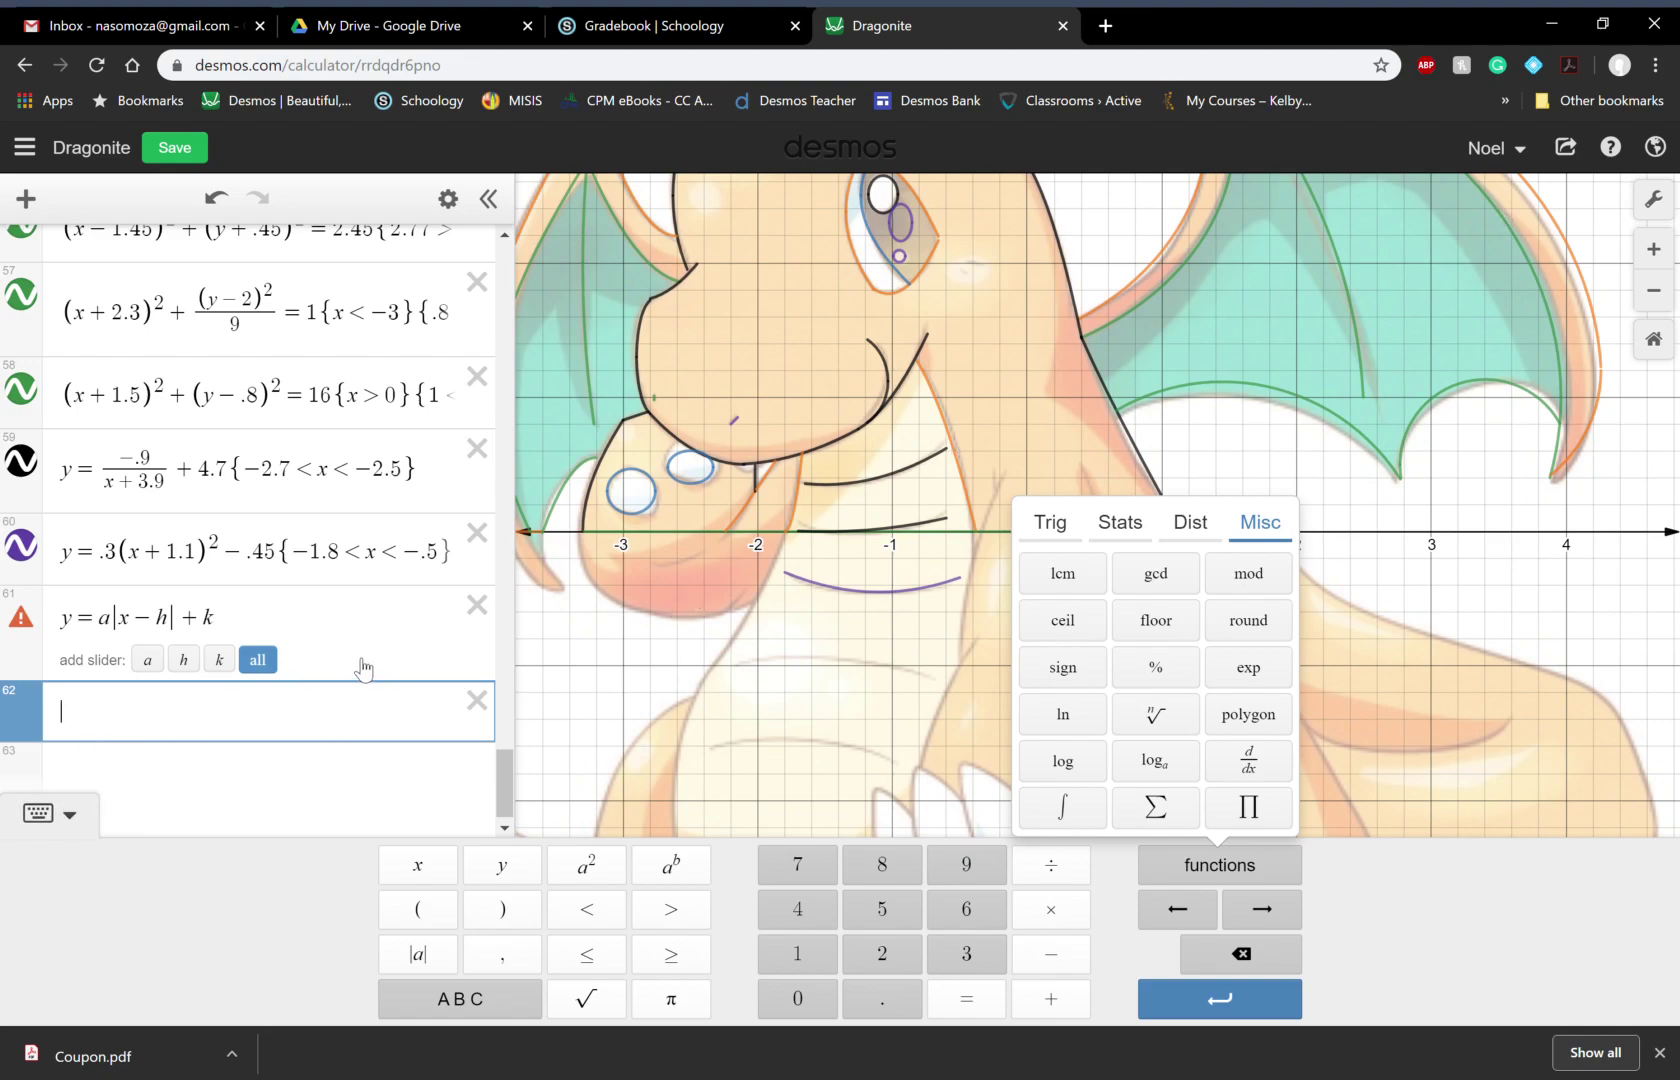
left_click(258, 660)
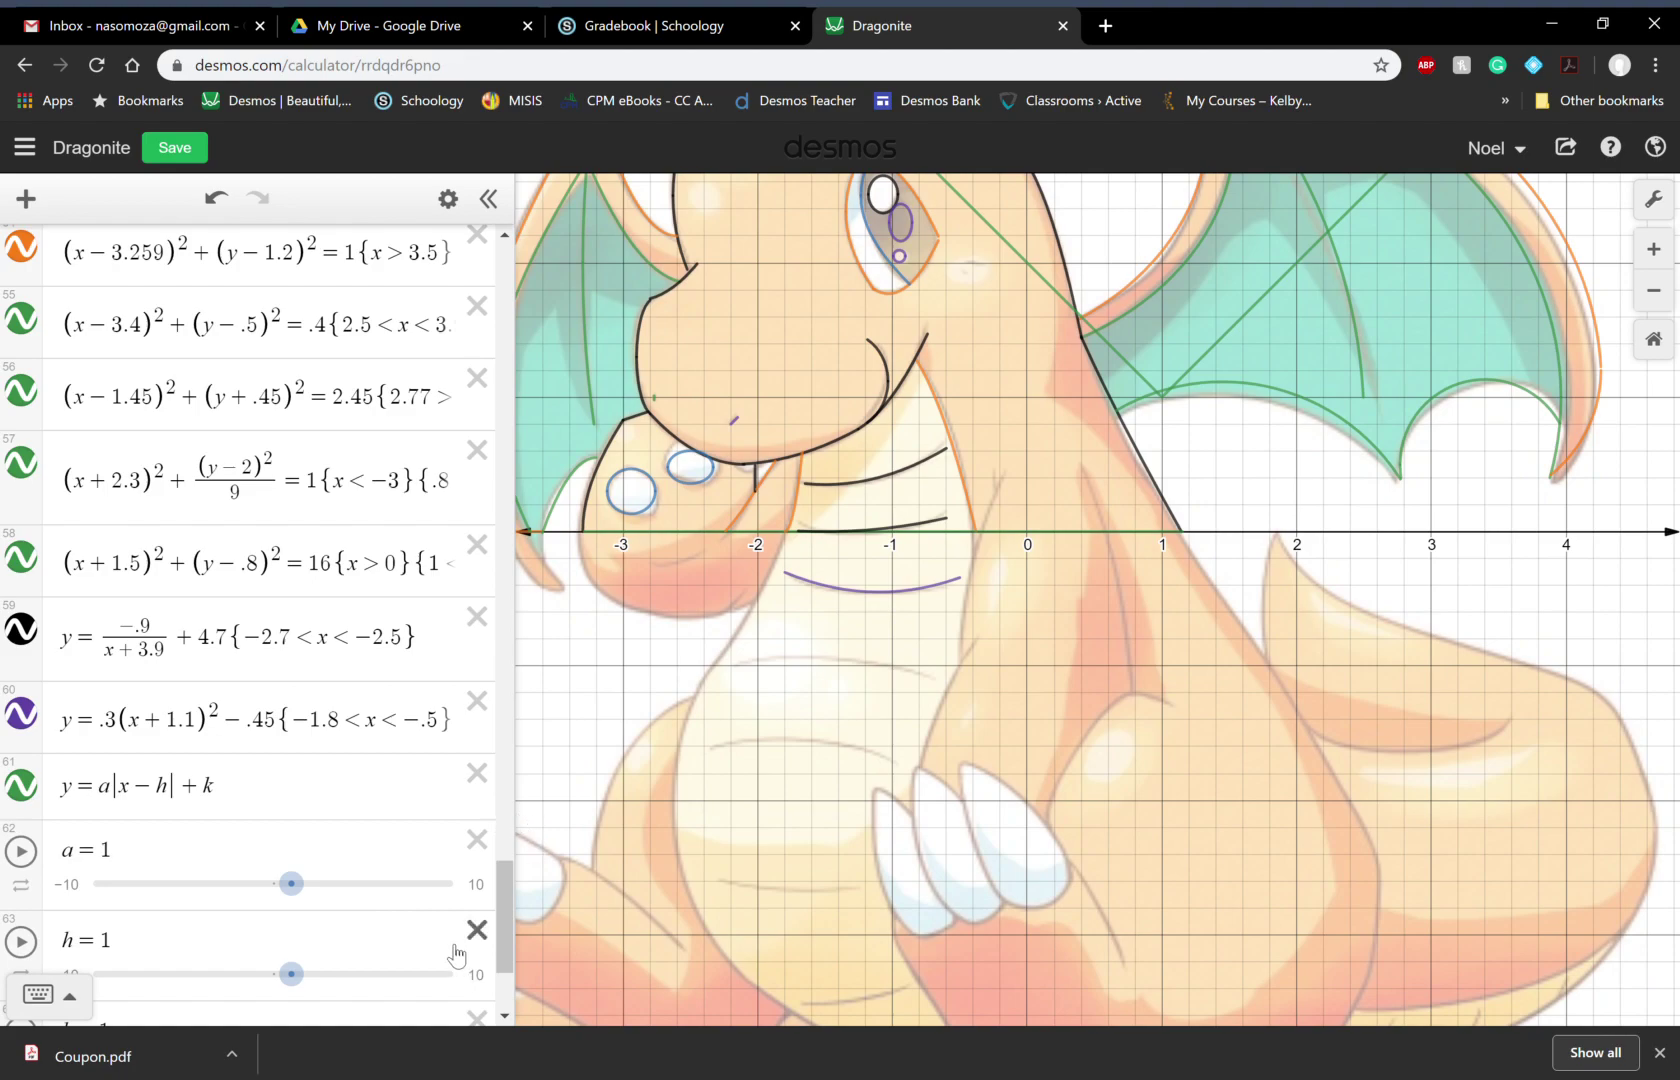
Step: Adjust the sliders to a = −1.5 and h = 0.5 so the absolute value graph follows Dragonite's back below the x-axis
left_click_drag(508, 942, 508, 963)
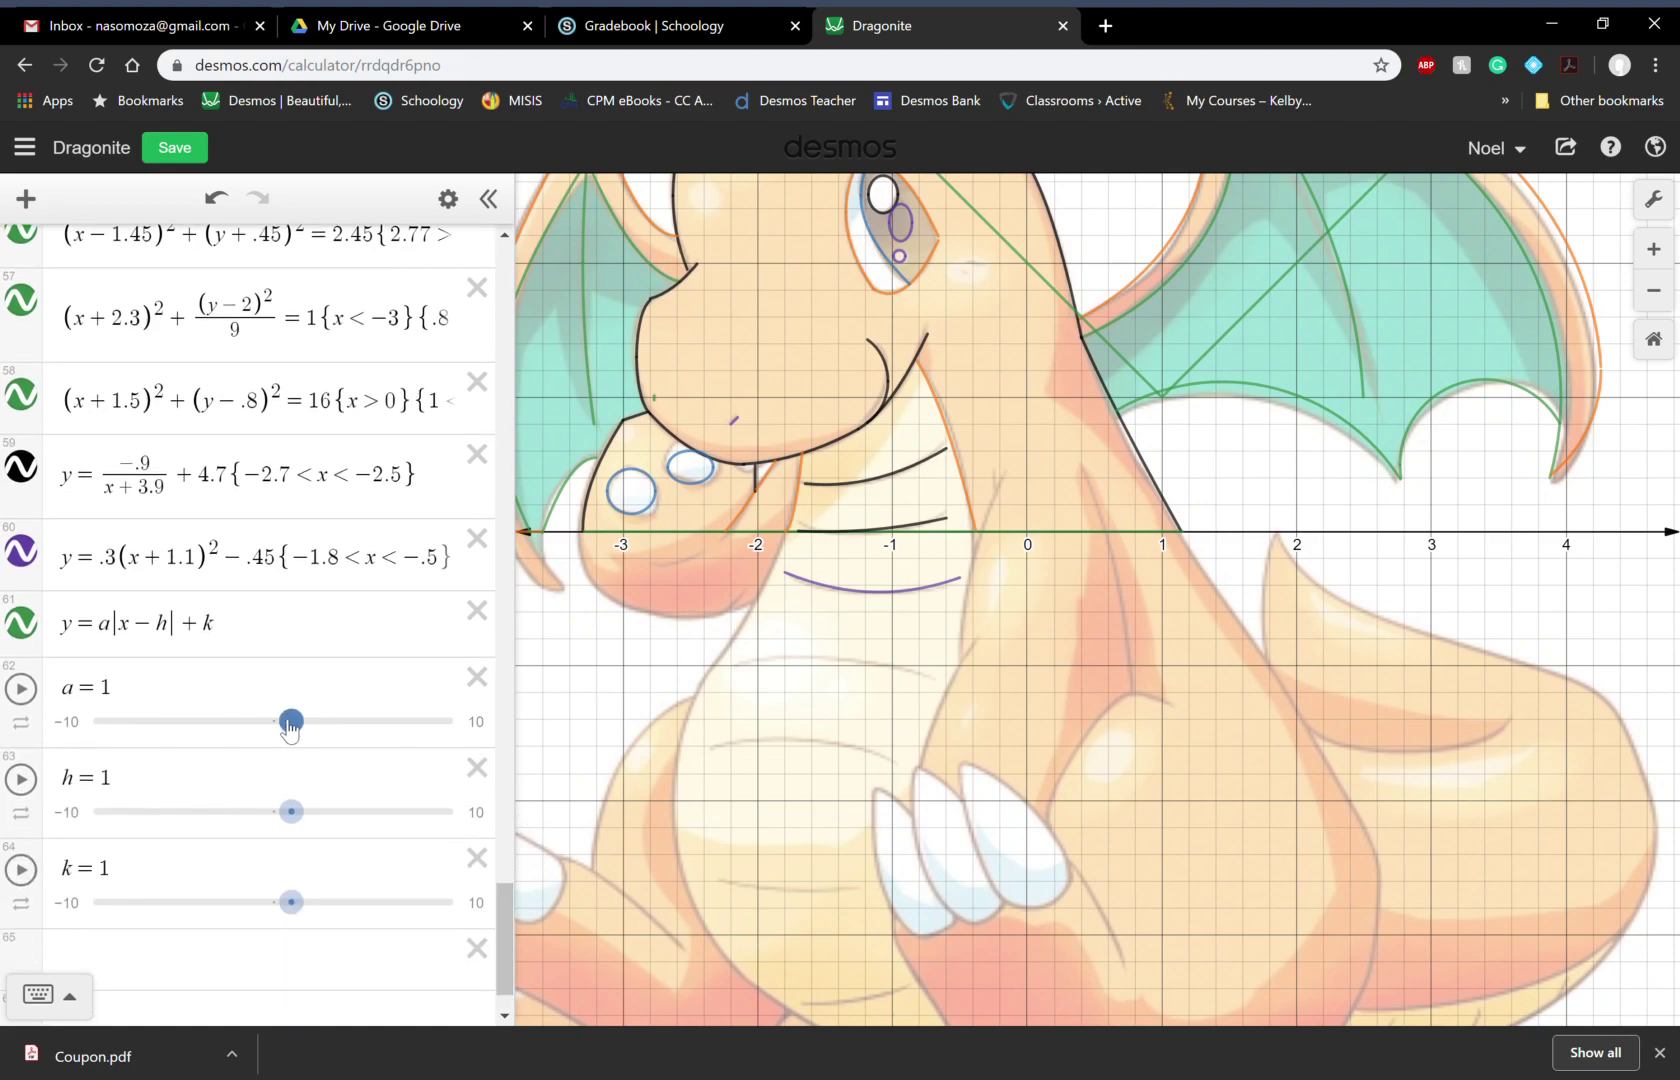
left_click_drag(292, 721, 253, 722)
left_click_drag(291, 810, 273, 815)
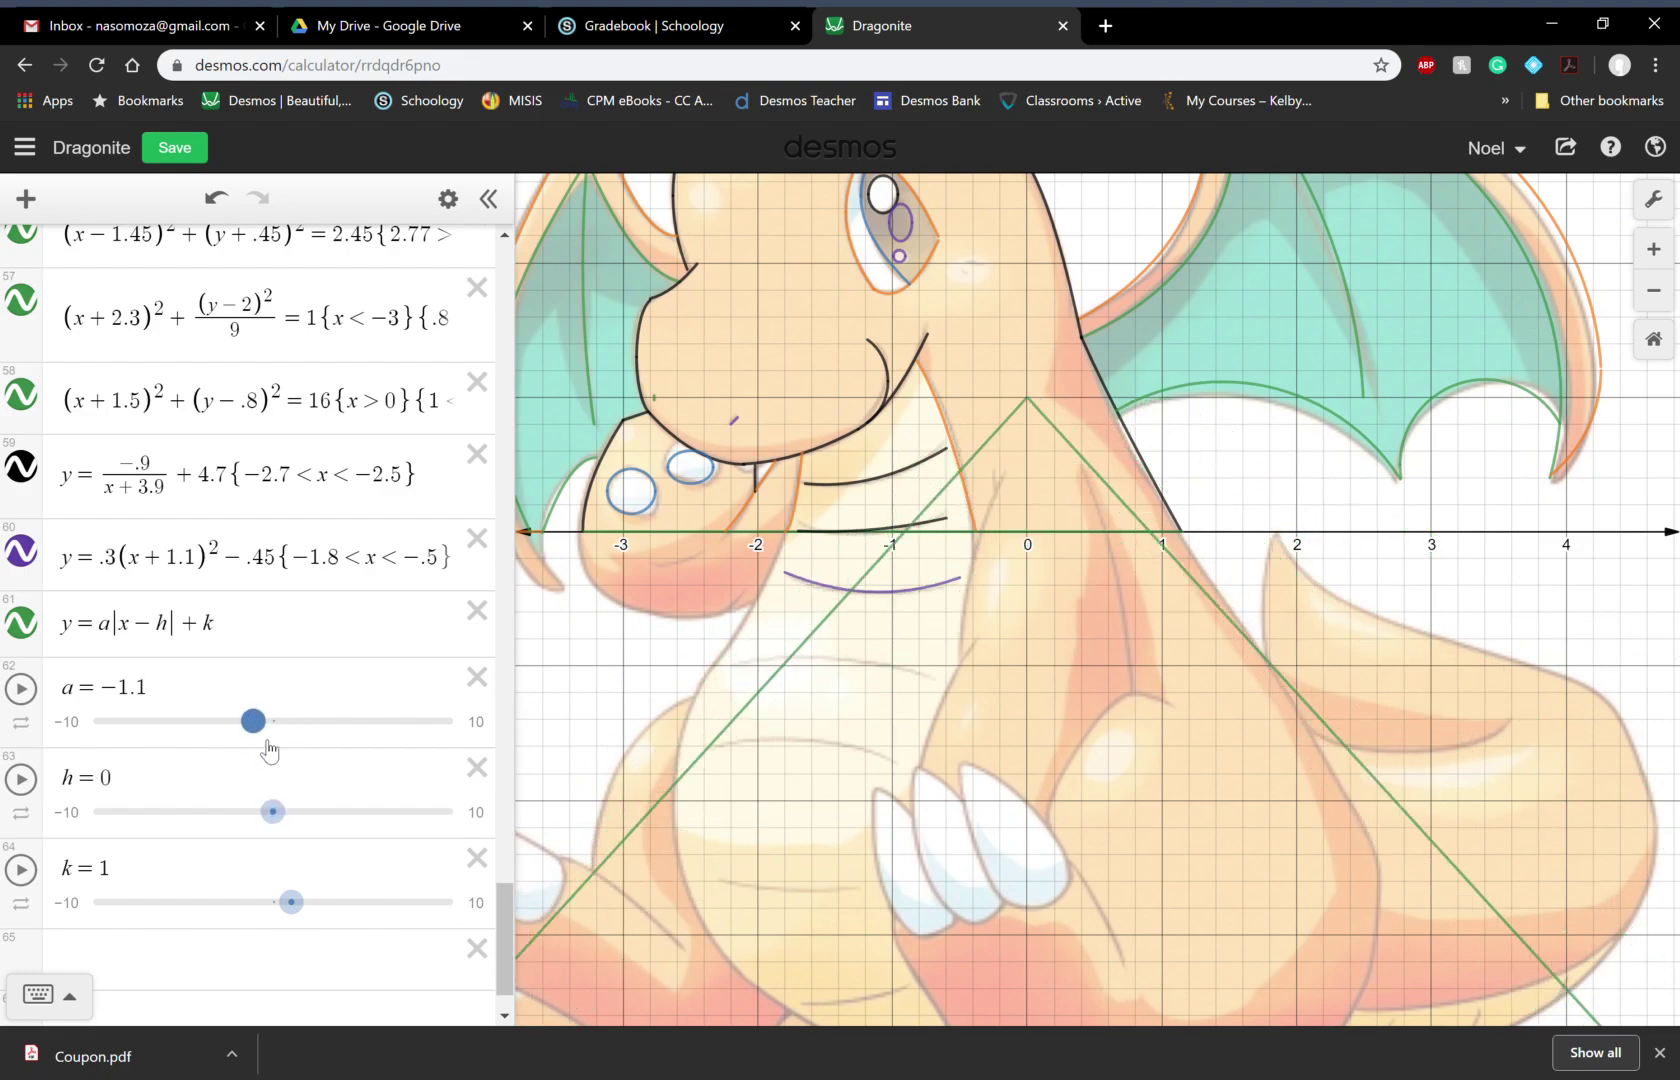
left_click_drag(255, 728, 257, 734)
left_click_drag(273, 813, 284, 826)
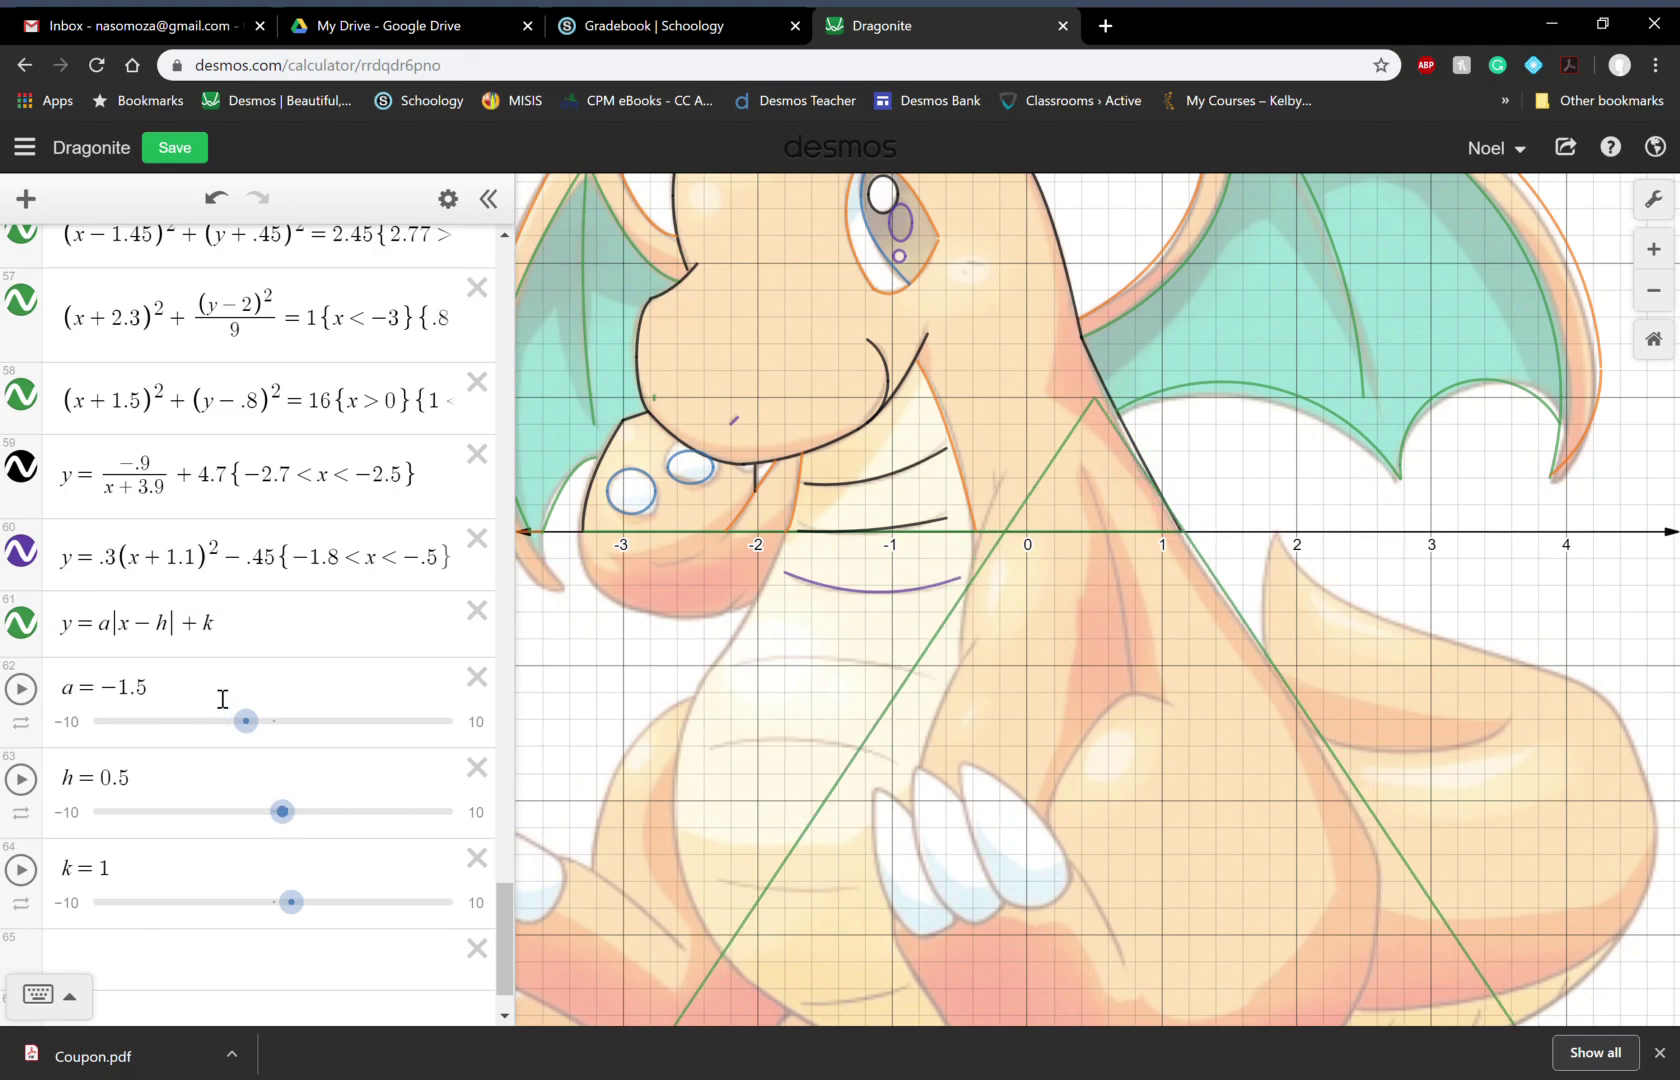
Step: Fine-tune the absolute value graph's horizontal shift by setting h to 0.49
left_click(165, 779)
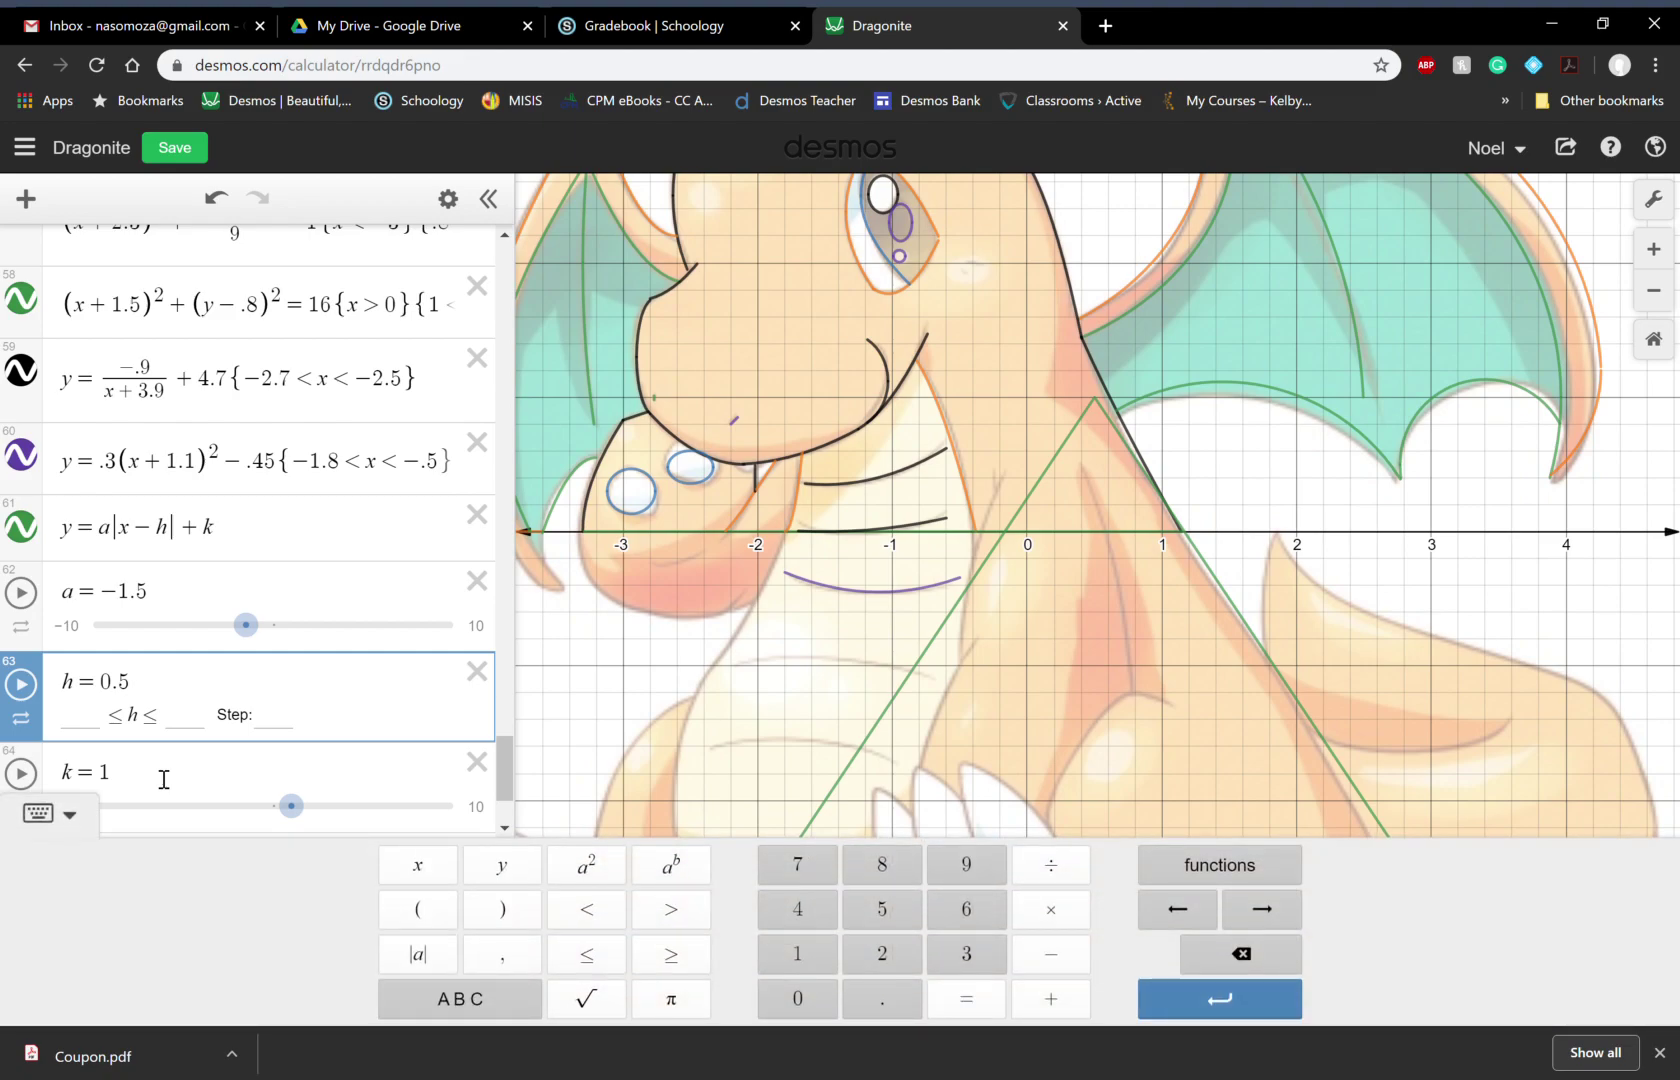
type("5")
key("BackSpace")
type("5")
key("BackSpace")
key("BackSpace")
type("49")
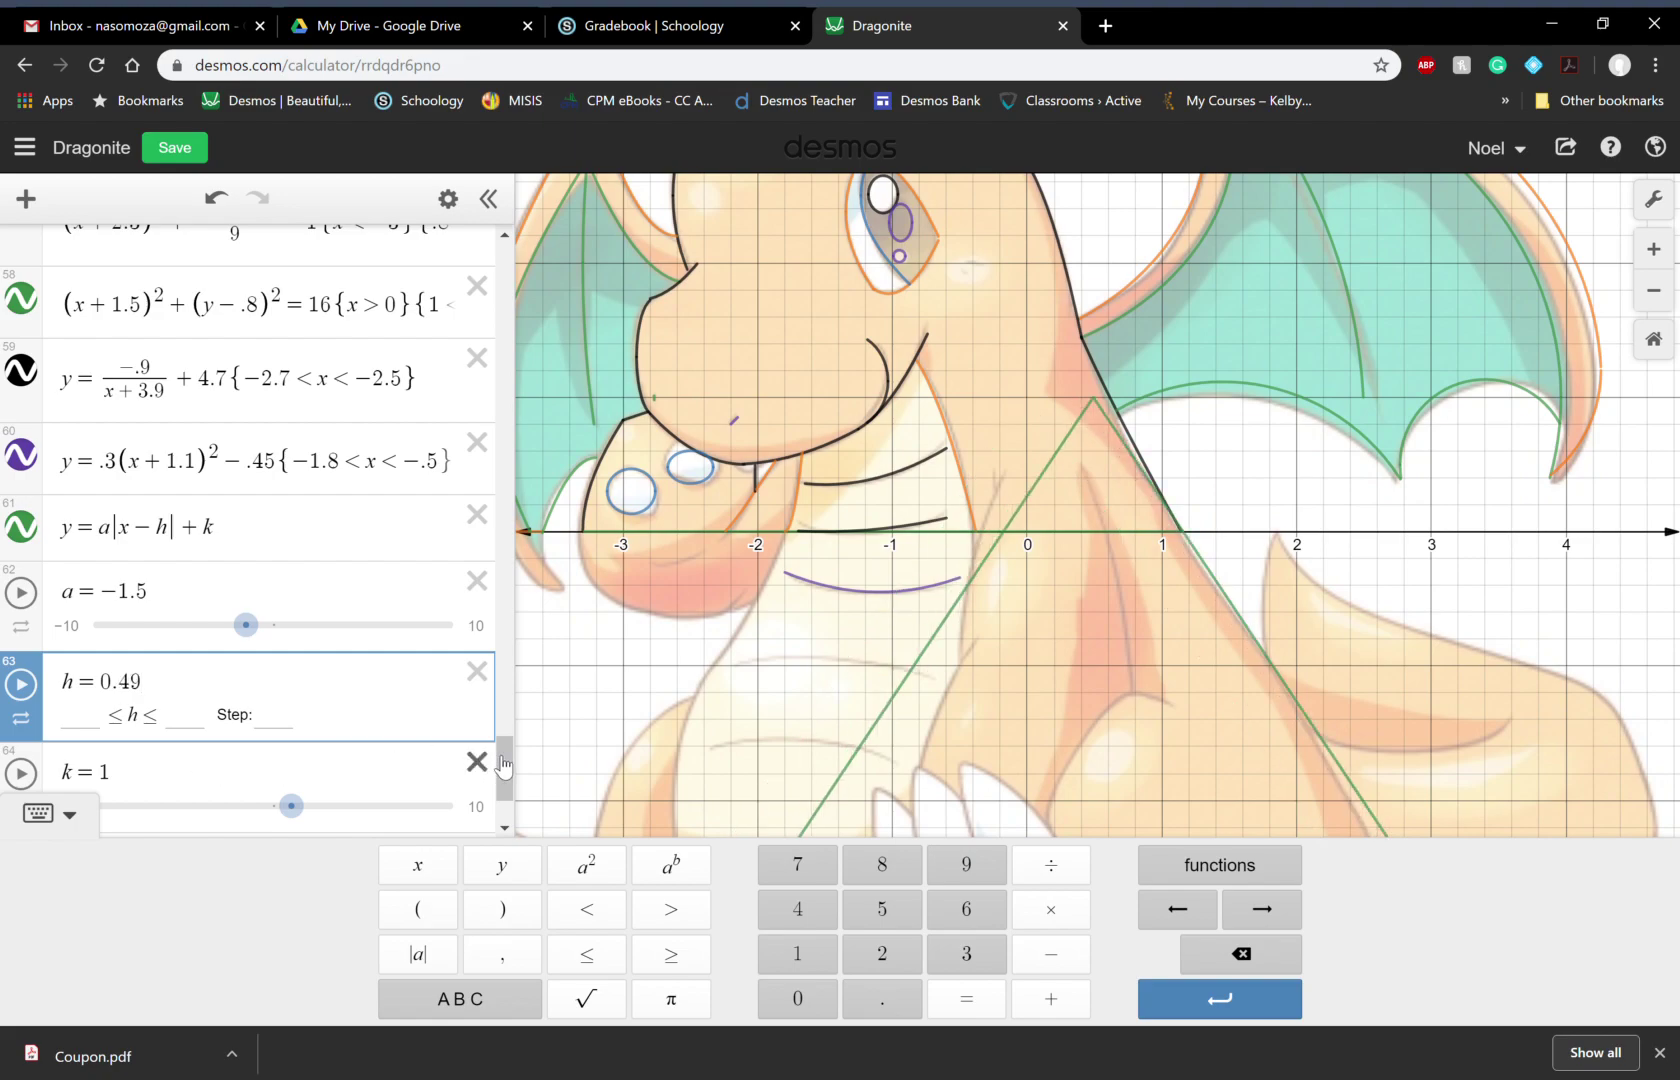
Step: Replace a, h and k with numbers so the absolute value equation reads y = −1.5|x − .49| + 1
left_click_drag(1228, 668, 1219, 584)
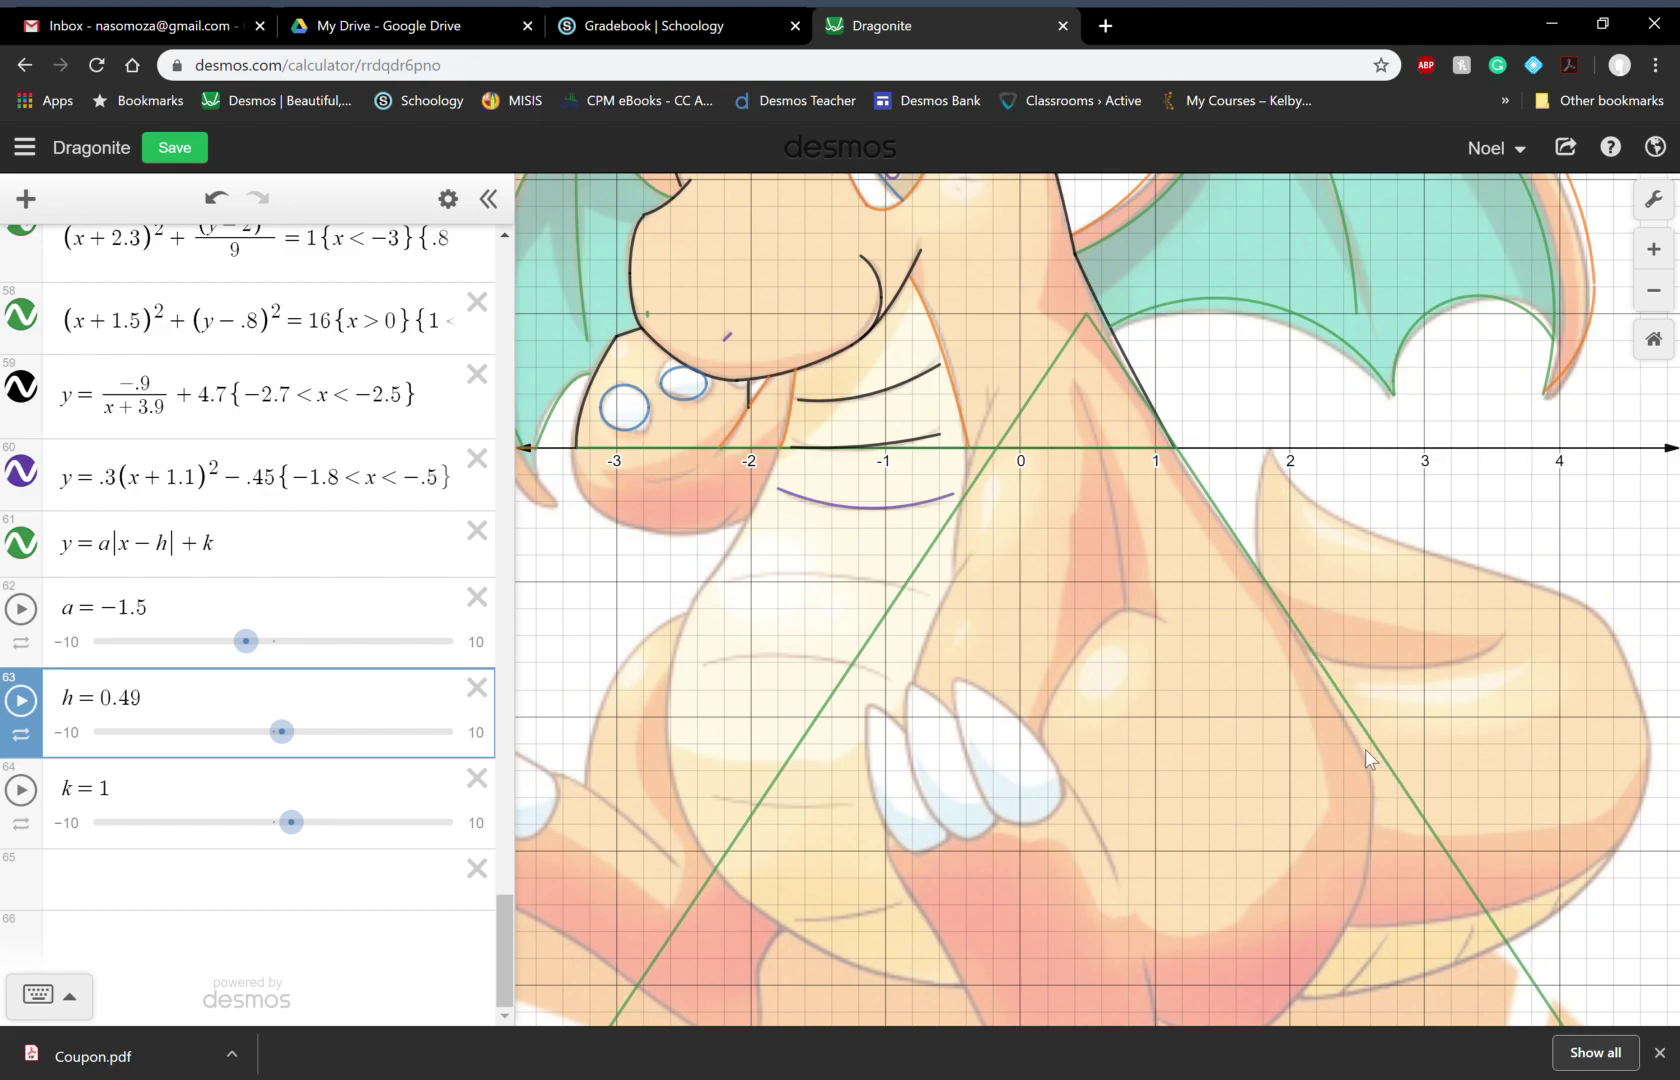
left_click(120, 562)
key("BackSpace")
type("-1.5")
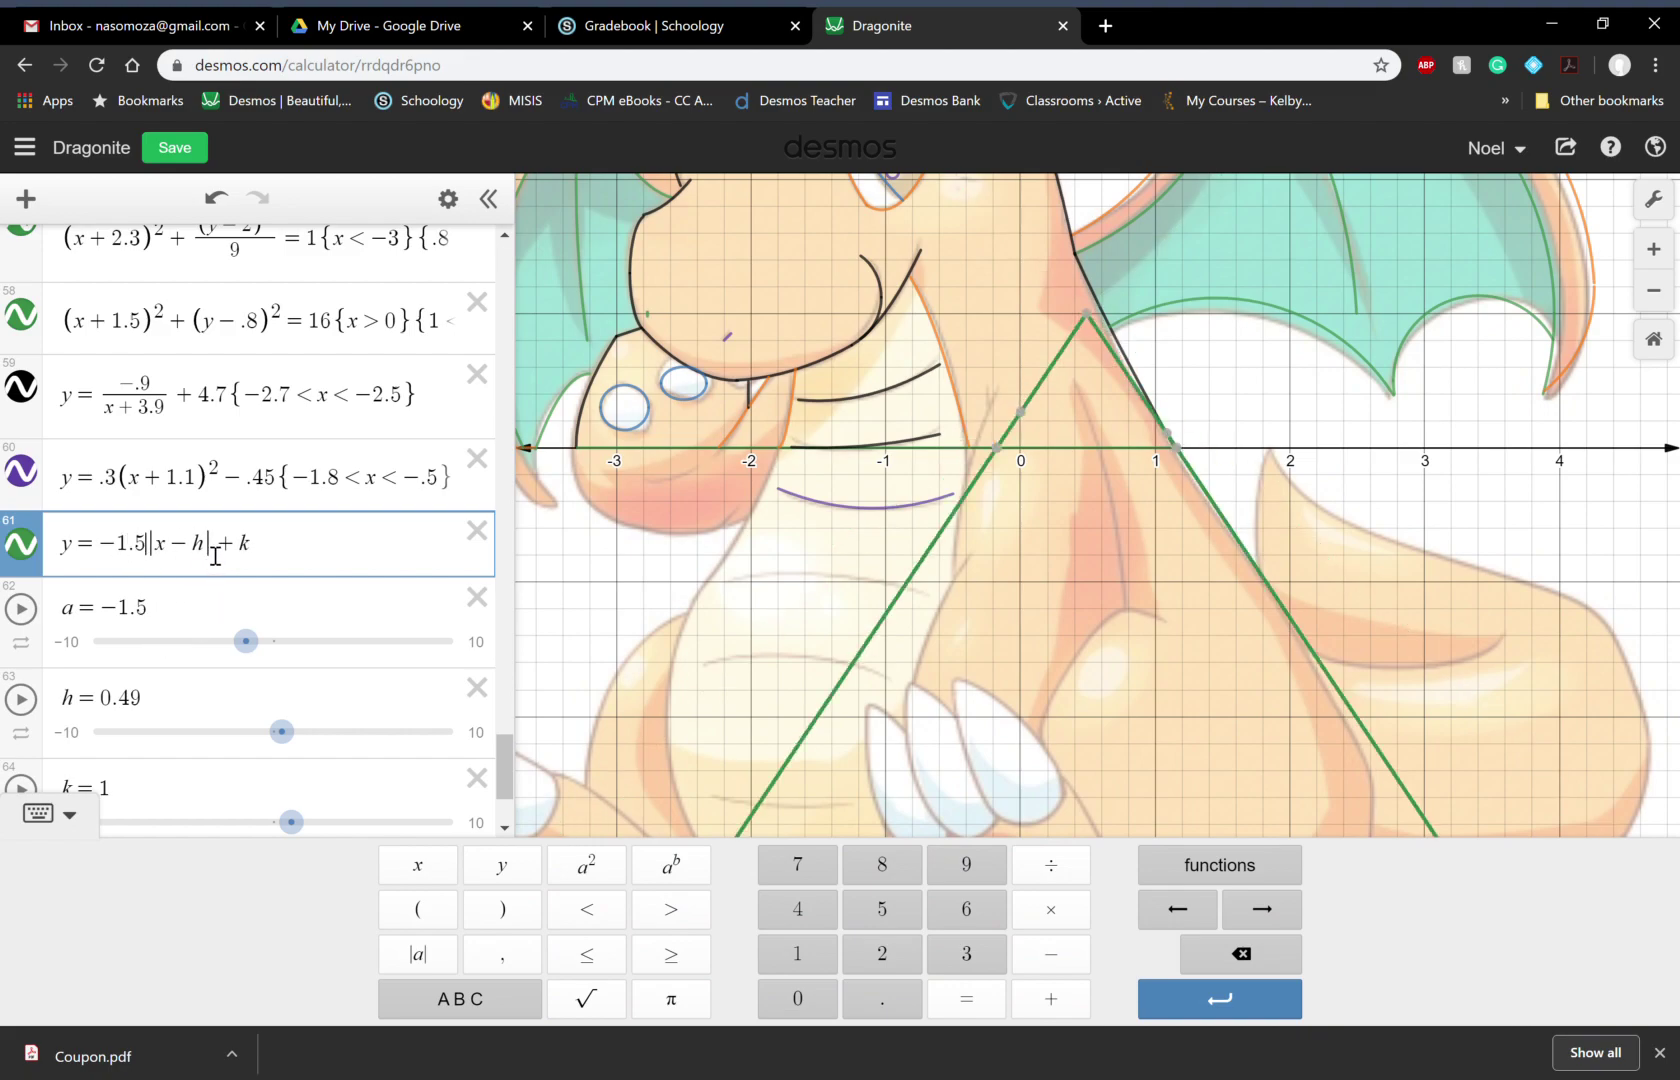
key("BackSpace")
type(".49")
left_click_drag(532, 788, 530, 788)
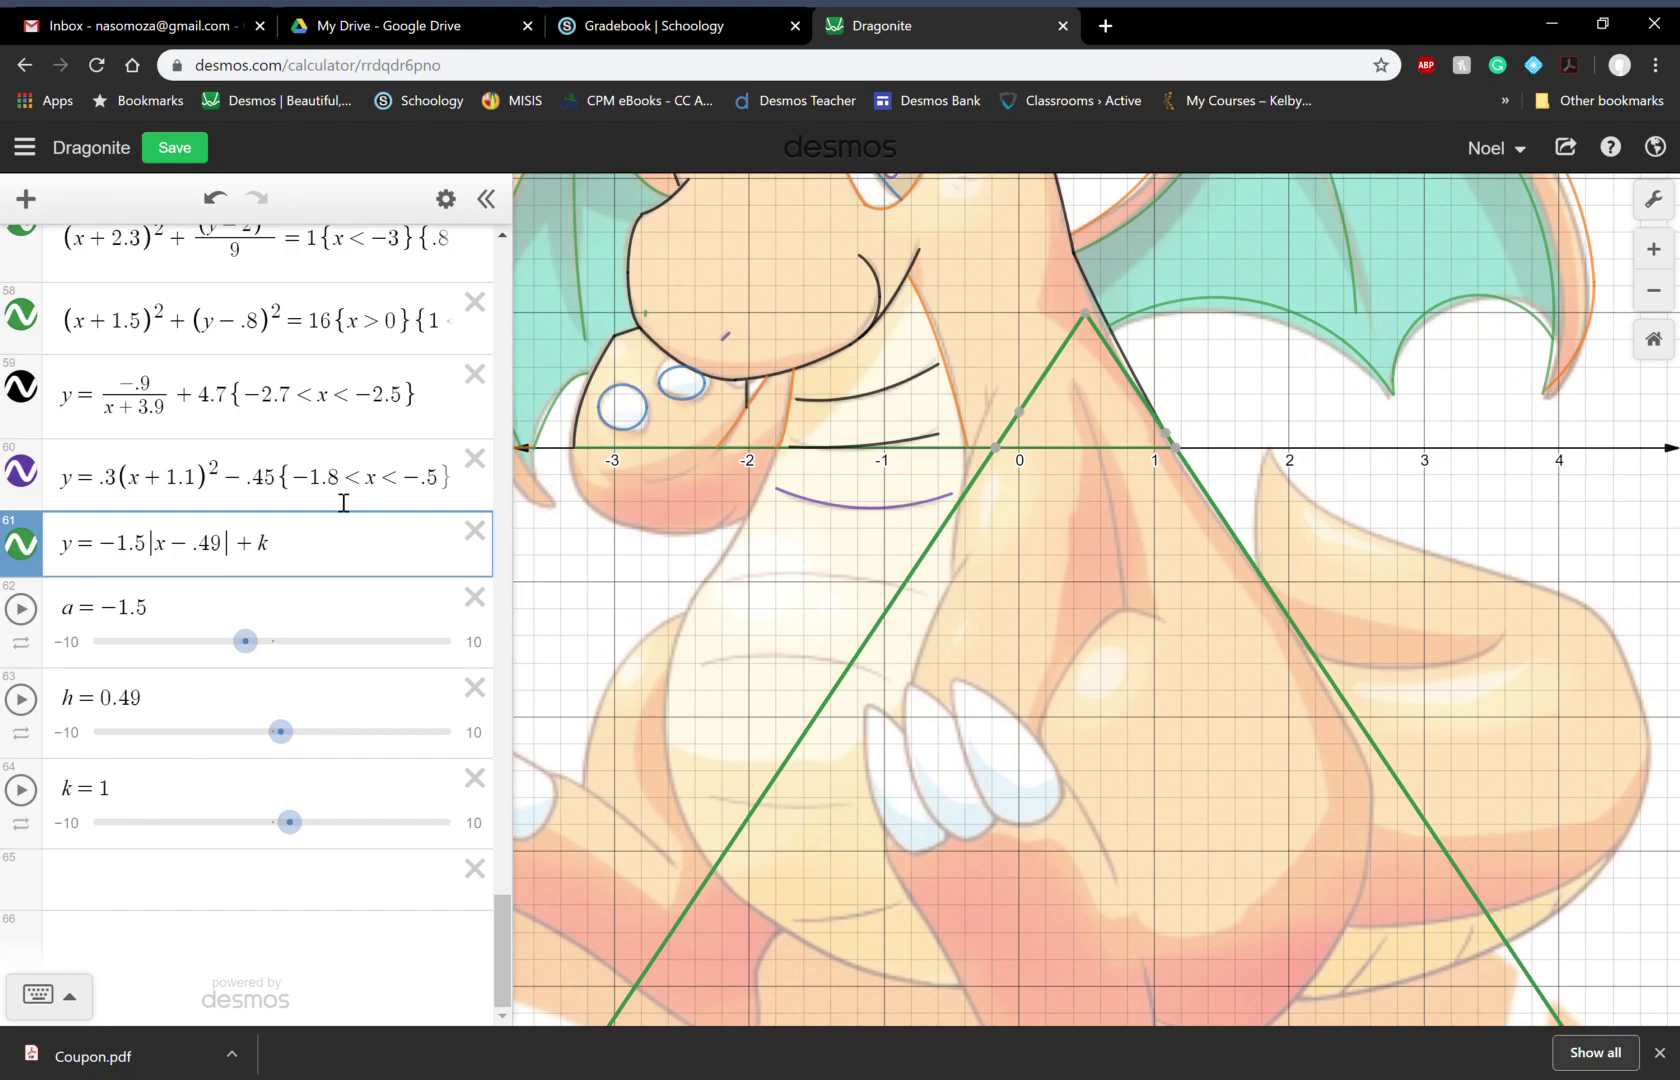
left_click(293, 554)
key("BackSpace")
type("1")
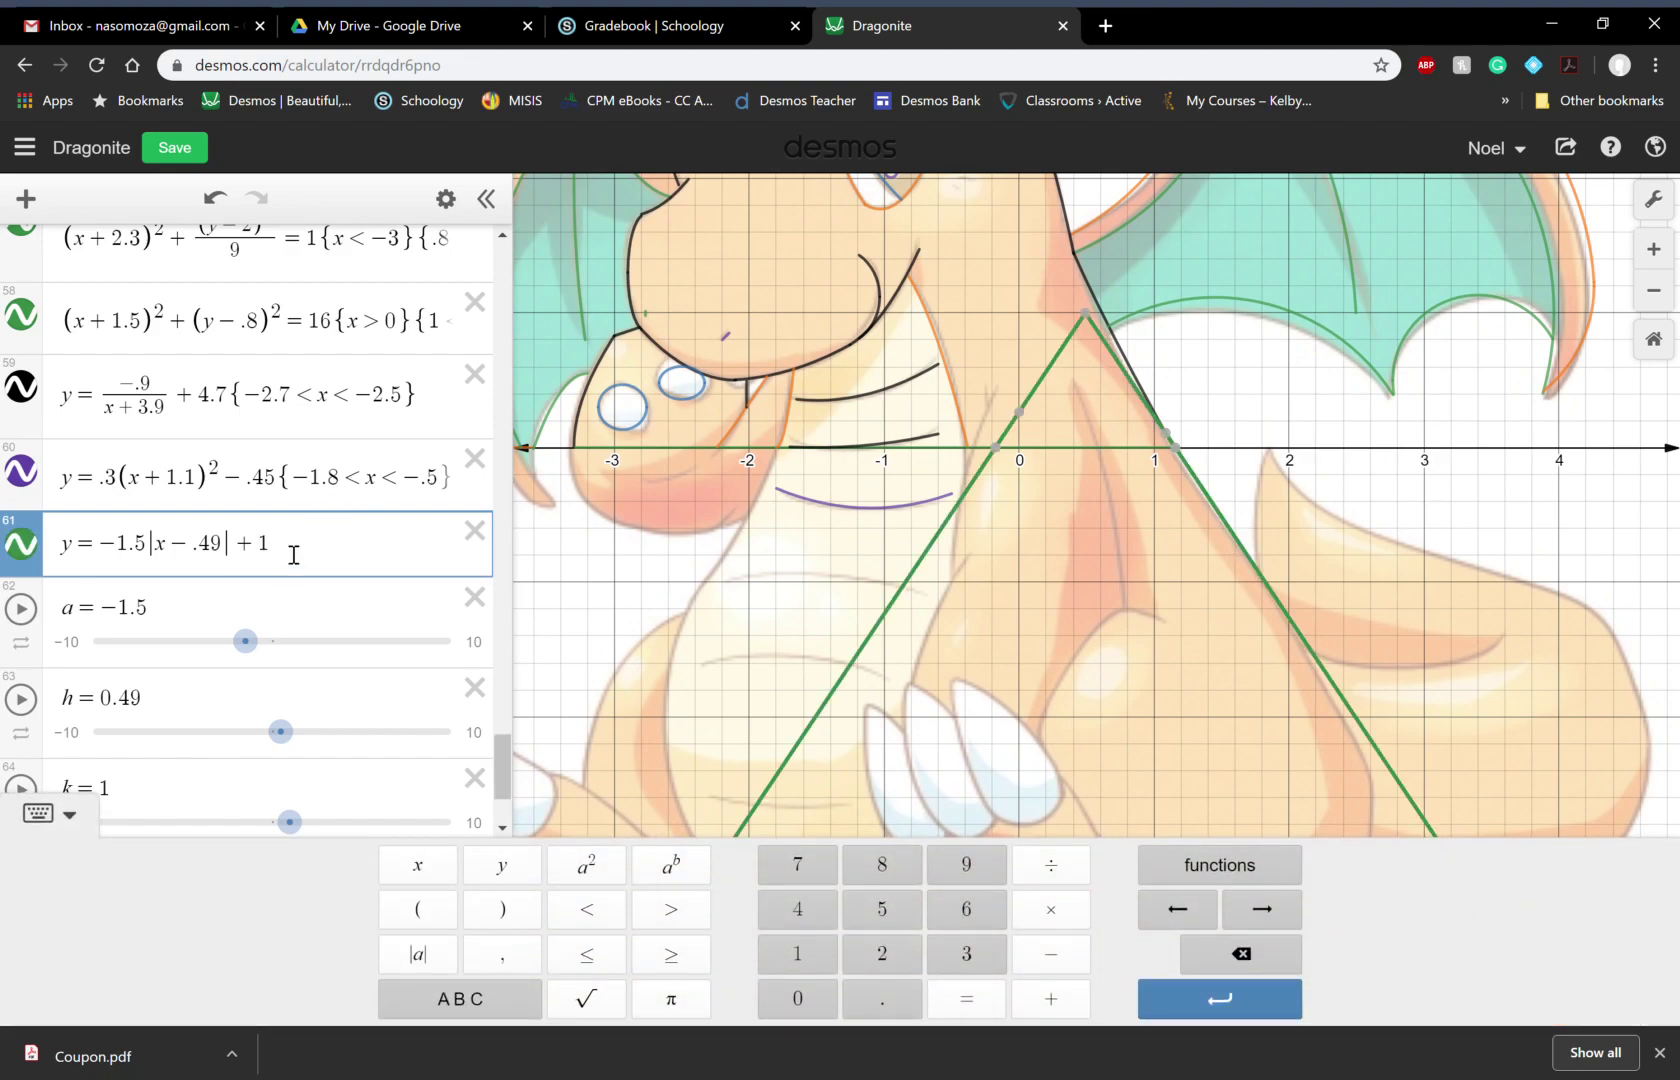
Step: Delete the a, h and k sliders below the absolute value equation
scroll(505, 772, "down", 1)
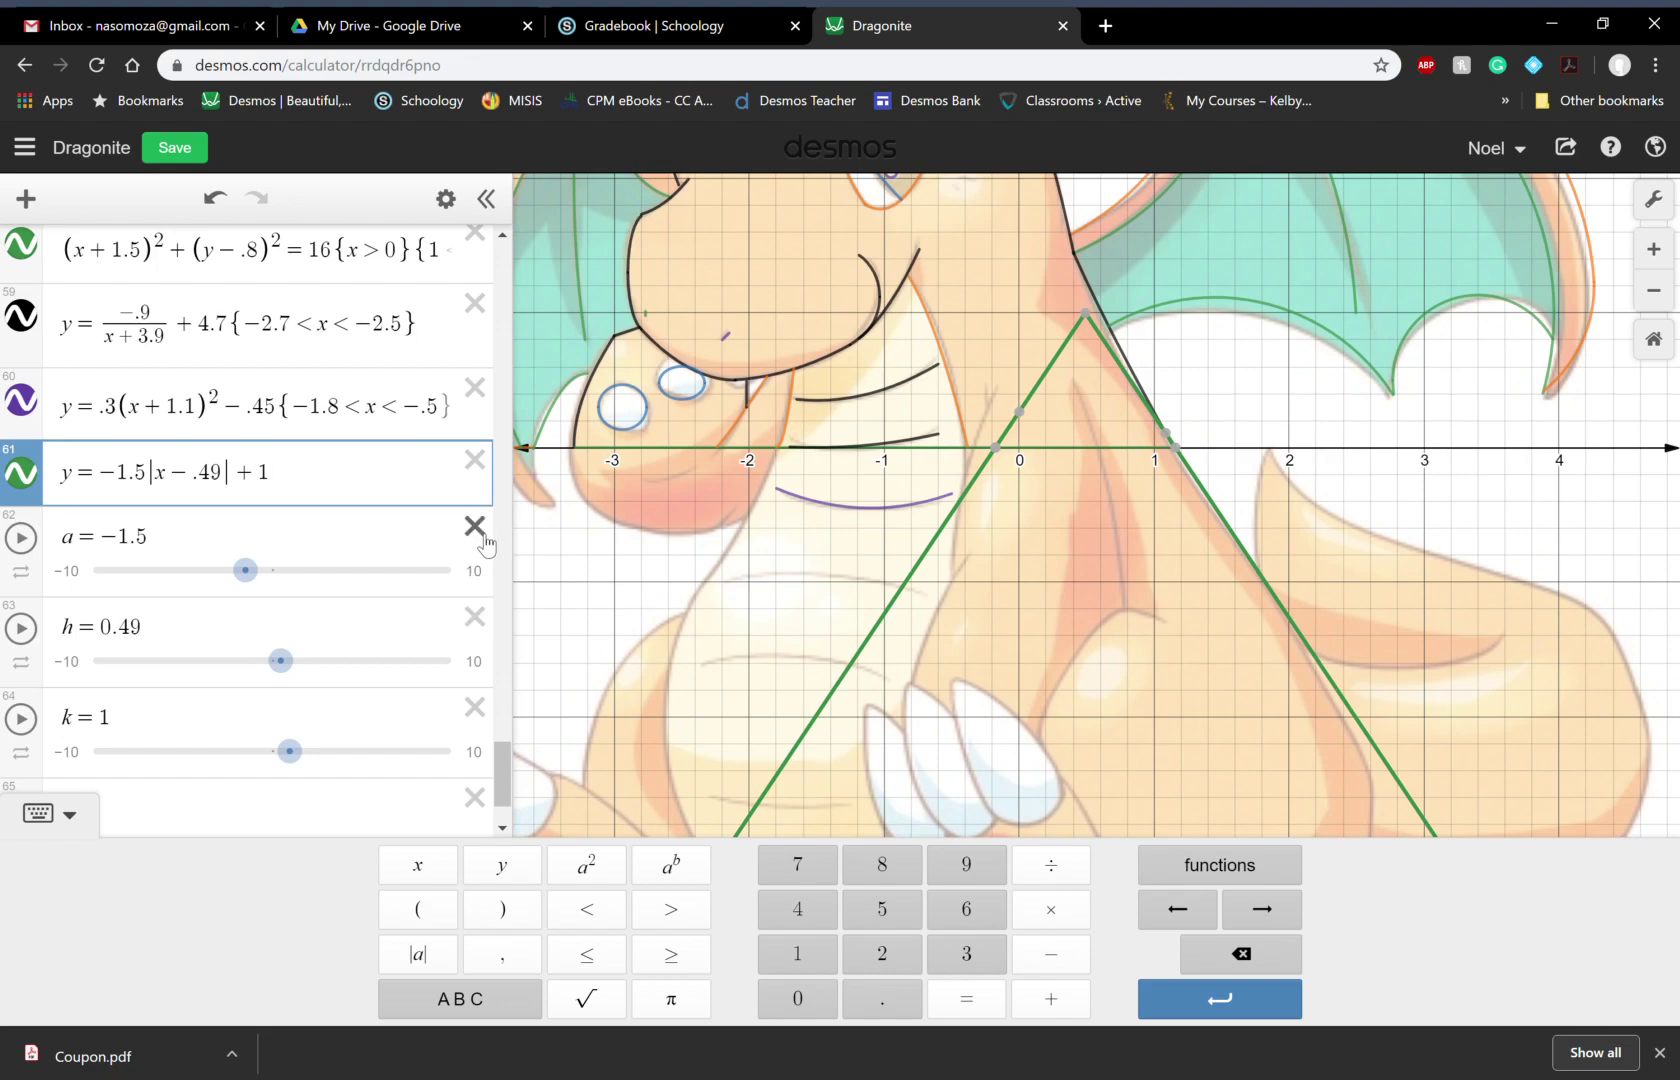
left_click(474, 526)
left_click(474, 526)
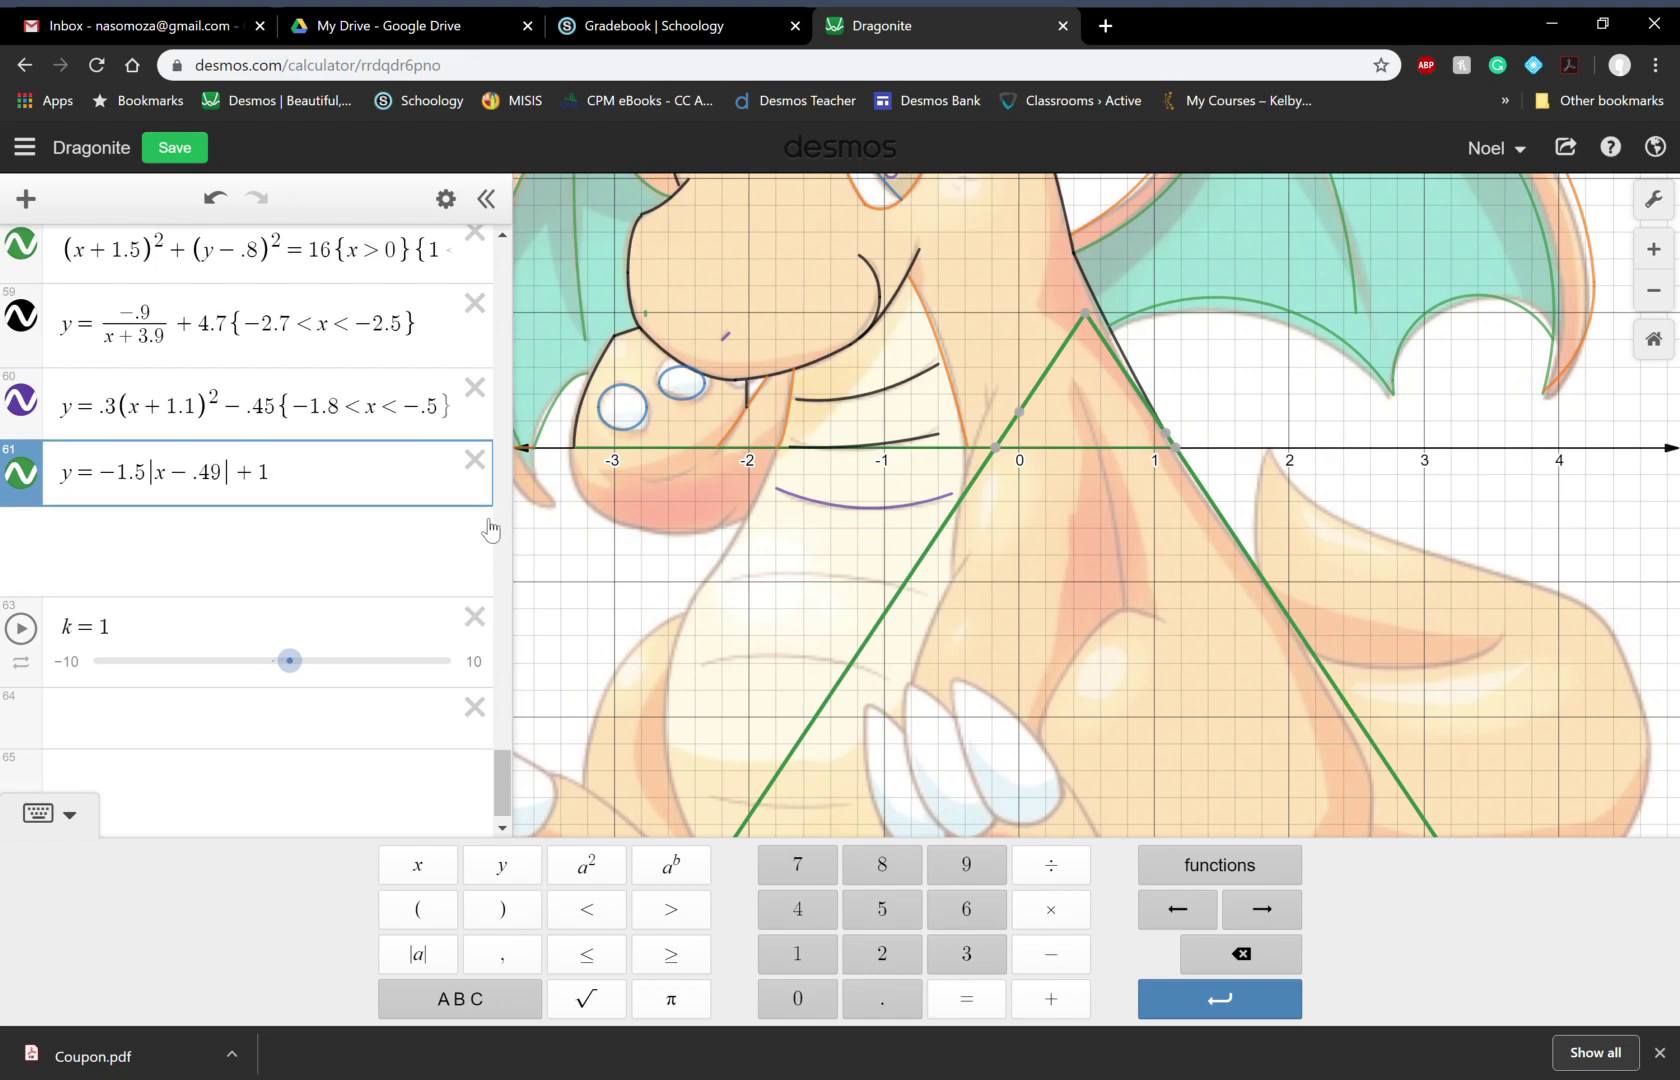
left_click(476, 589)
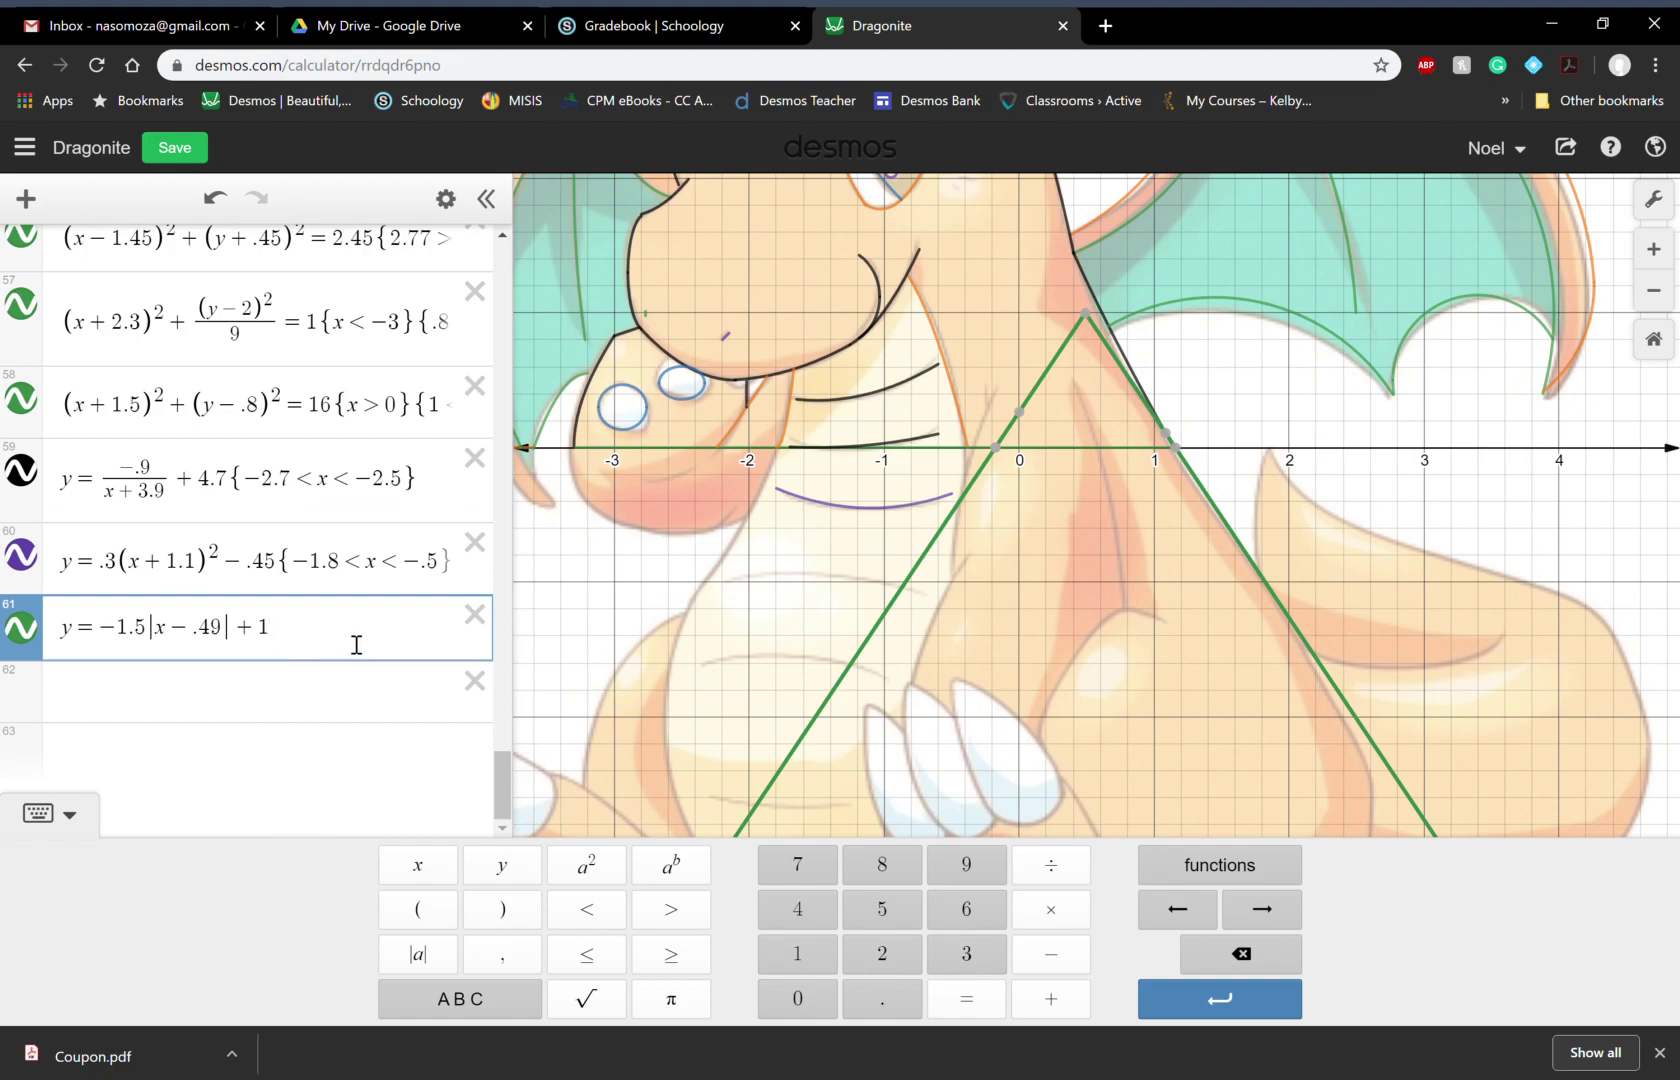
Step: Add the domain restriction x < 2 to the absolute value equation
type("{x")
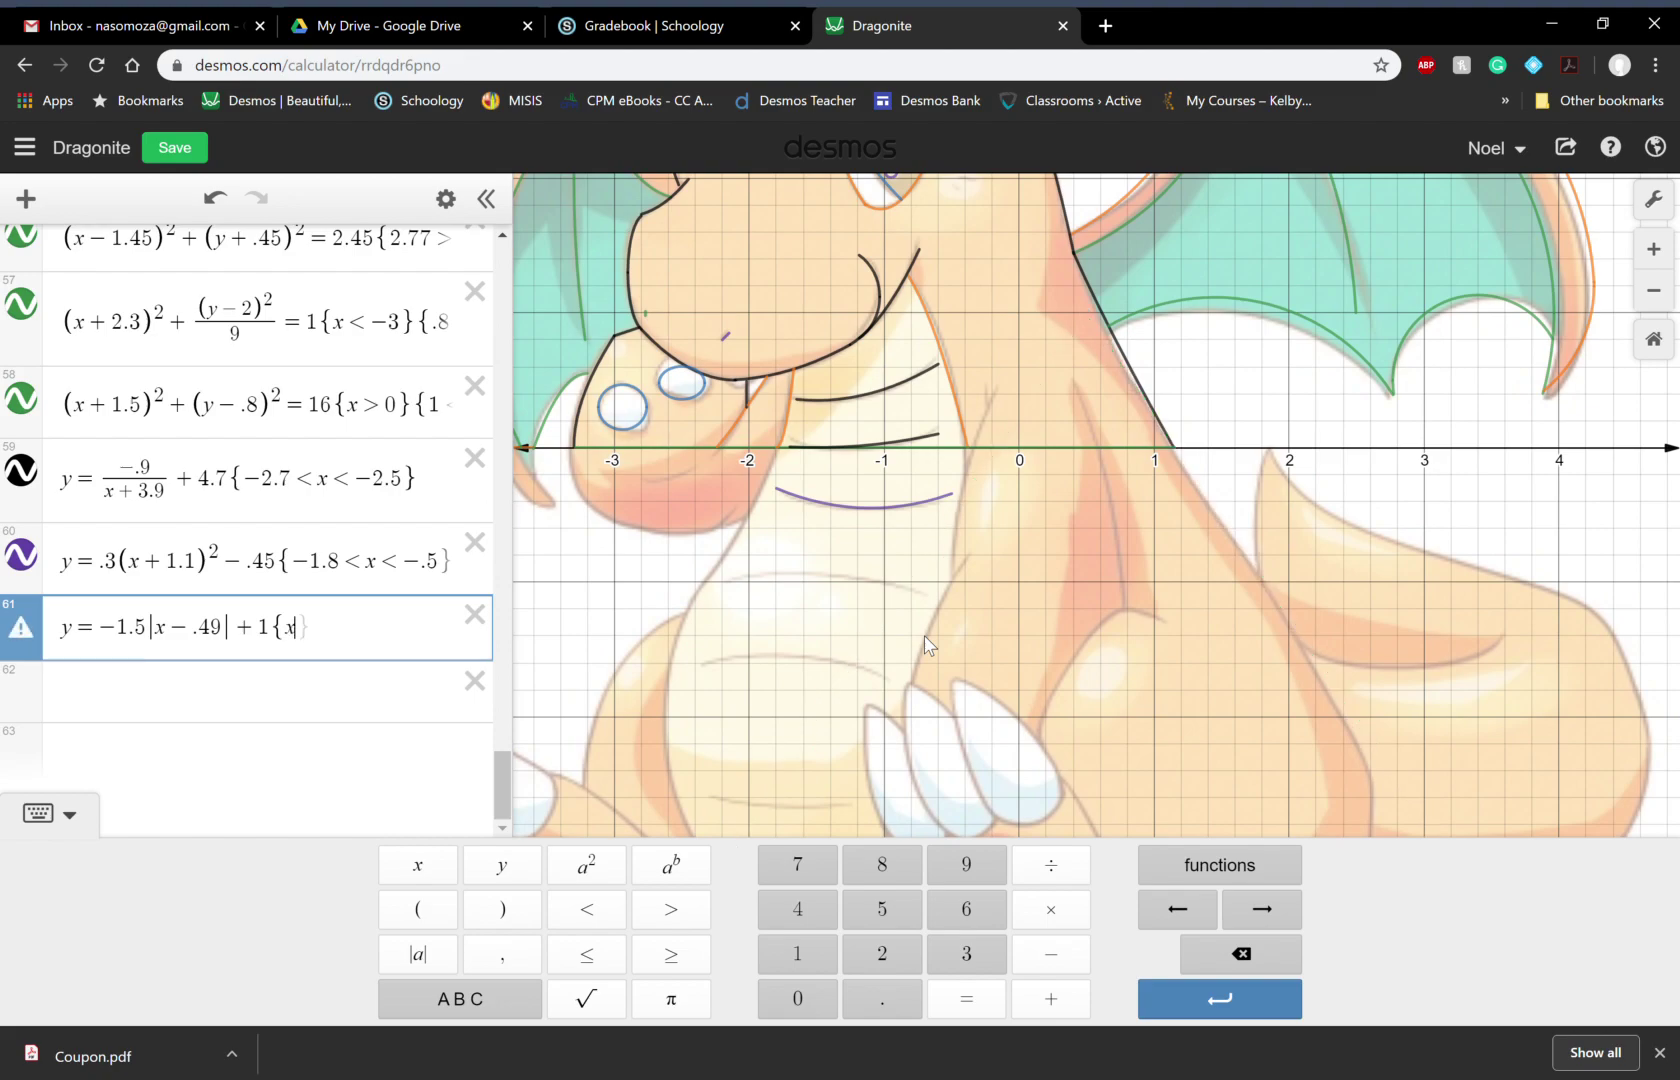
key("BackSpace")
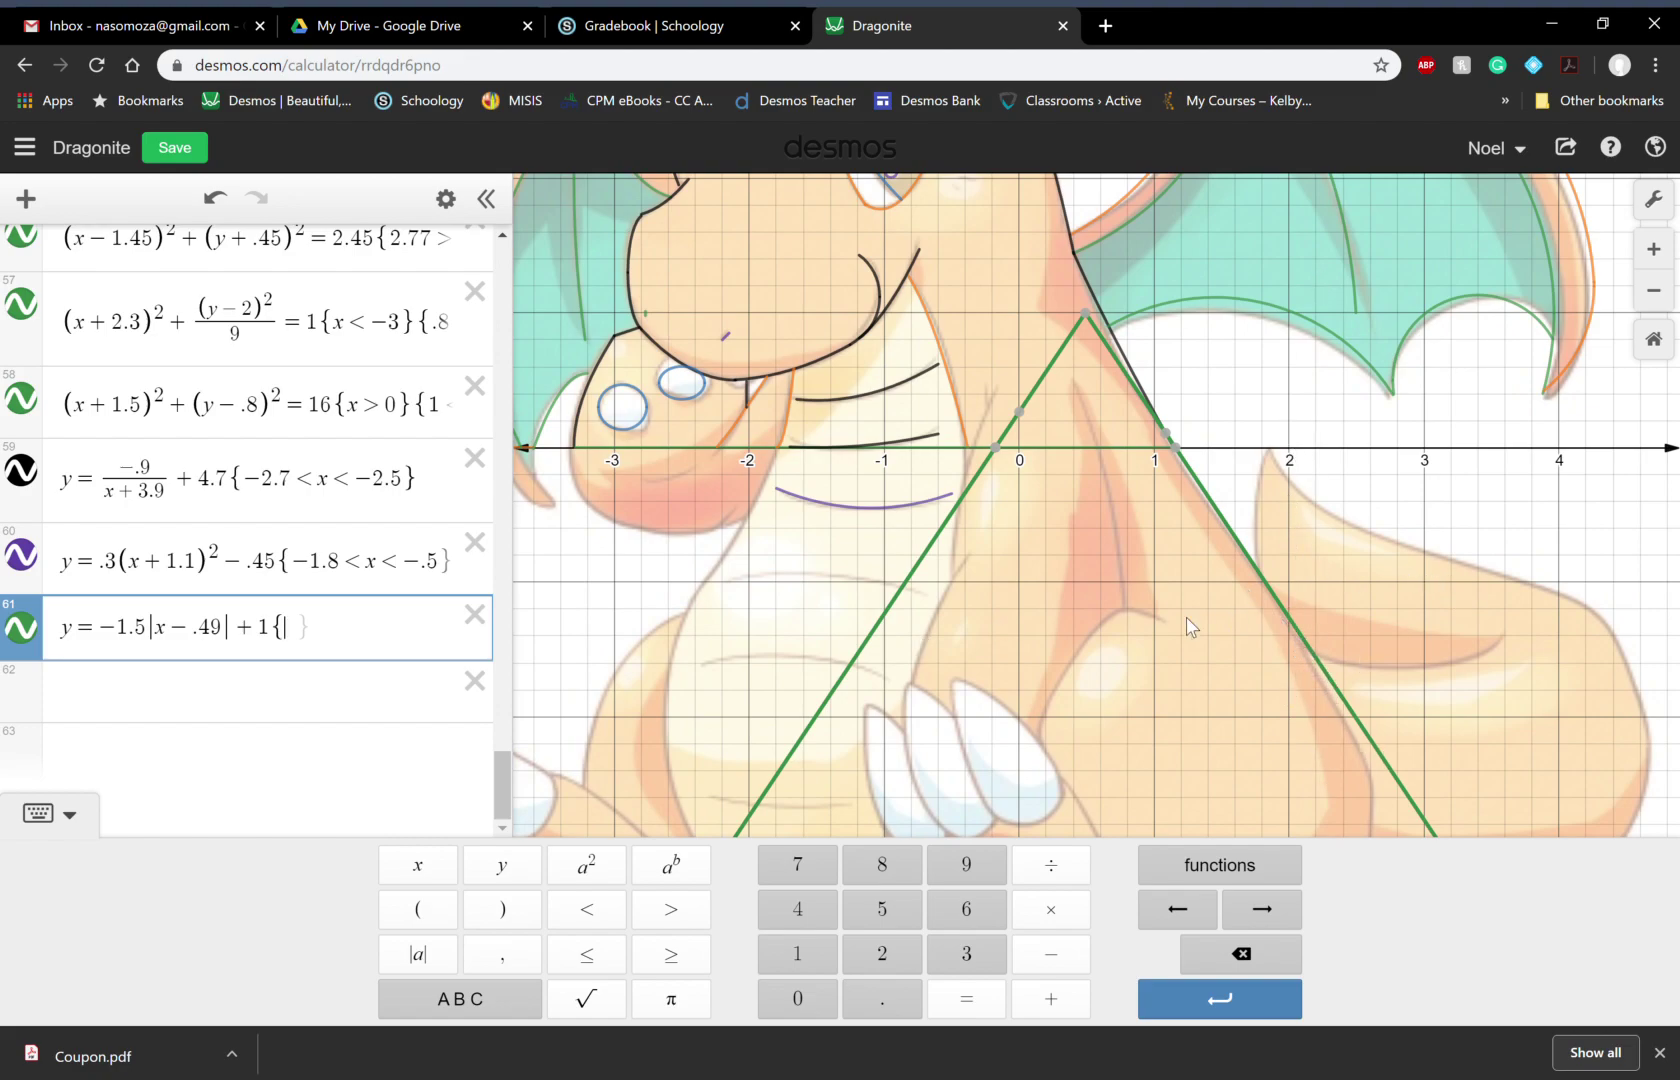
type("x<2")
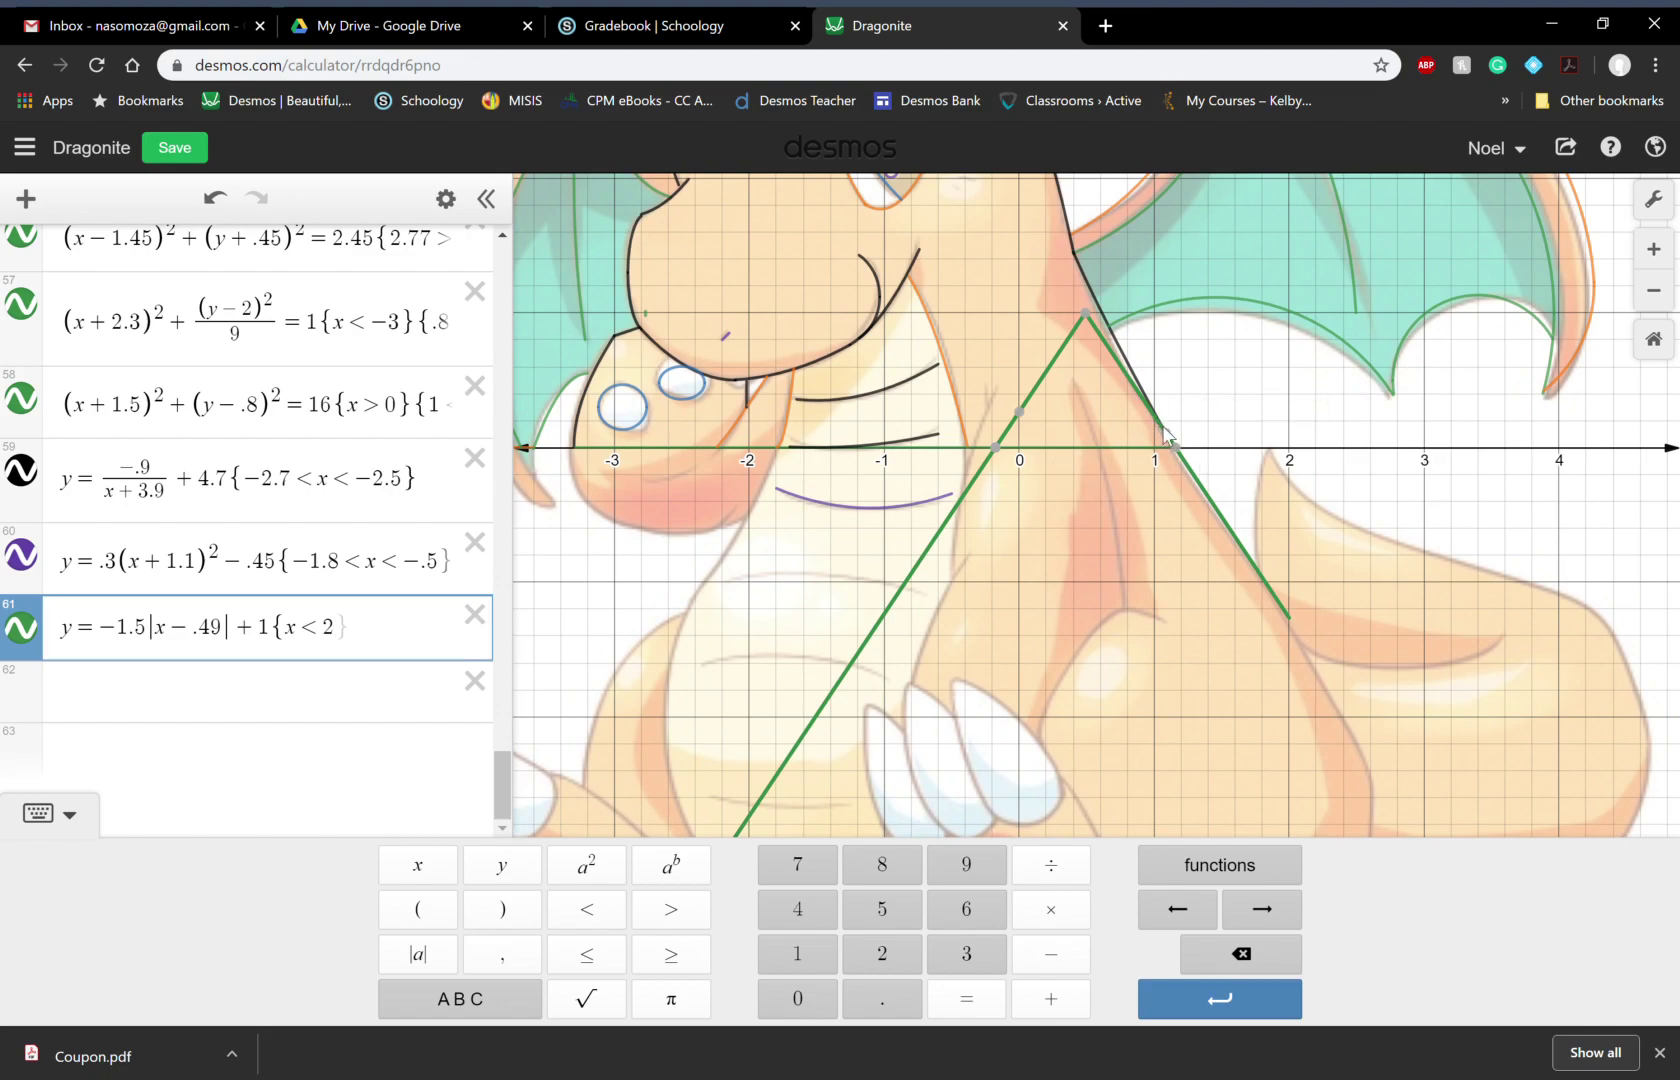
Step: Add the lower limit 1.157 at the graph's x-intercept so the restriction reads 1.157 < x < 2
left_click(1654, 249)
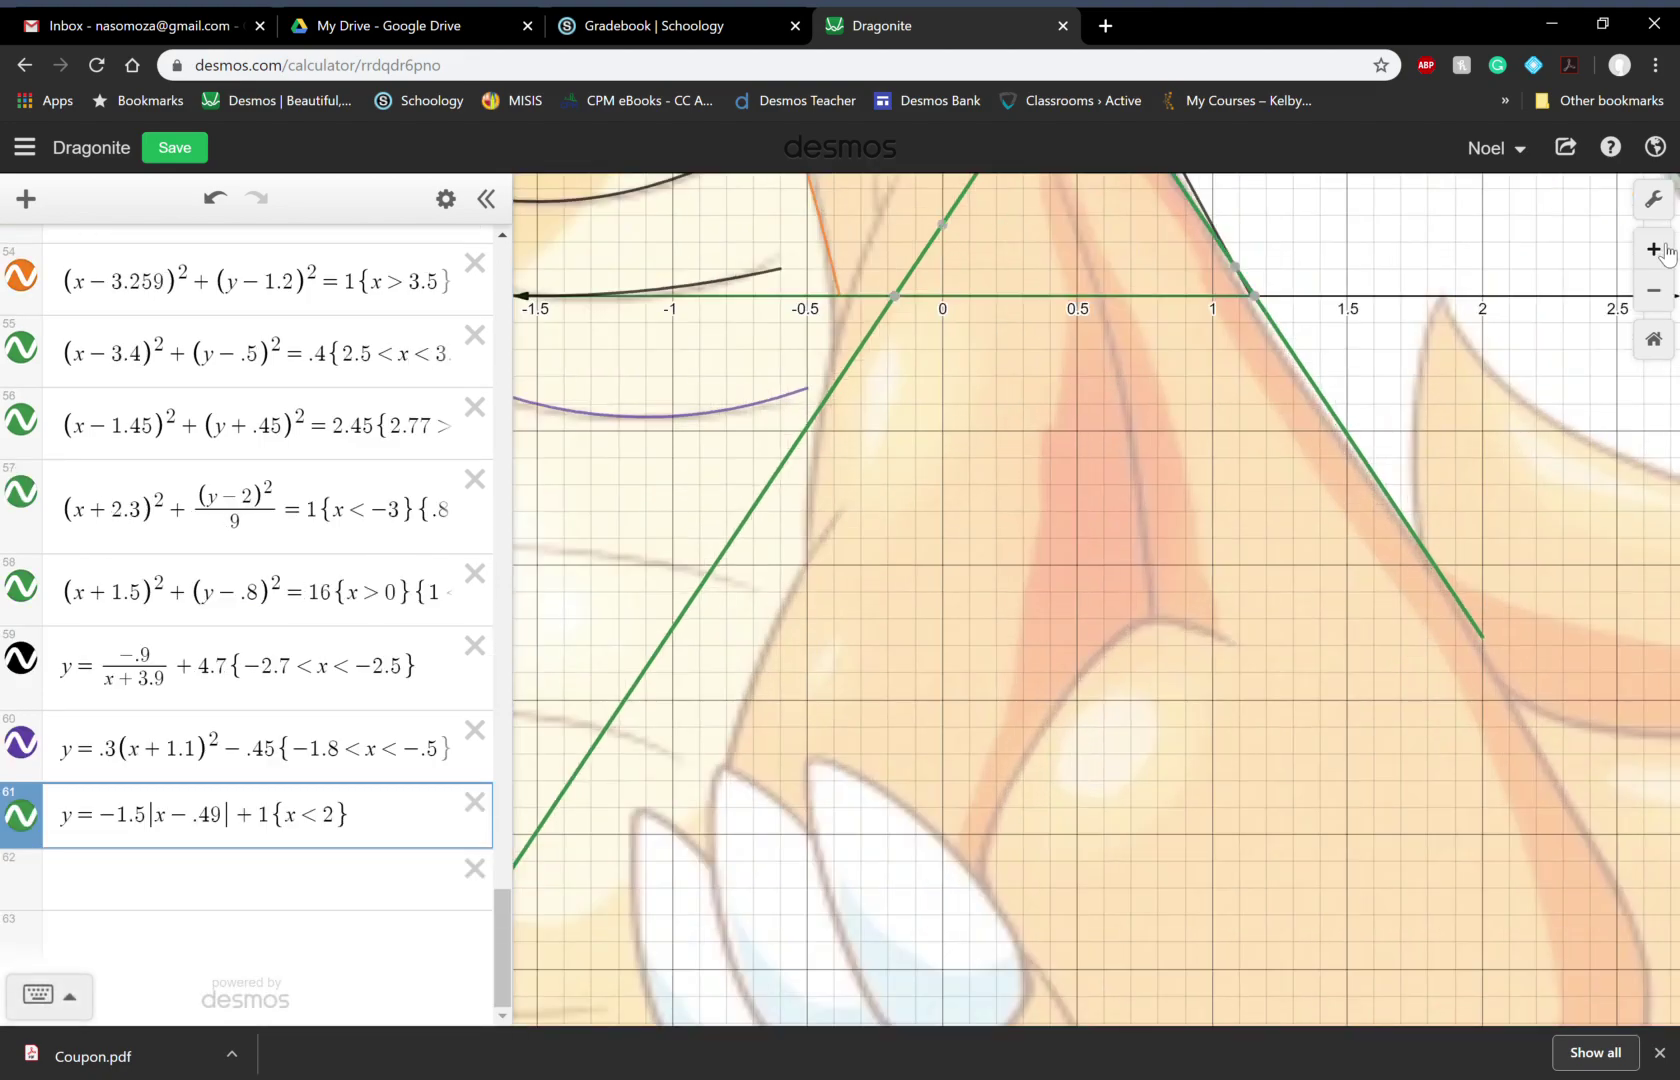
mouse_move(1263, 302)
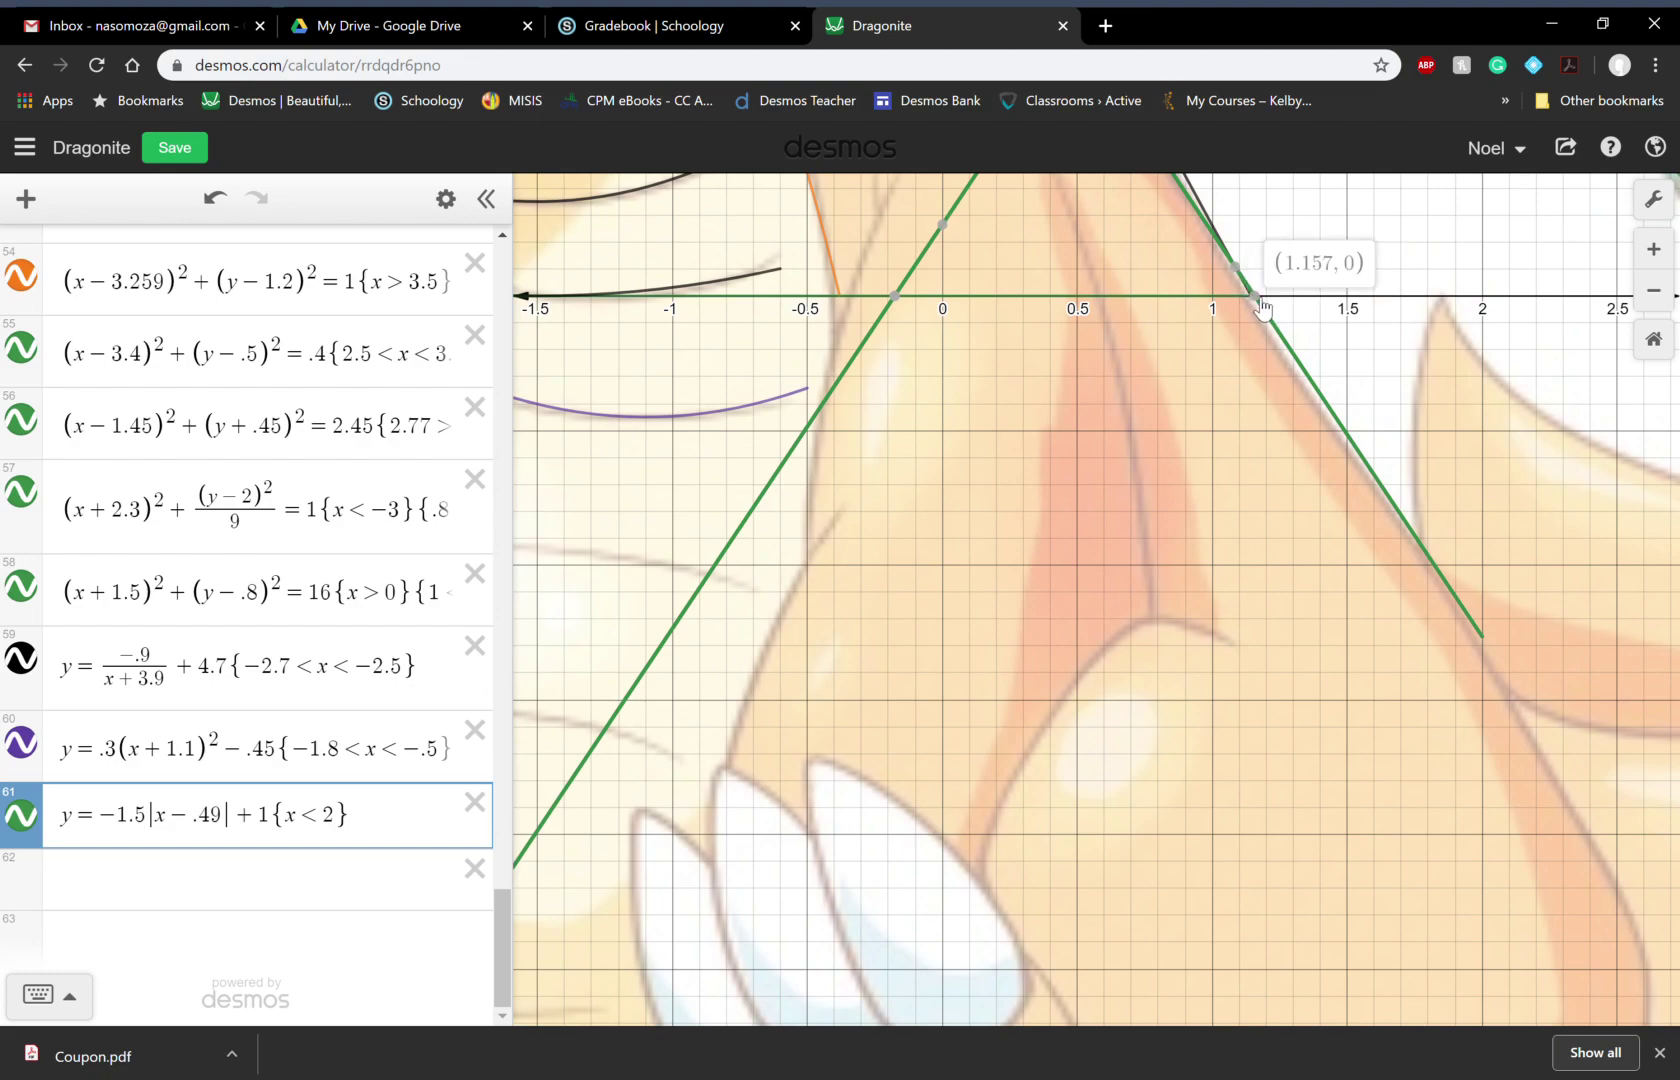
left_click(288, 816)
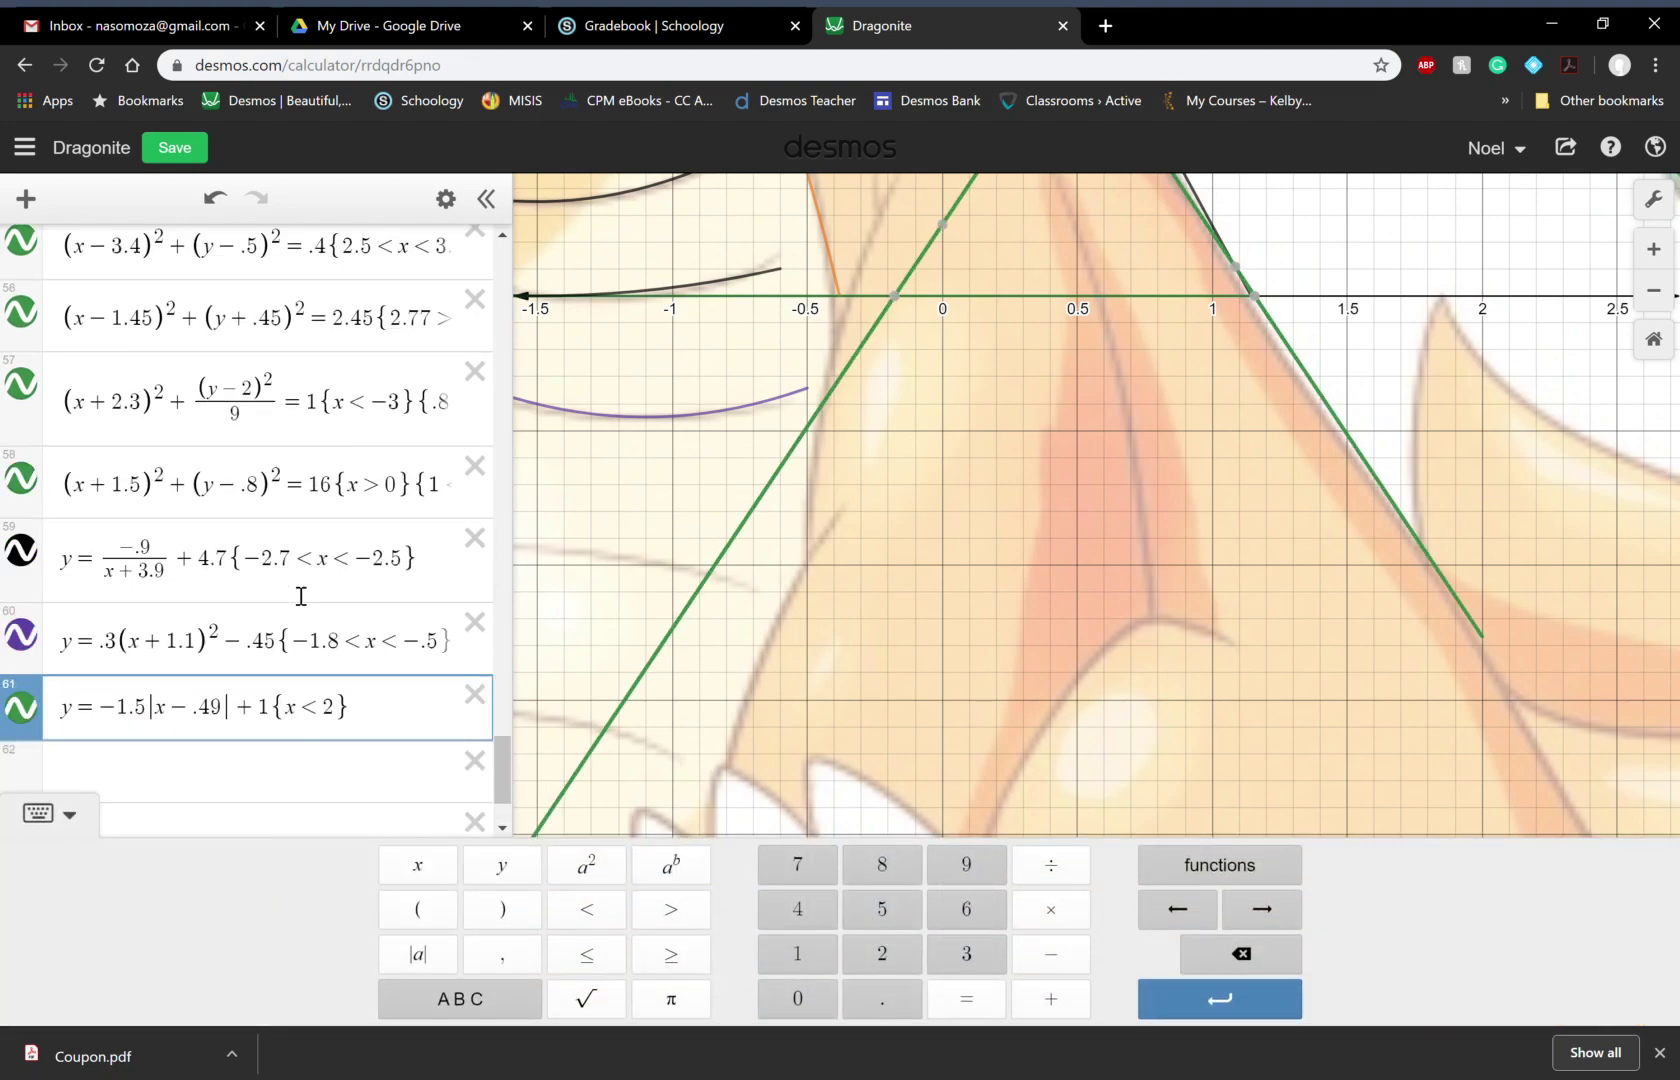
type("<")
key("Left")
type("1.17")
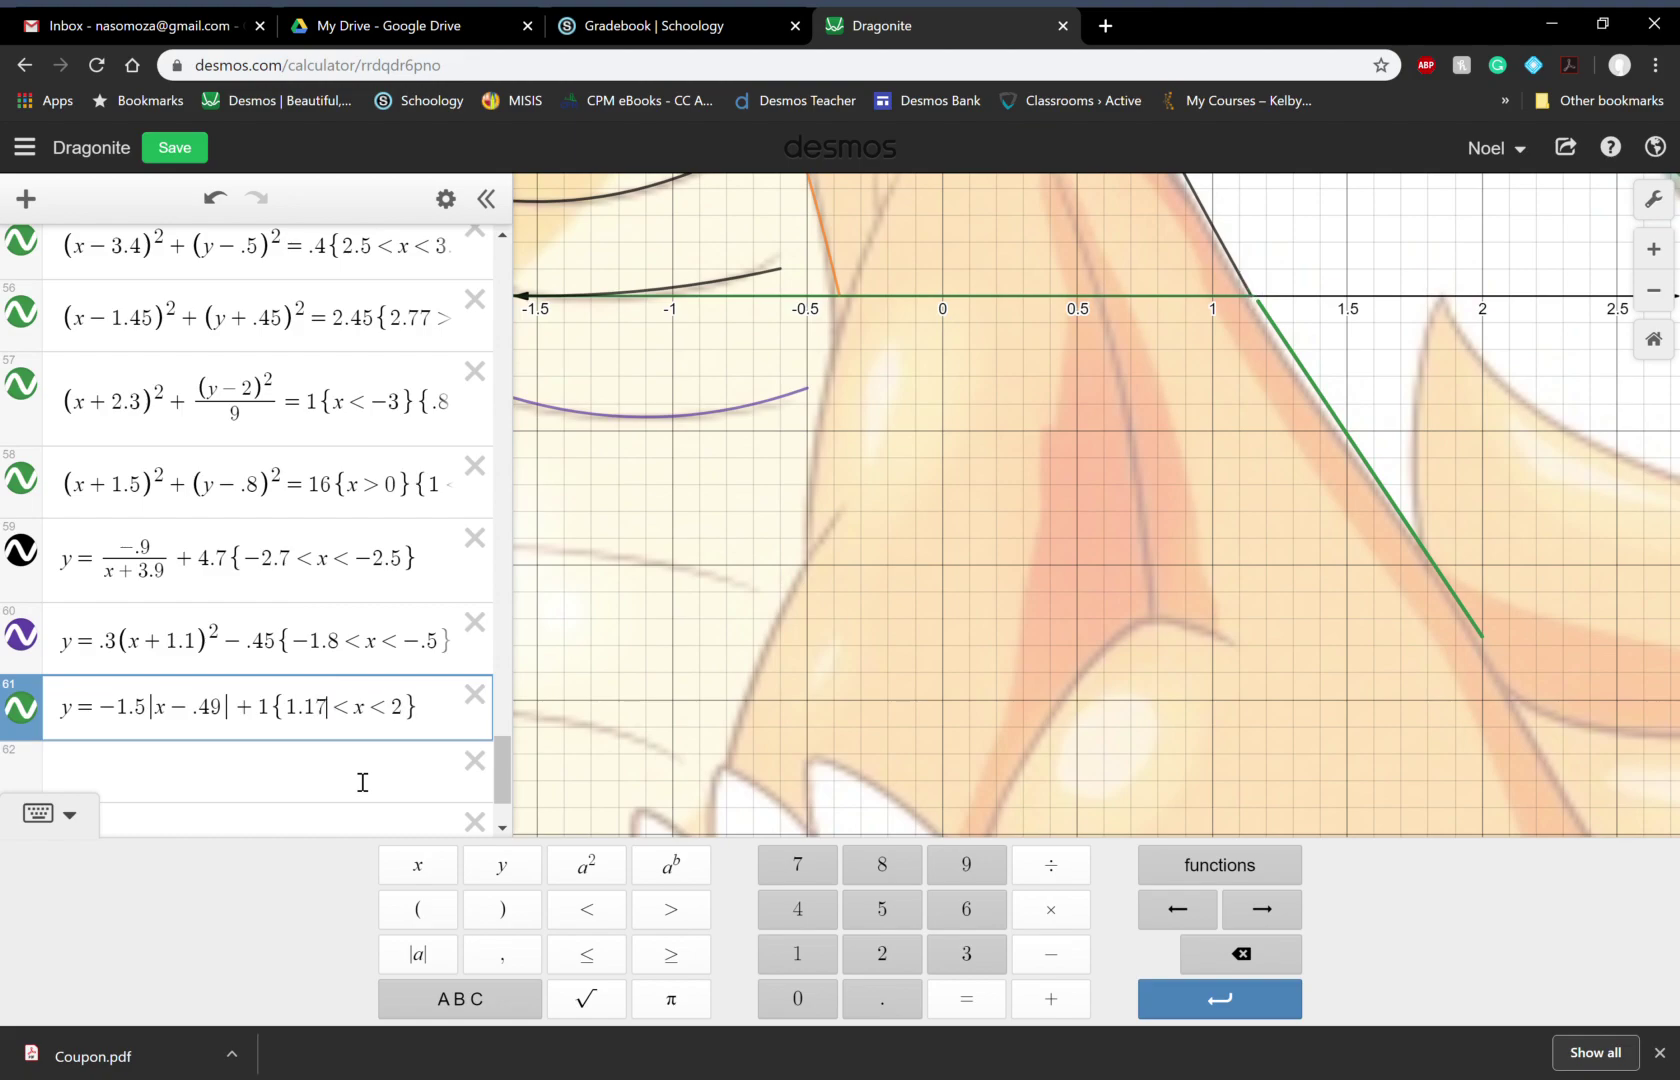
key("BackSpace")
type("57")
Step: Hide the Dragonite.jpg background picture so only the traced graphs are shown
left_click(1322, 366)
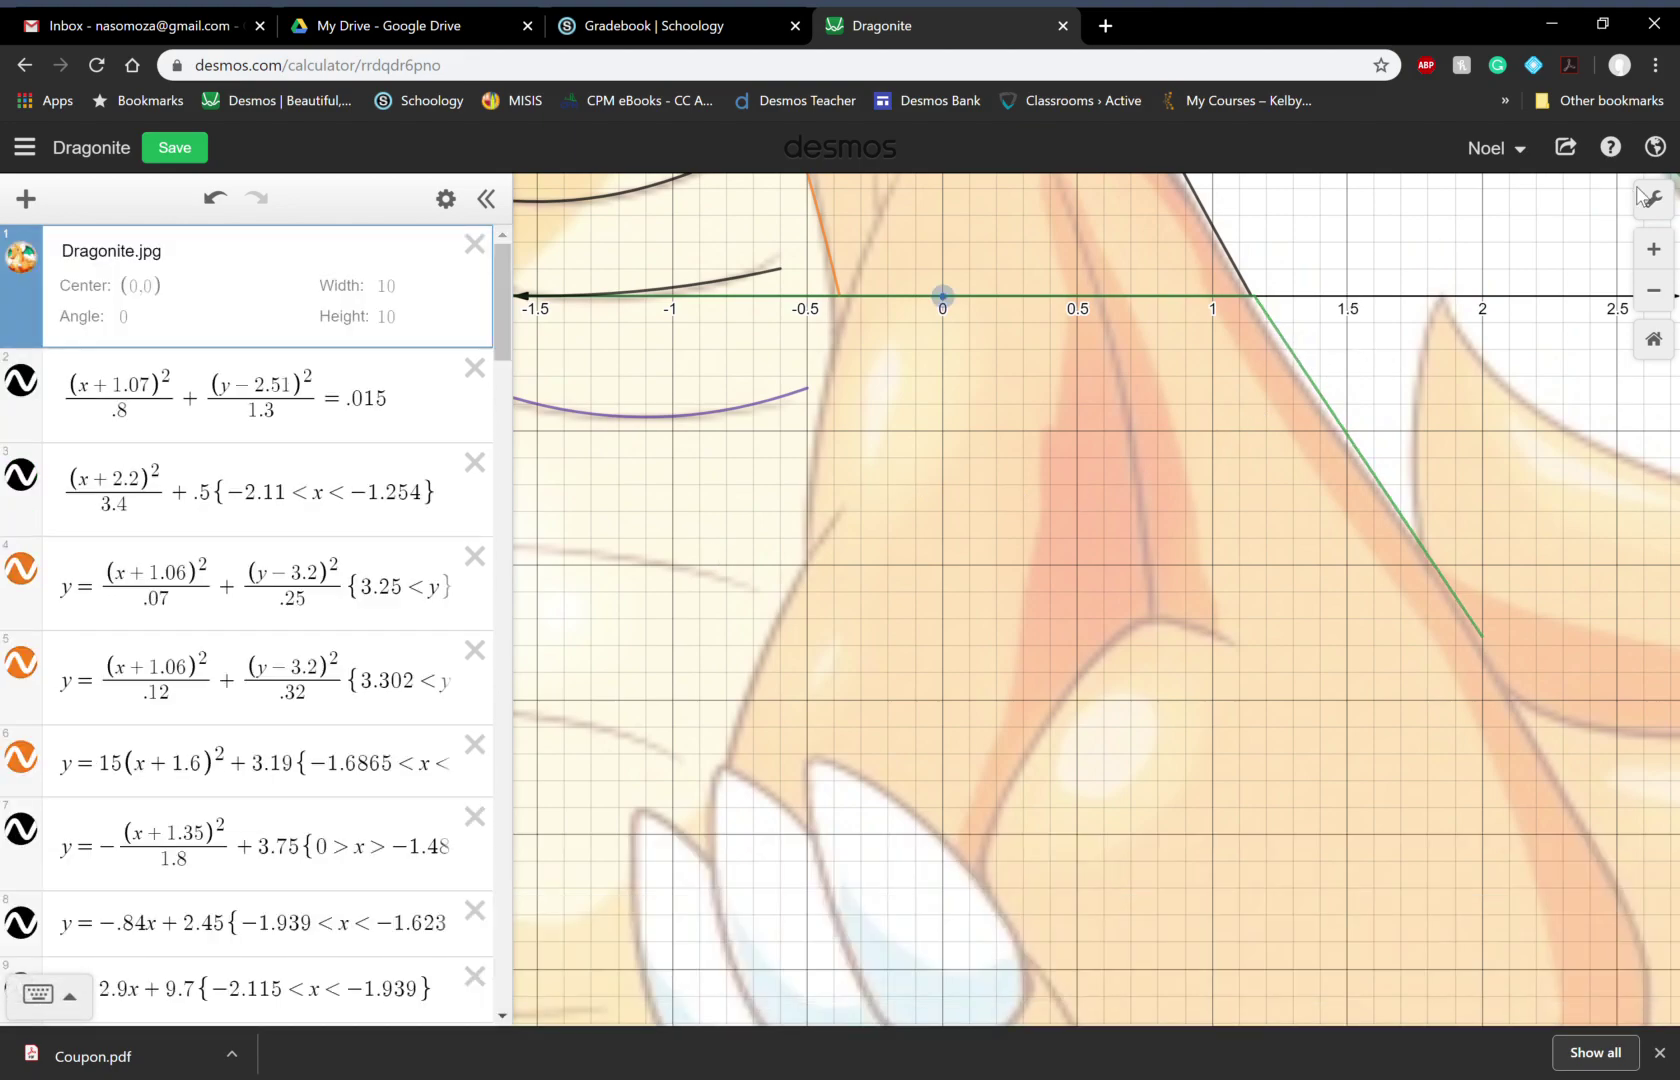
left_click(1660, 287)
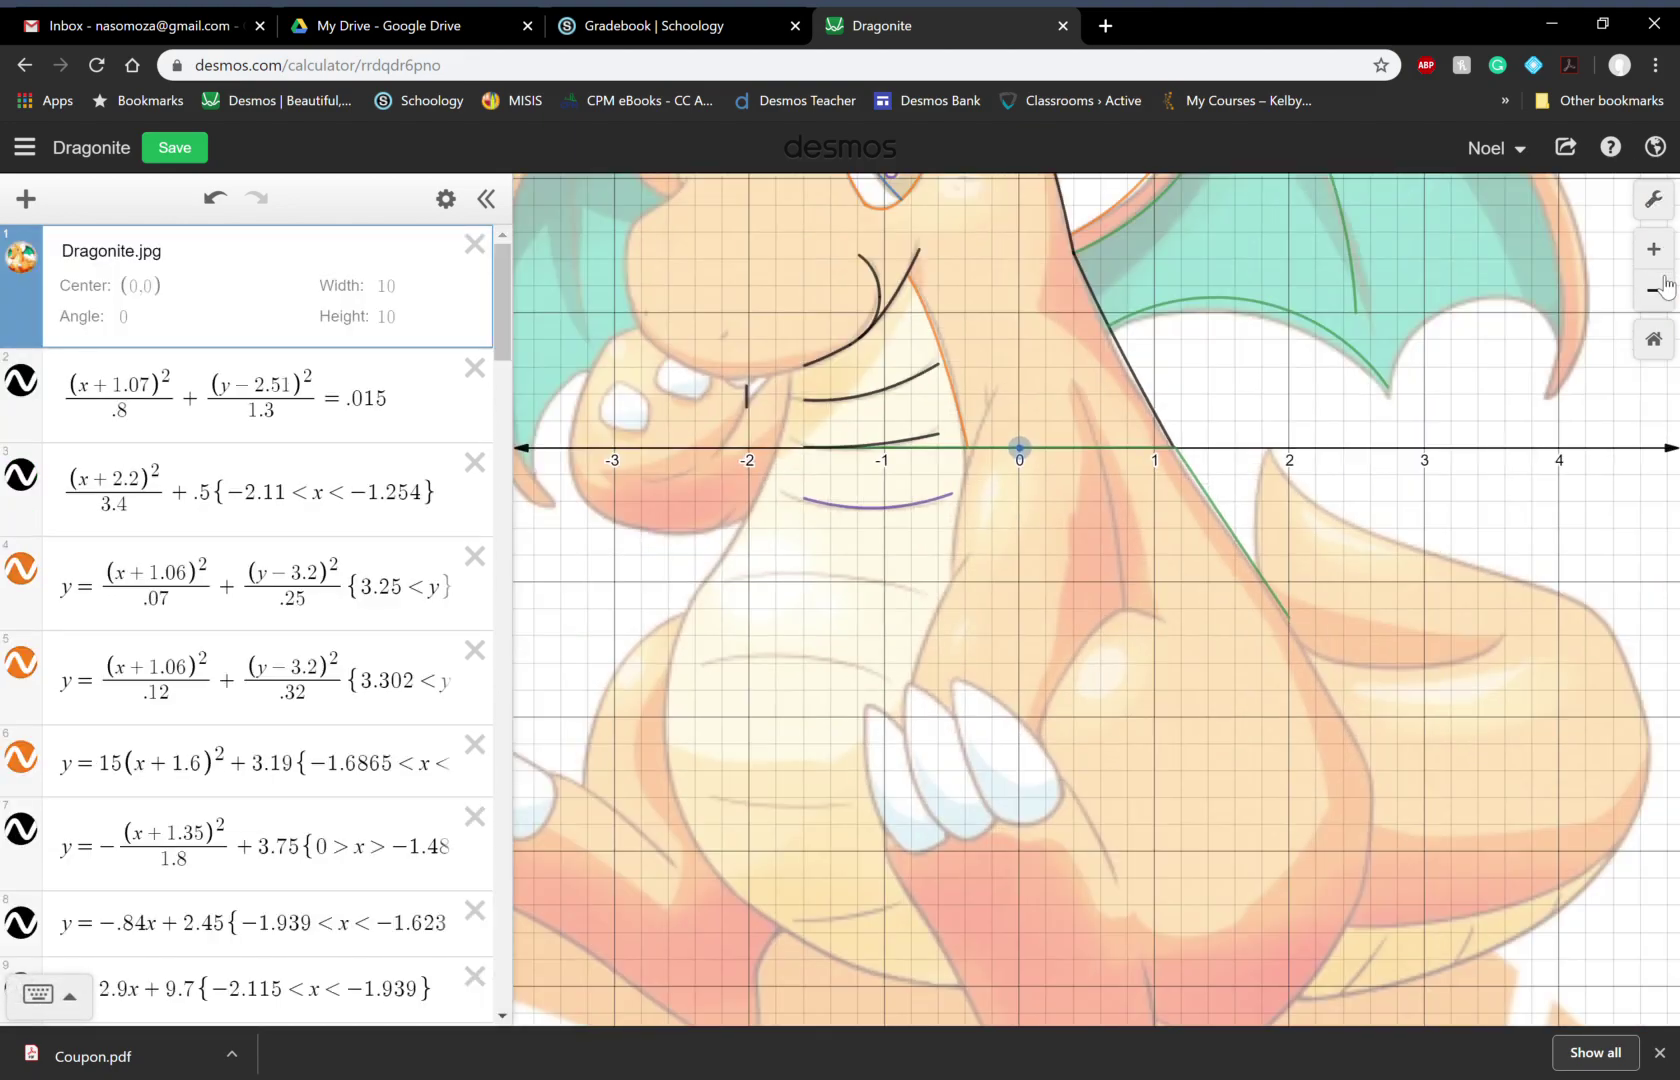
left_click(1660, 287)
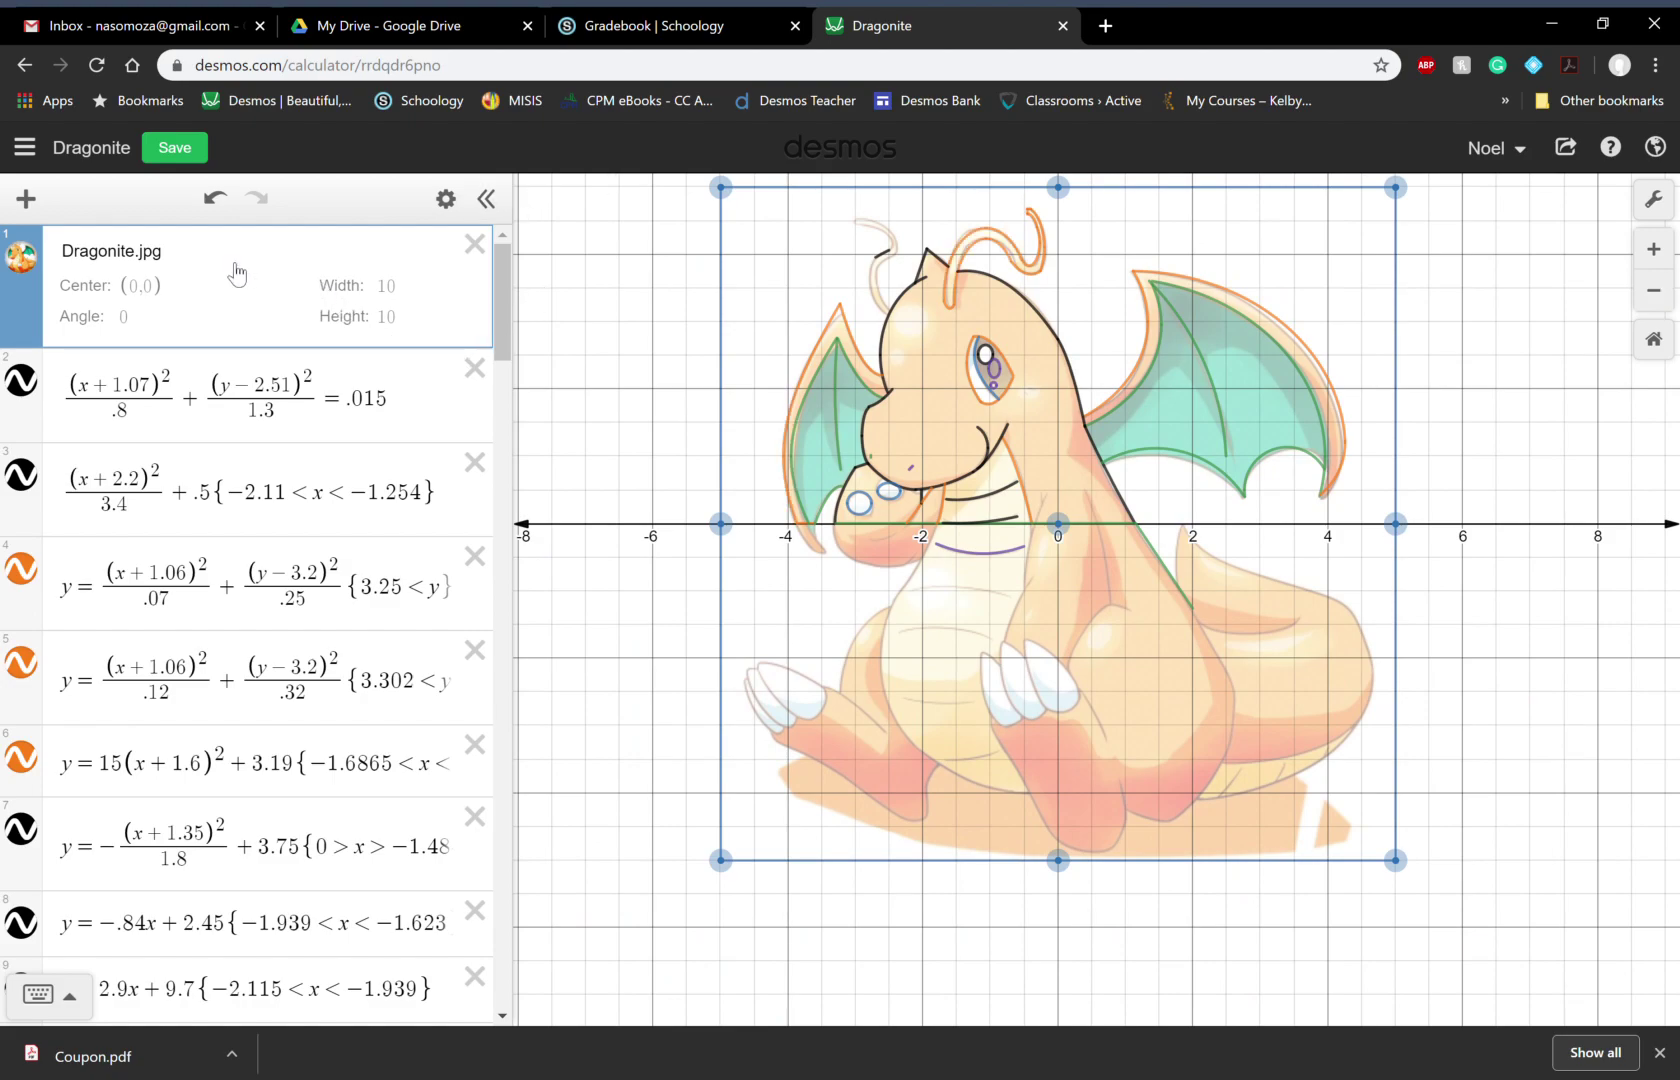
left_click(29, 267)
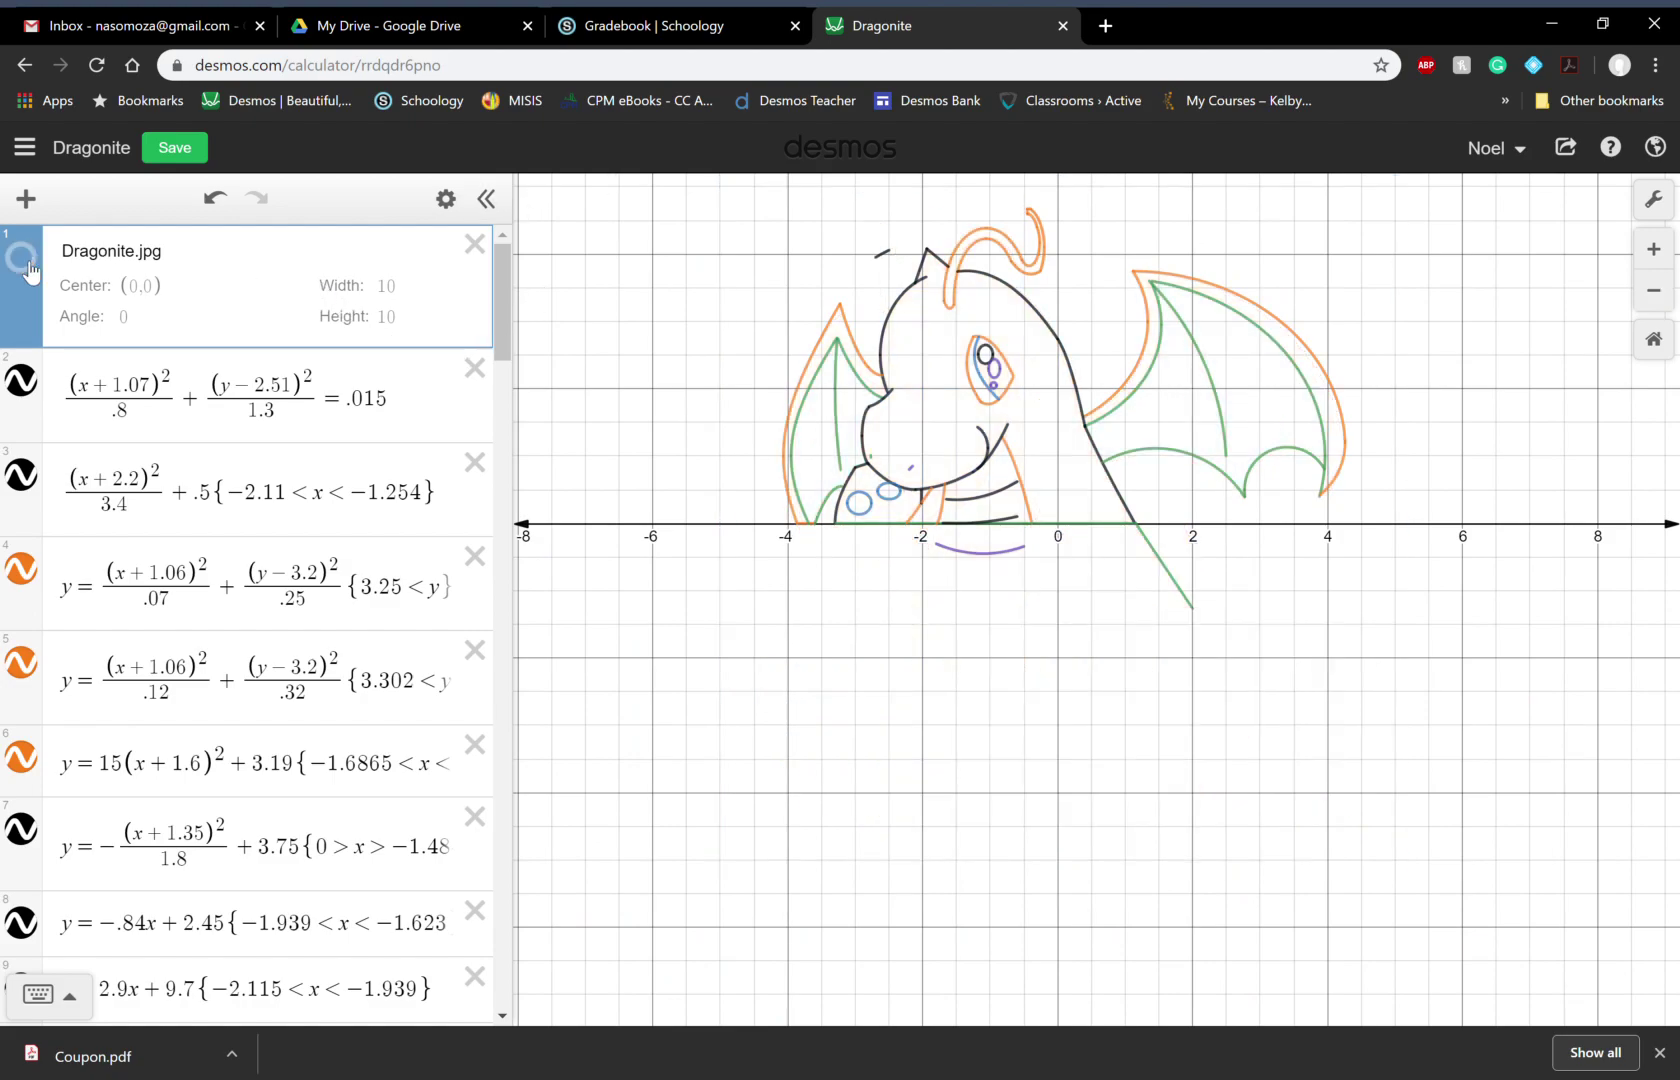
left_click(1004, 552)
left_click(1157, 558)
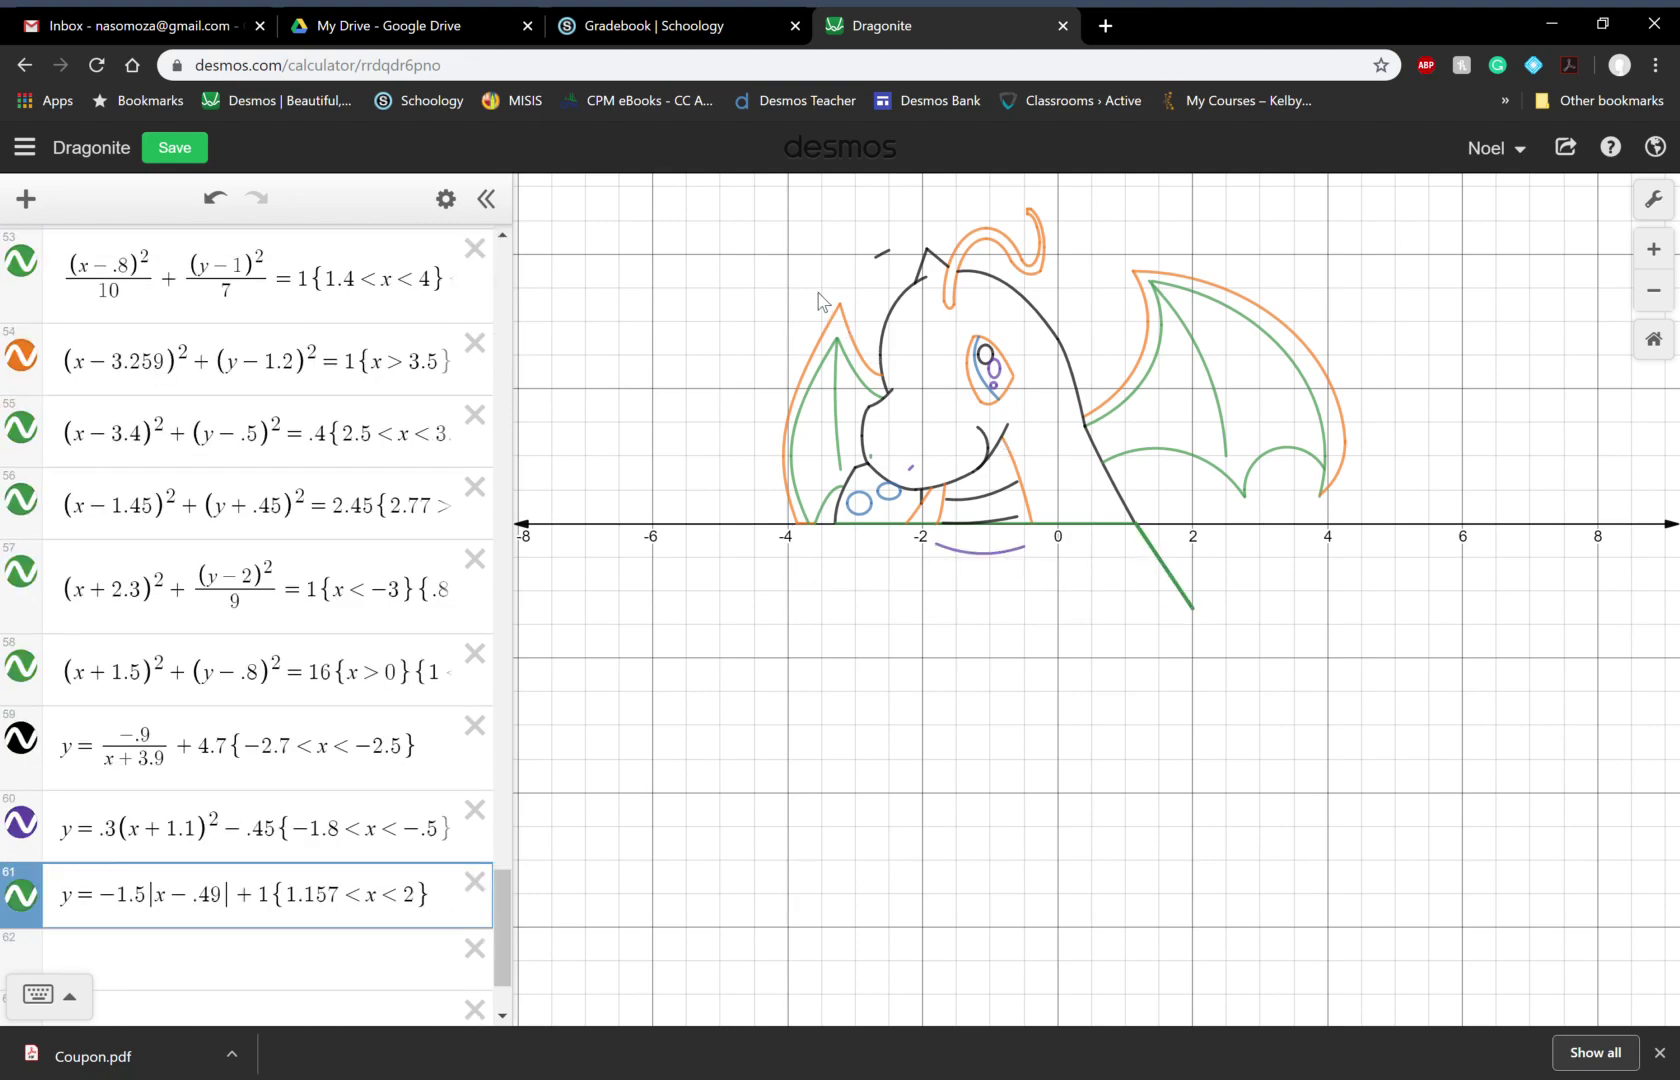
left_click(886, 254)
left_click(790, 272)
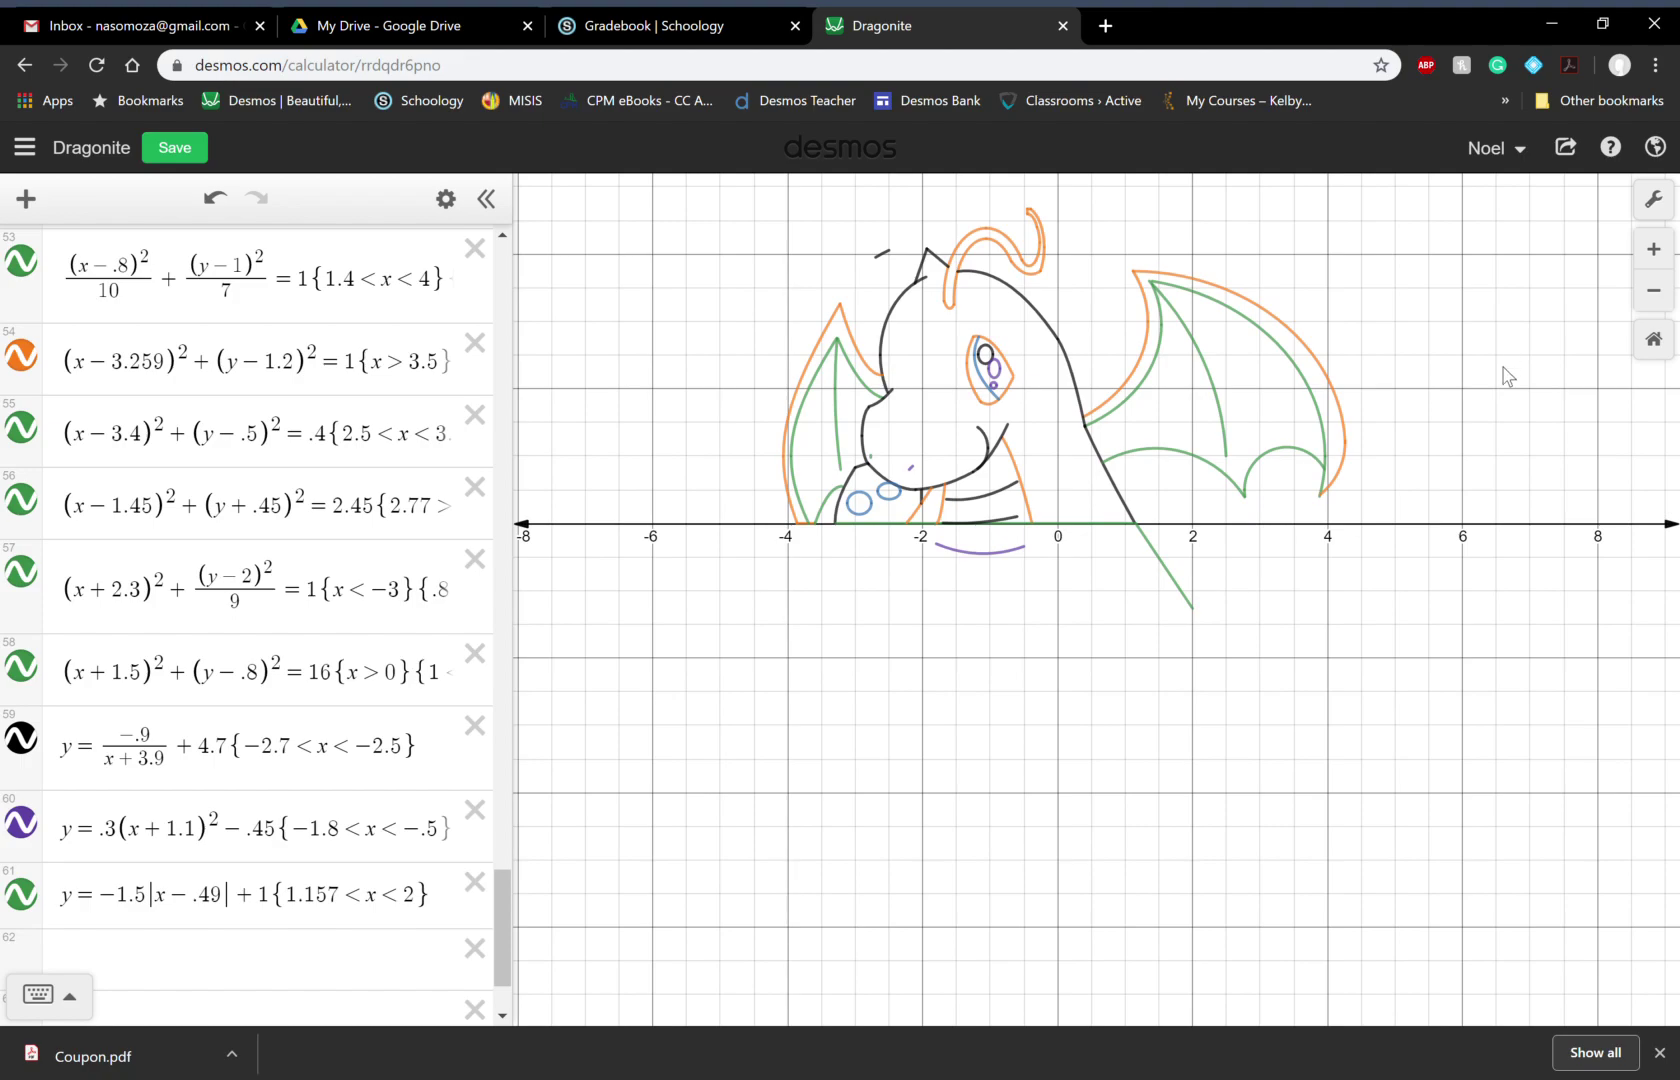
Step: Open the print preview of the Dragonite graph and set the destination to the Brother MFC printer with Landscape layout
left_click(1568, 148)
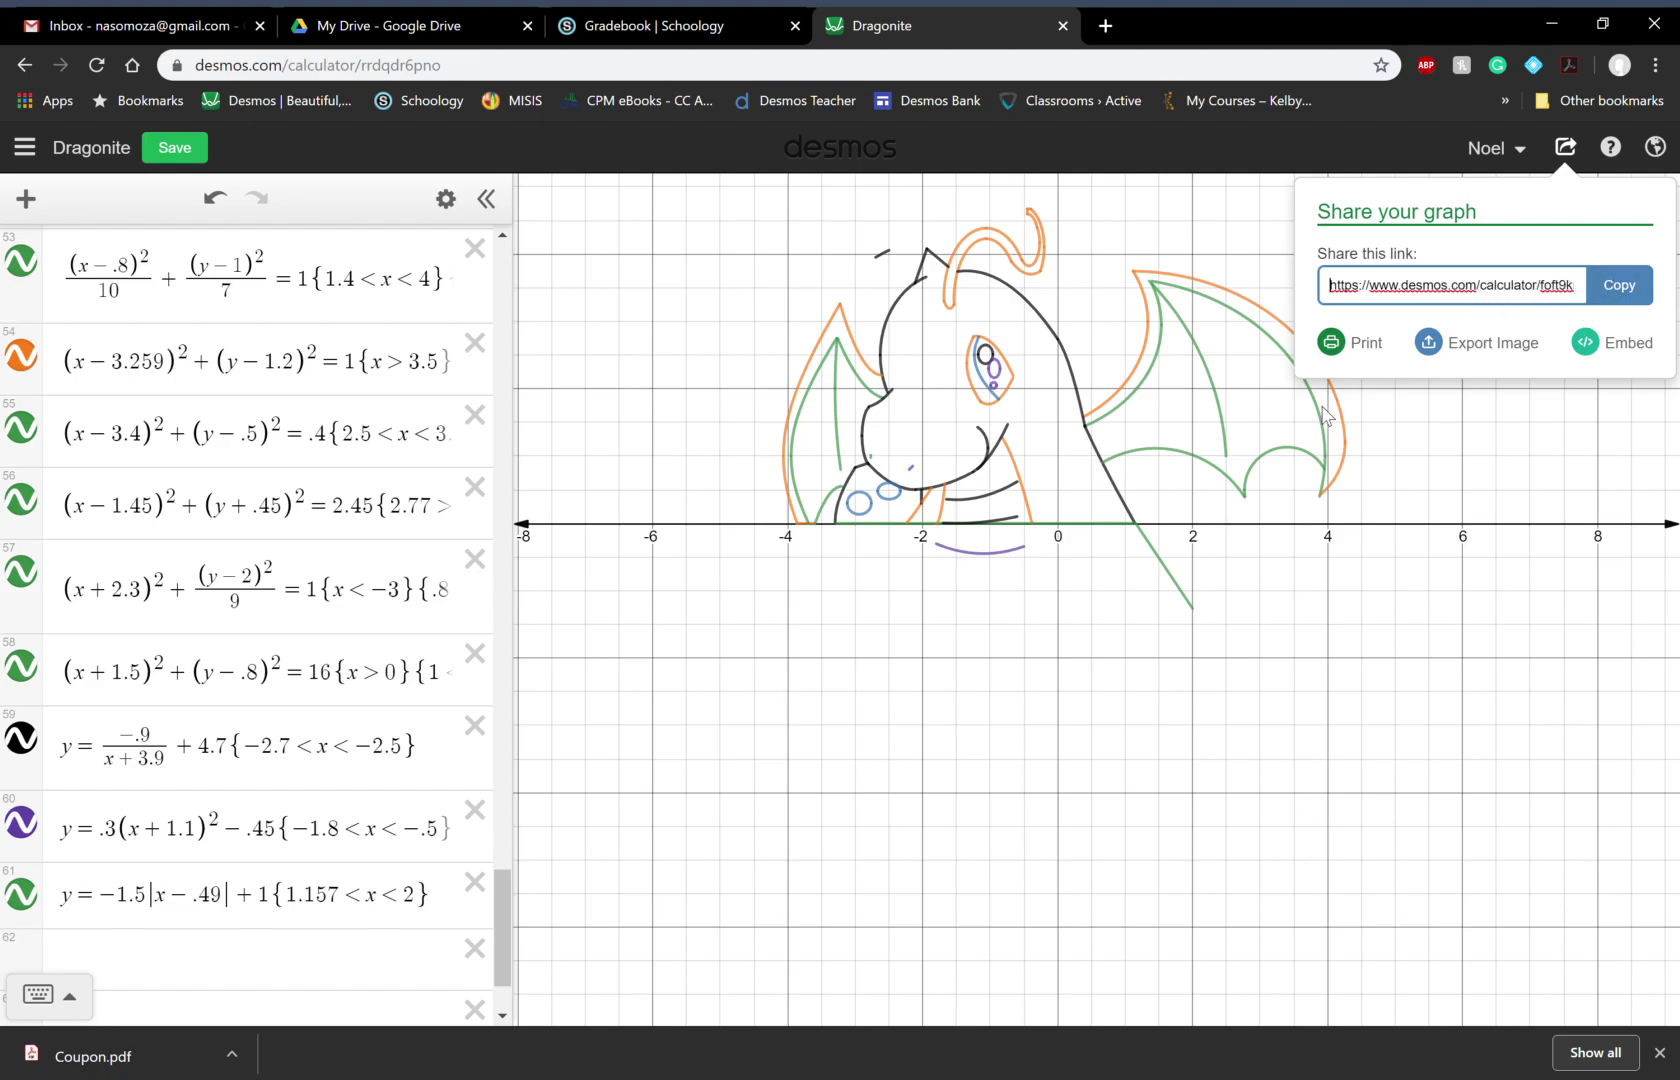
left_click(1362, 351)
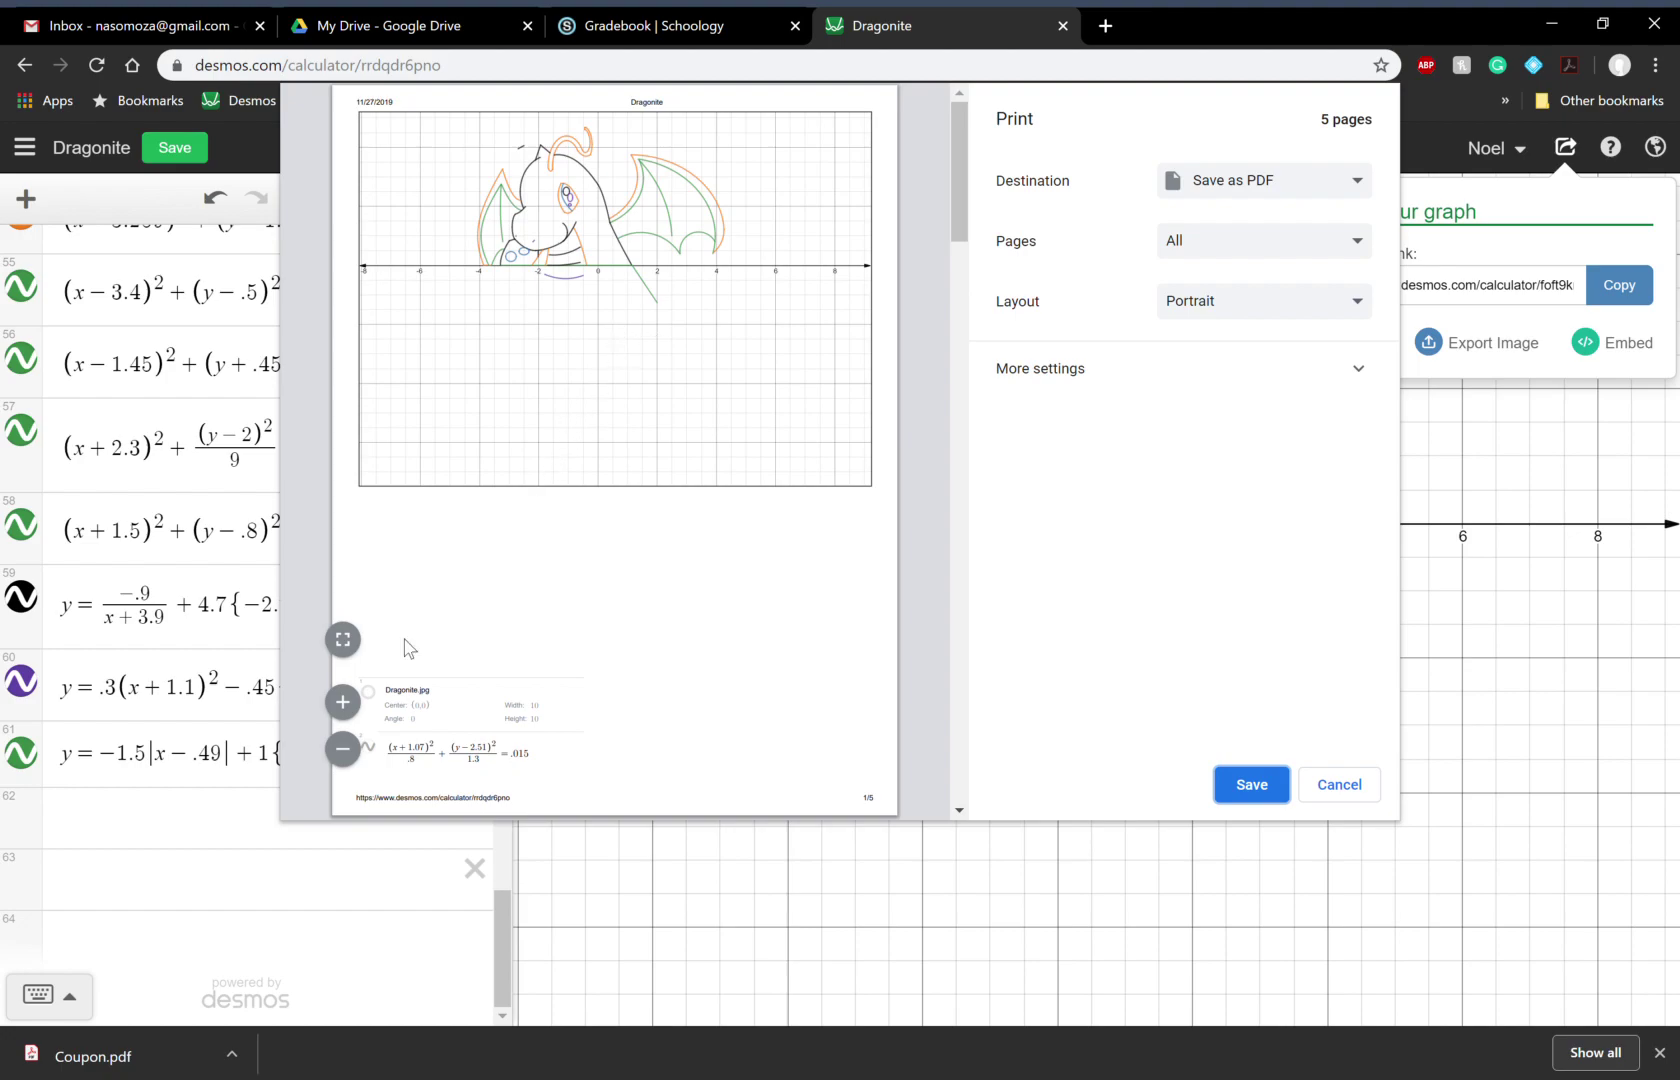
left_click(1342, 176)
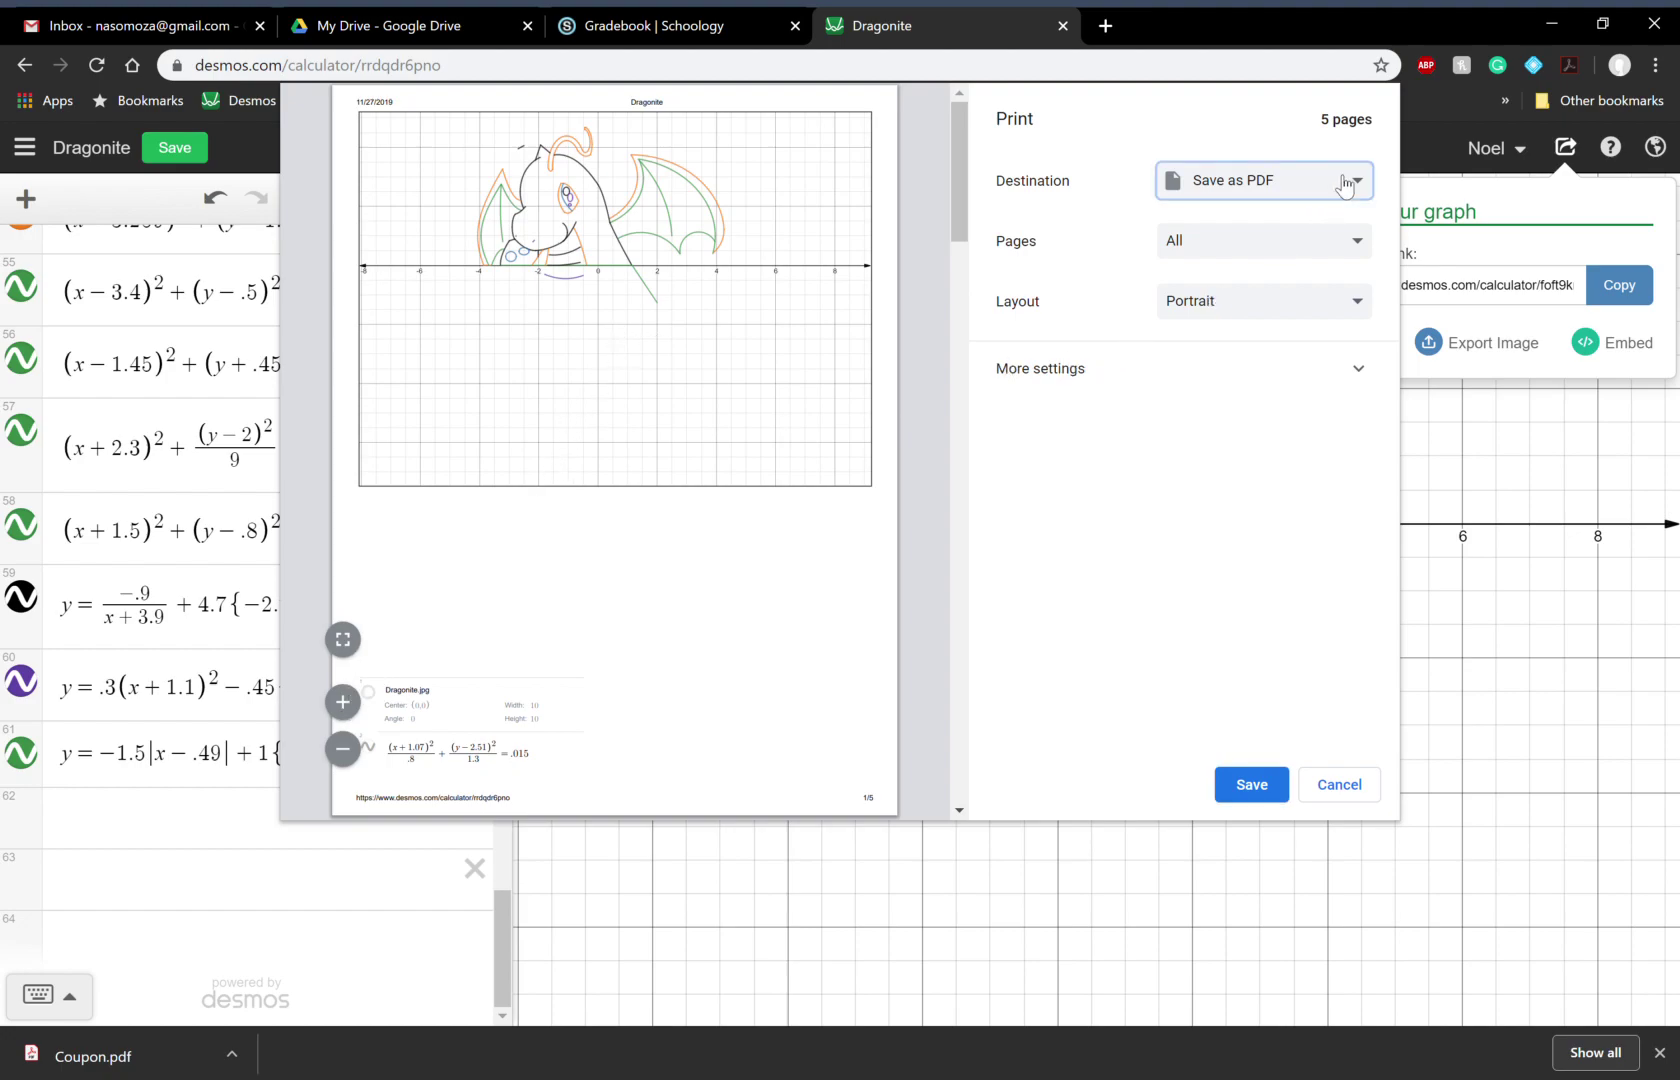
left_click(1290, 222)
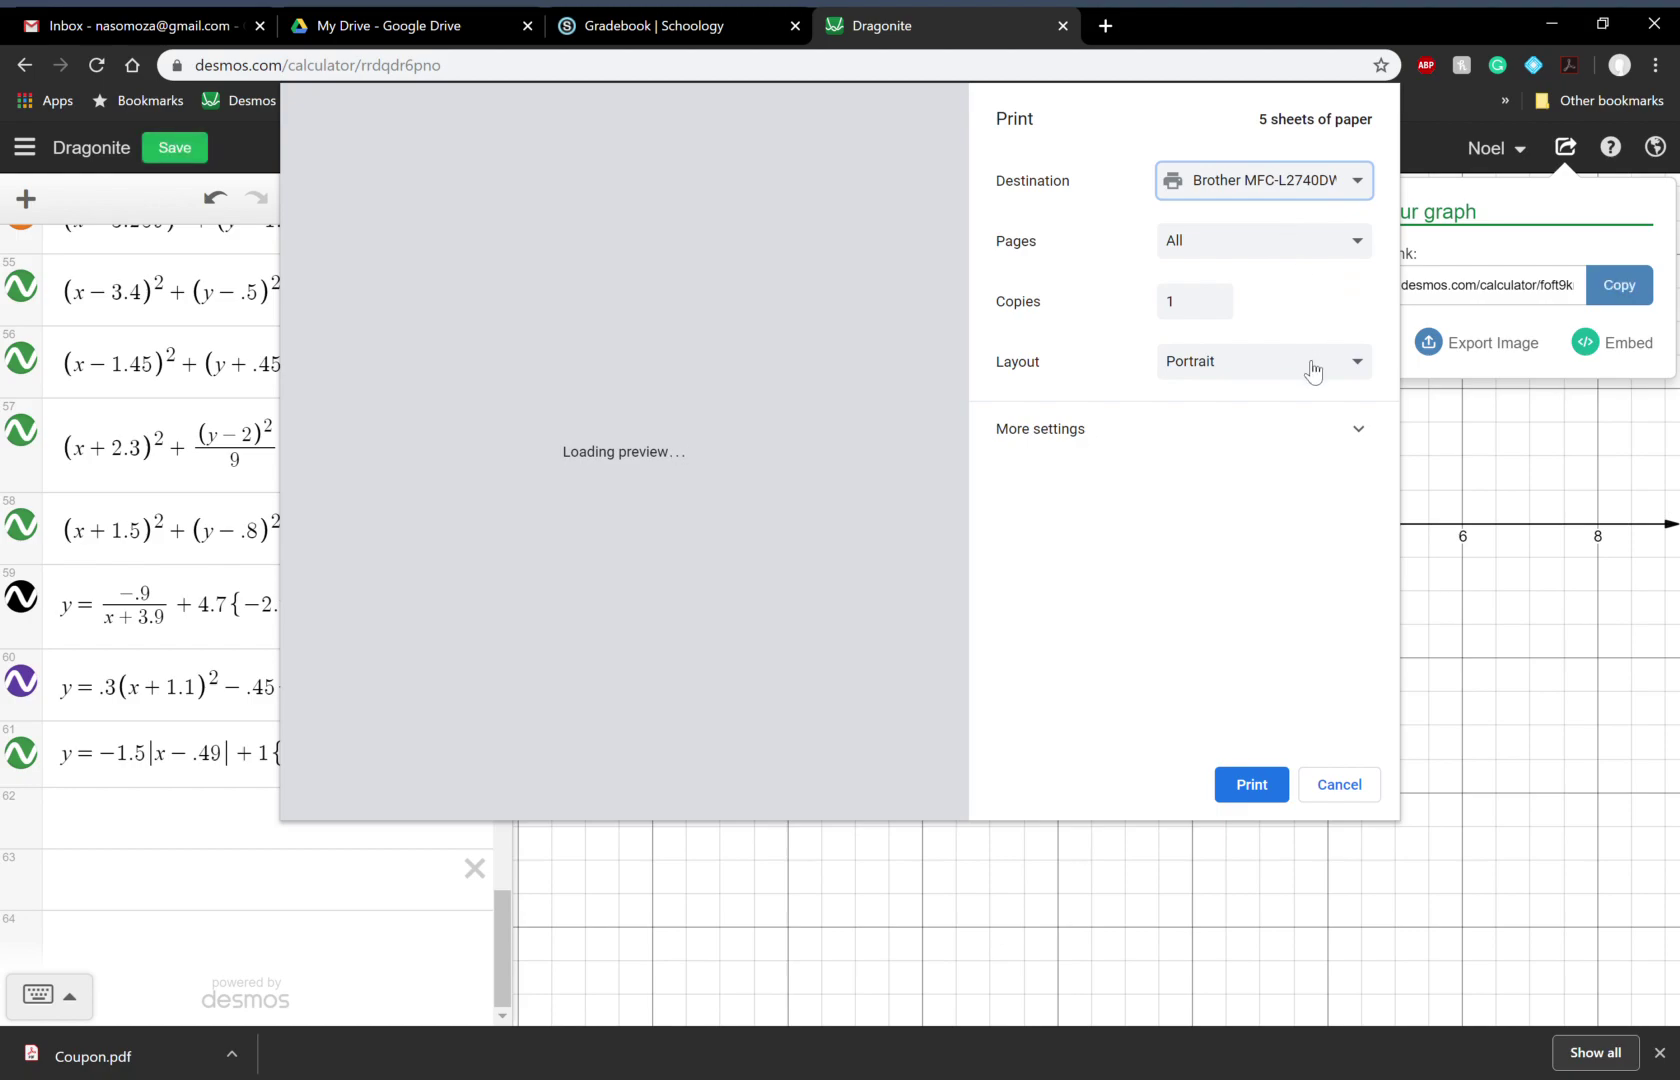
left_click(1354, 376)
left_click(1272, 443)
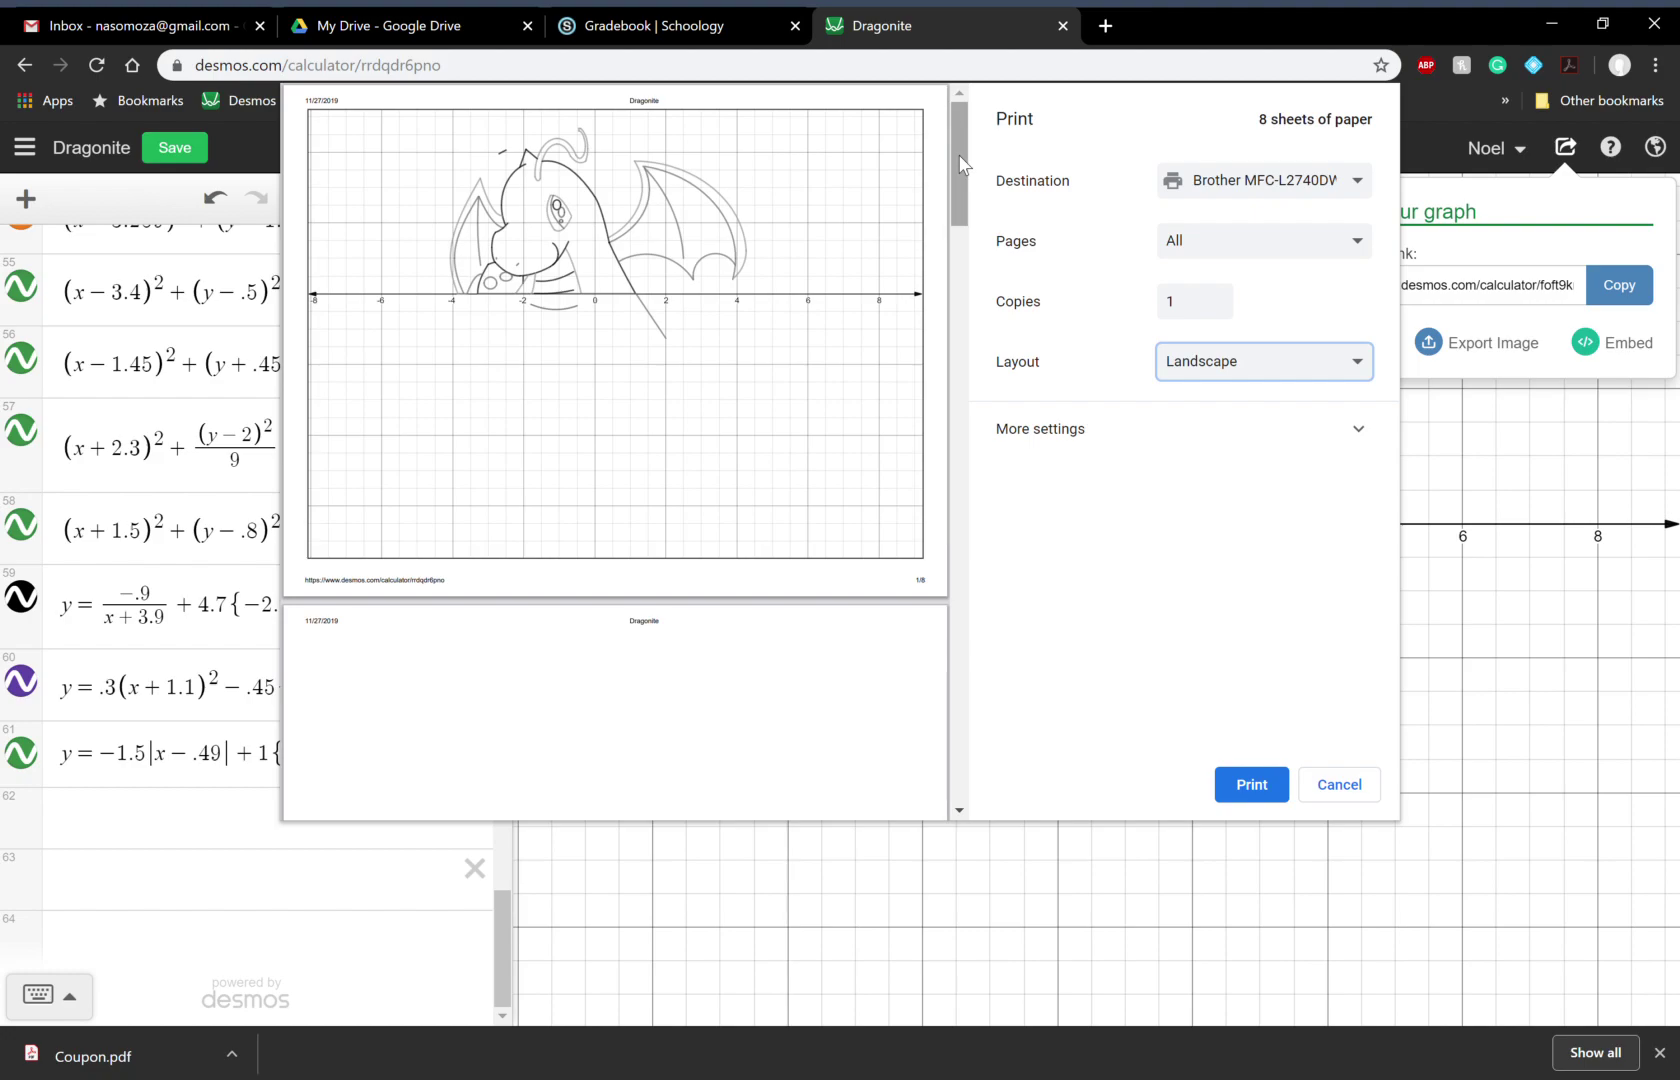
Step: Review the landscape print preview of the graph and its equations, and close it without printing
left_click_drag(960, 160, 957, 129)
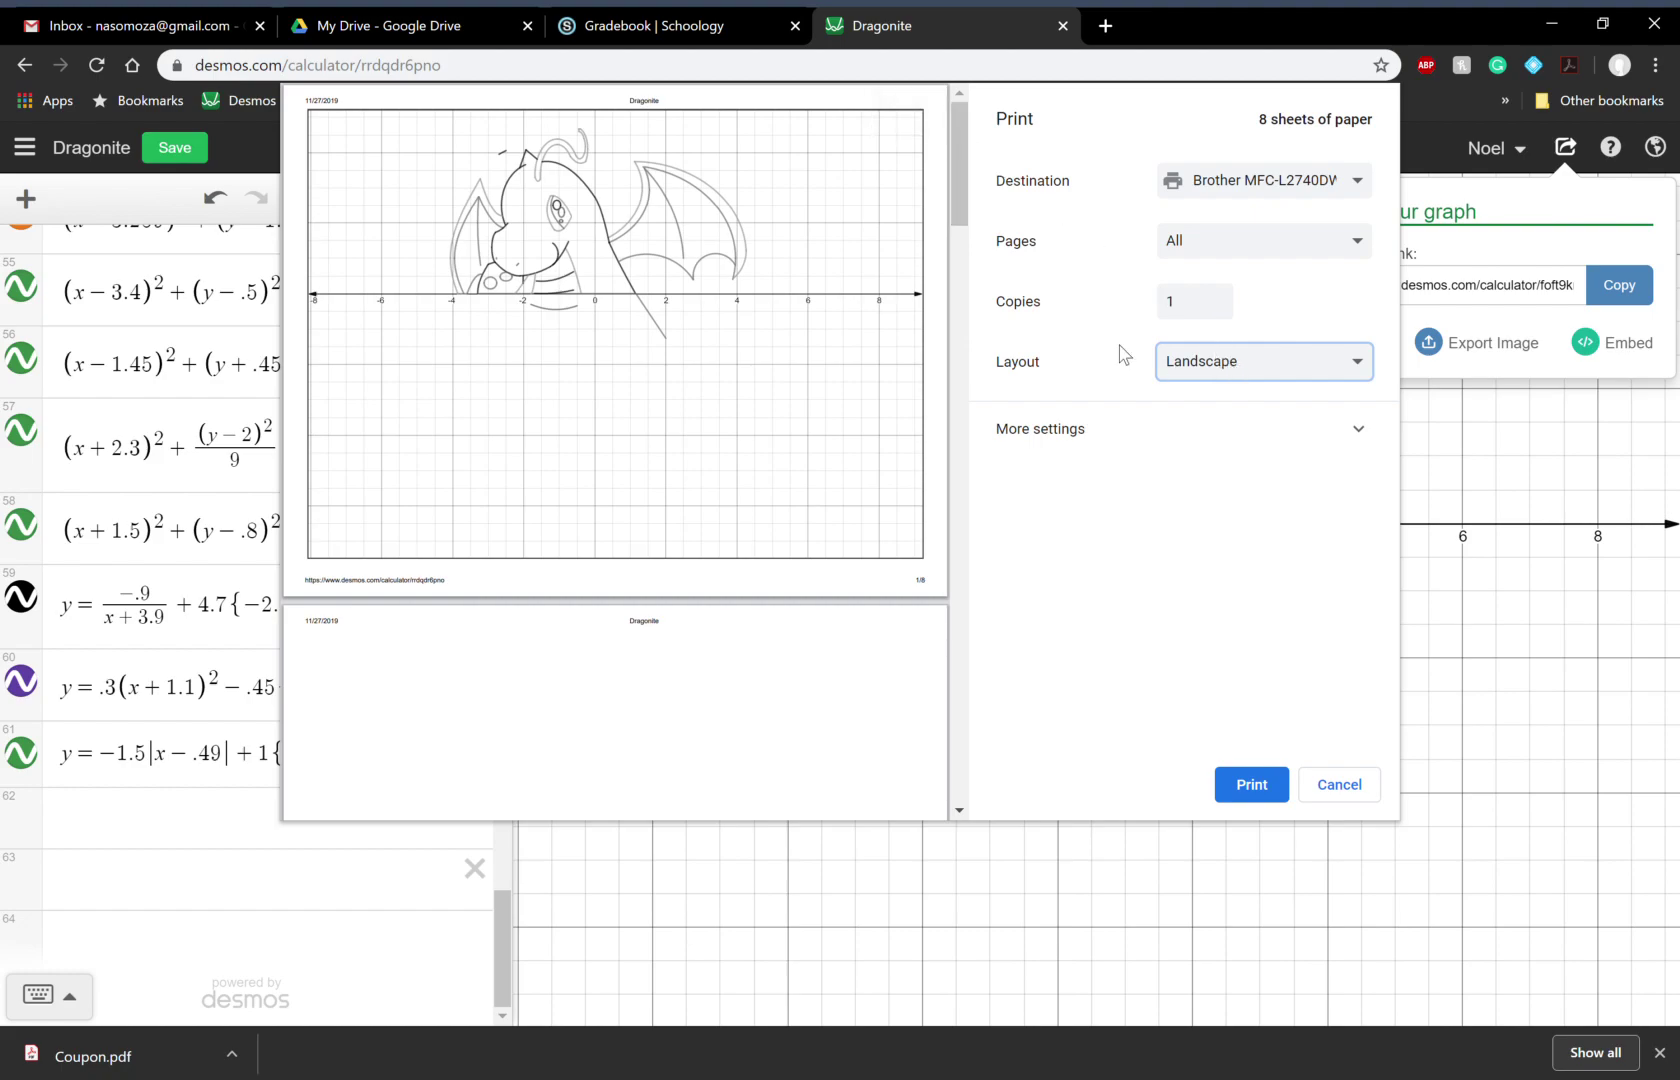
mouse_move(960, 168)
left_mouse_down()
mouse_move(986, 578)
mouse_move(967, 776)
mouse_move(983, 150)
left_mouse_up()
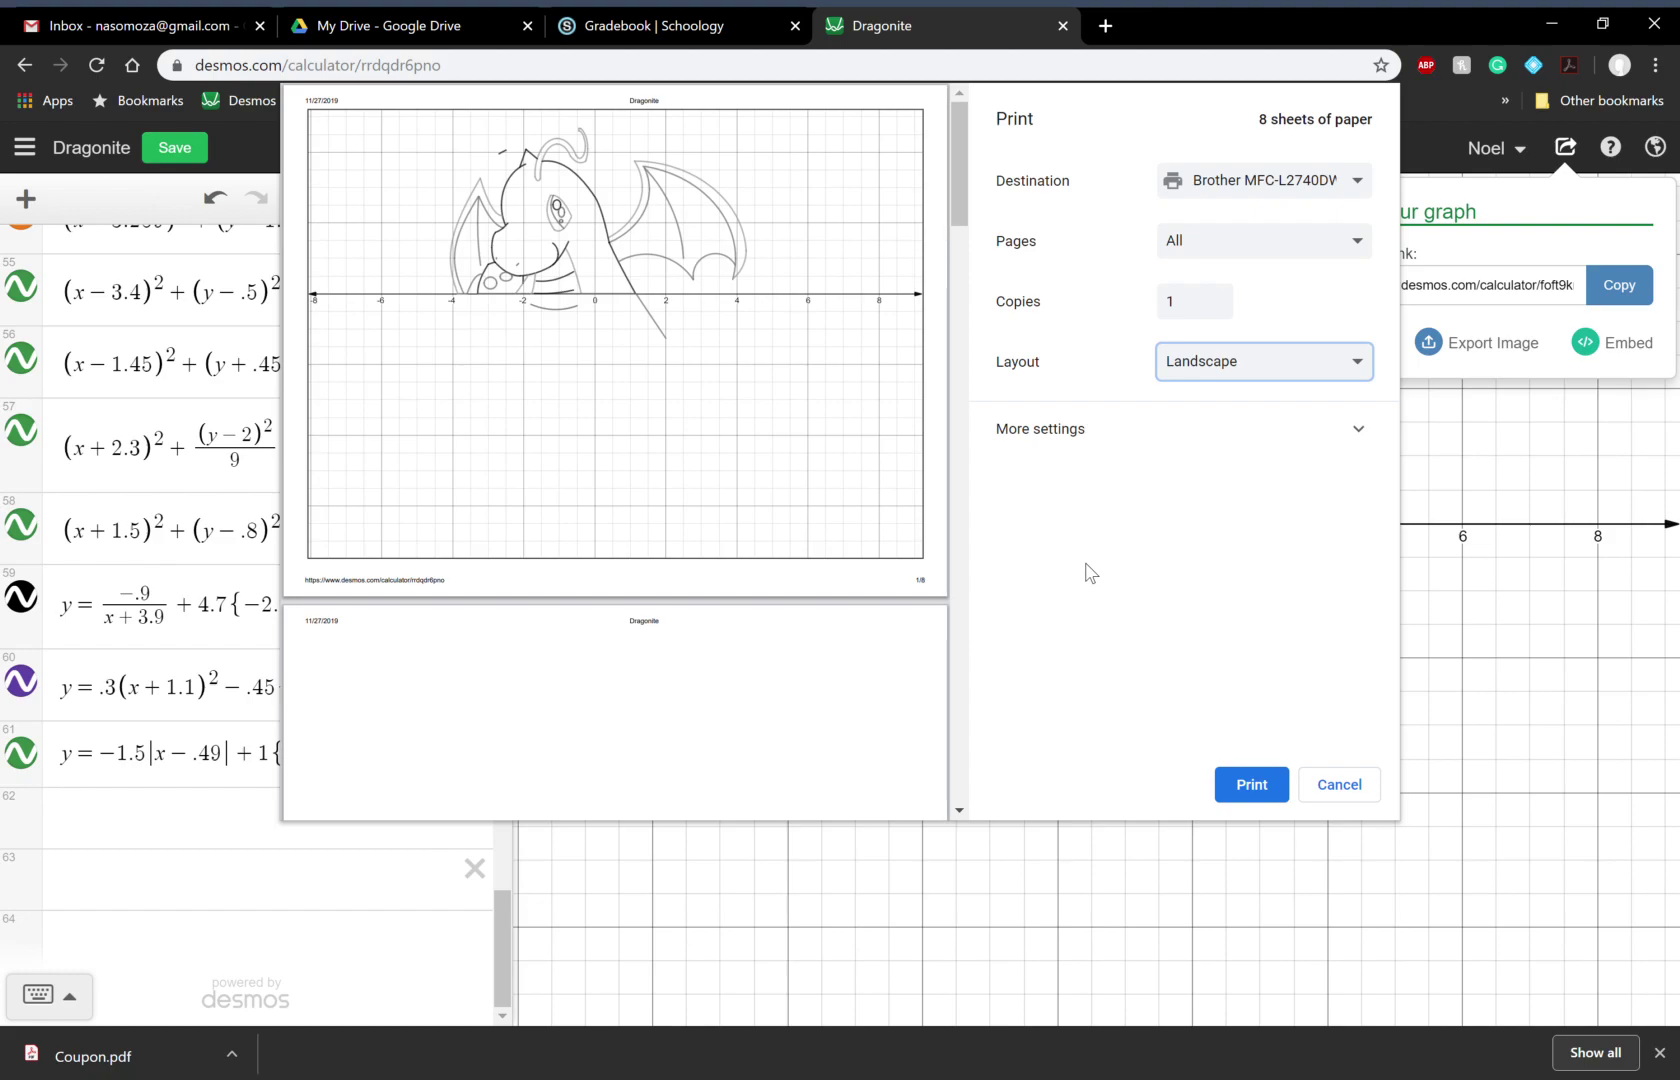
left_click(1339, 784)
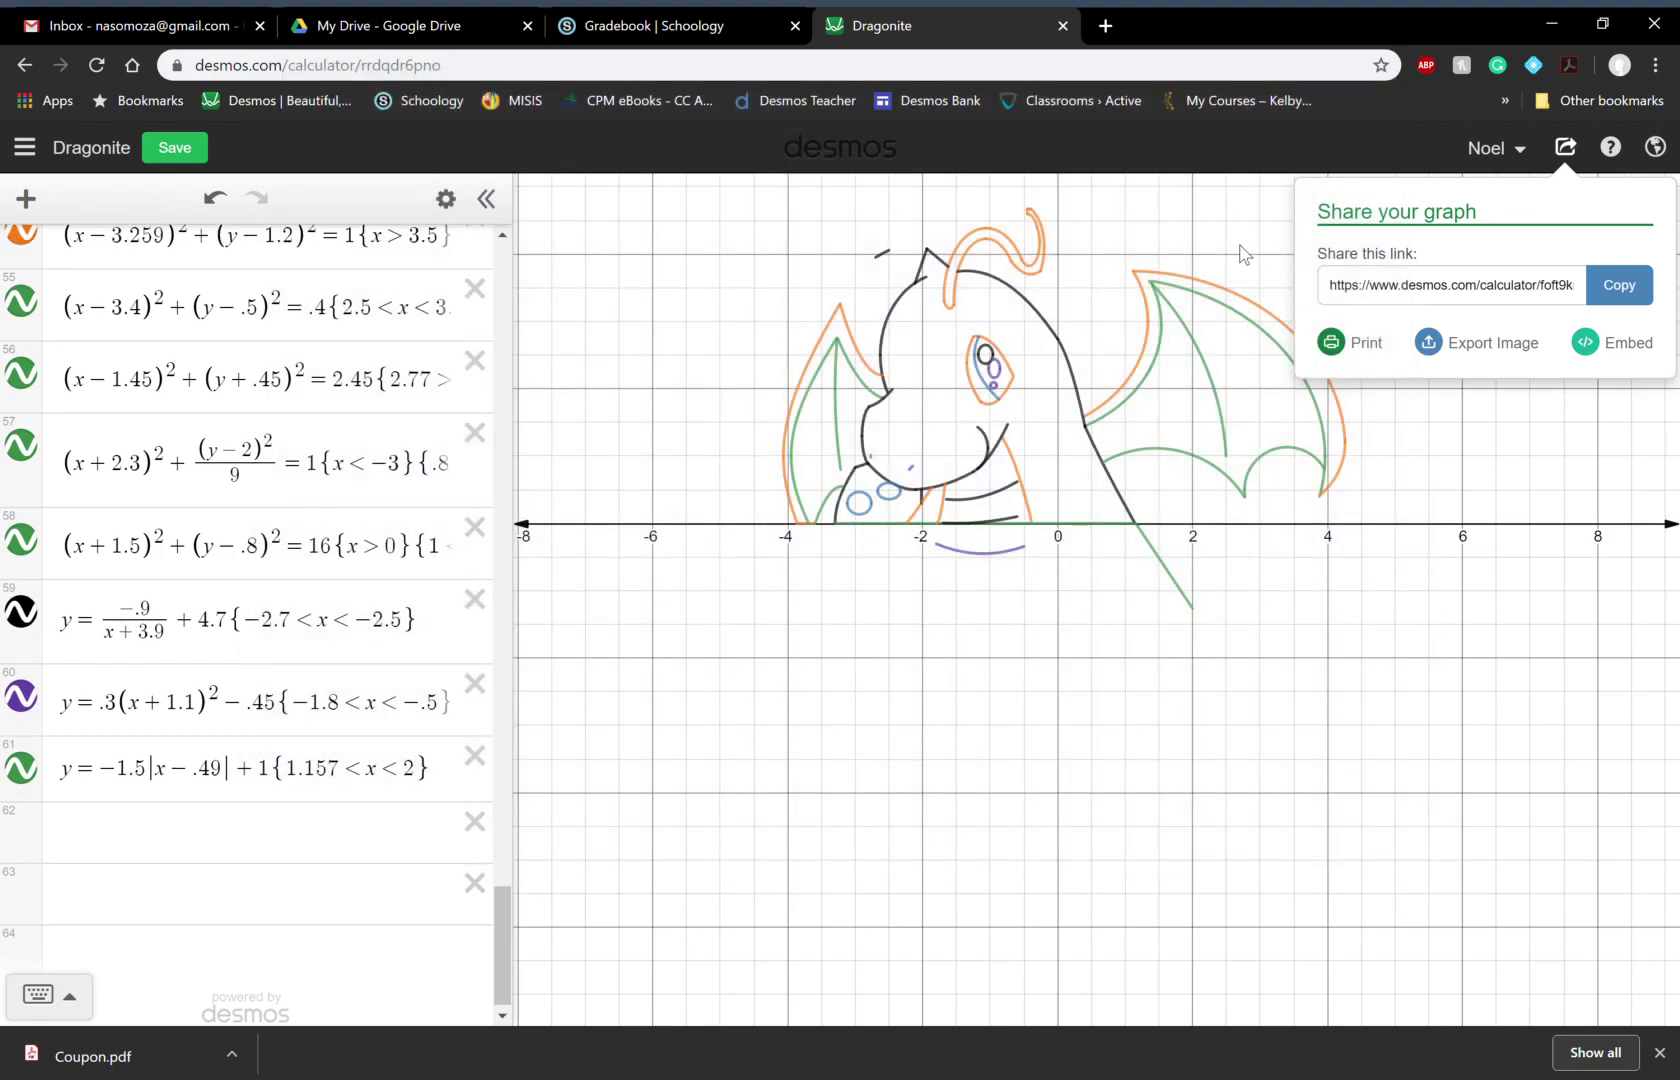
Step: Save the Dragonite graph
left_click(170, 149)
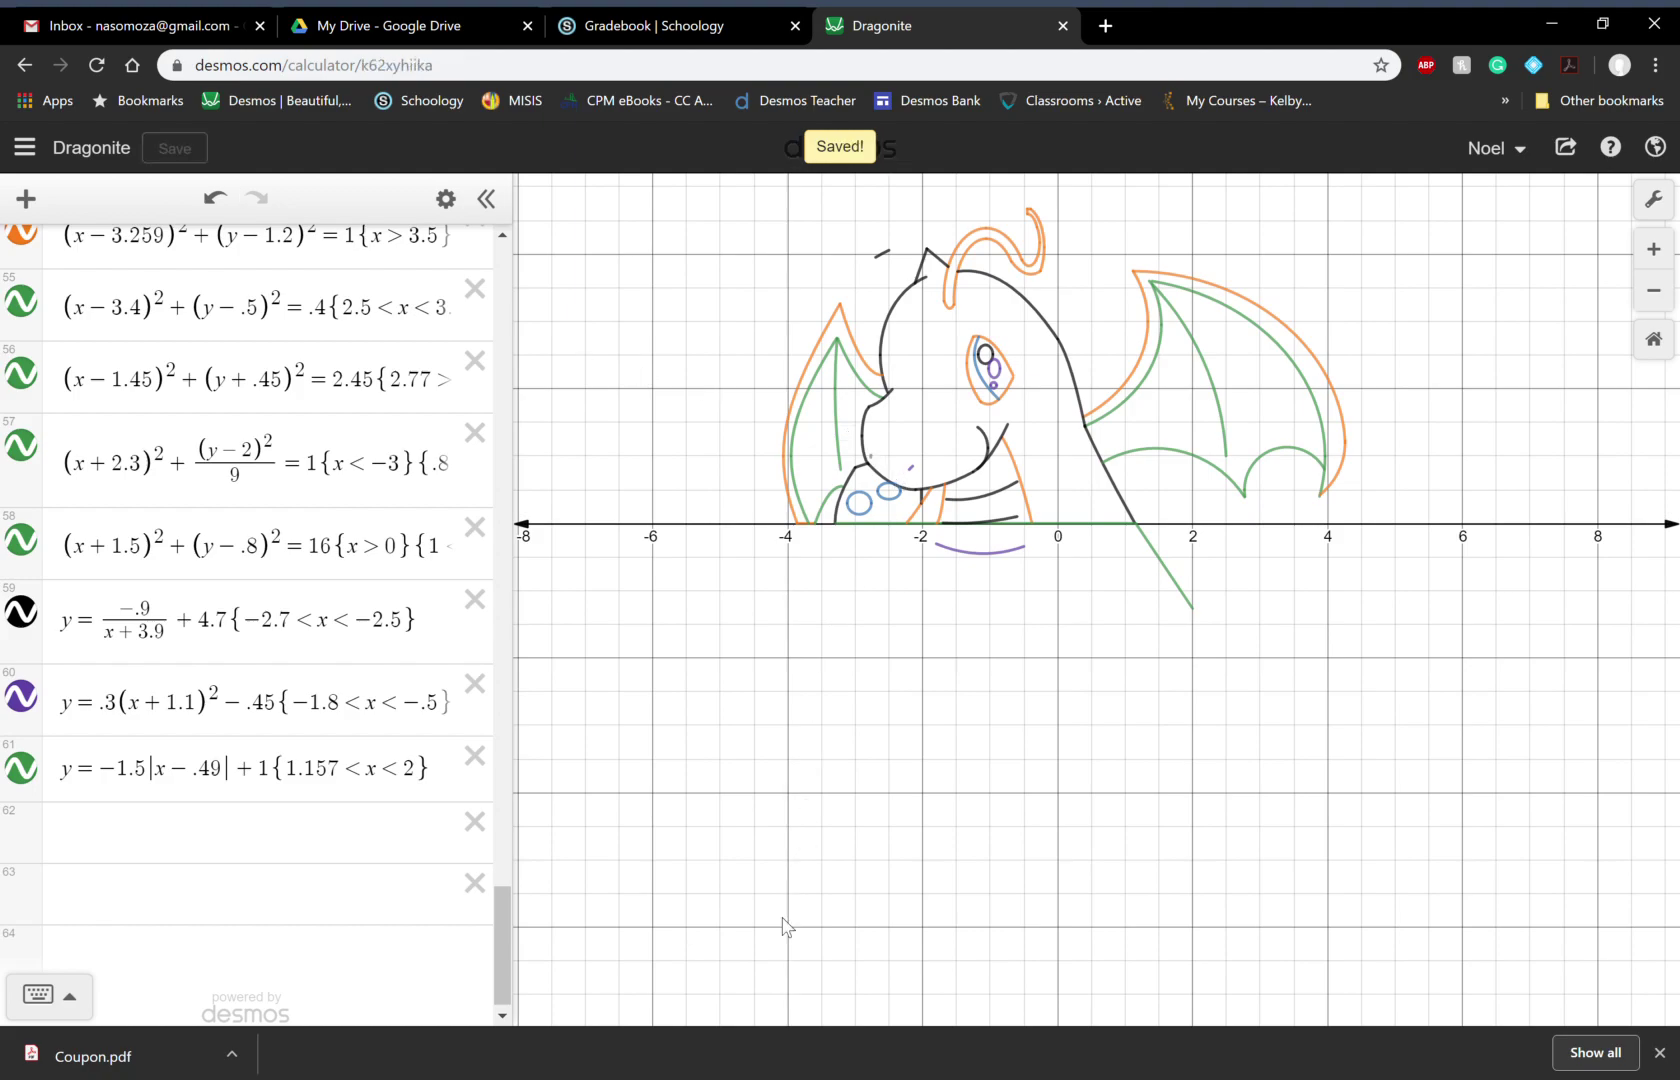
left_click_drag(1441, 489, 1471, 684)
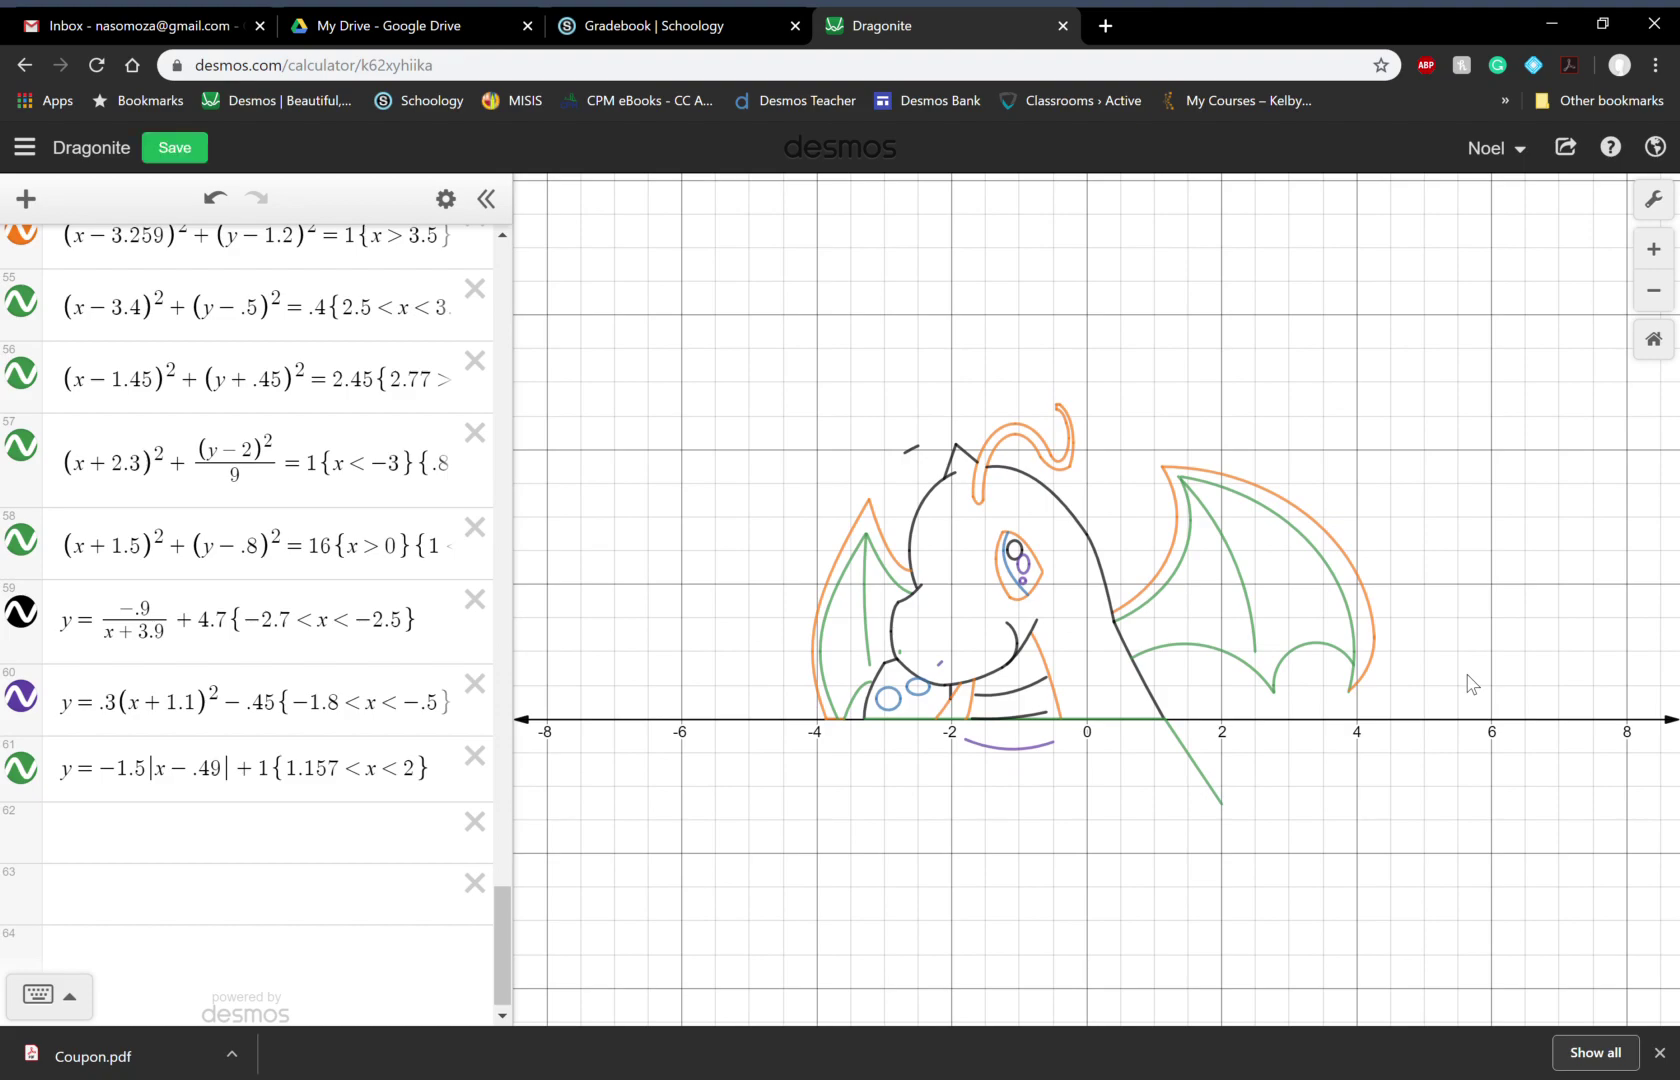